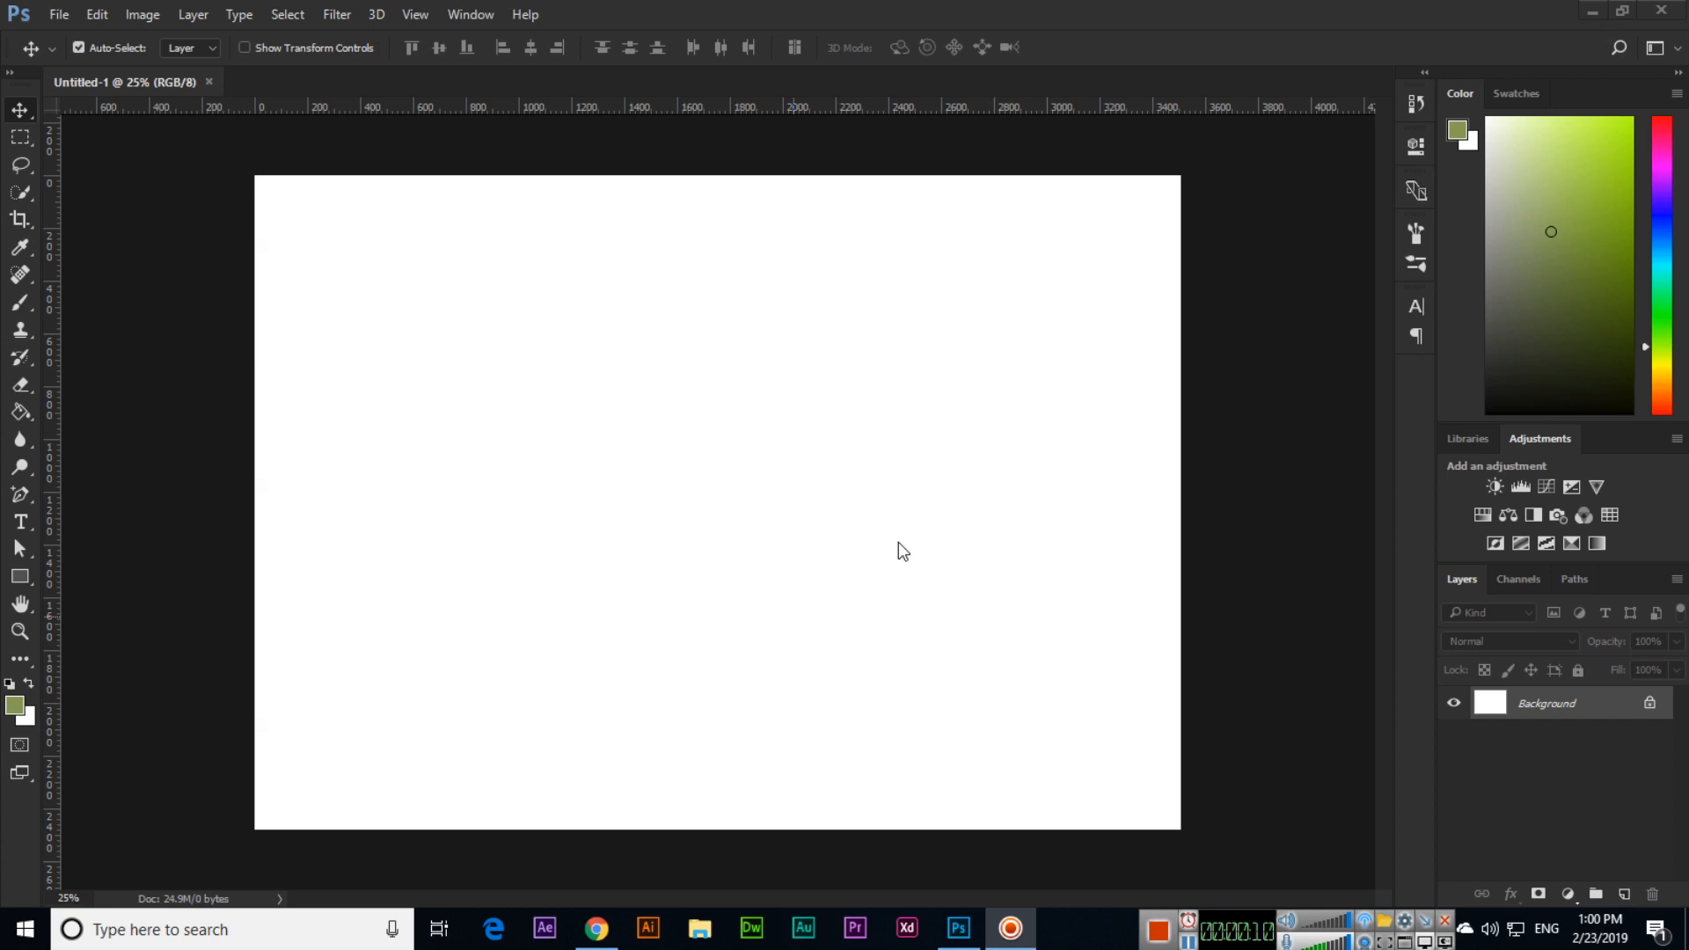
Add a horizontal text layer reading "COOL TEXT EFFECT" near the middle of the canvas
left_click(24, 530)
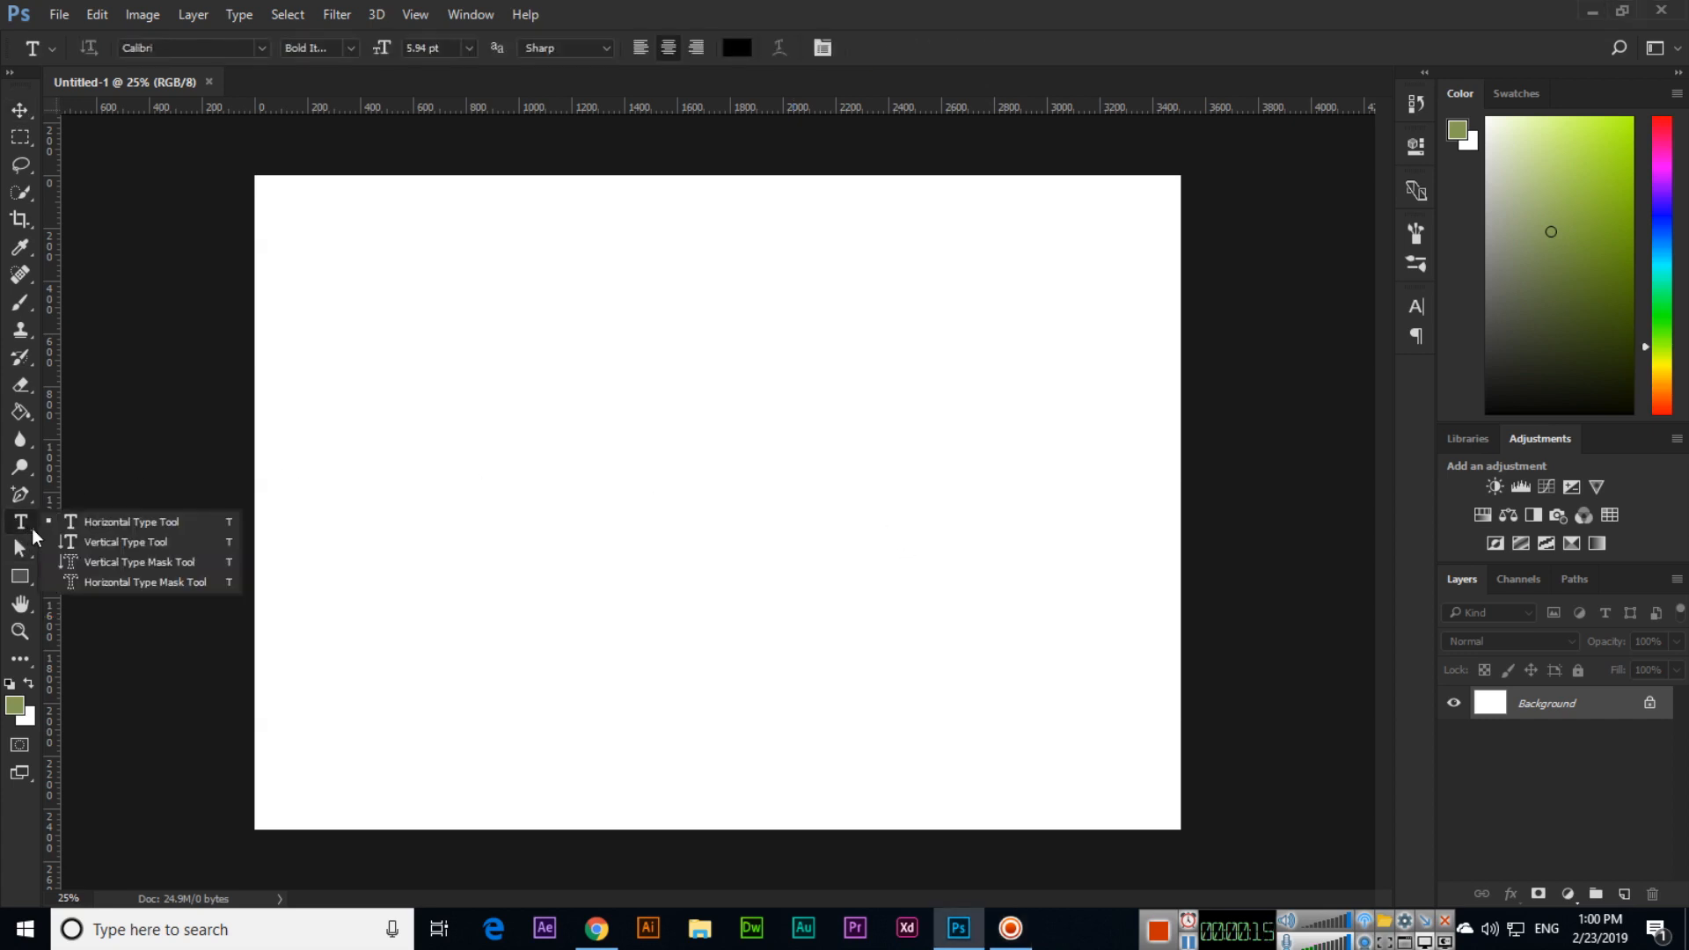
left_click(104, 524)
left_click(682, 495)
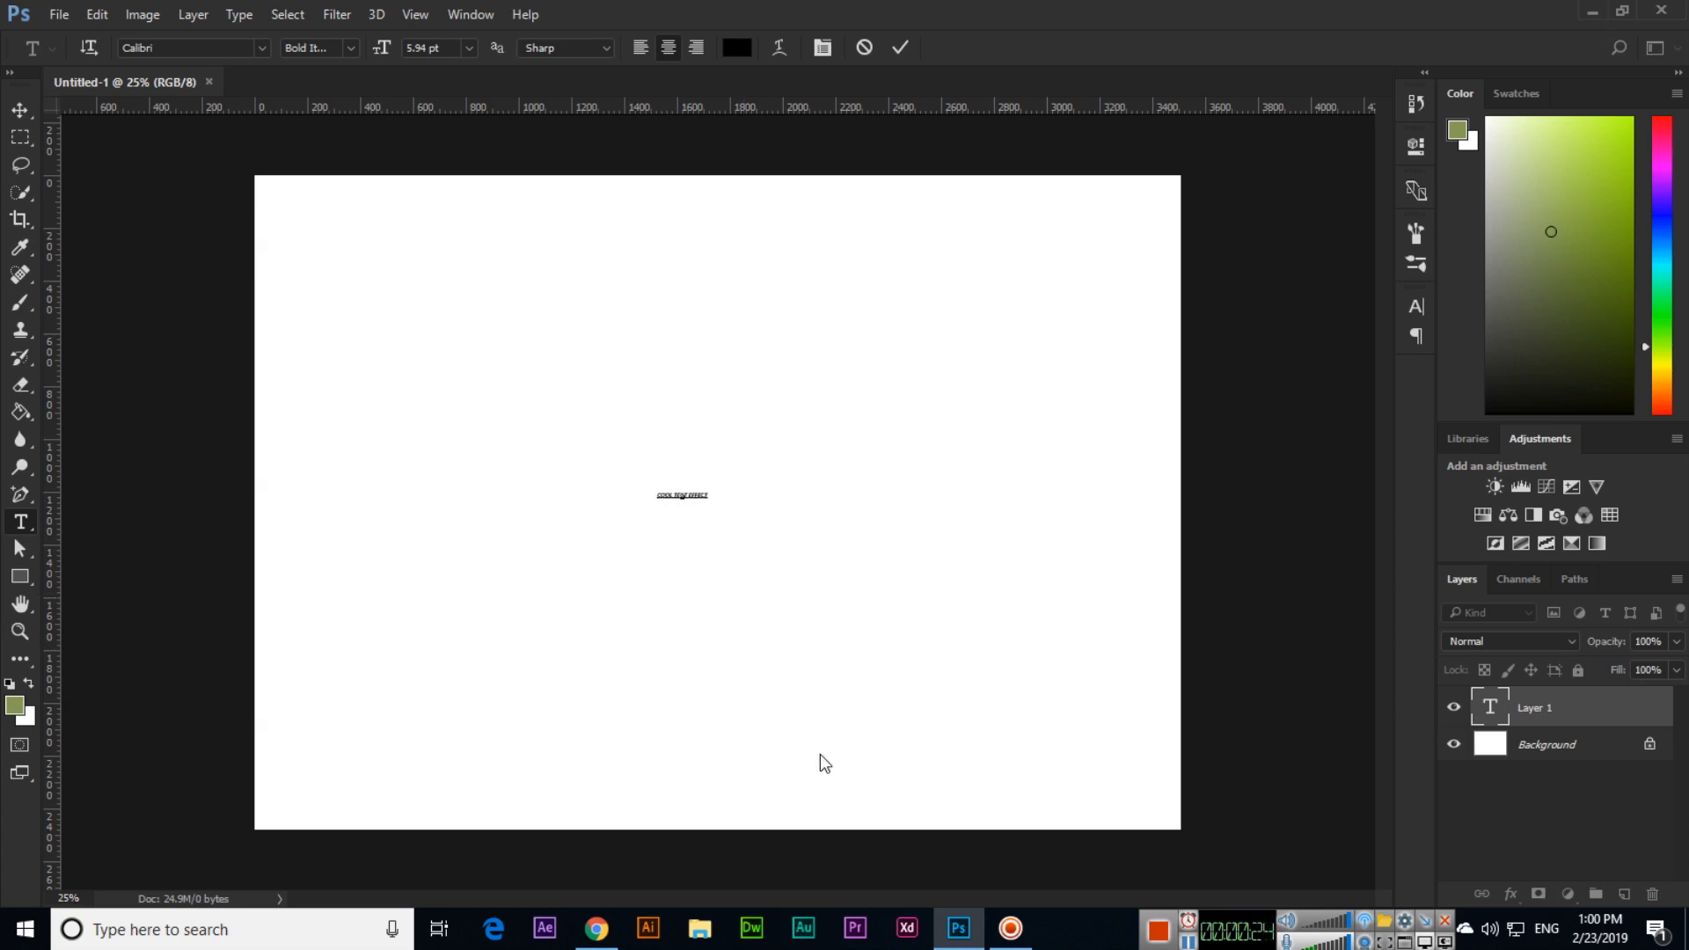
left_click(21, 111)
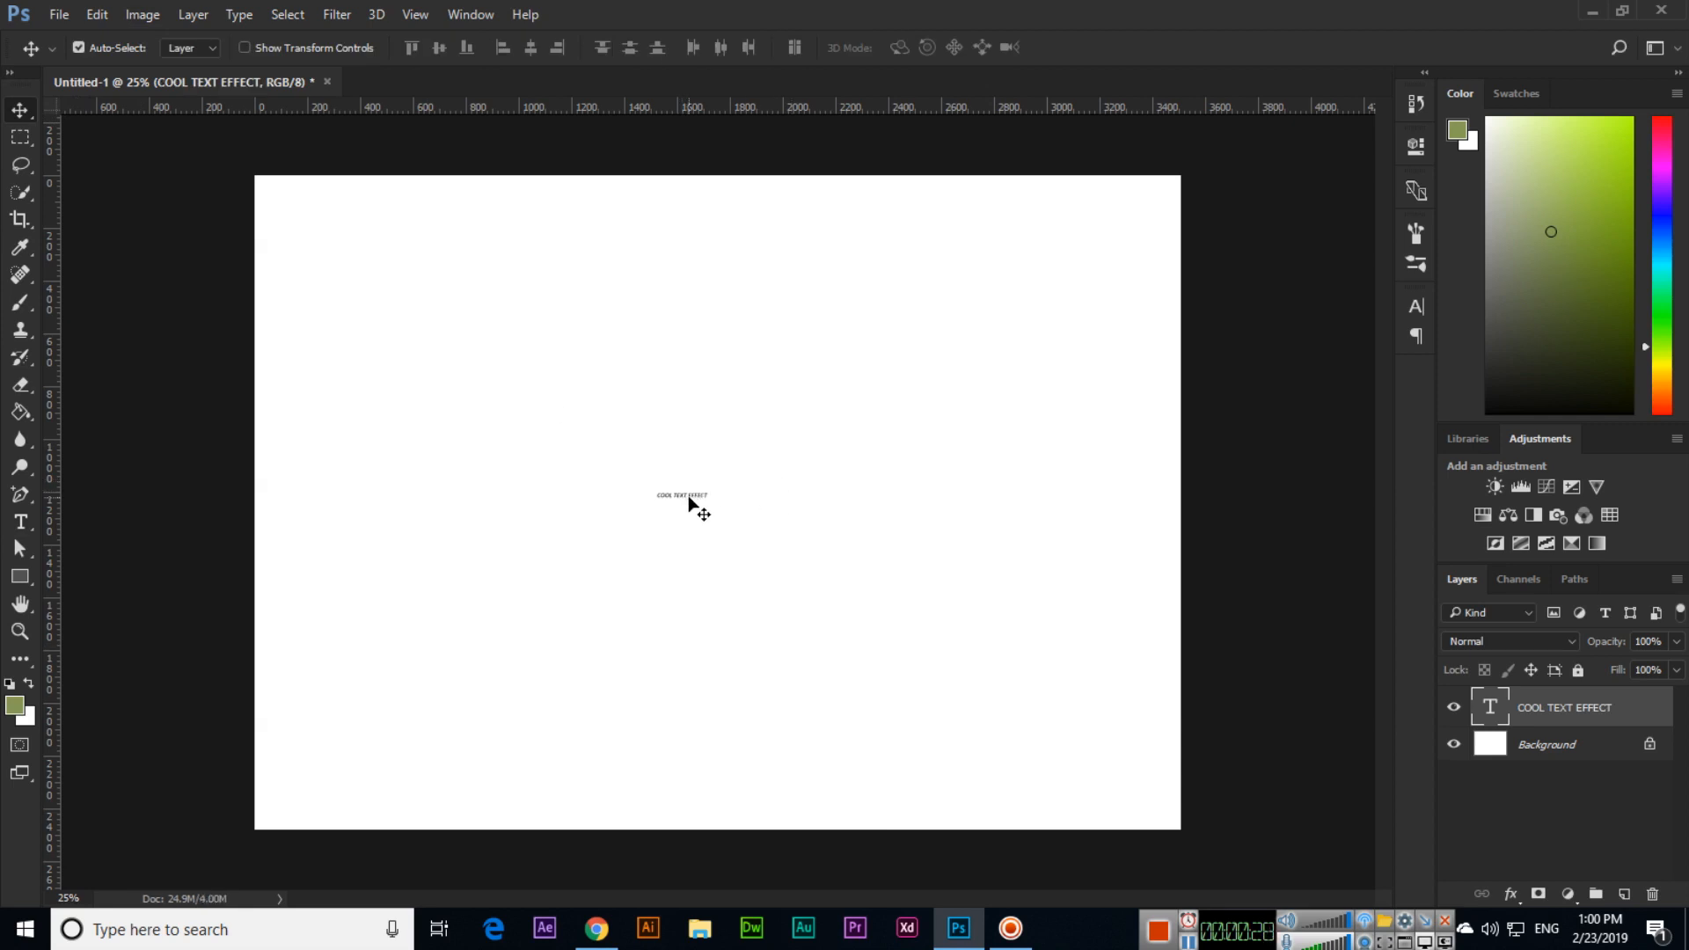
Enlarge the "COOL TEXT EFFECT" text with Free Transform until it spans roughly the full canvas width
key("ctrl+t")
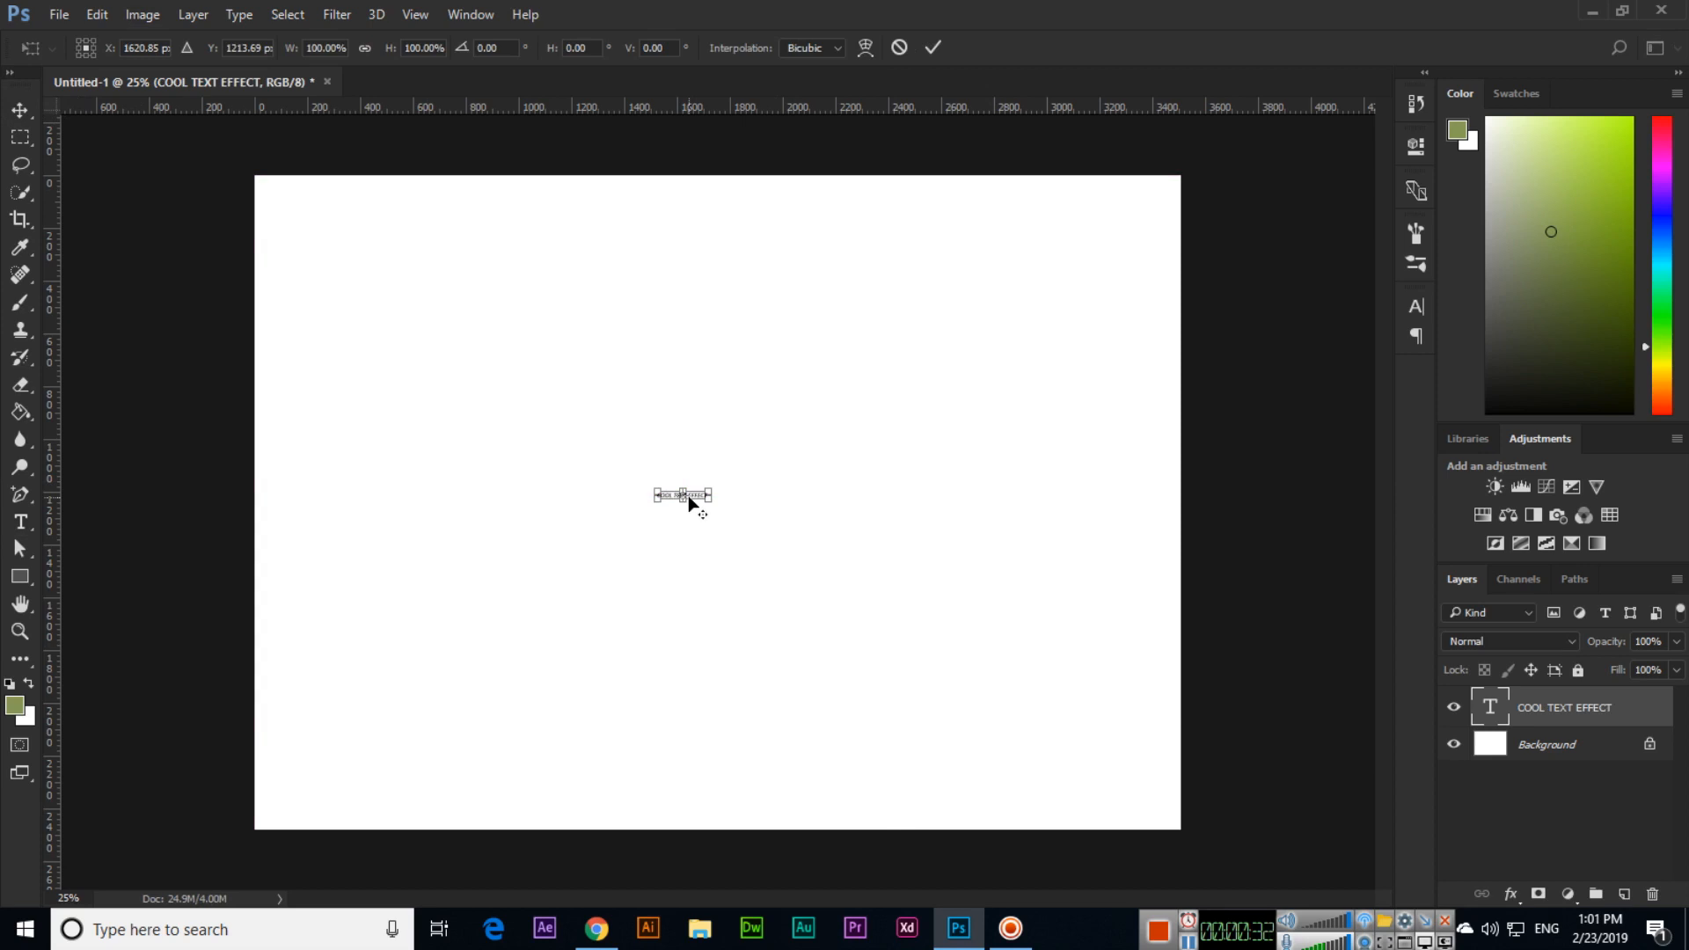
left_click_drag(712, 503, 1141, 739)
key("Return")
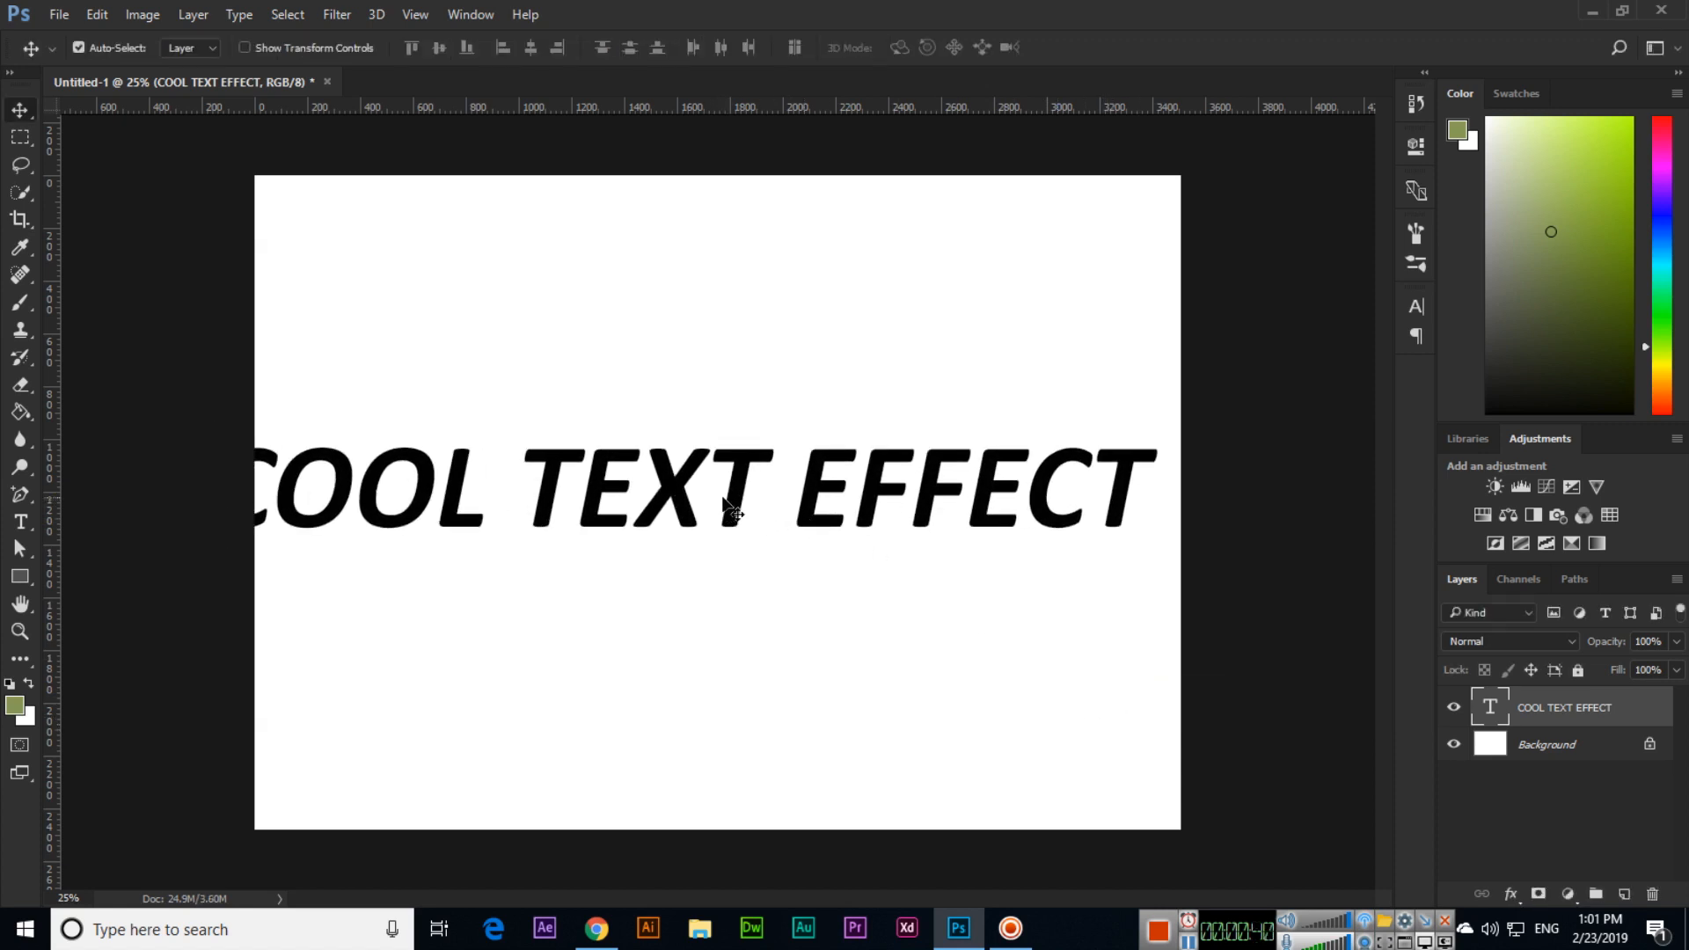
Move the text to the upper part of the canvas and scale it to 94.91% so it fits within the canvas width
left_click_drag(685, 506, 714, 286)
key("ctrl+t")
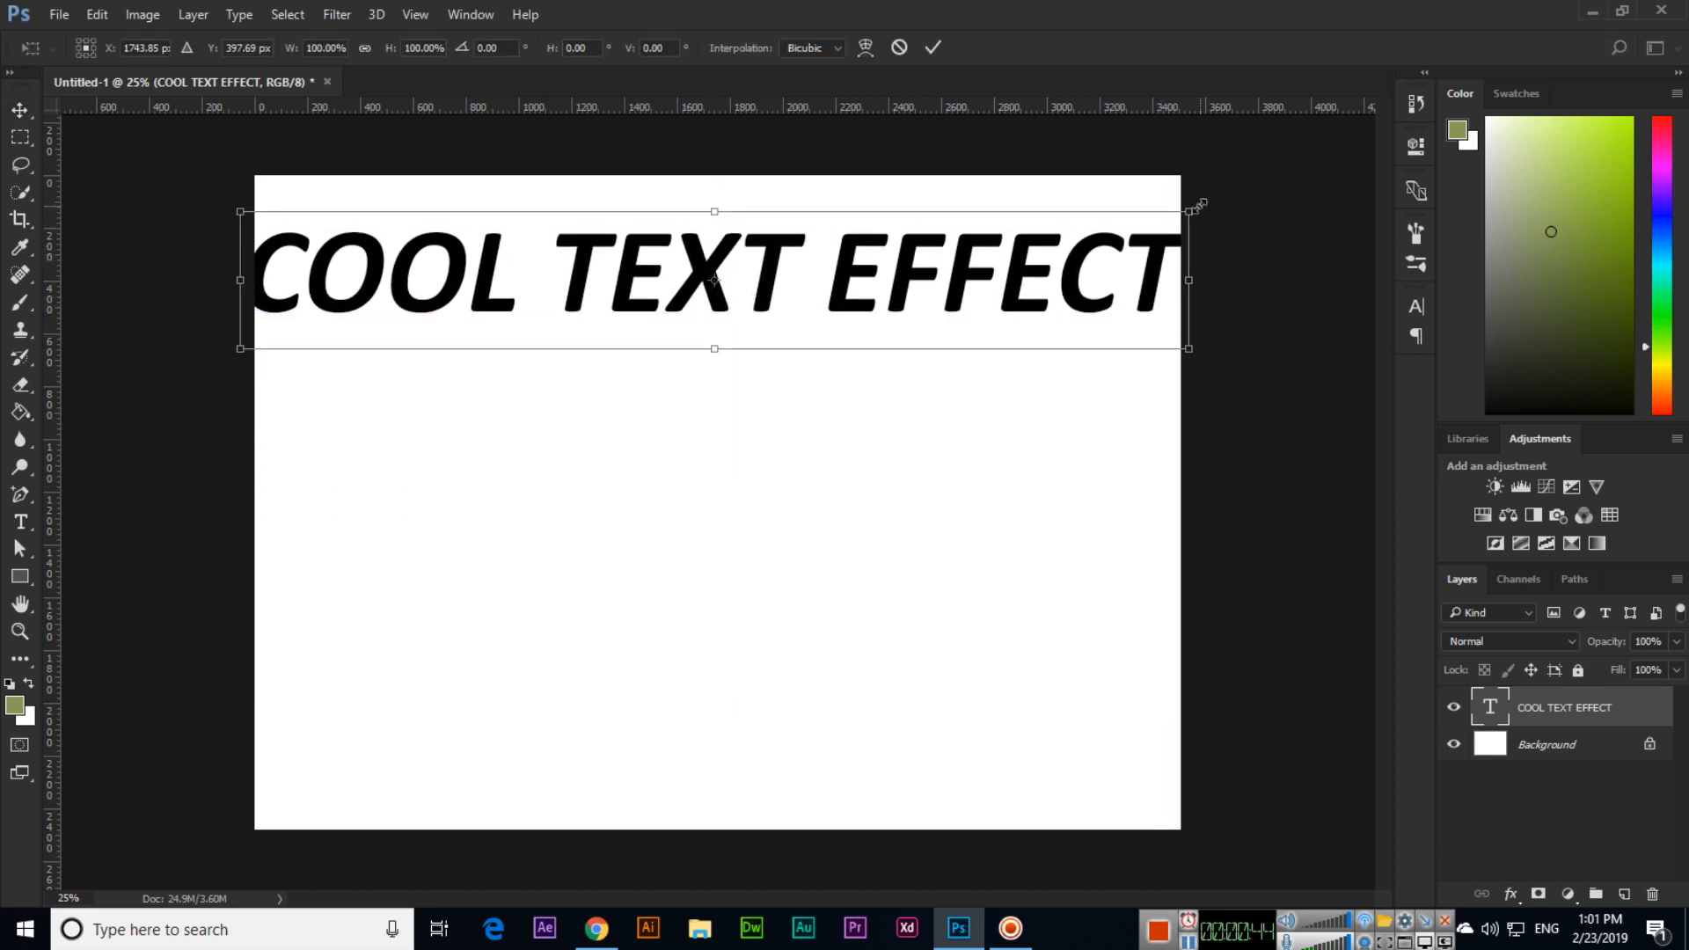
left_click_drag(1189, 211, 1154, 242)
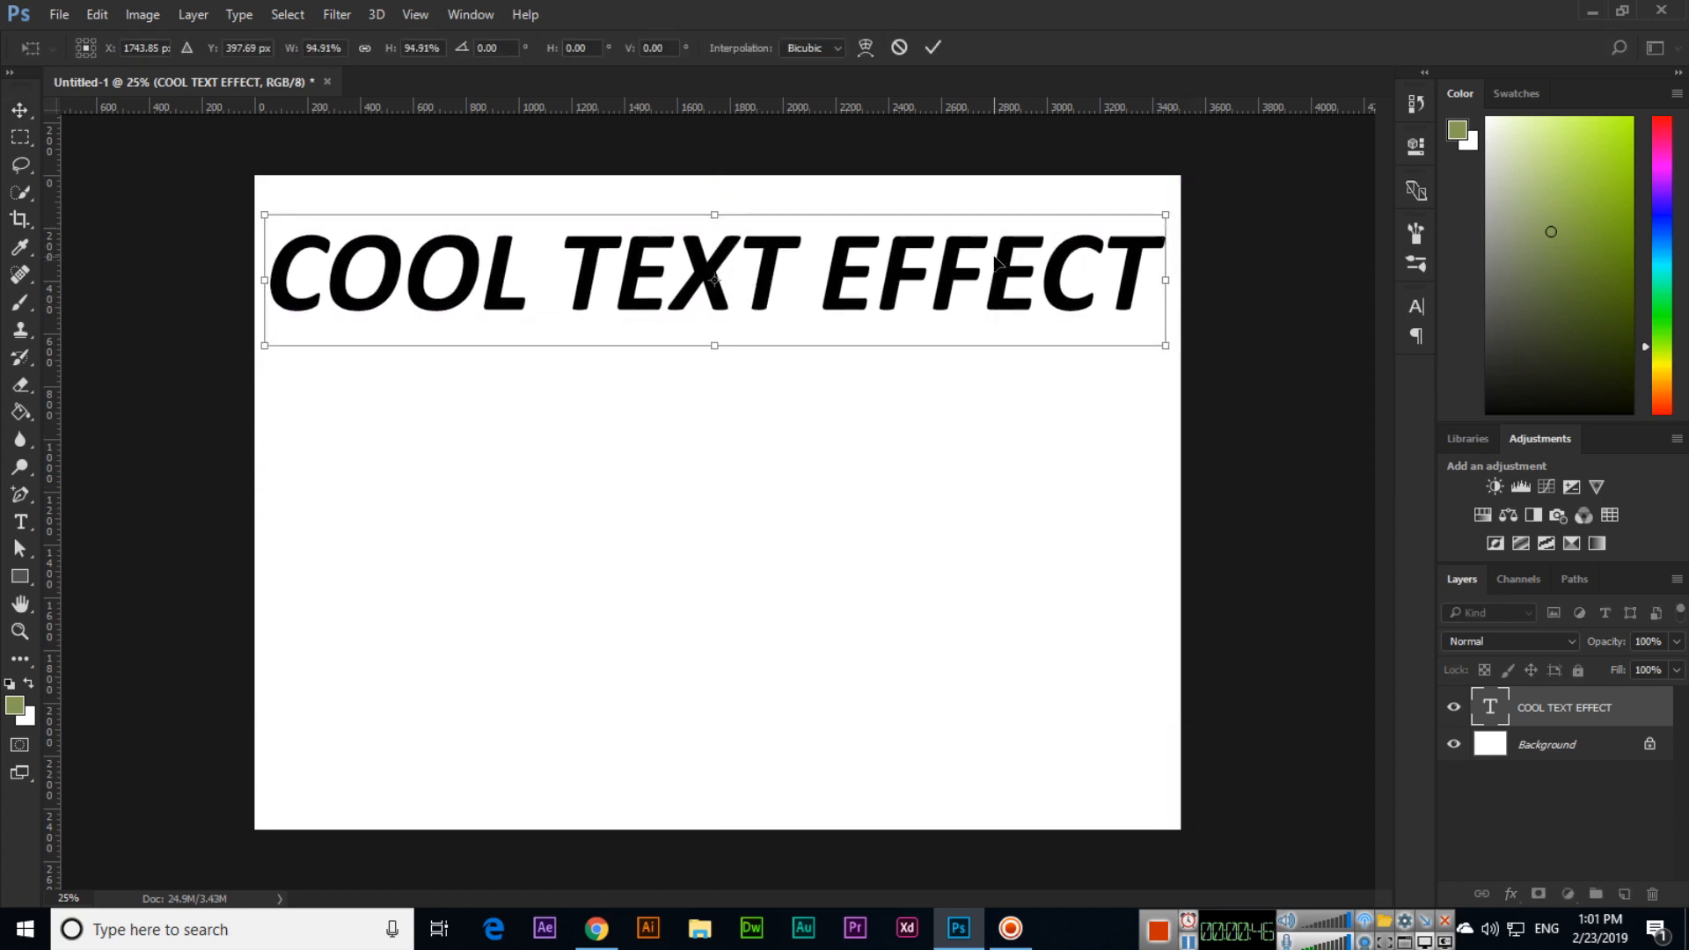
key("Return")
left_click_drag(695, 286, 719, 270)
key("ctrl+plus")
left_click_drag(847, 278, 831, 398)
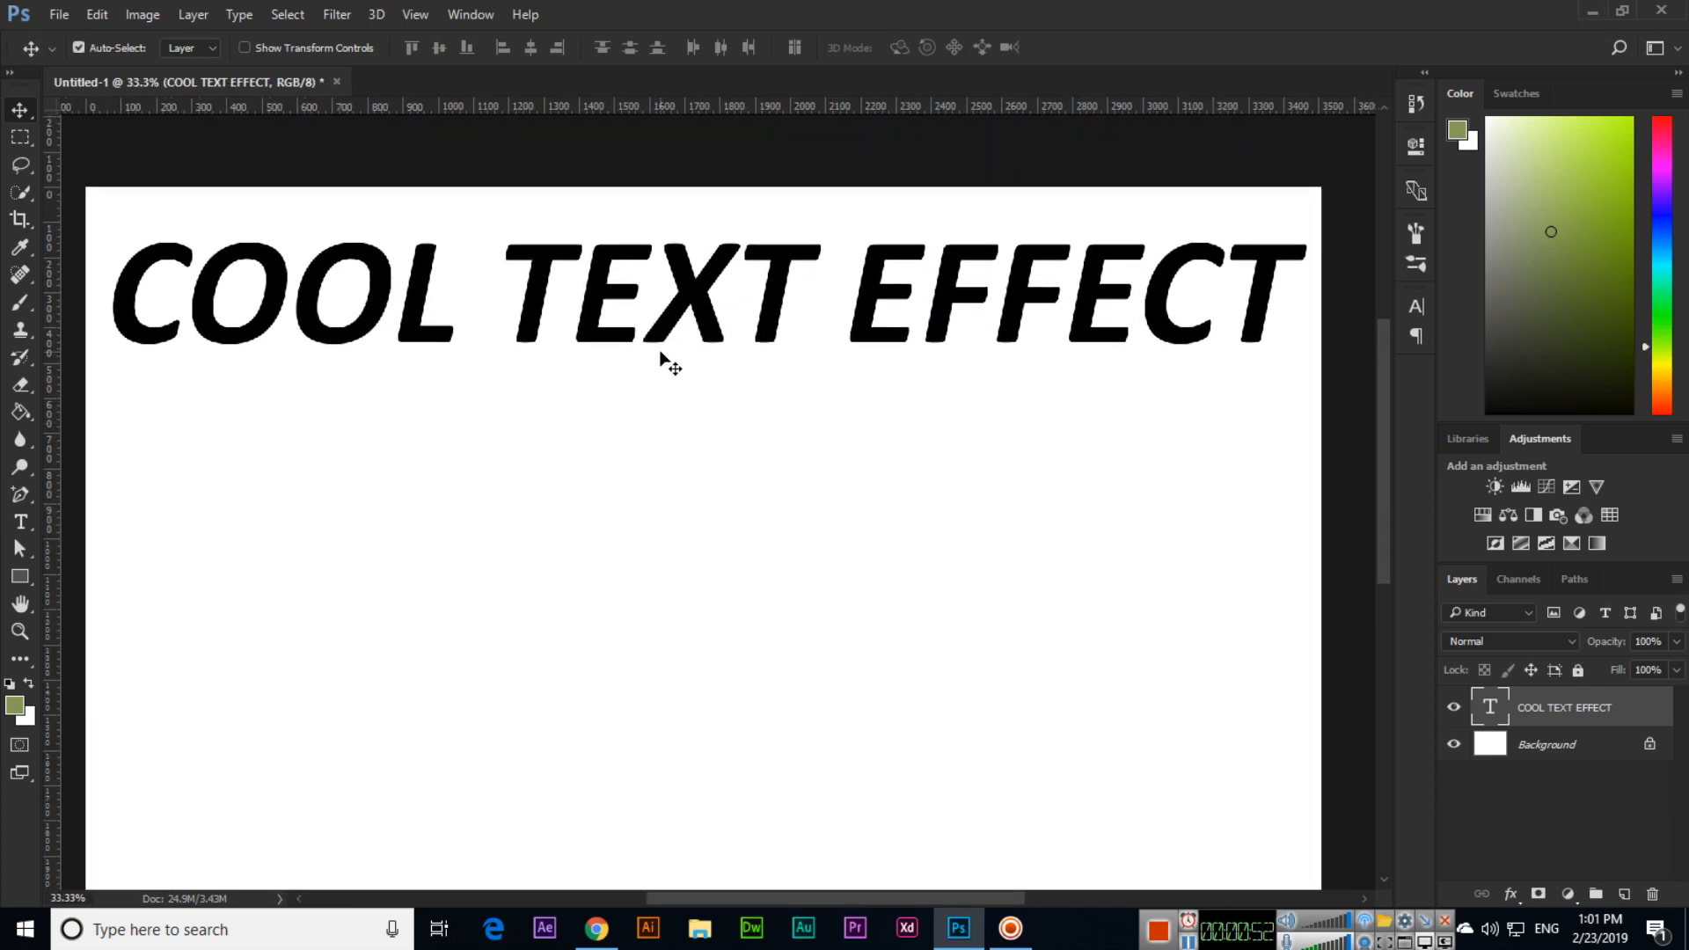
Add a drop shadow to the text layer with Normal blend mode and 80% opacity
right_click(1619, 710)
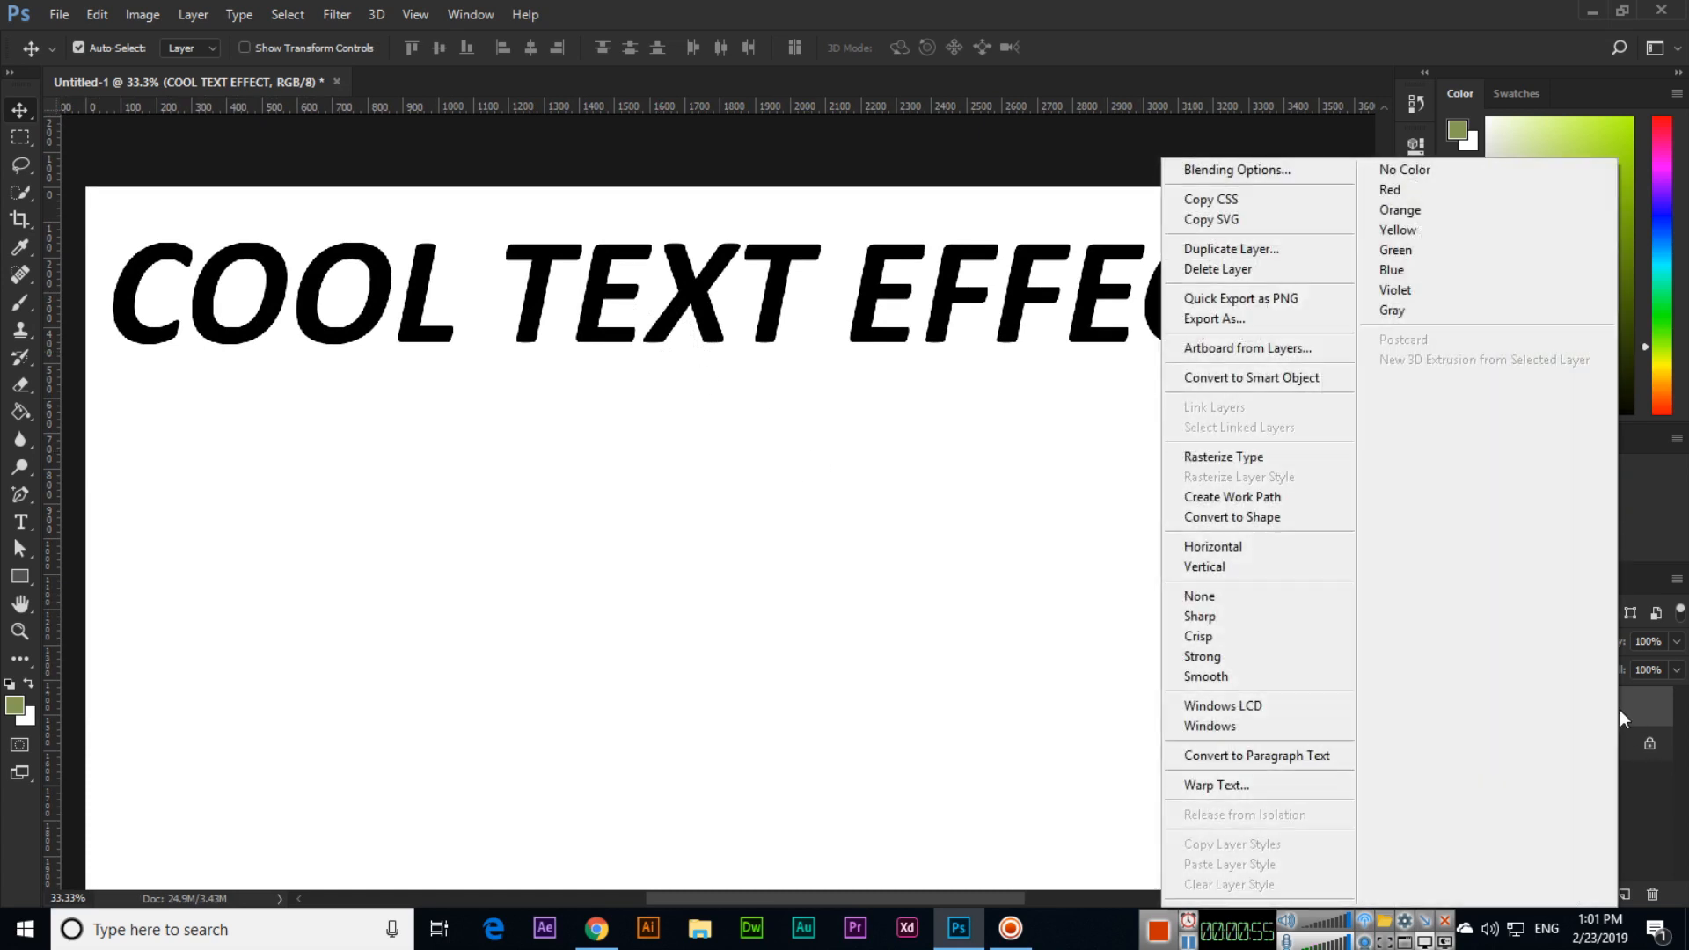
left_click(1263, 176)
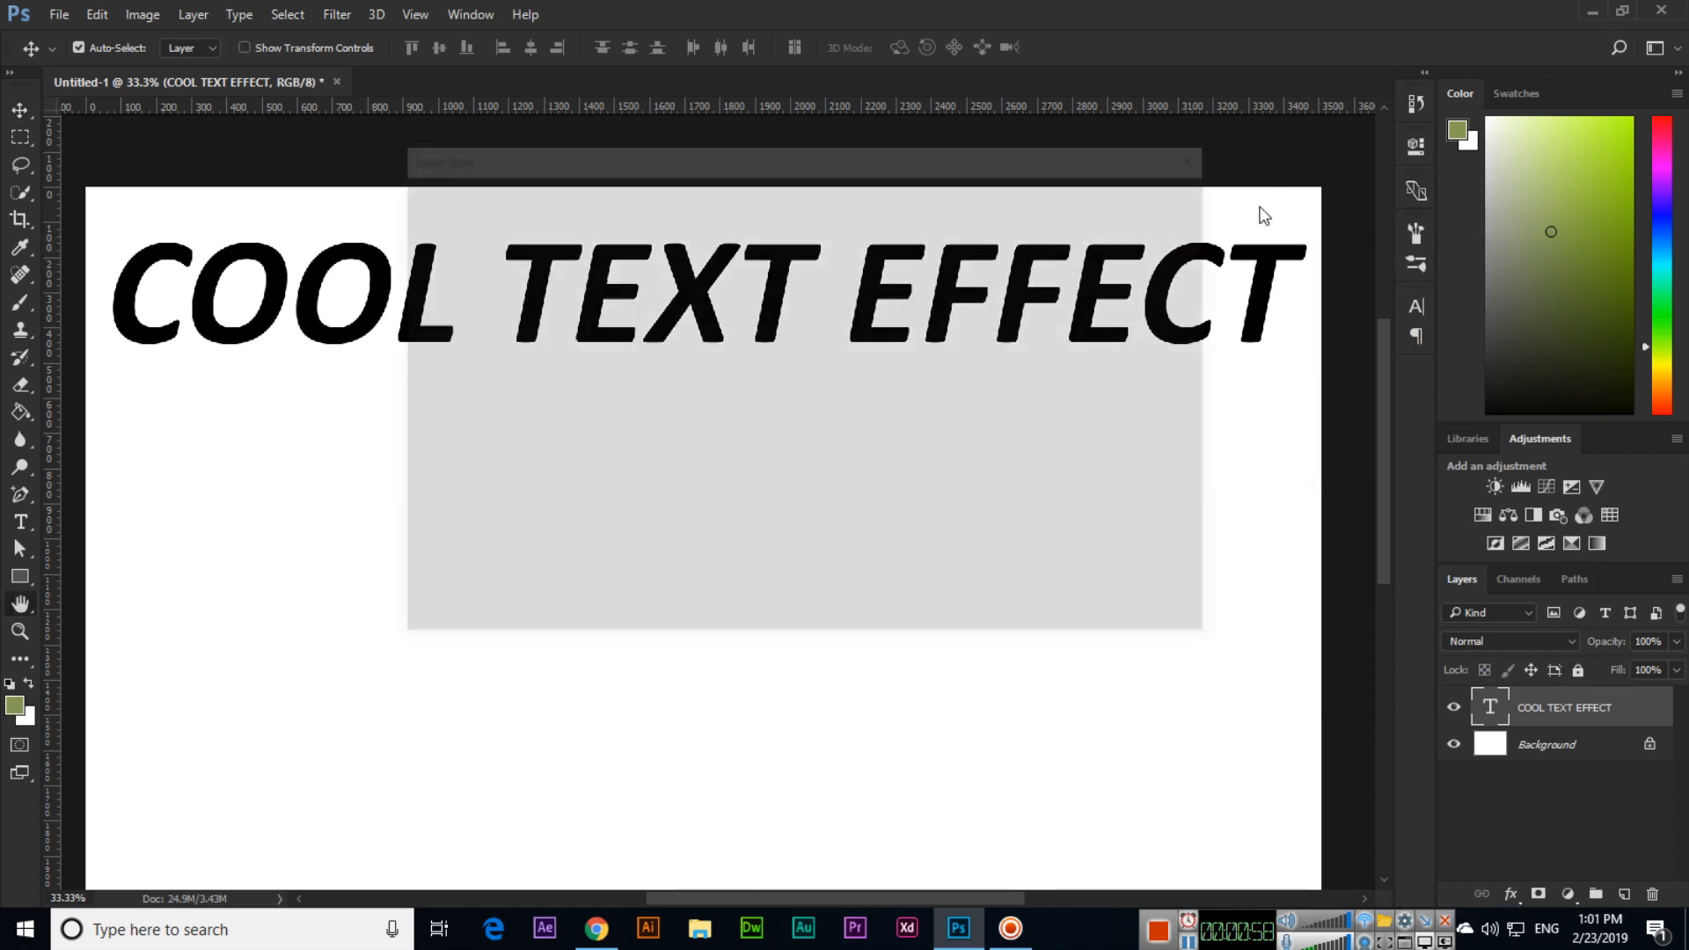
left_click_drag(567, 167, 1098, 164)
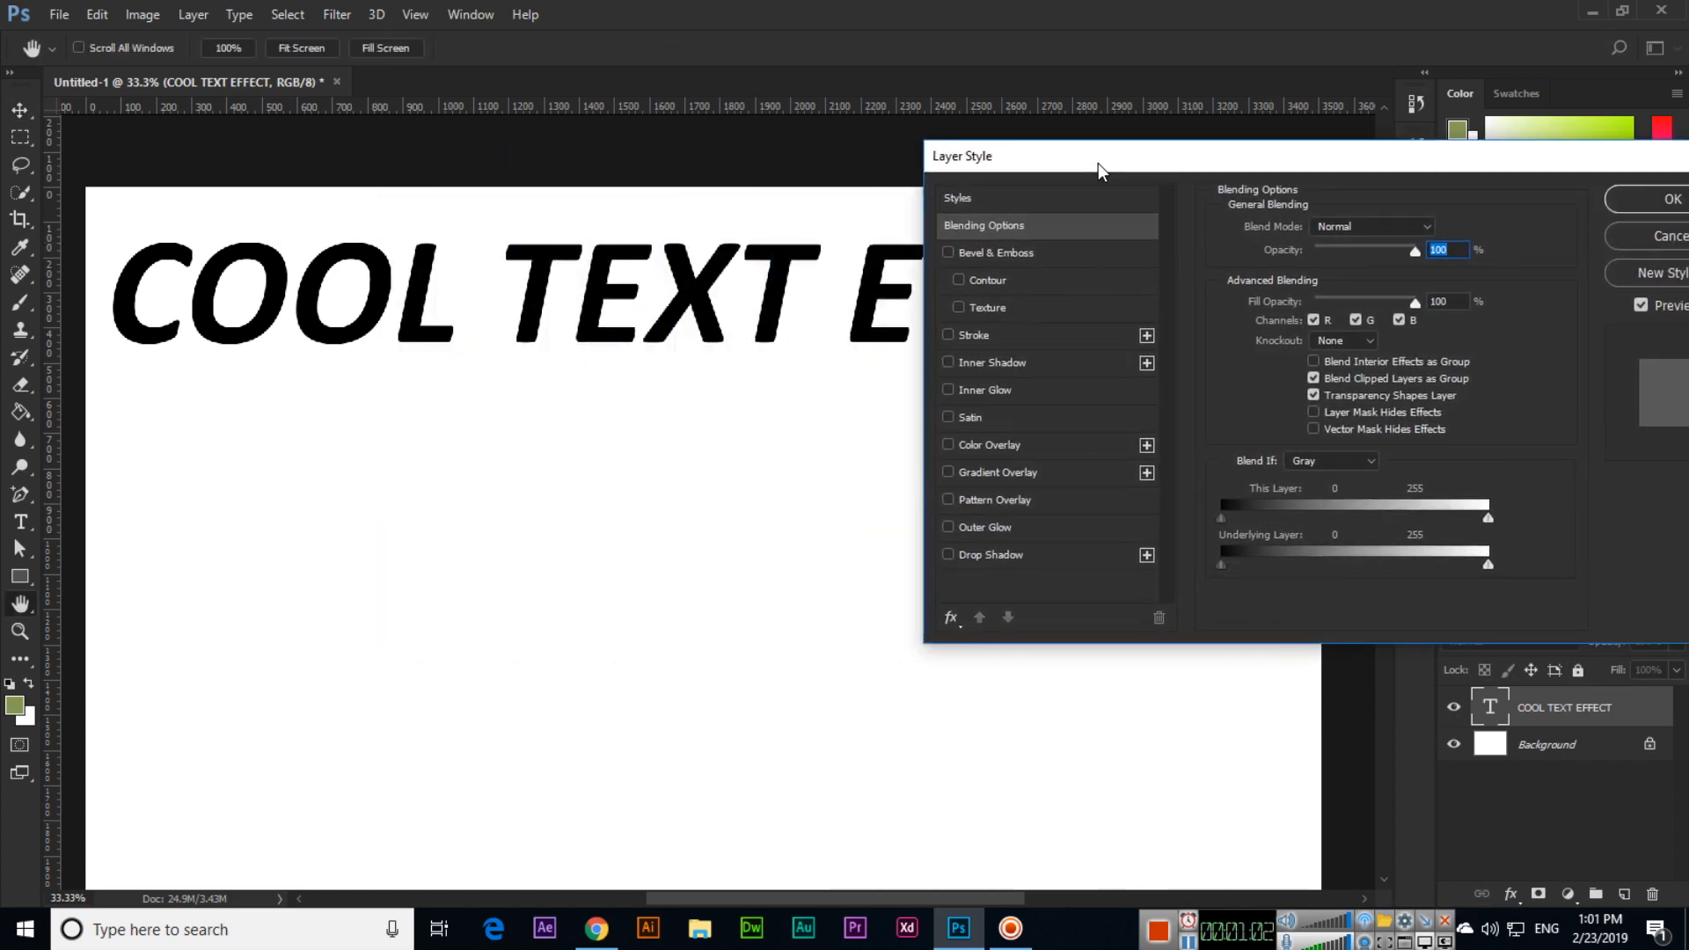
left_click(1011, 556)
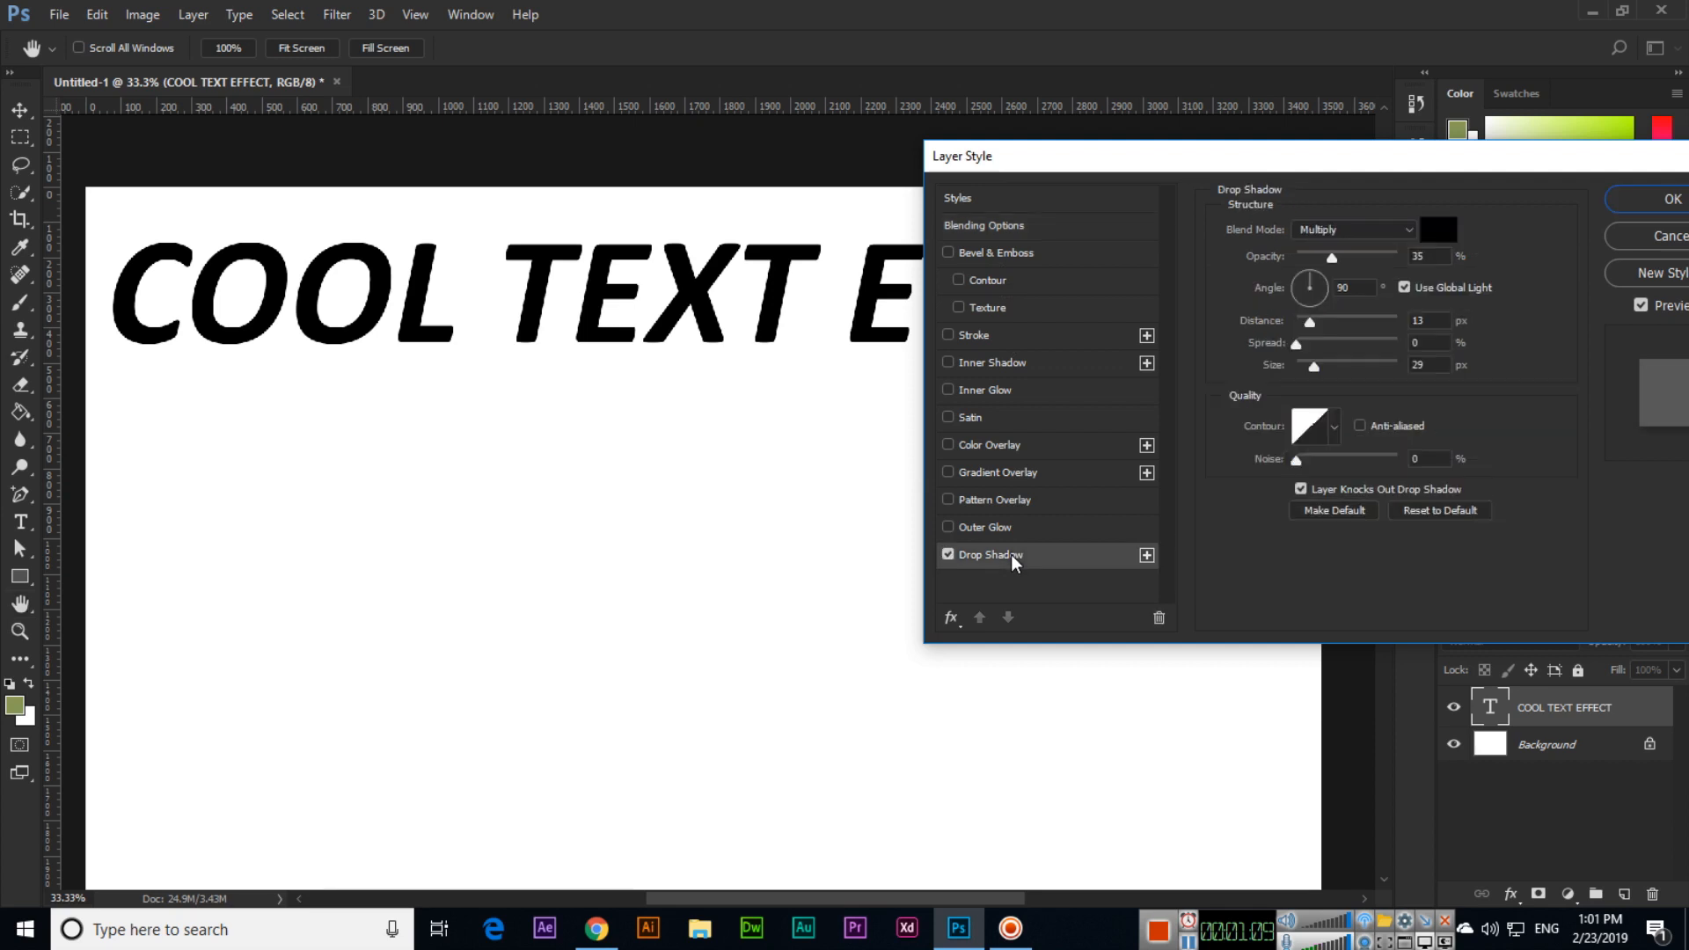
left_click(1344, 227)
left_click(1338, 245)
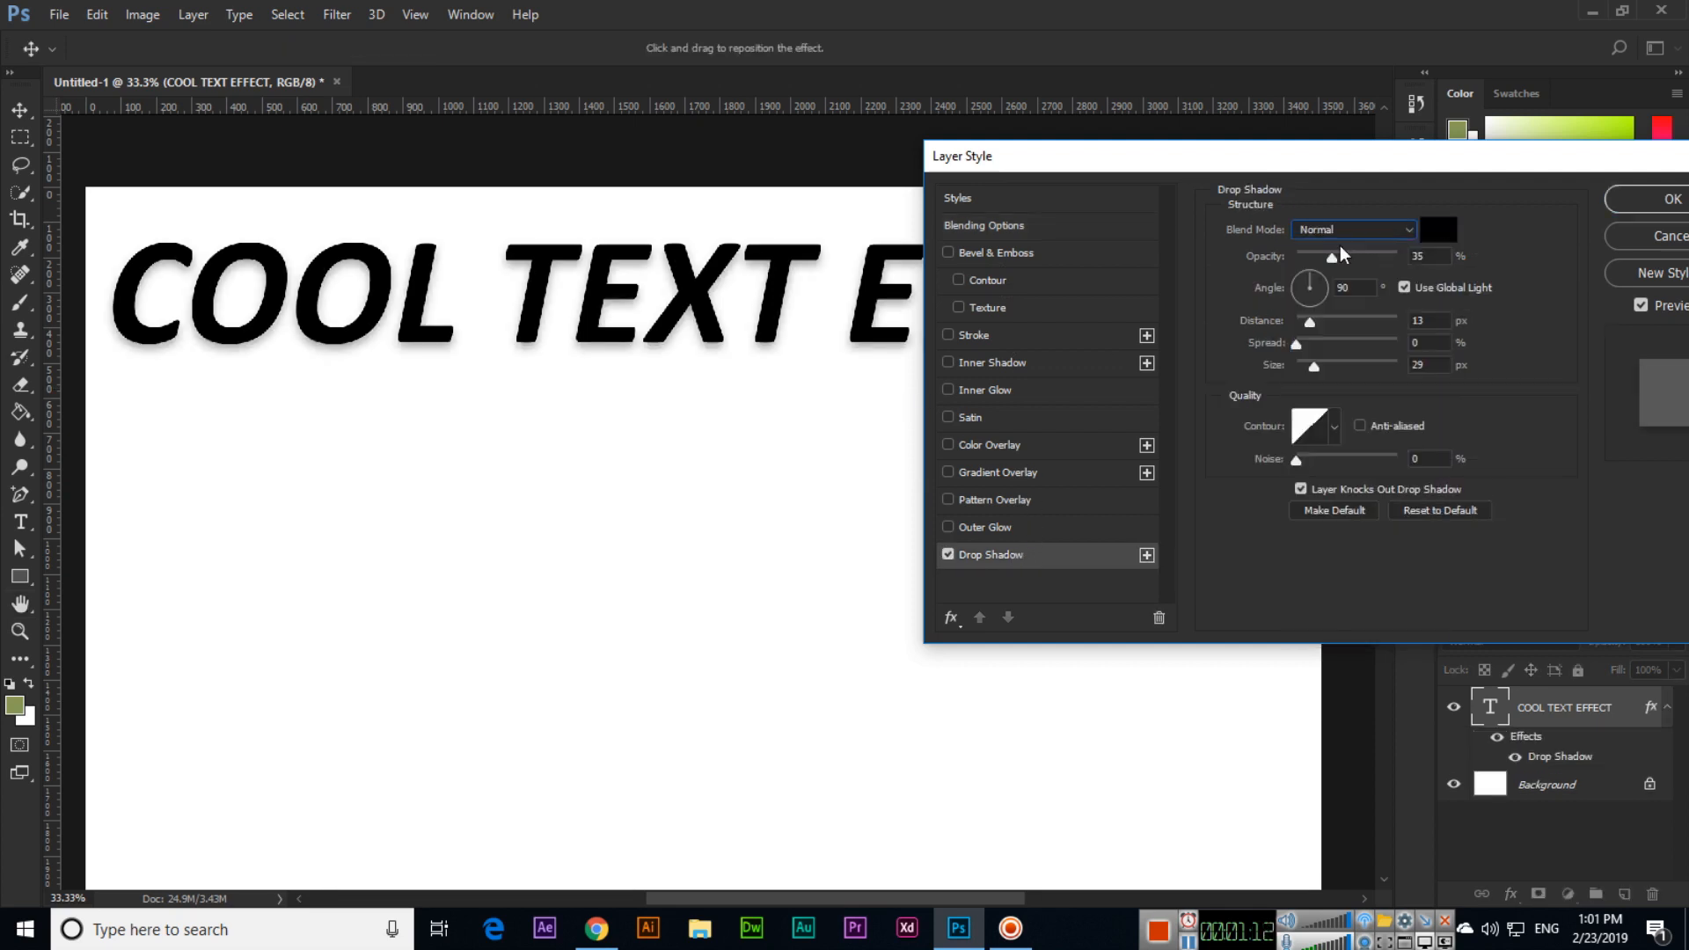
left_click_drag(1332, 257, 1379, 260)
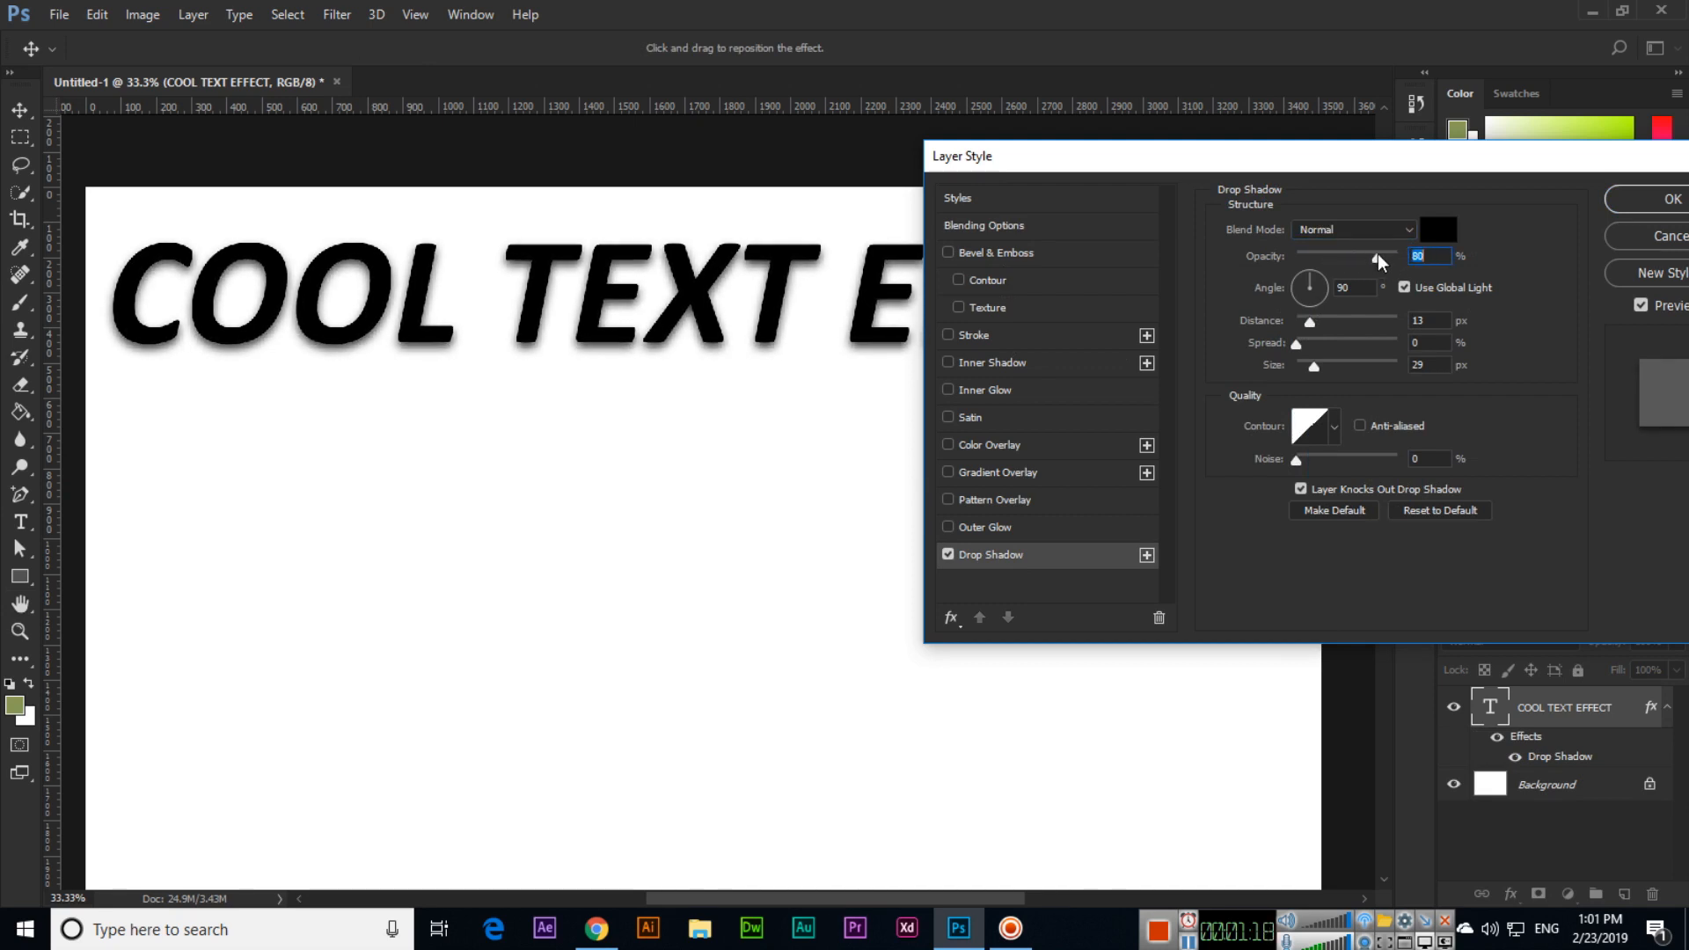
Change the drop shadow color to bright red
left_click(1425, 231)
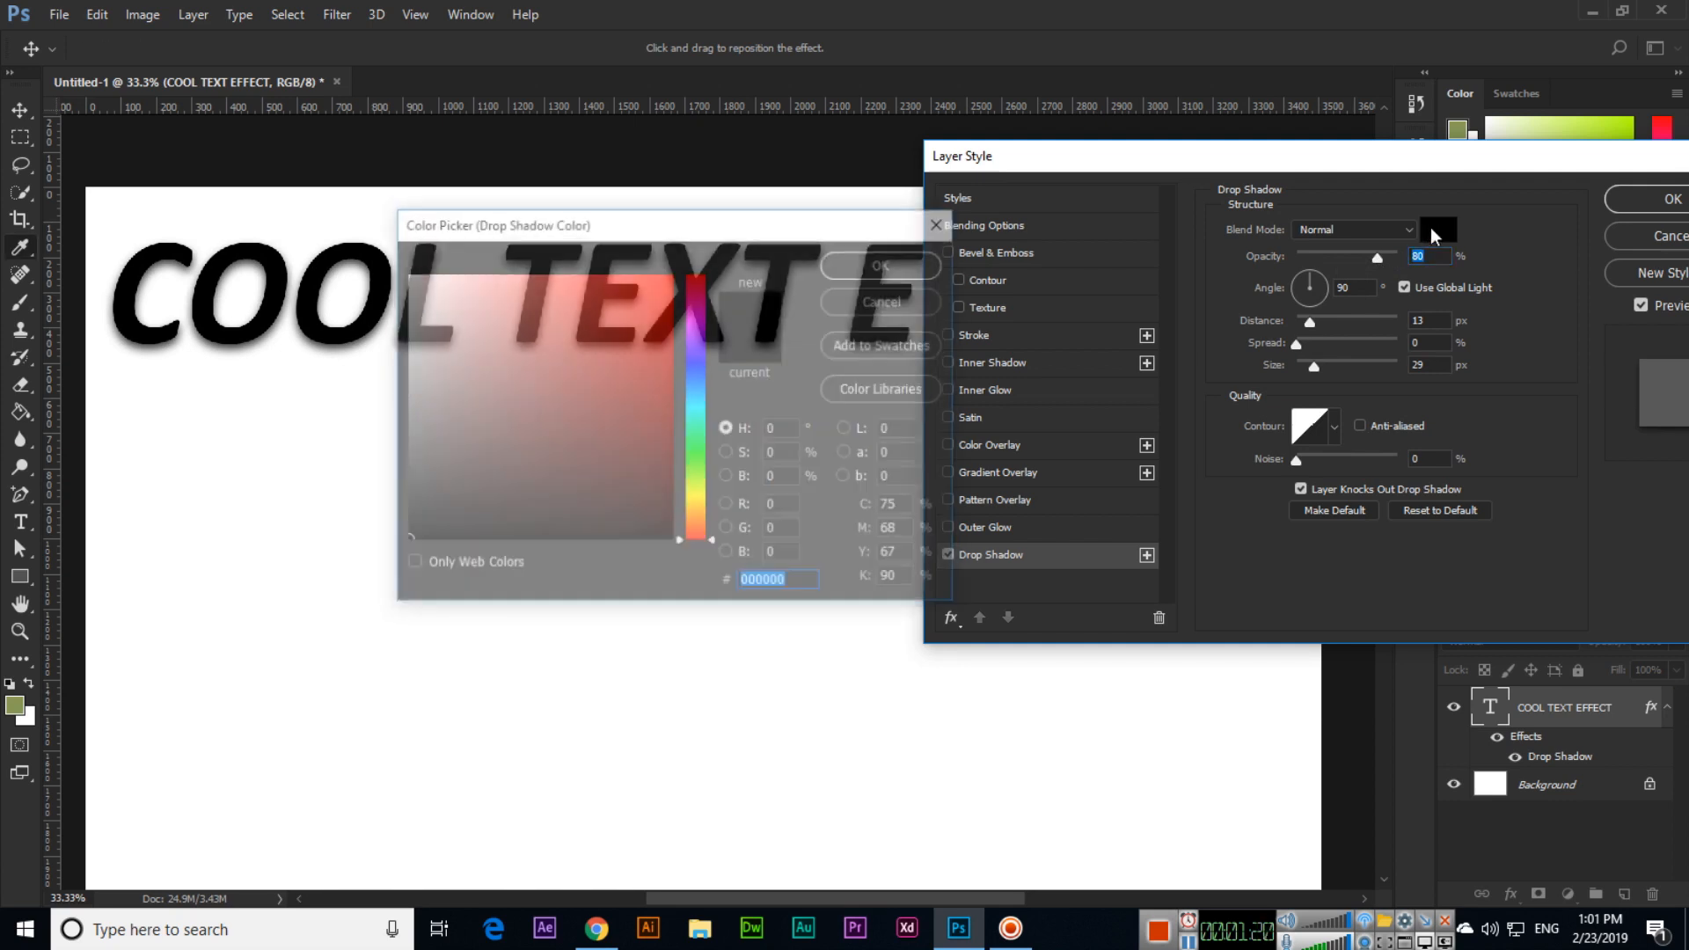
left_click_drag(781, 228, 1036, 241)
left_click_drag(915, 318, 928, 284)
left_click(1140, 271)
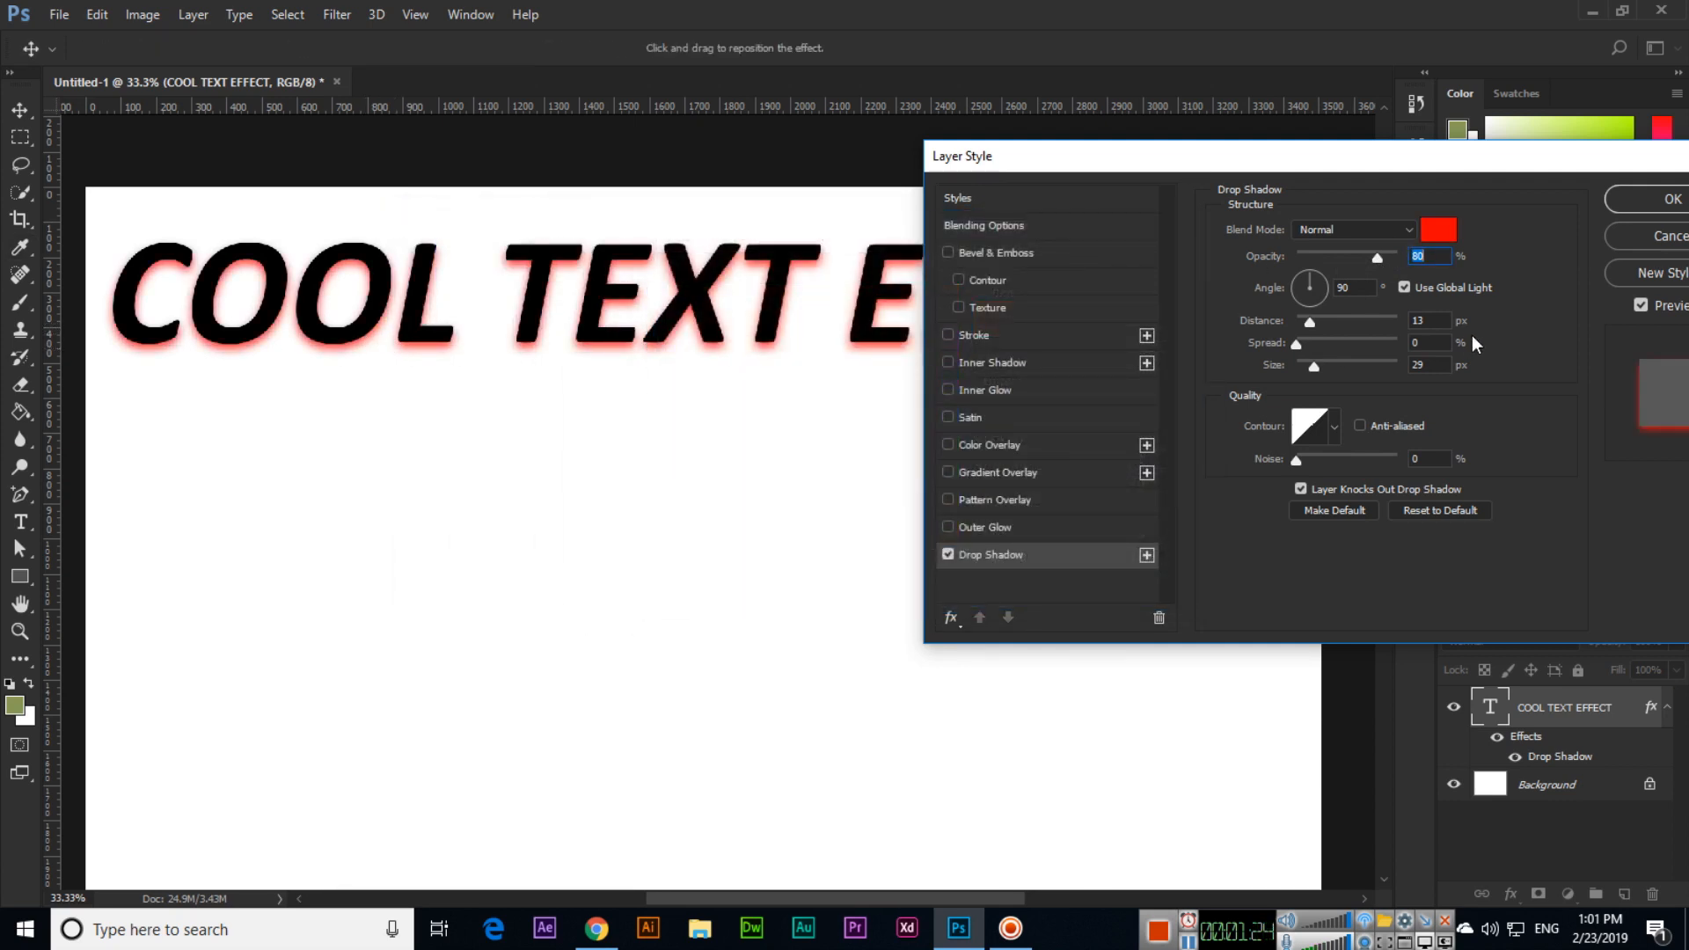
Give the drop shadow a deep cove contour, with distance 10 px, spread 6% and size 16 px
left_click_drag(1311, 323, 1315, 377)
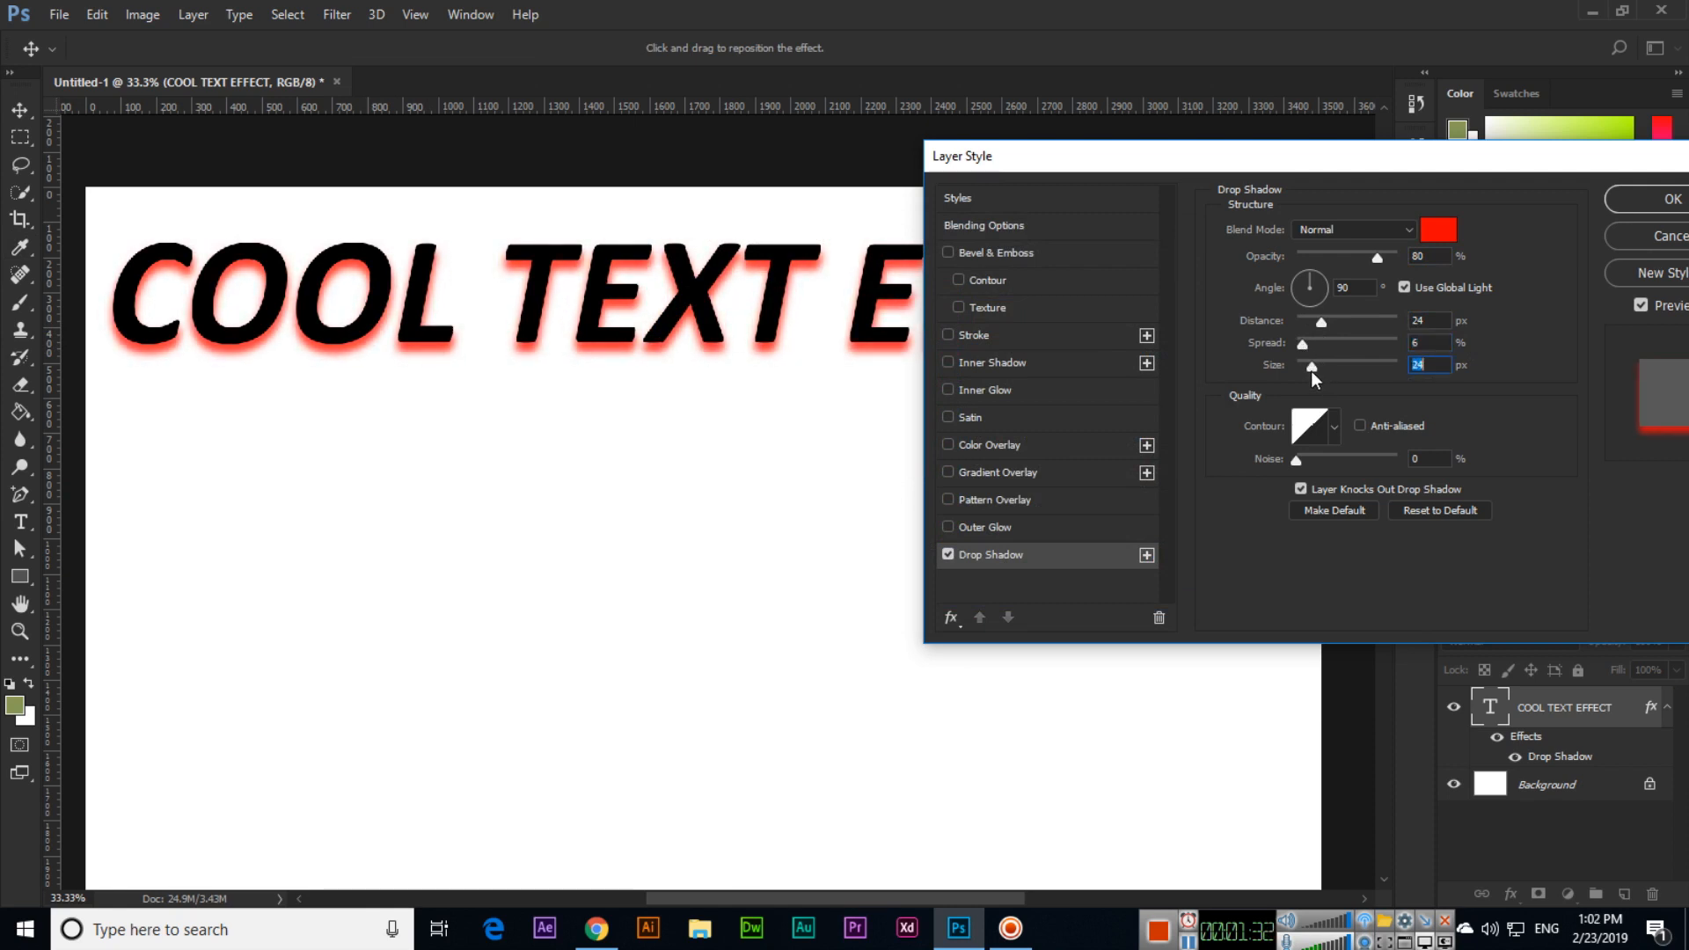
left_click(1335, 430)
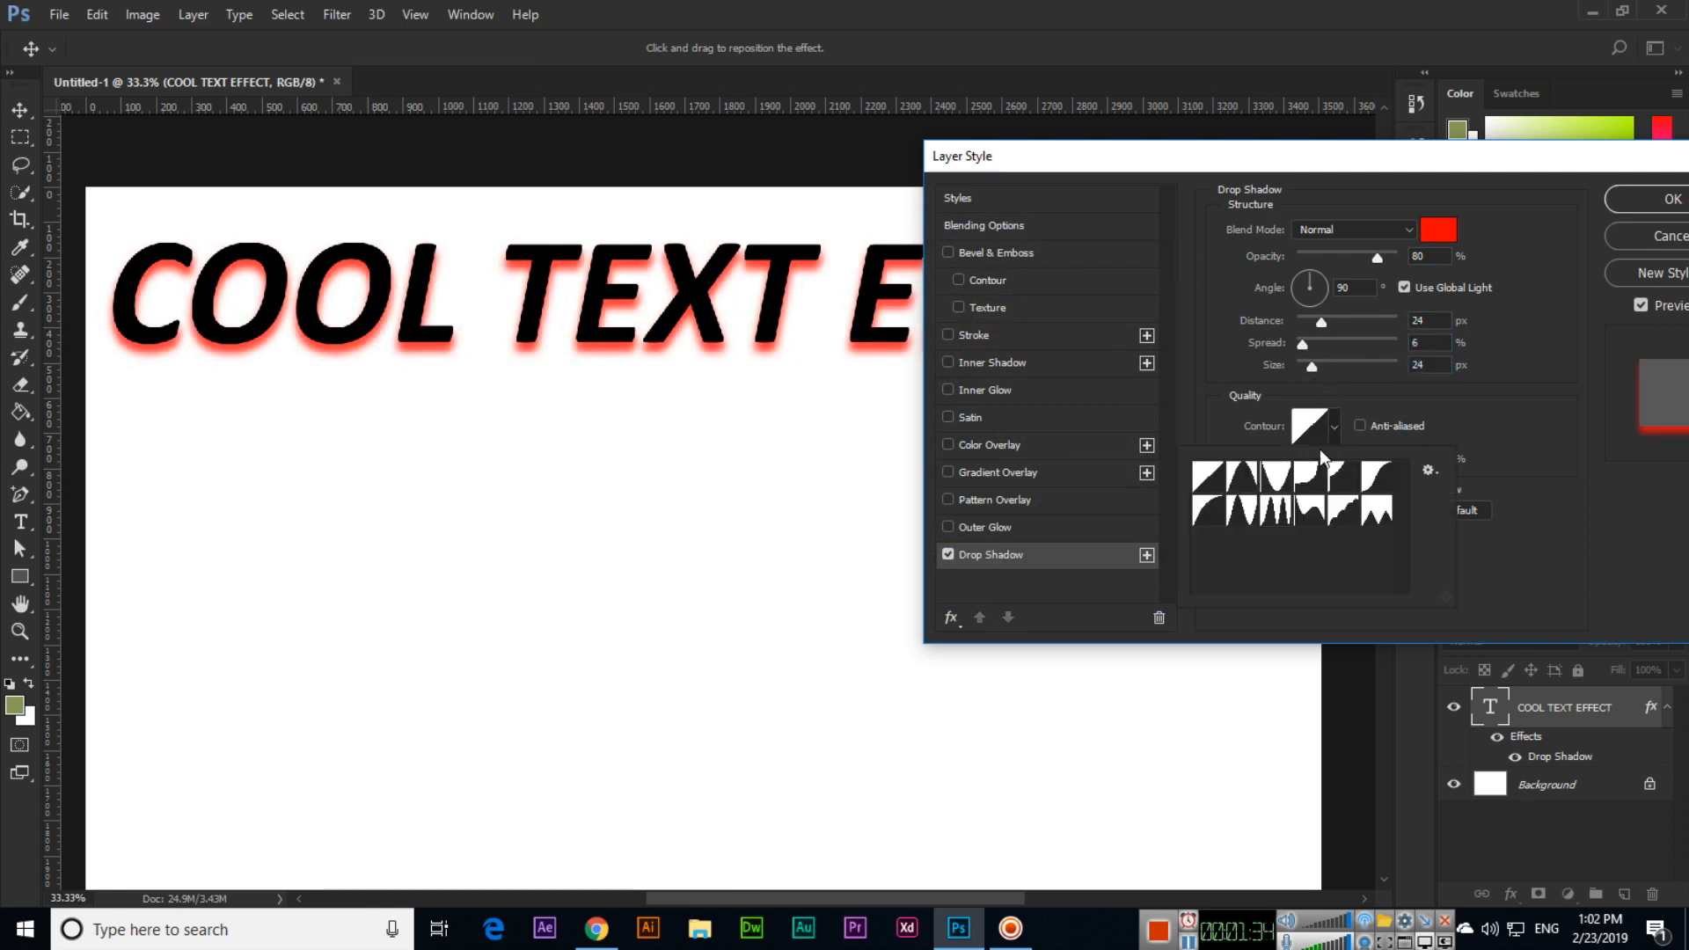
left_click(1307, 482)
left_click(1308, 506)
left_click(1284, 508)
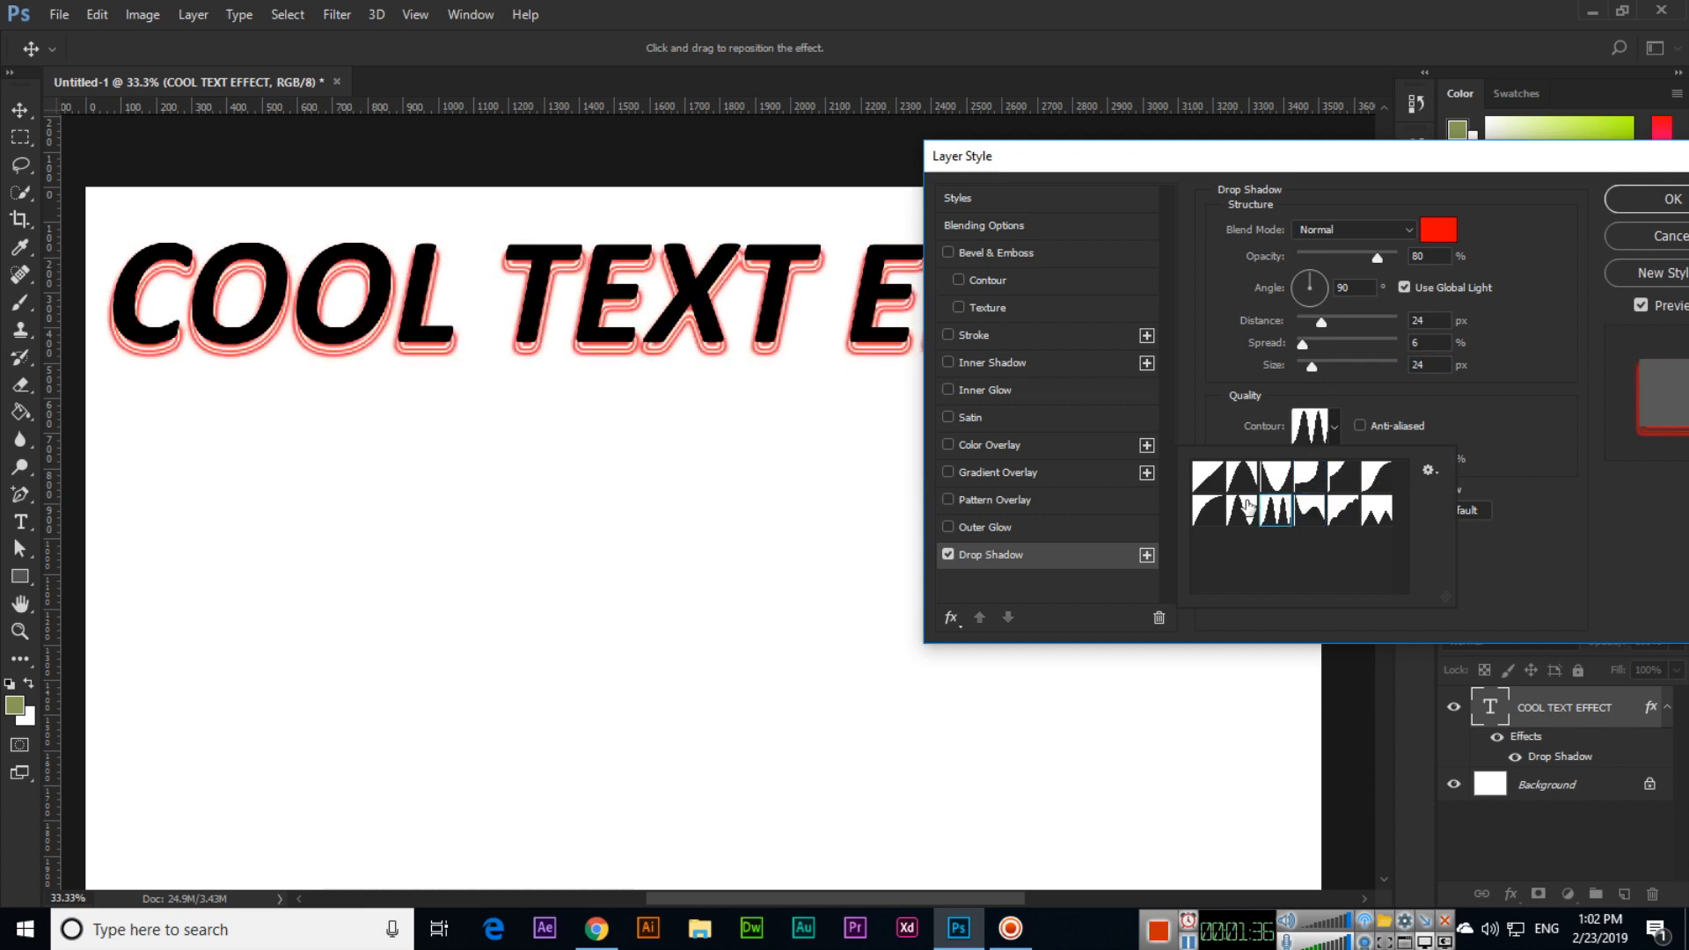
left_click(1245, 505)
left_click(1246, 482)
left_click(1287, 482)
left_click(1309, 478)
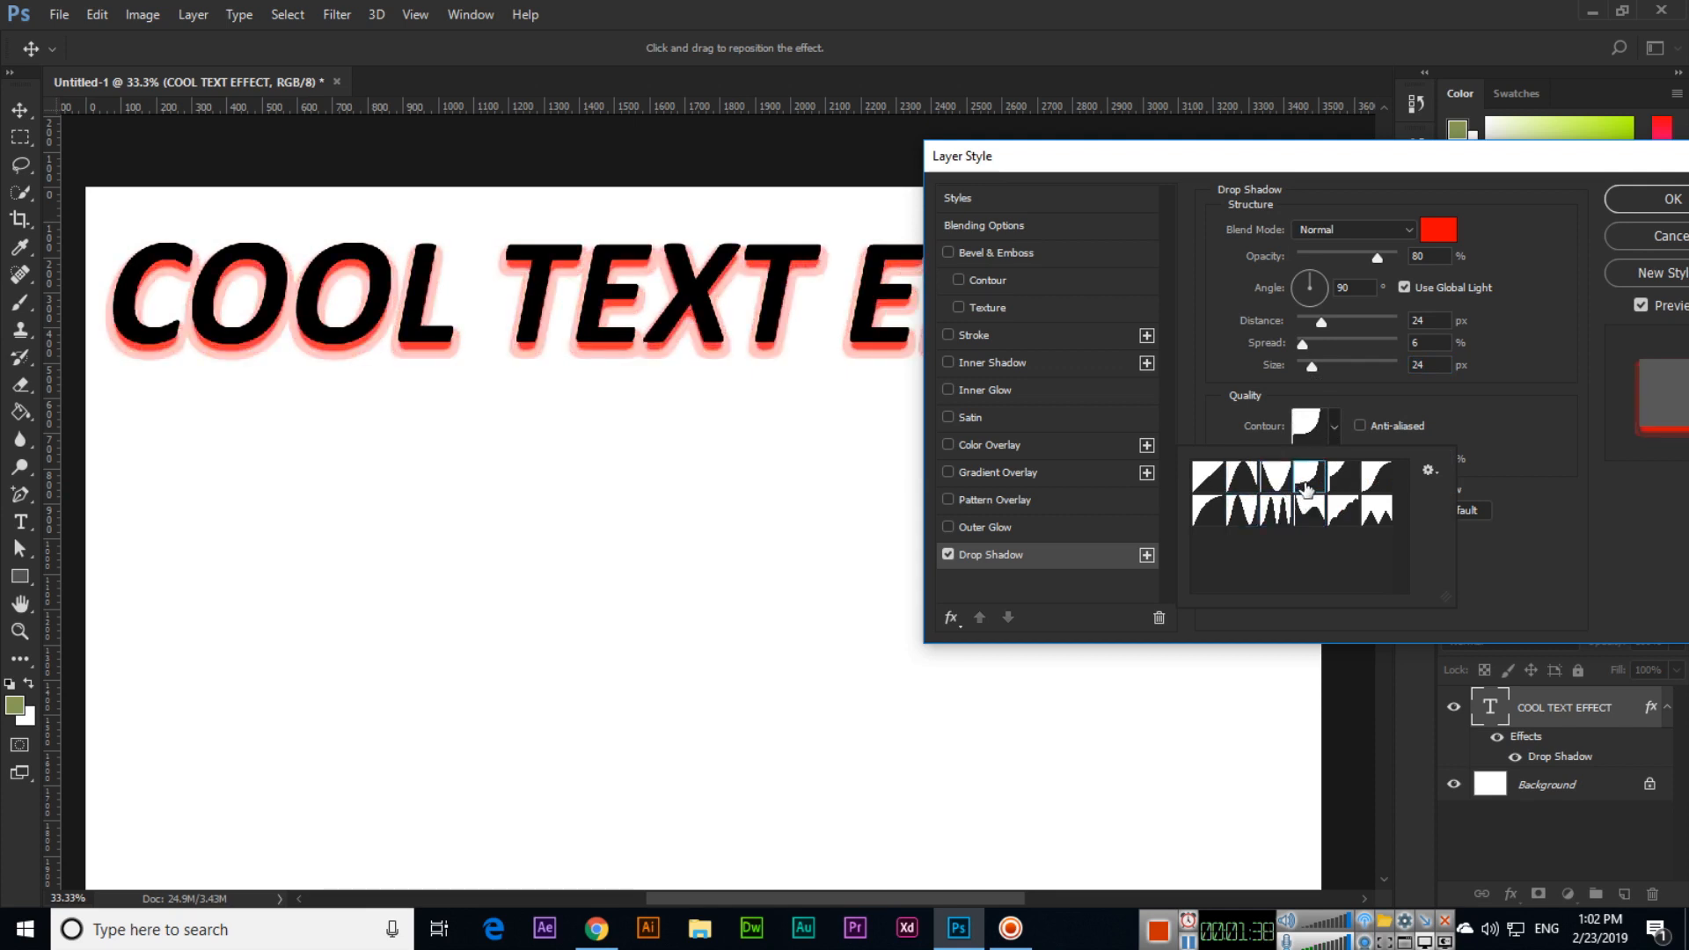
left_click_drag(1328, 323, 1316, 367)
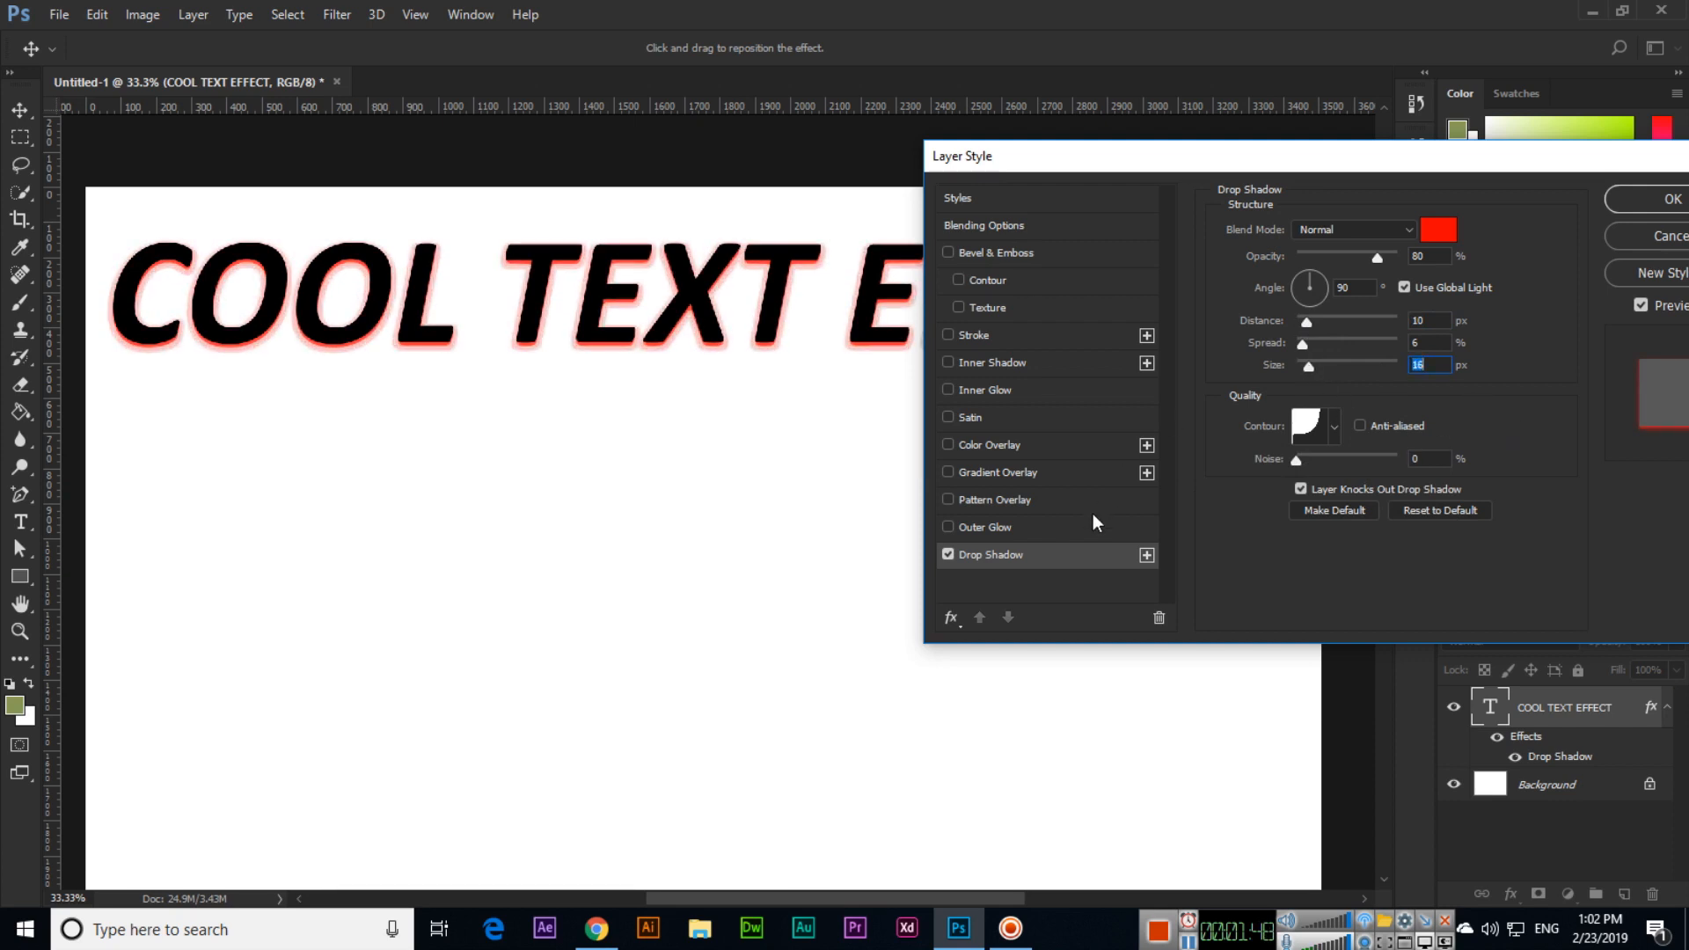
Add an outer glow to the text with Normal blend mode and 73% opacity
left_click(1048, 533)
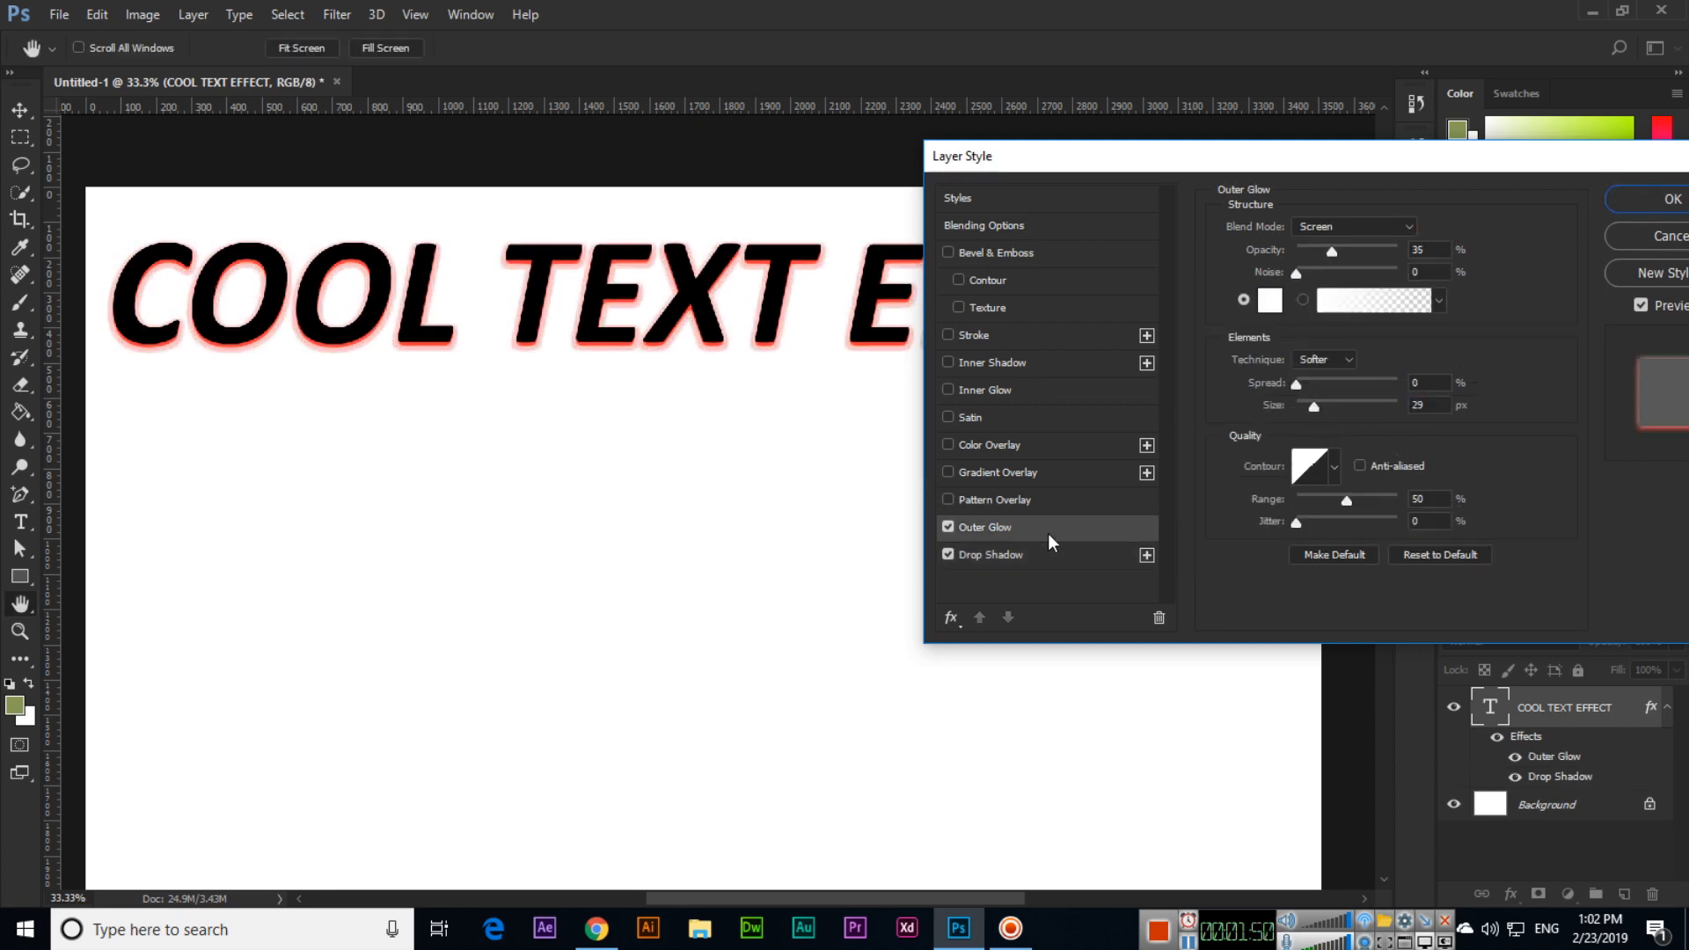
left_click(1355, 227)
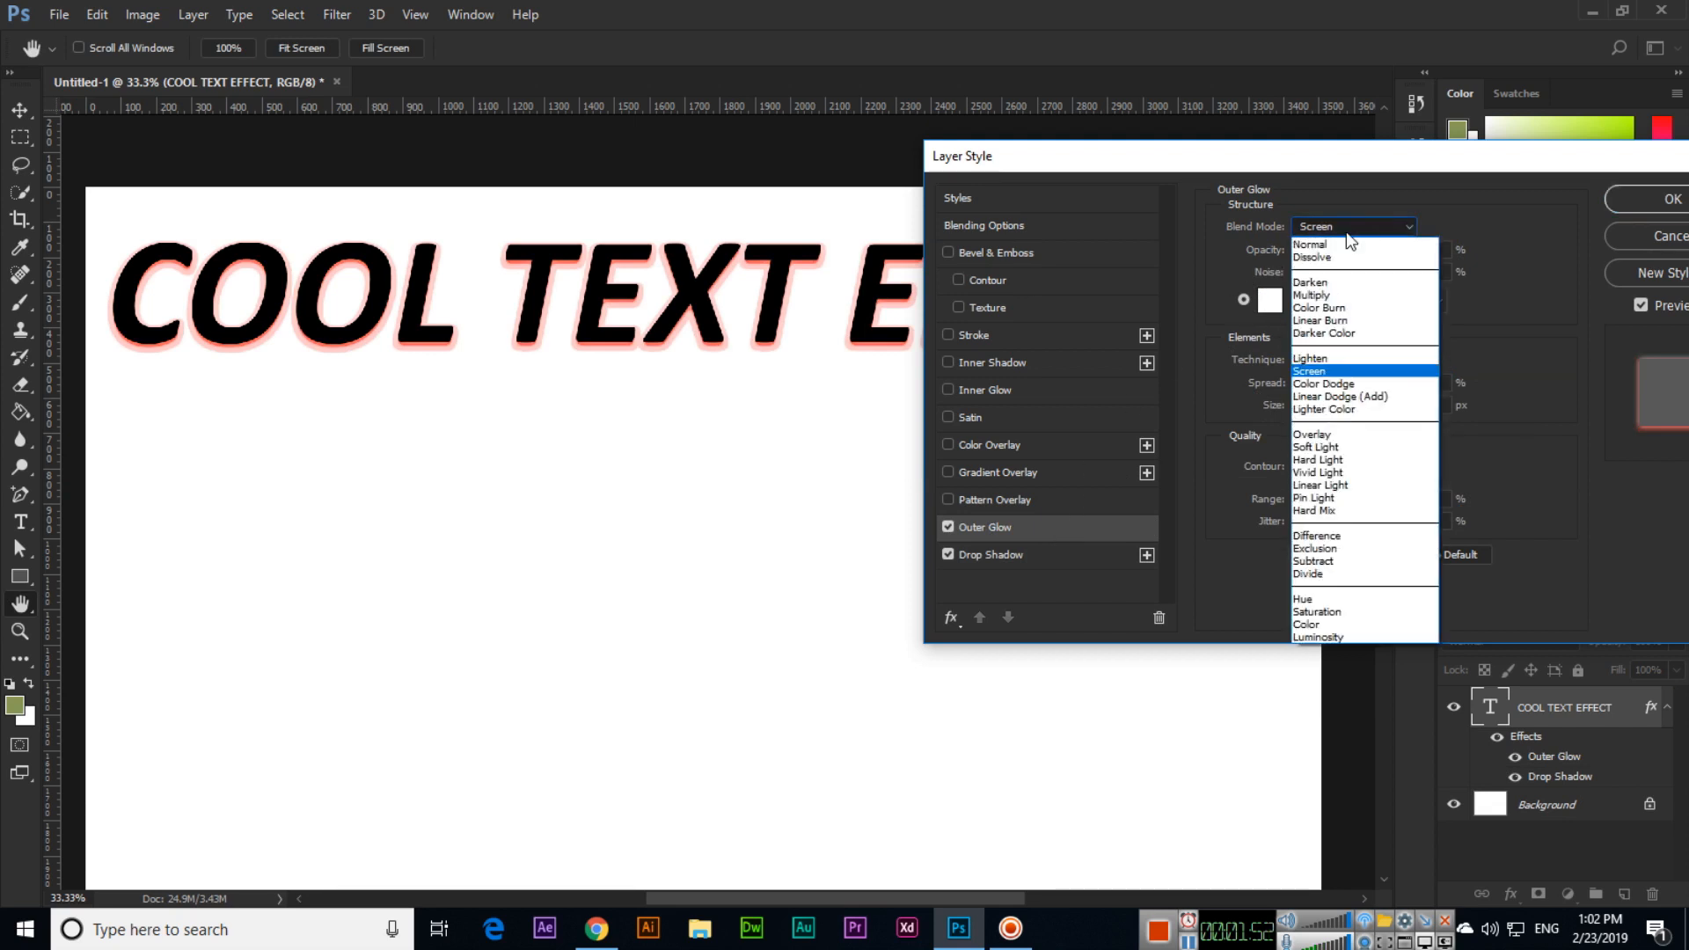
left_click(1335, 250)
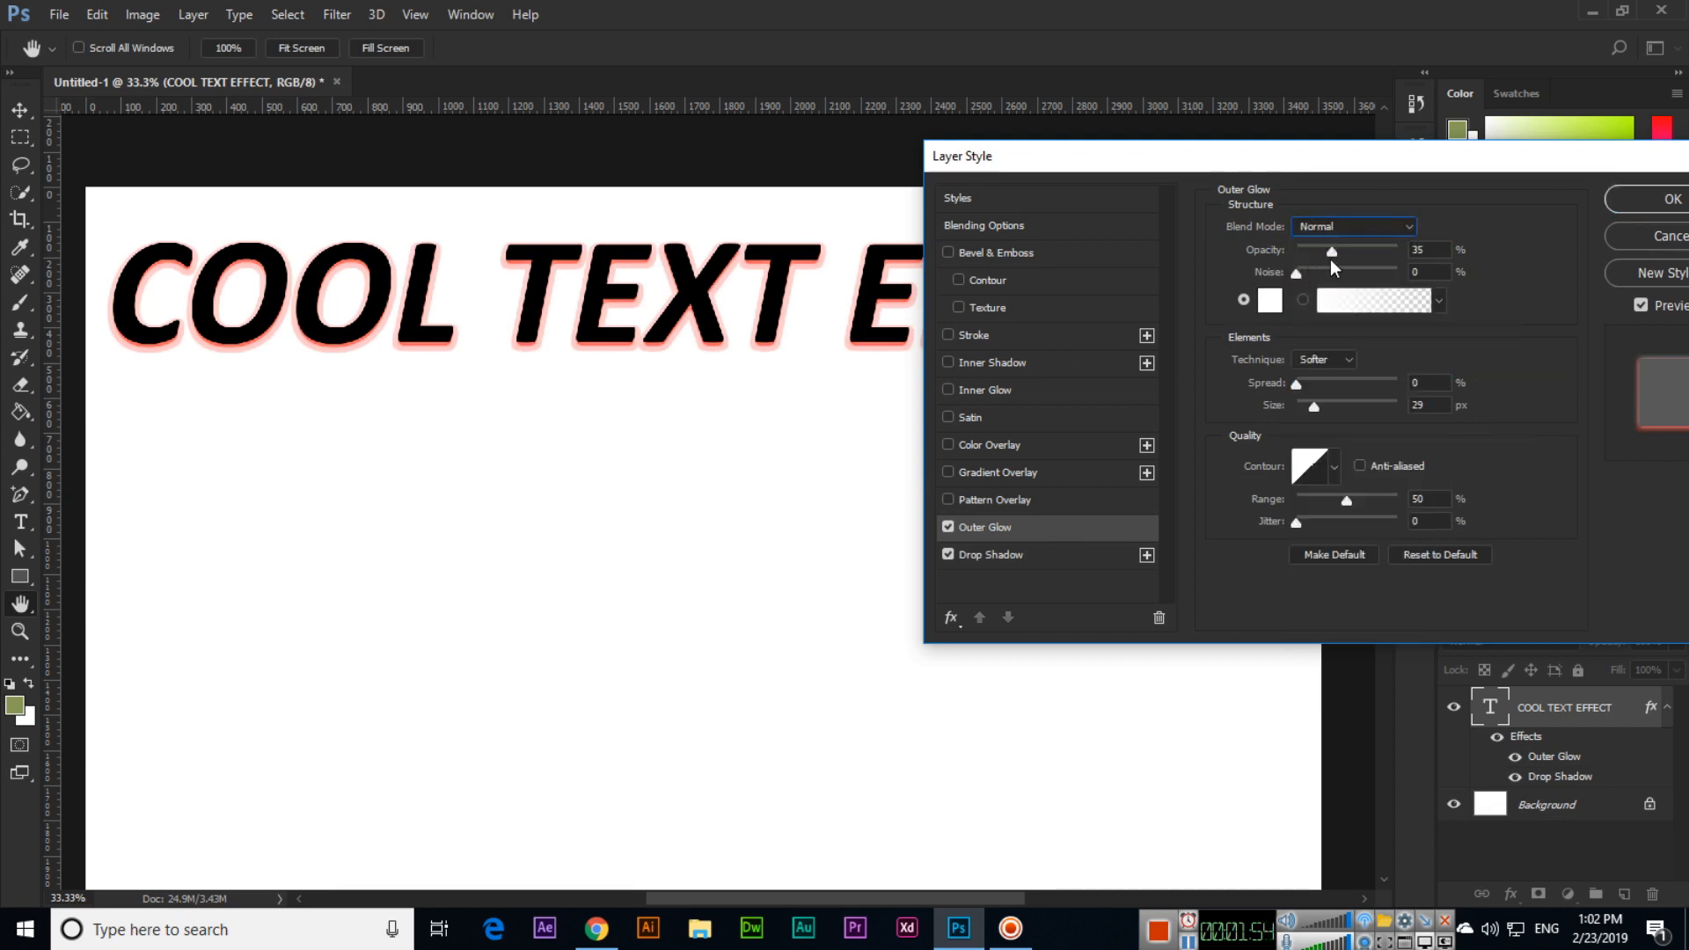
left_click_drag(1333, 253, 1372, 255)
Change the outer glow color to a fully saturated dark green
left_click(1270, 301)
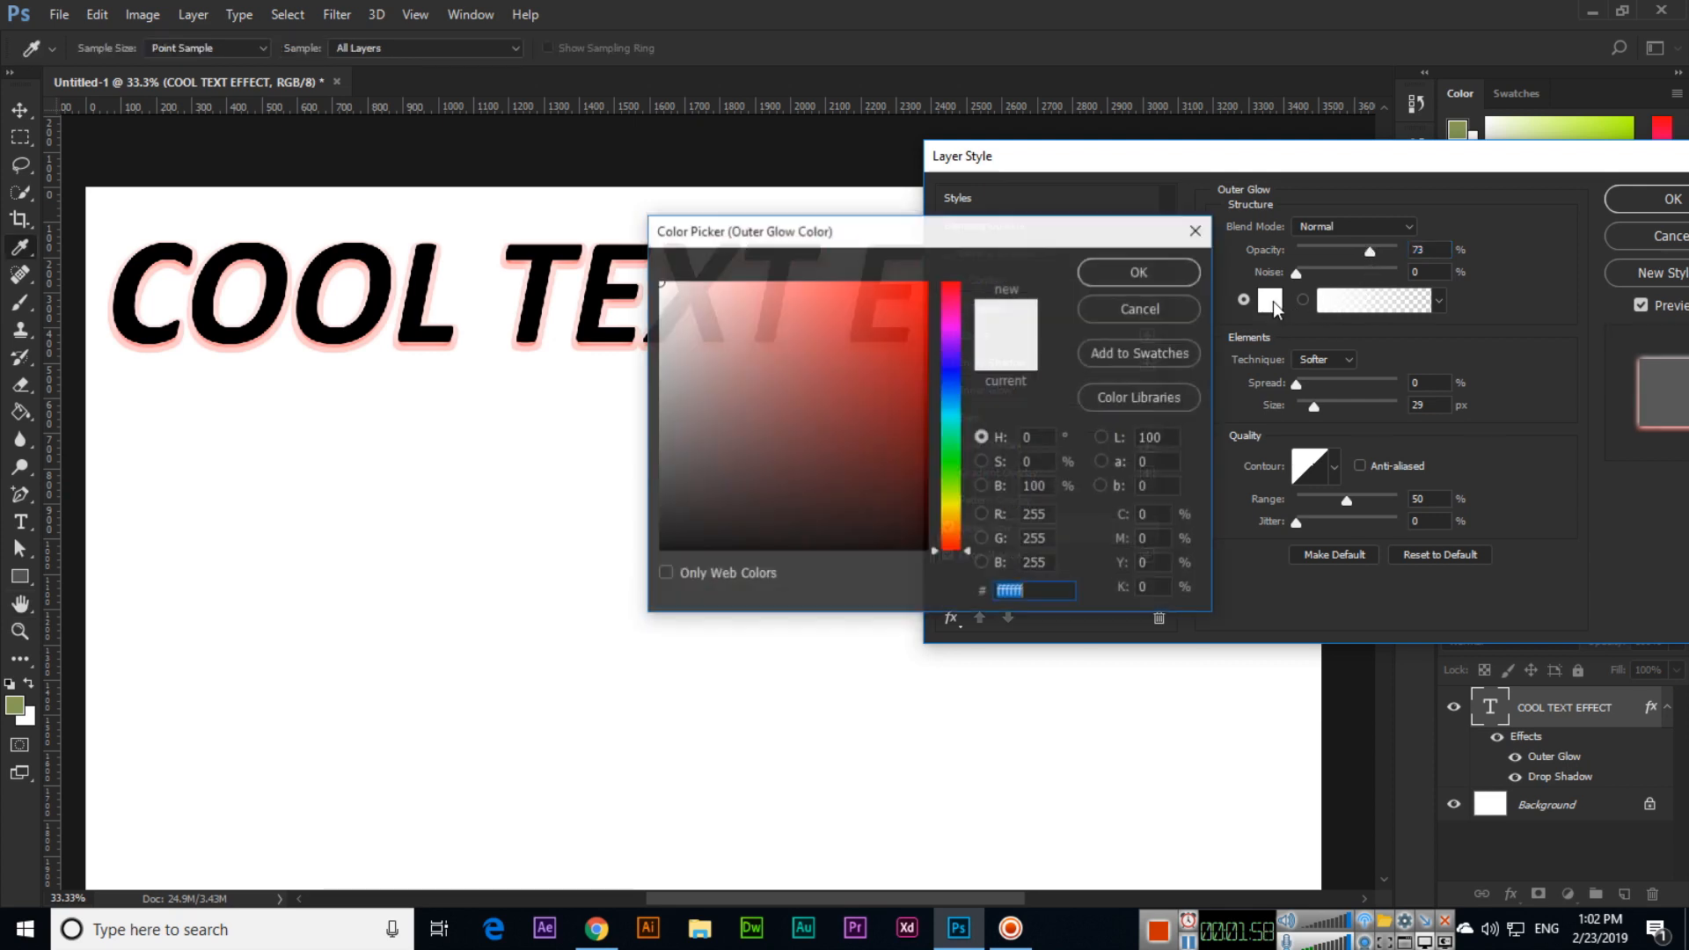
left_click_drag(955, 479, 955, 466)
left_click_drag(908, 370, 939, 367)
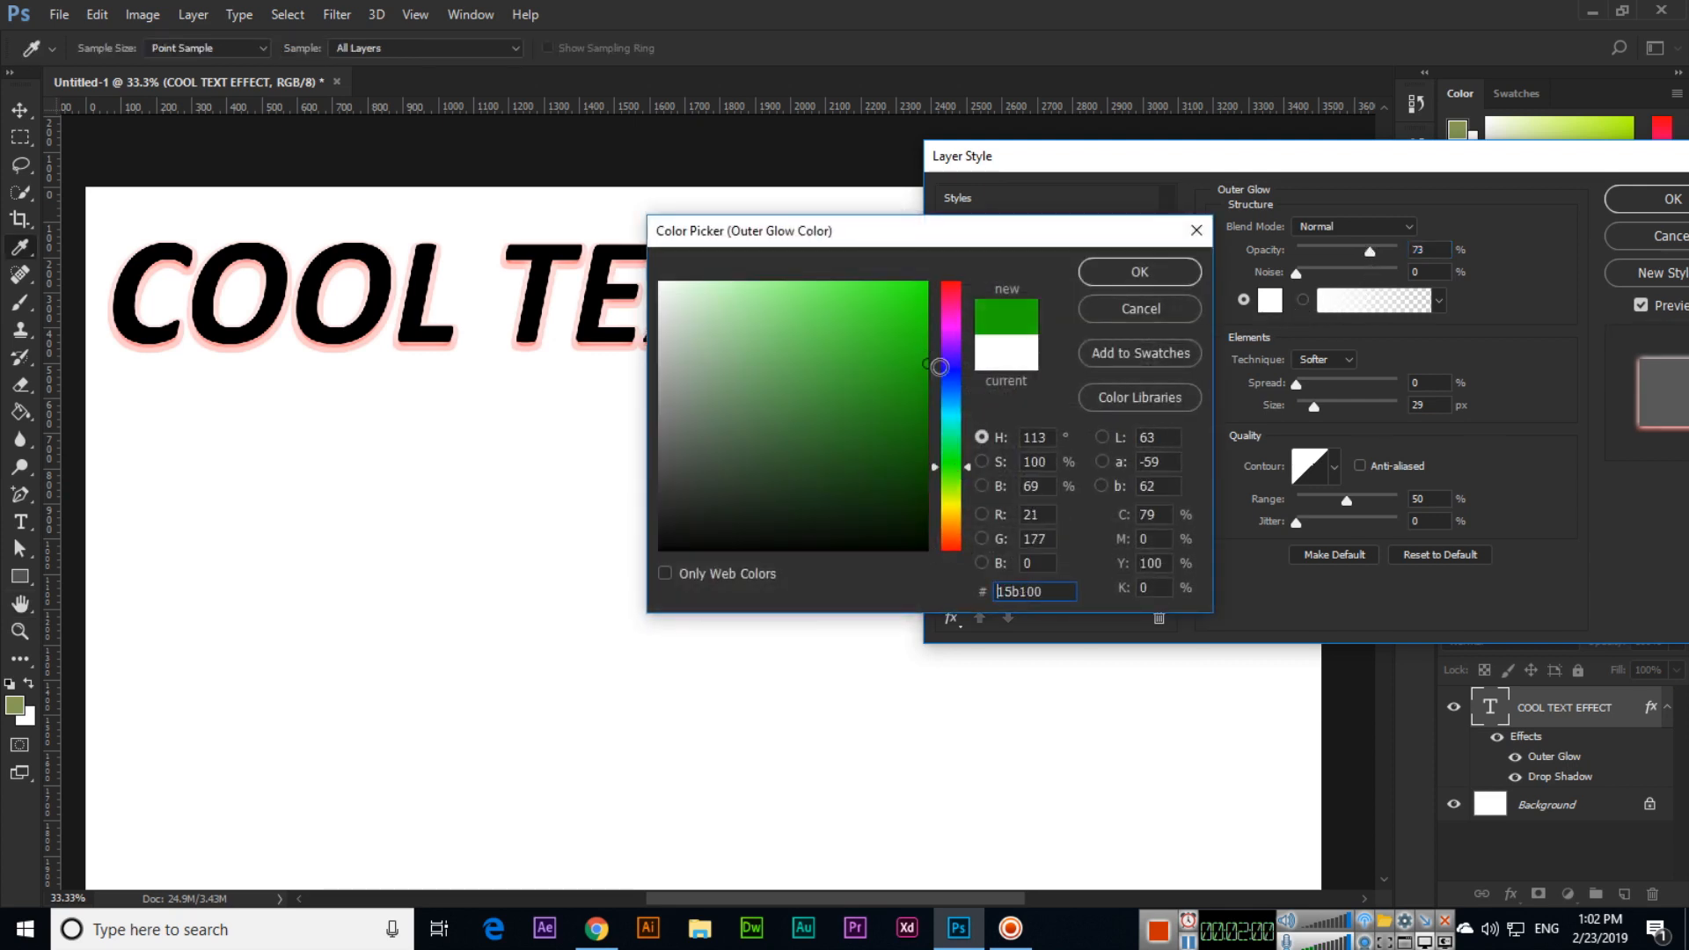
key("Return")
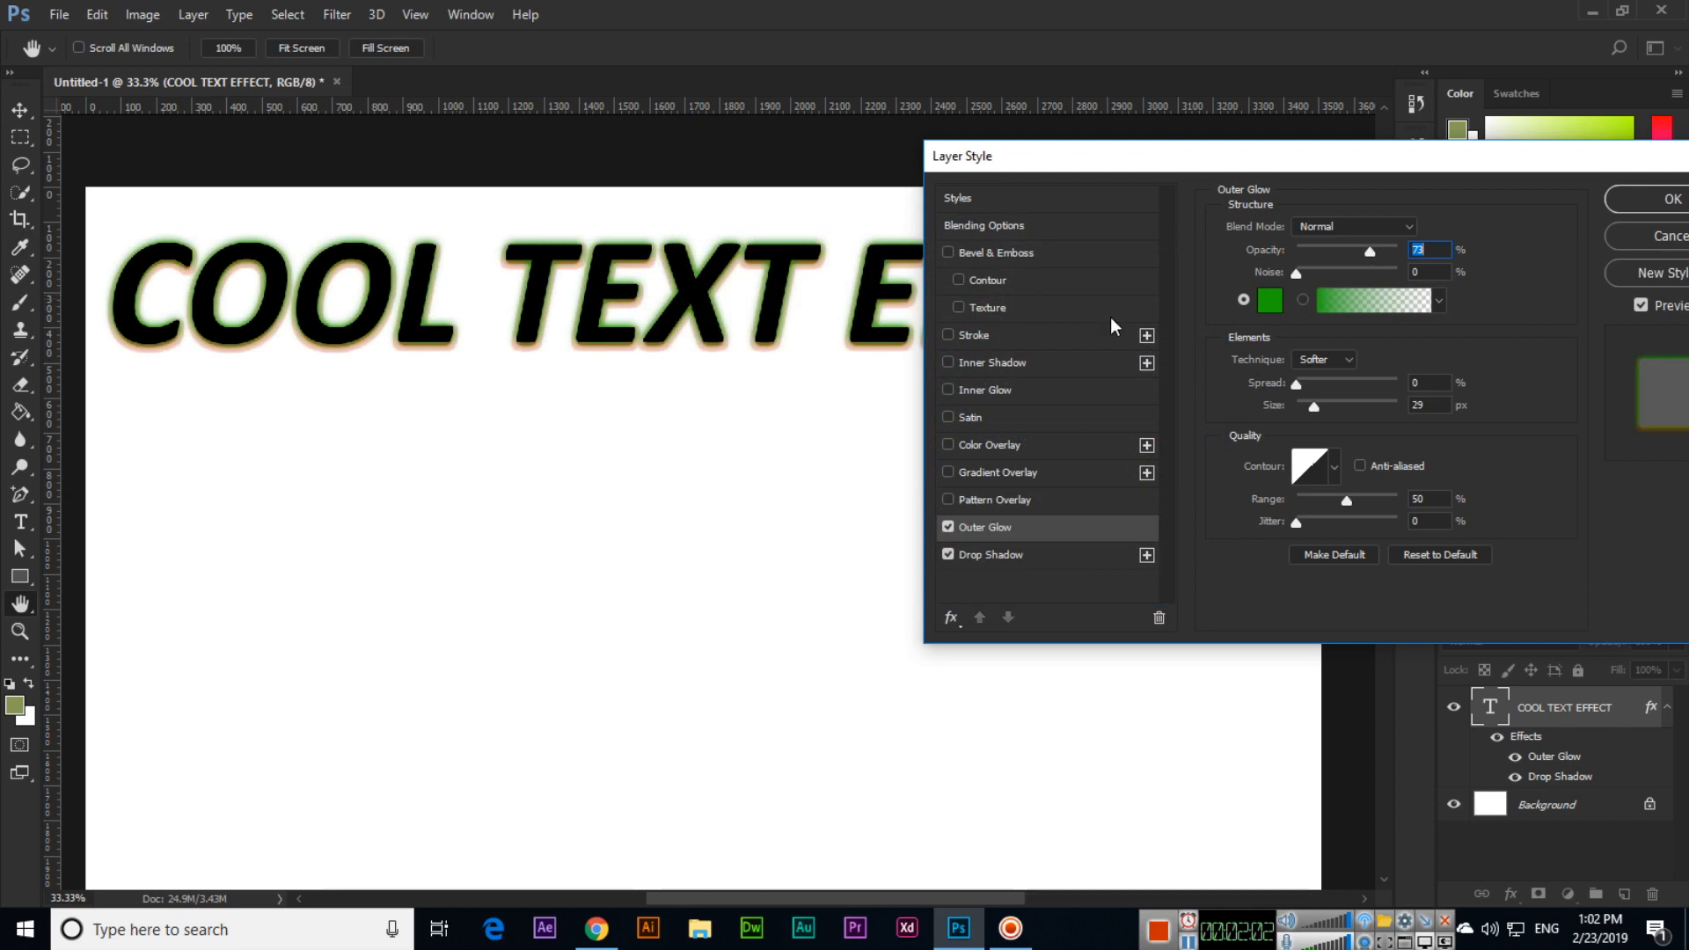
Set the outer glow's noise to 15% and give it the double-peaked ring contour
mouse_move(1307, 281)
left_mouse_down()
mouse_move(1344, 281)
mouse_move(1316, 279)
left_mouse_up()
left_click(1303, 386)
left_click(1335, 471)
left_click(1274, 529)
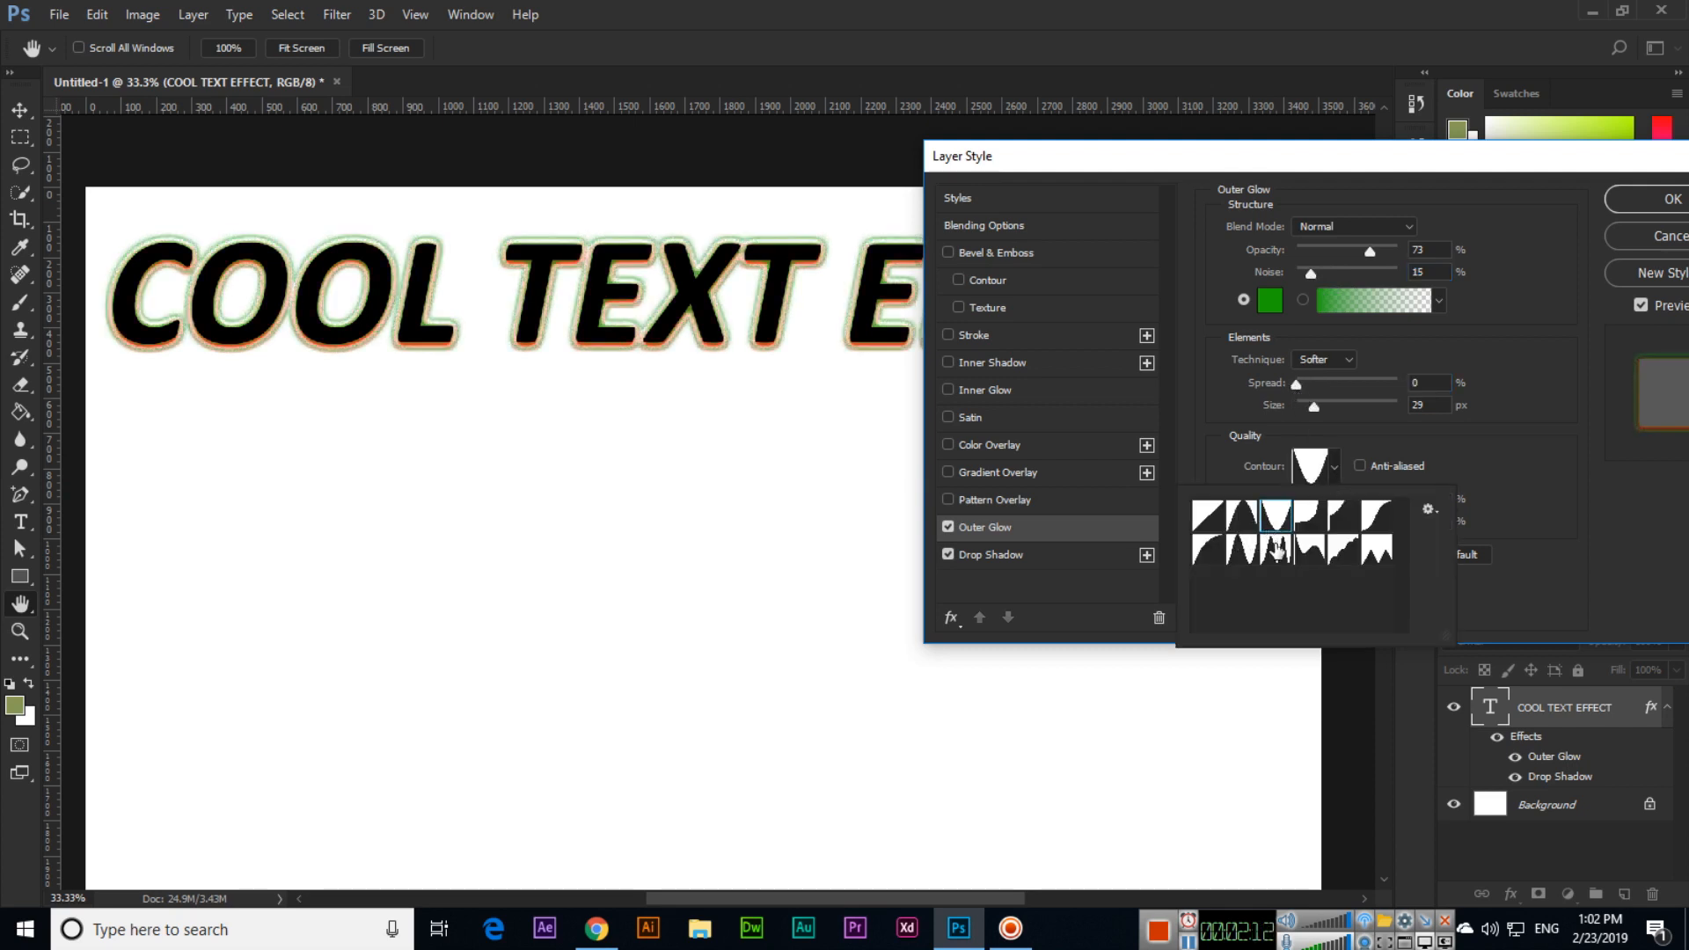
left_click(1276, 548)
left_click(1309, 549)
left_click(1248, 550)
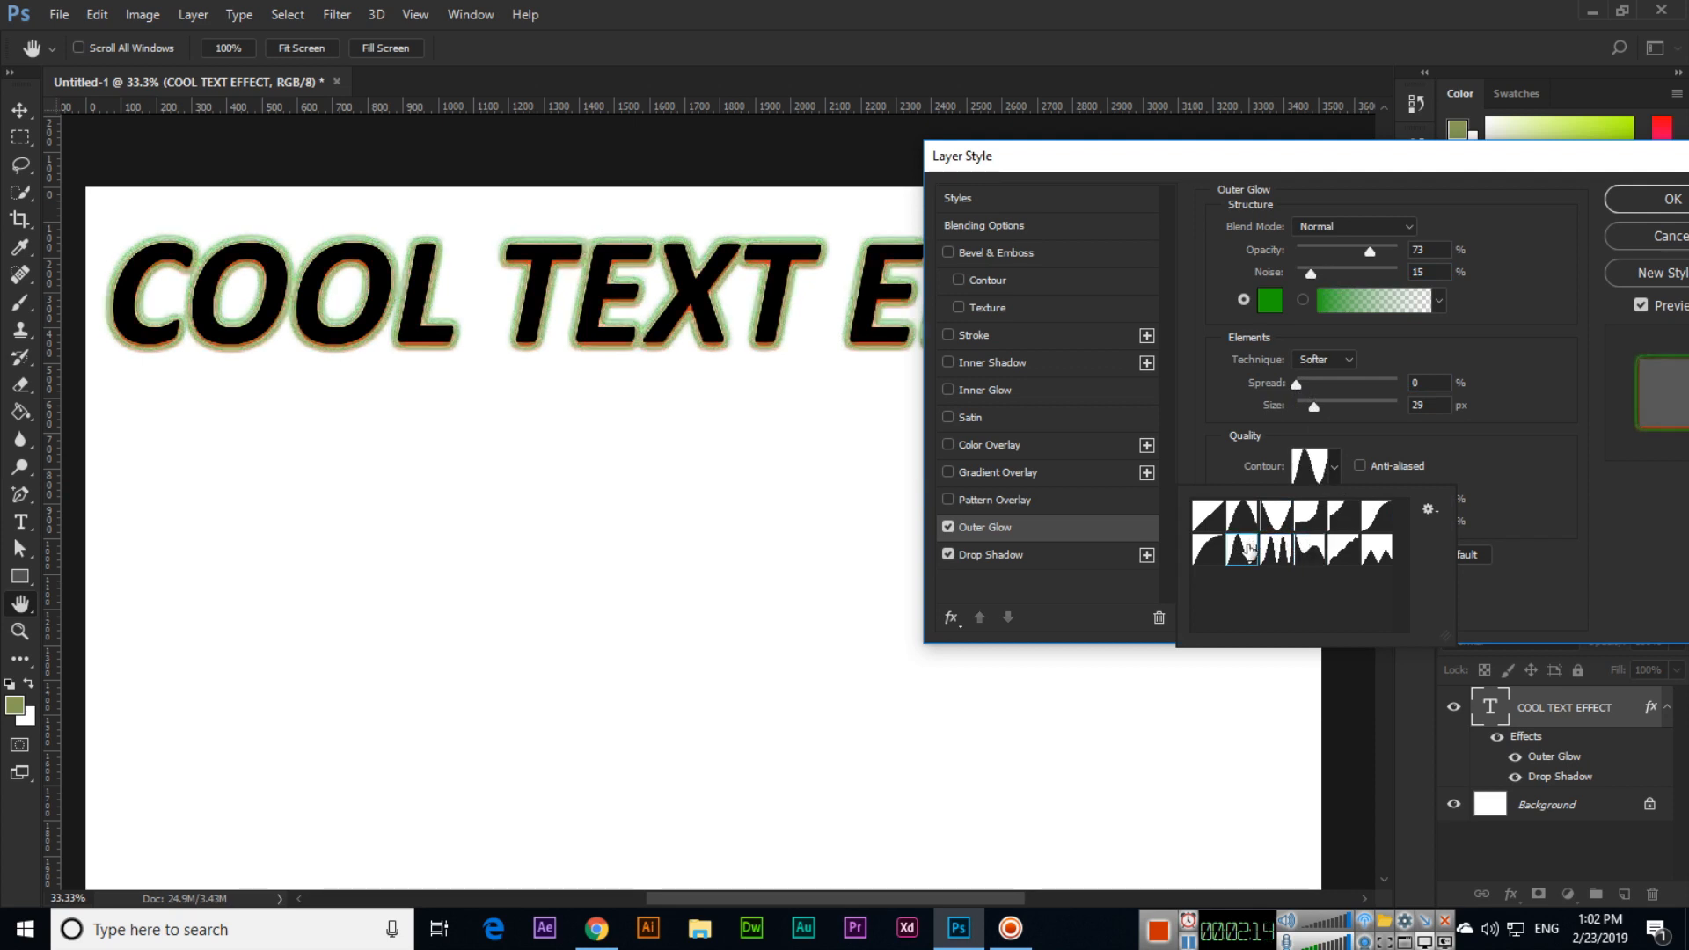
left_click(1249, 526)
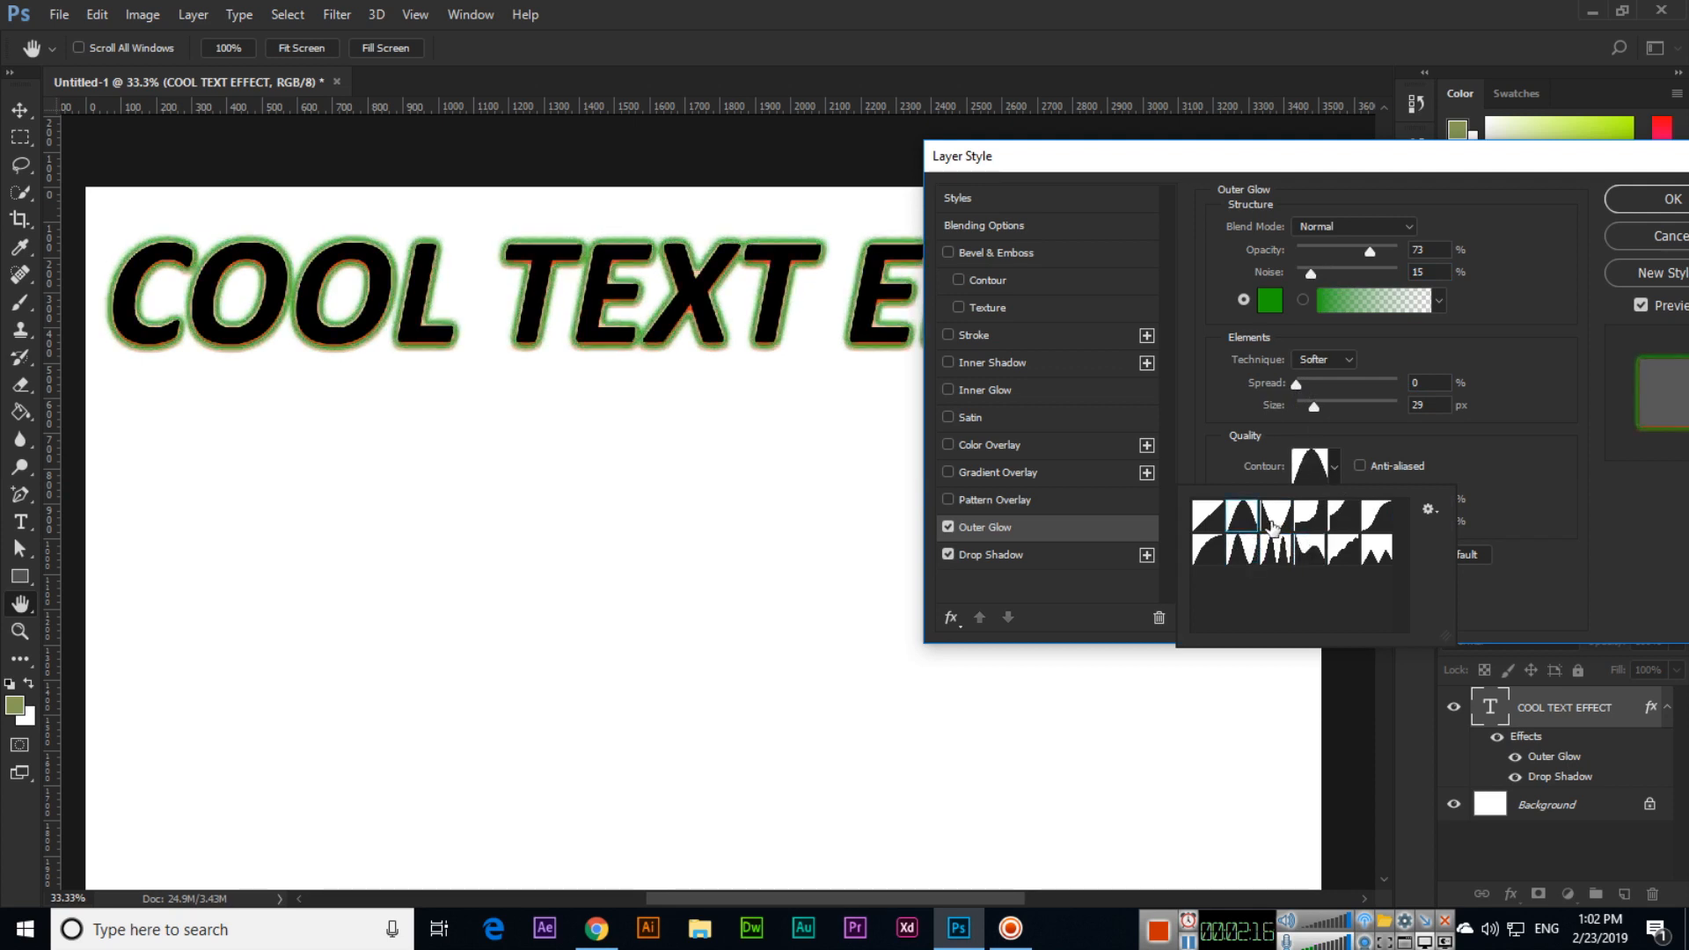
left_click(1273, 525)
left_click(1269, 550)
left_click(1249, 551)
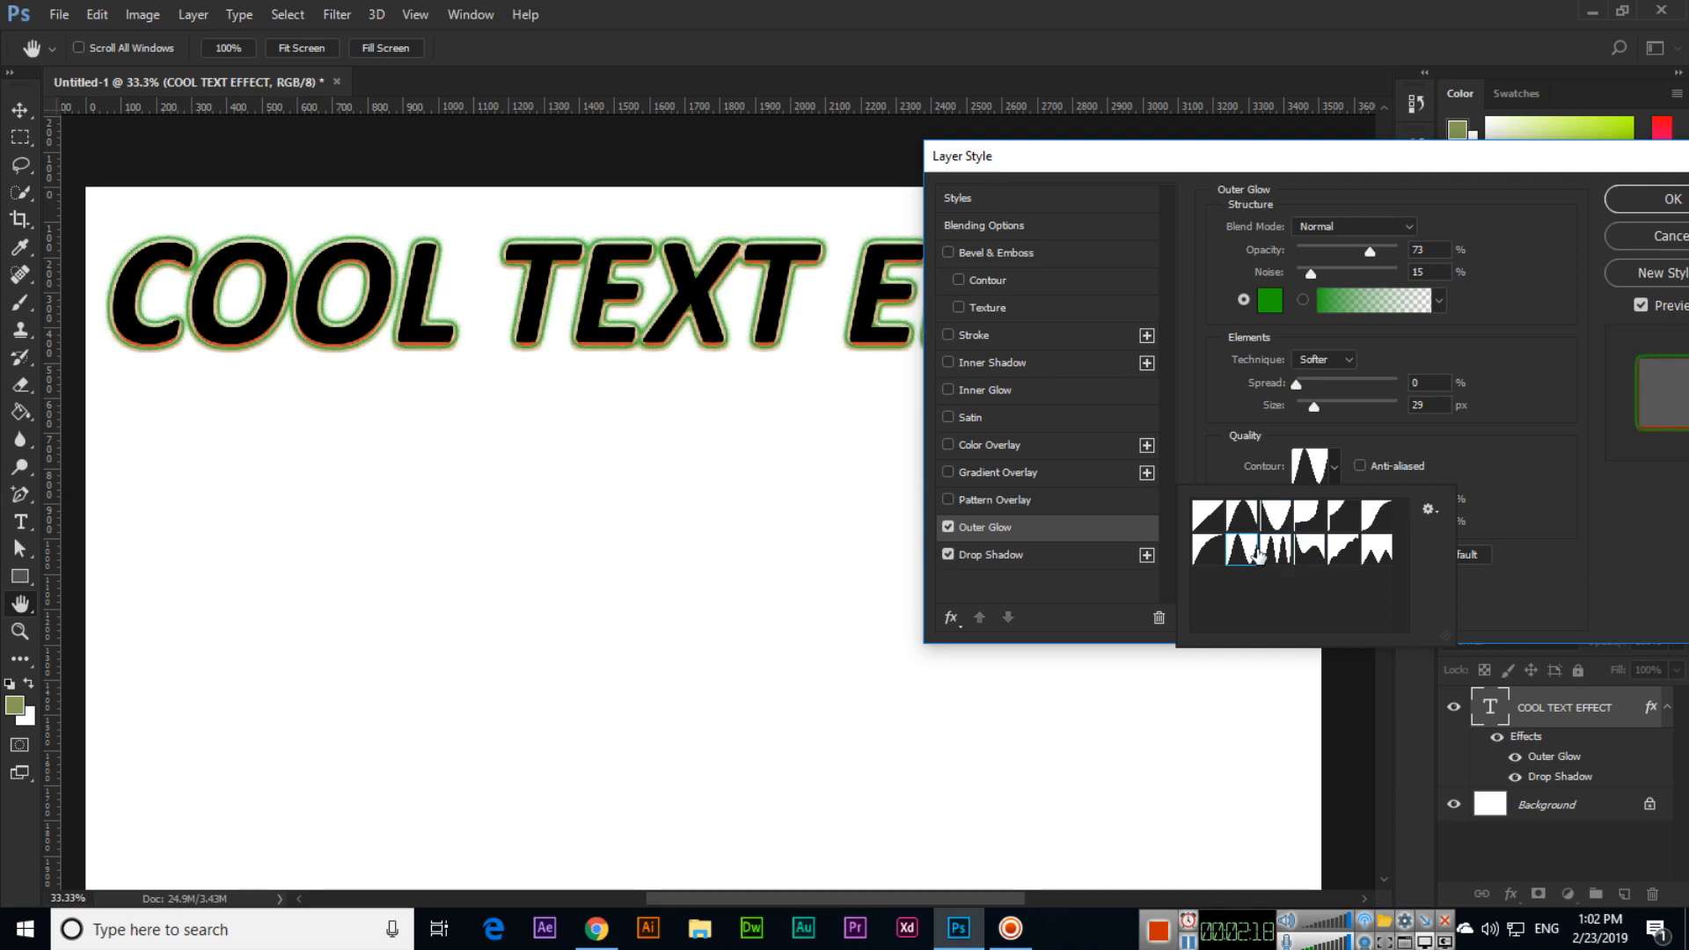
left_click(1538, 517)
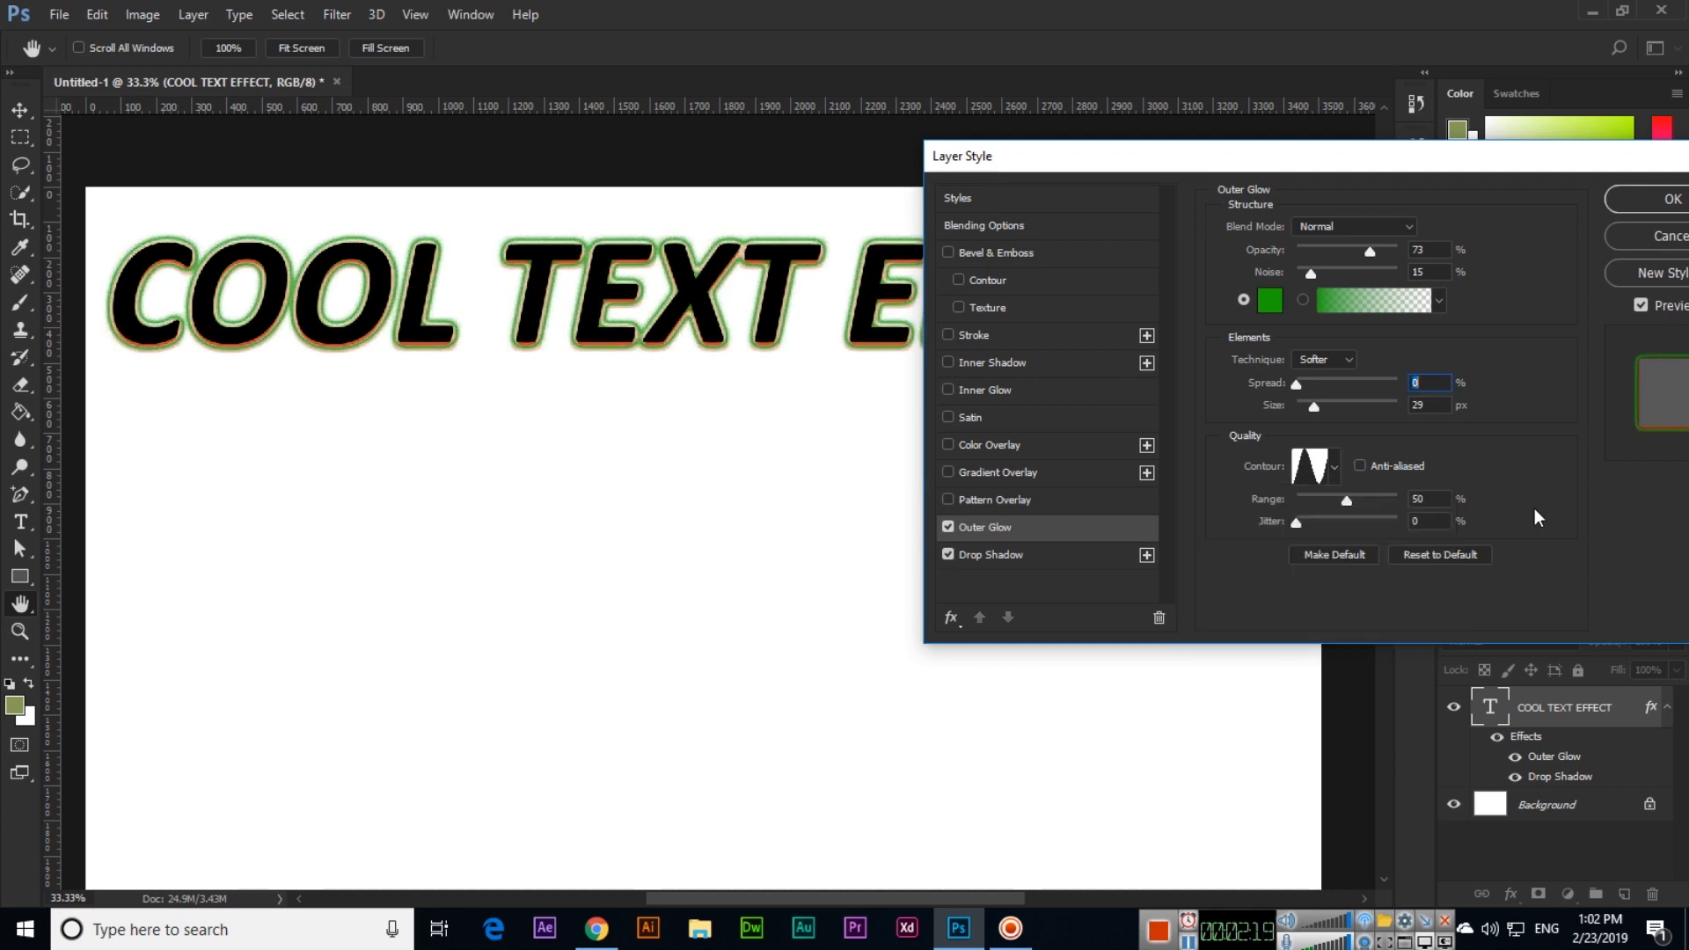
Add a pattern overlay to the text and look through the available pattern presets
left_click(1031, 508)
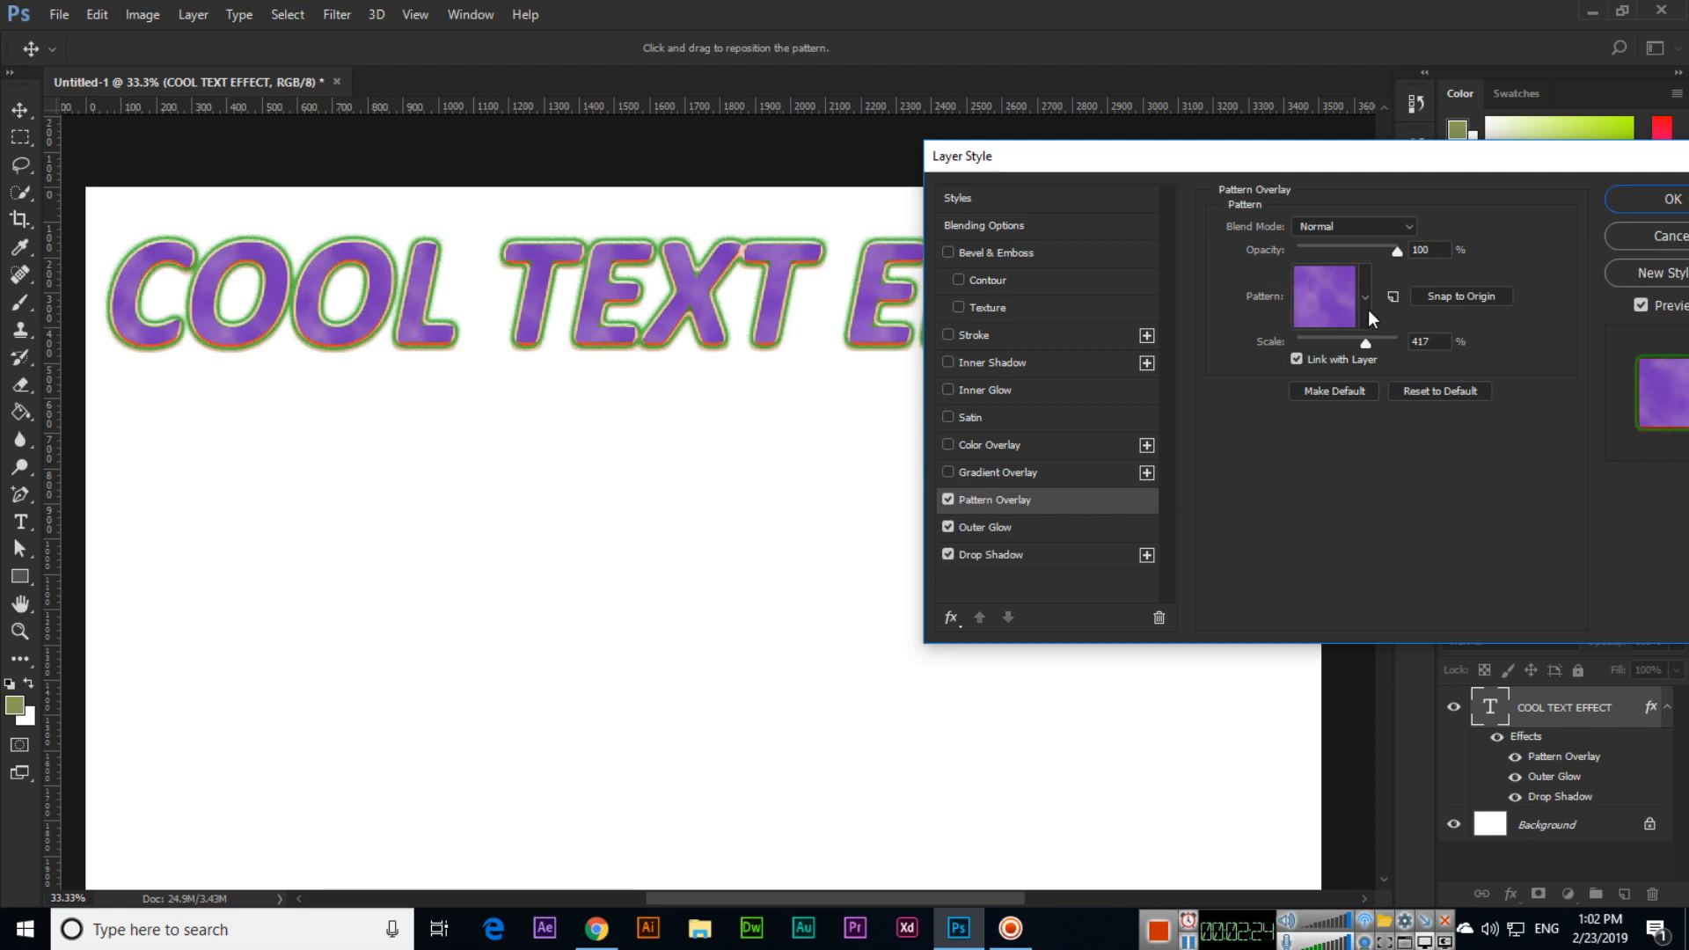
left_click(1367, 309)
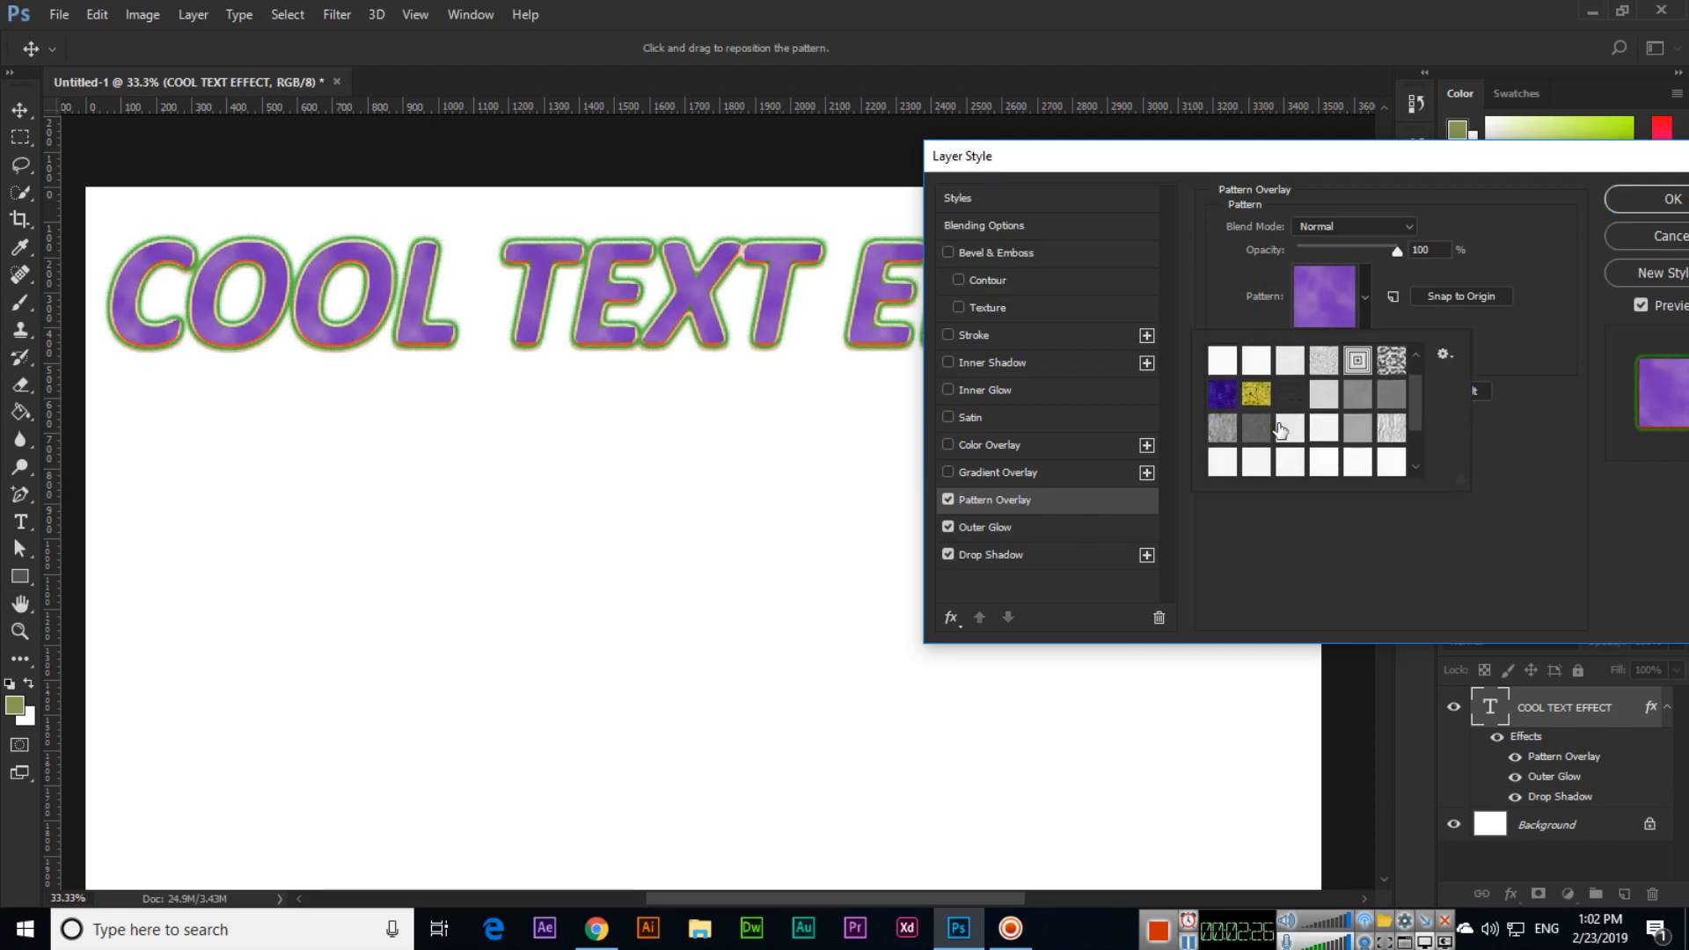
left_click(1445, 354)
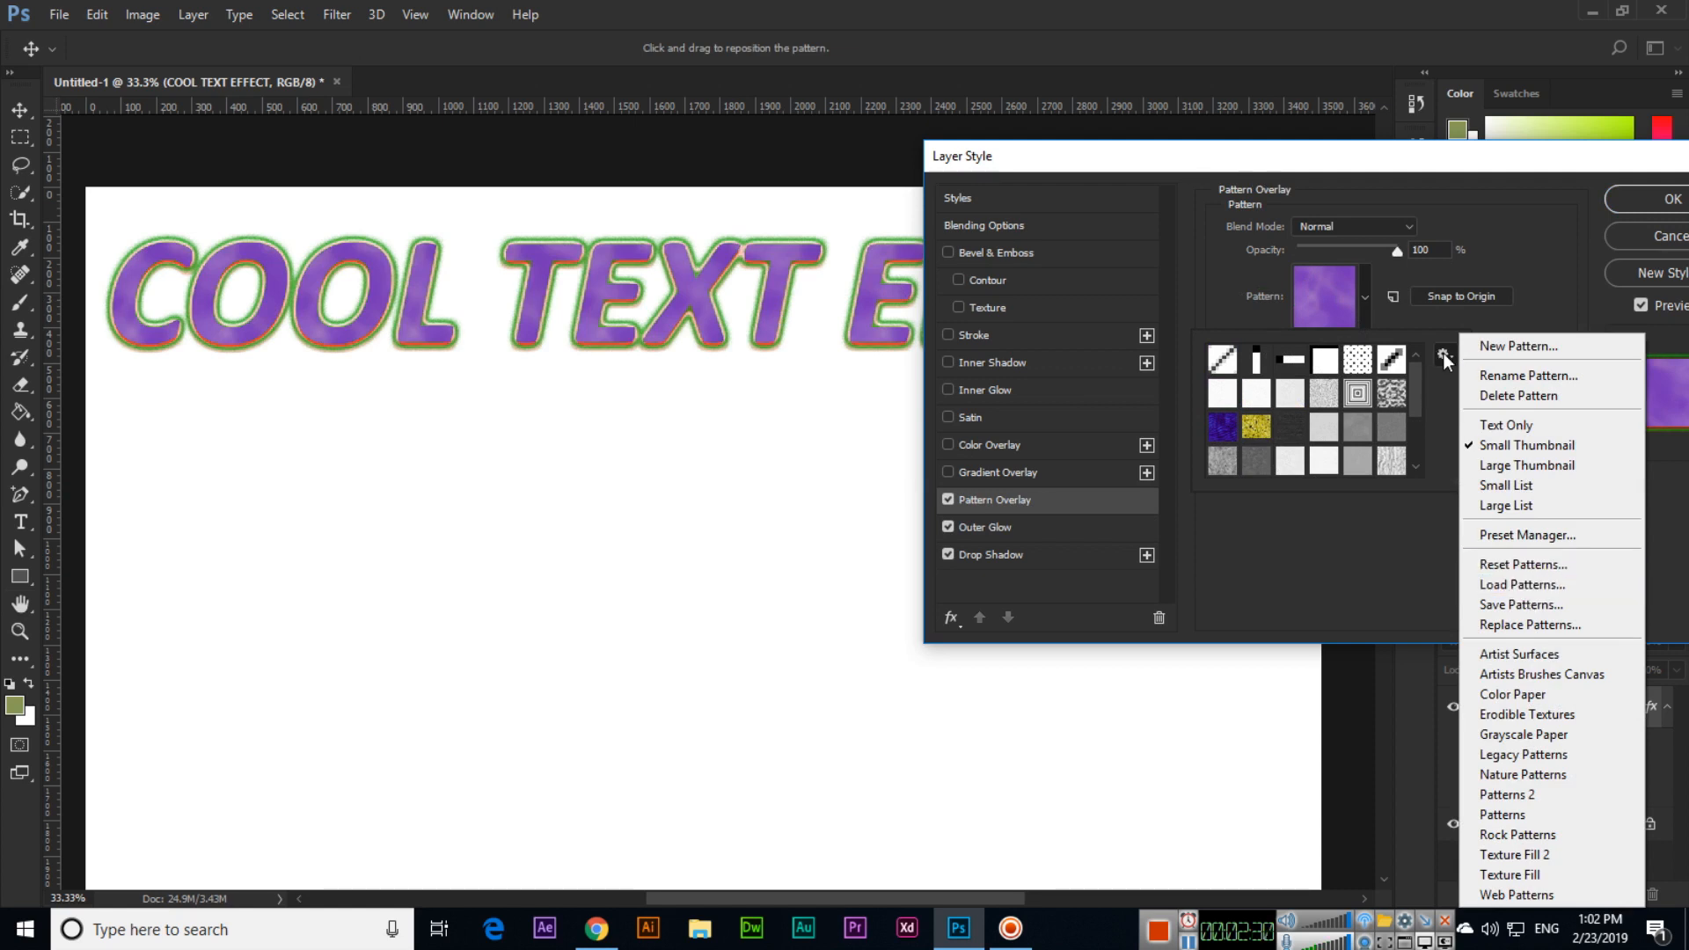
left_click(1423, 397)
left_click(1418, 453)
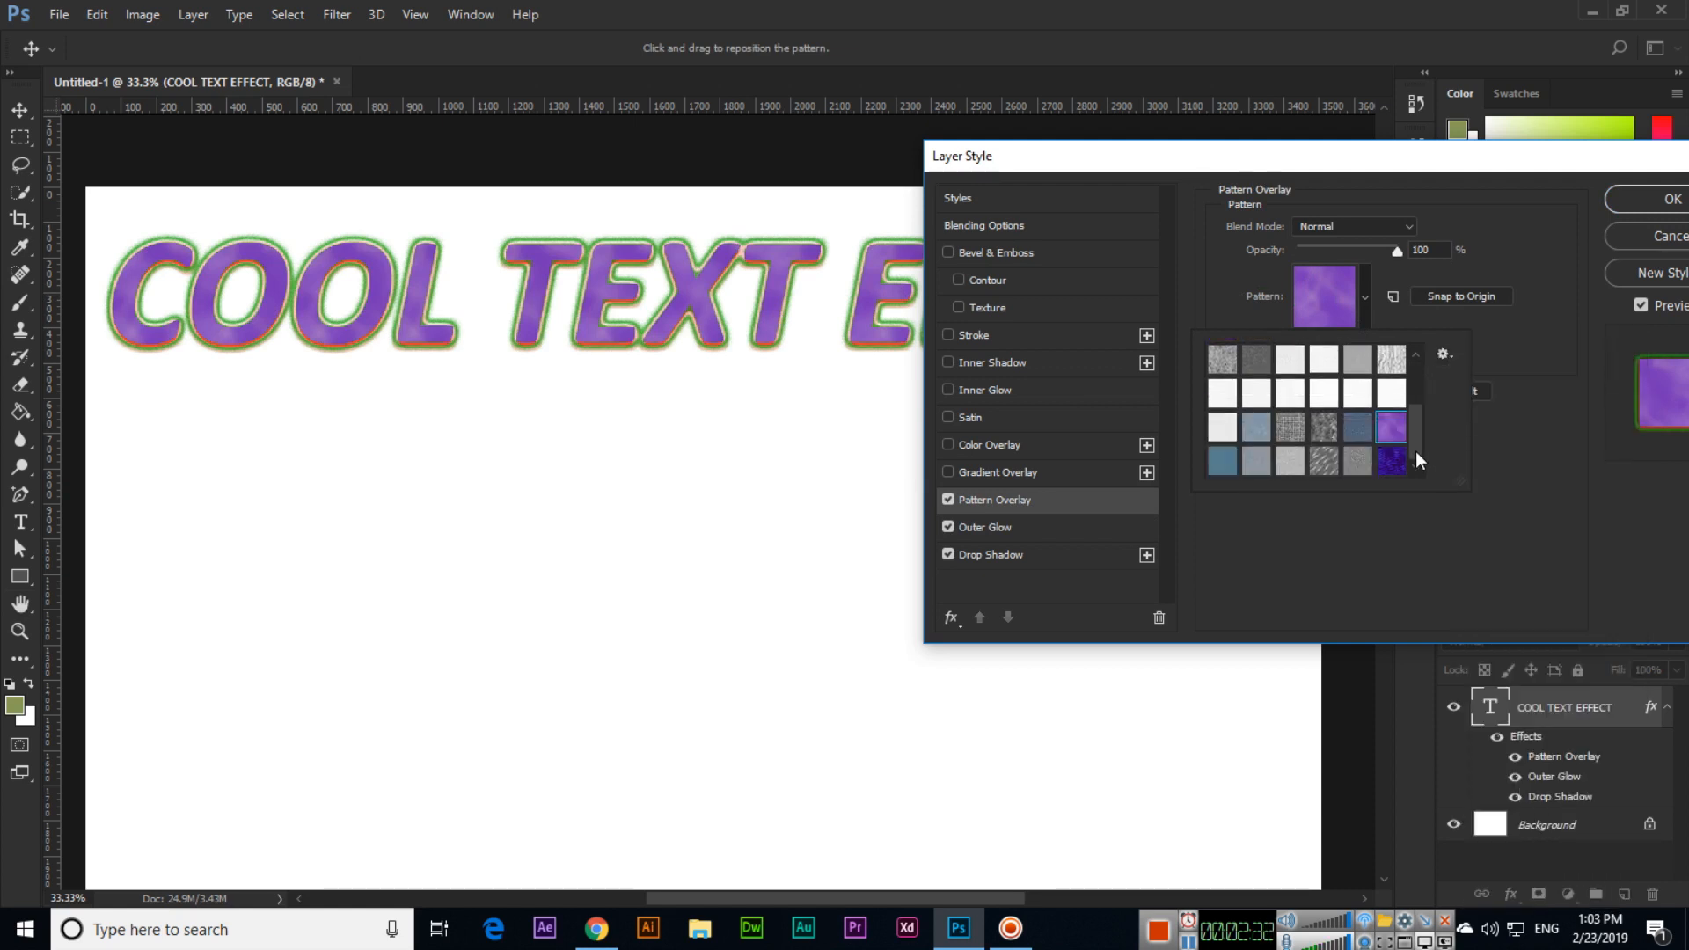
Append the Rock Patterns set to the pattern presets and apply its reddish rock pattern to the text
left_click(1447, 356)
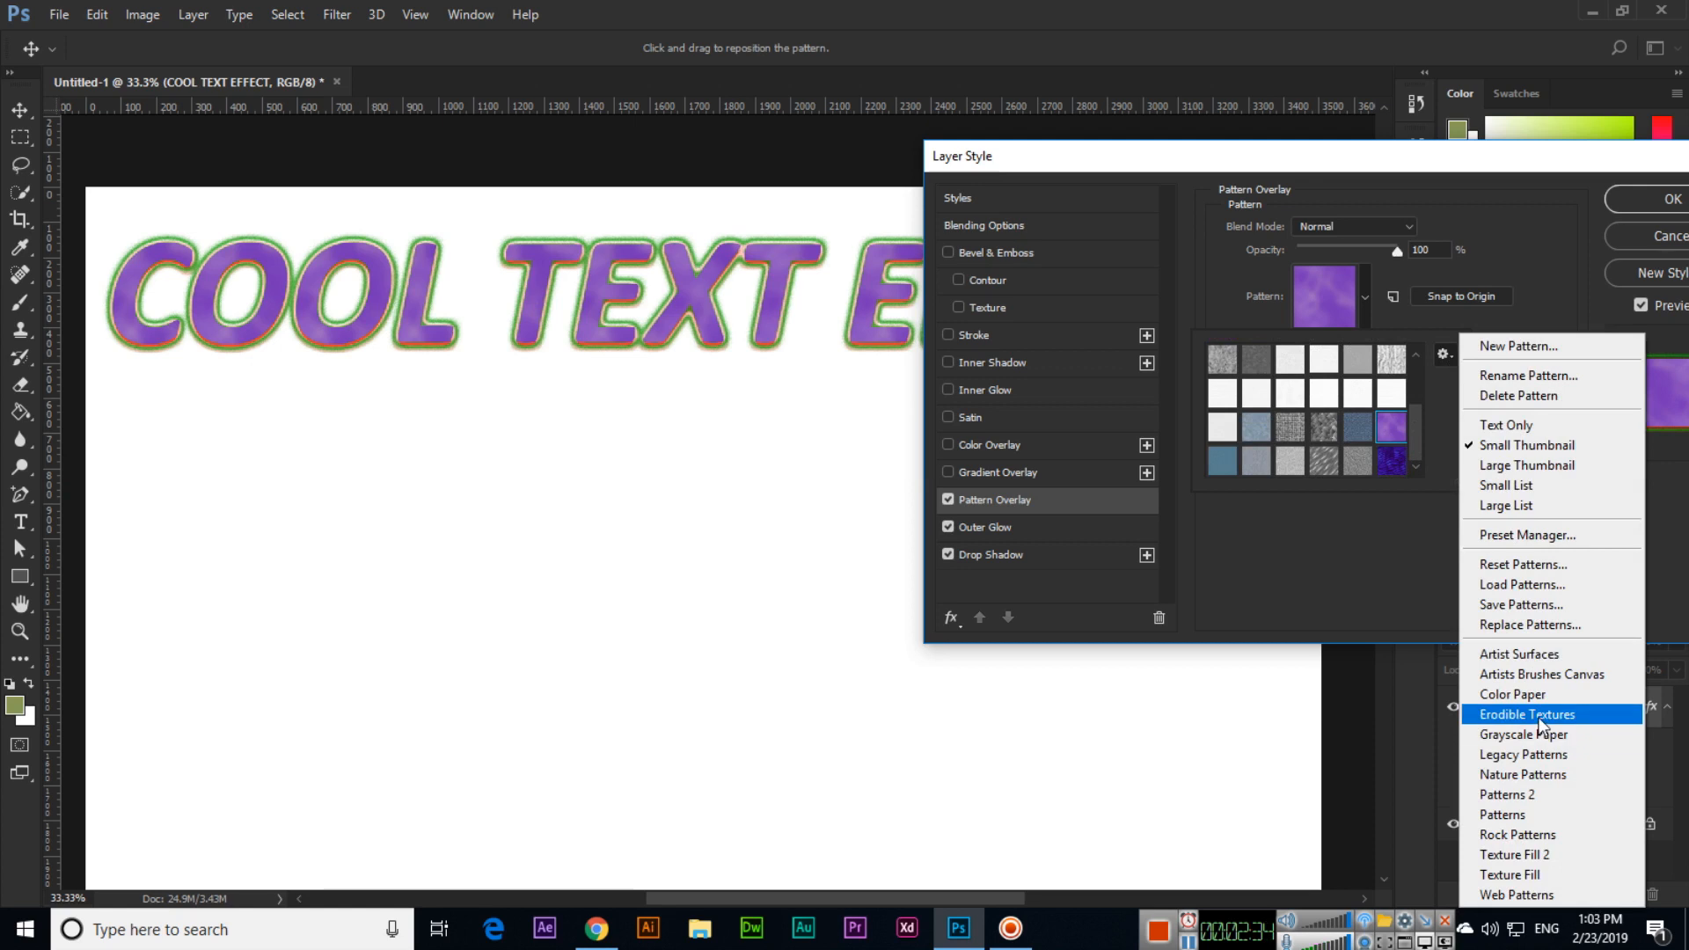
left_click(1518, 835)
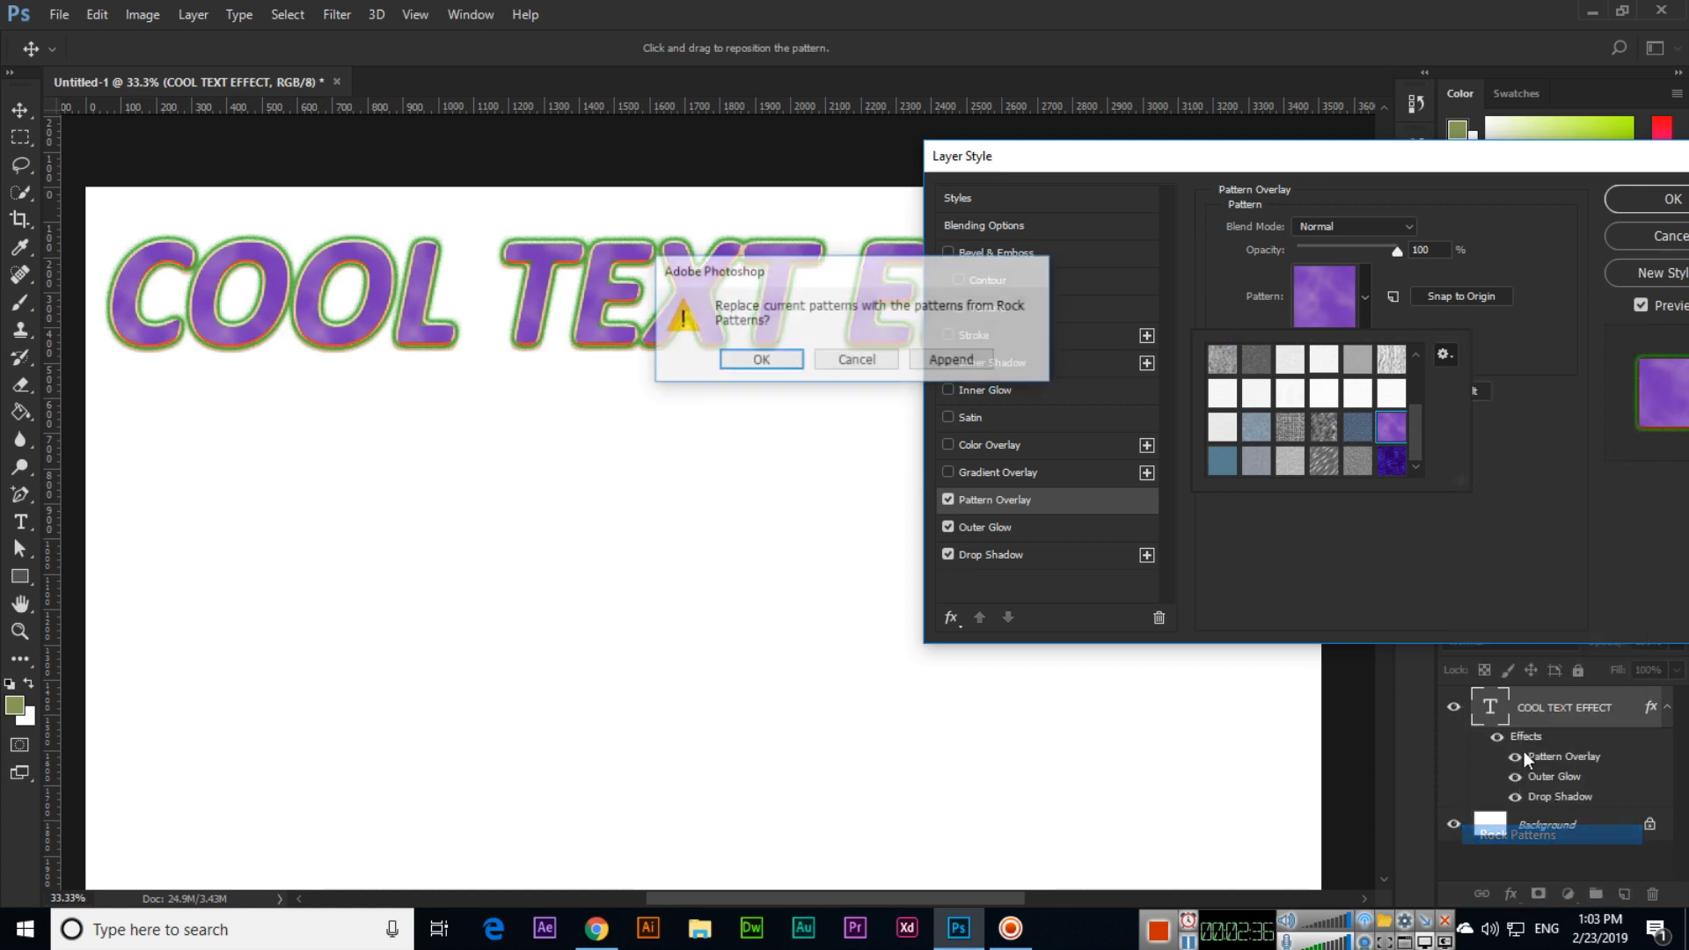
left_click(955, 359)
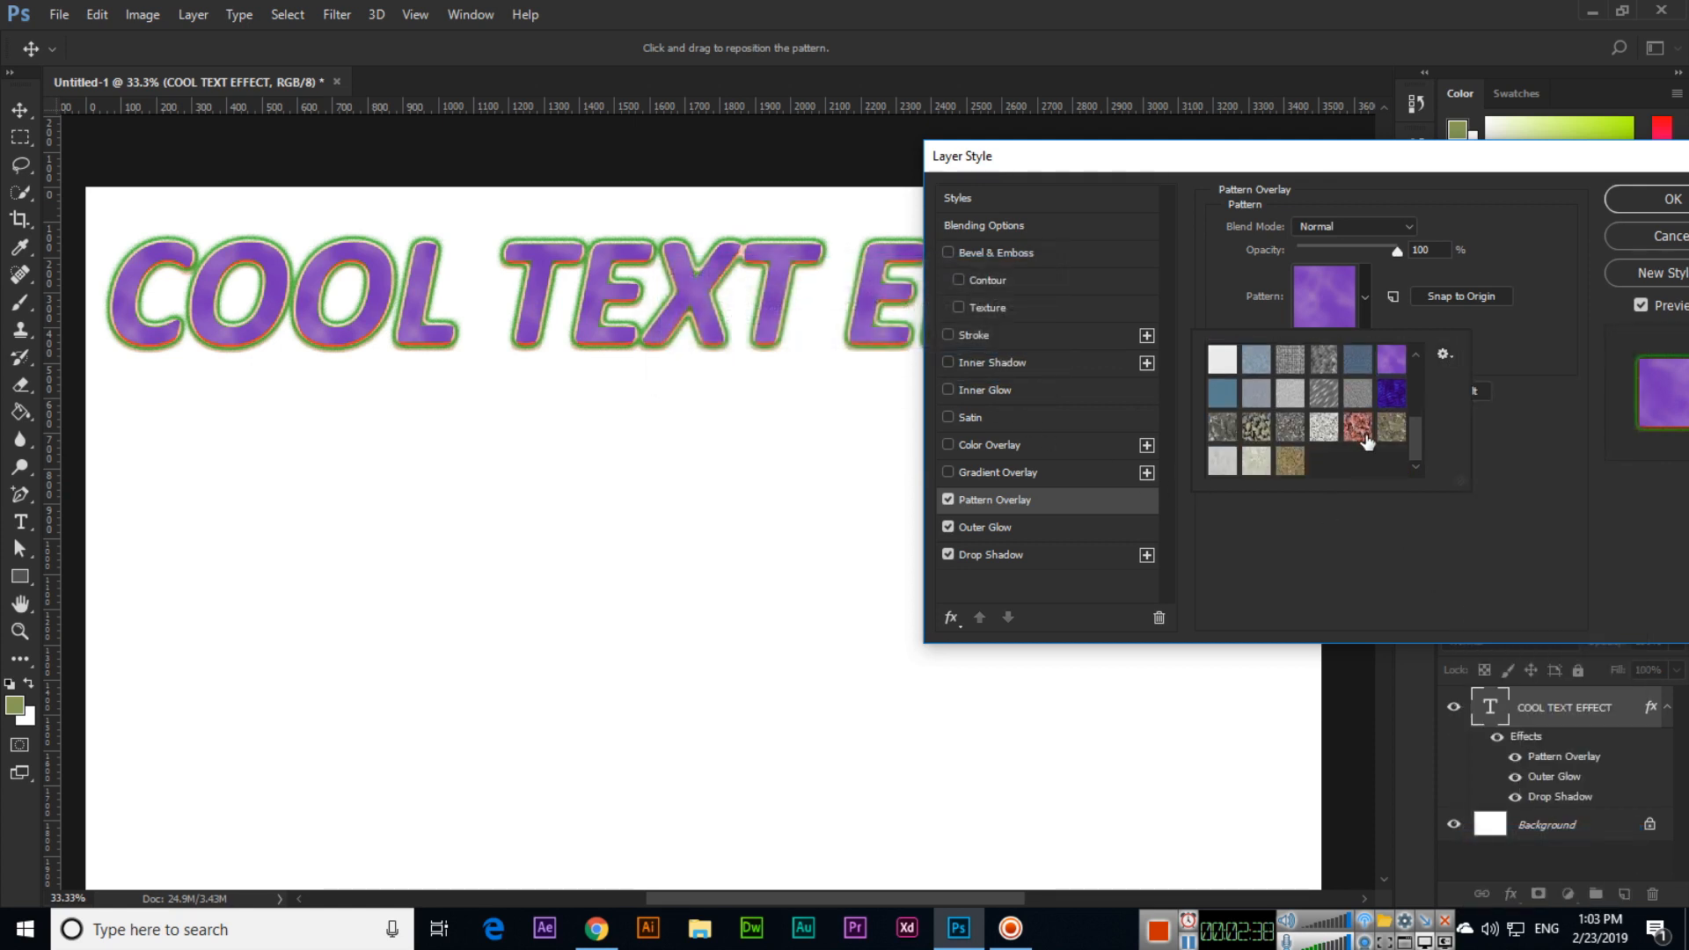
left_click(1359, 429)
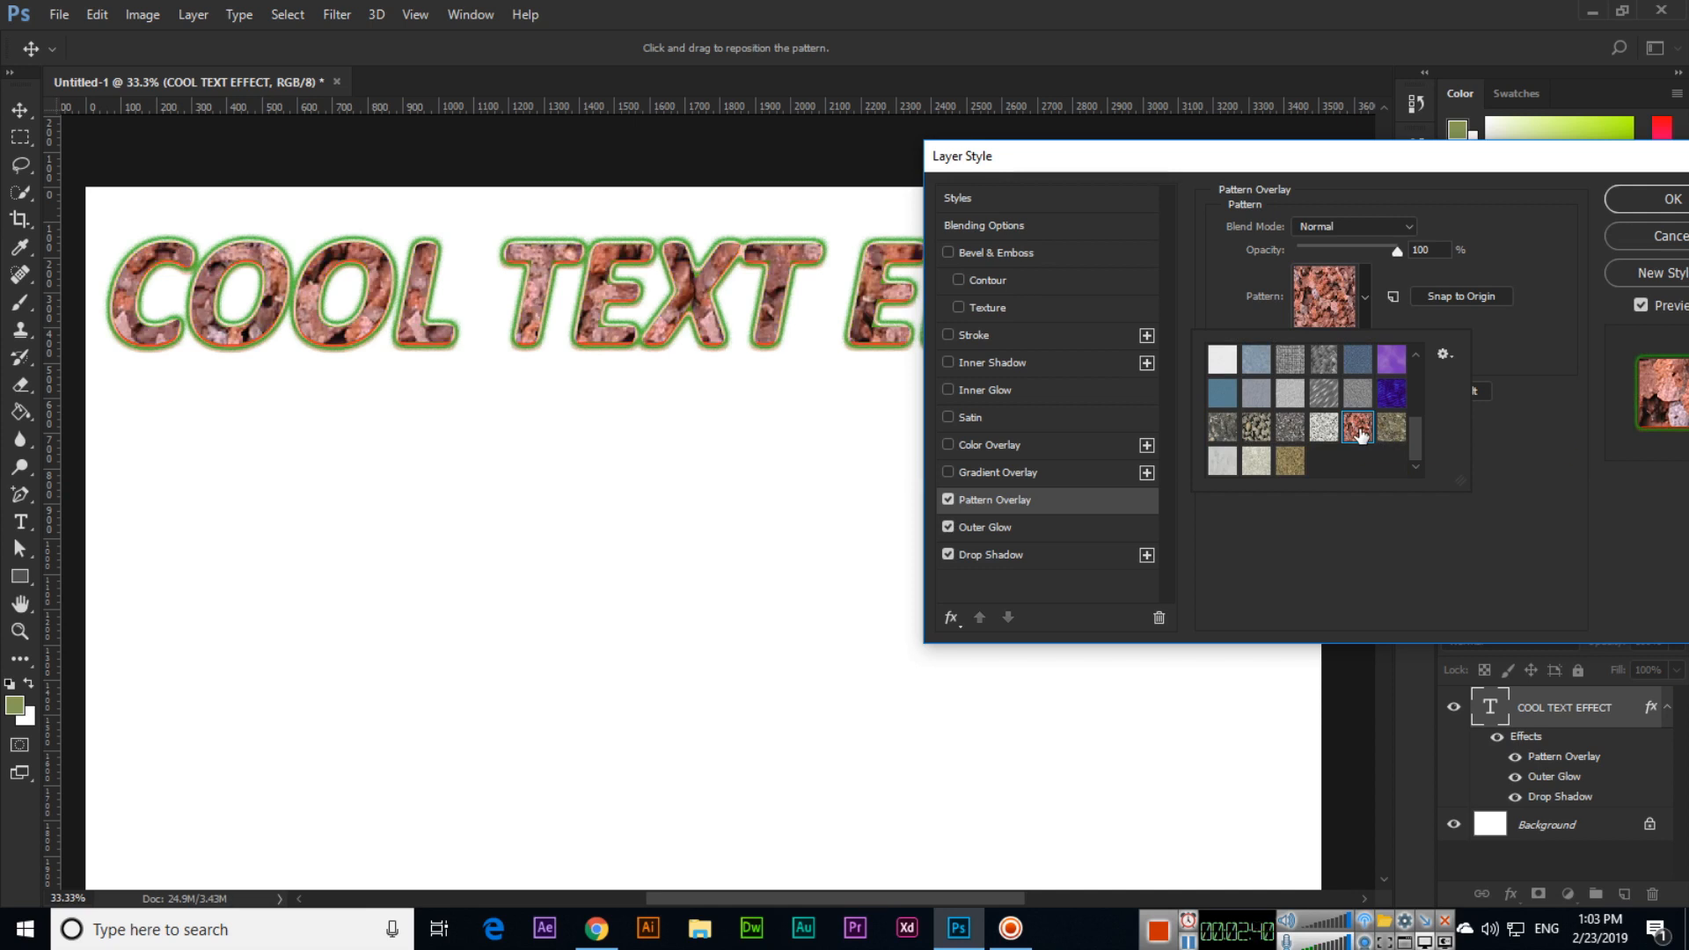
Append the Erodible Textures set to the pattern presets
left_click(1443, 354)
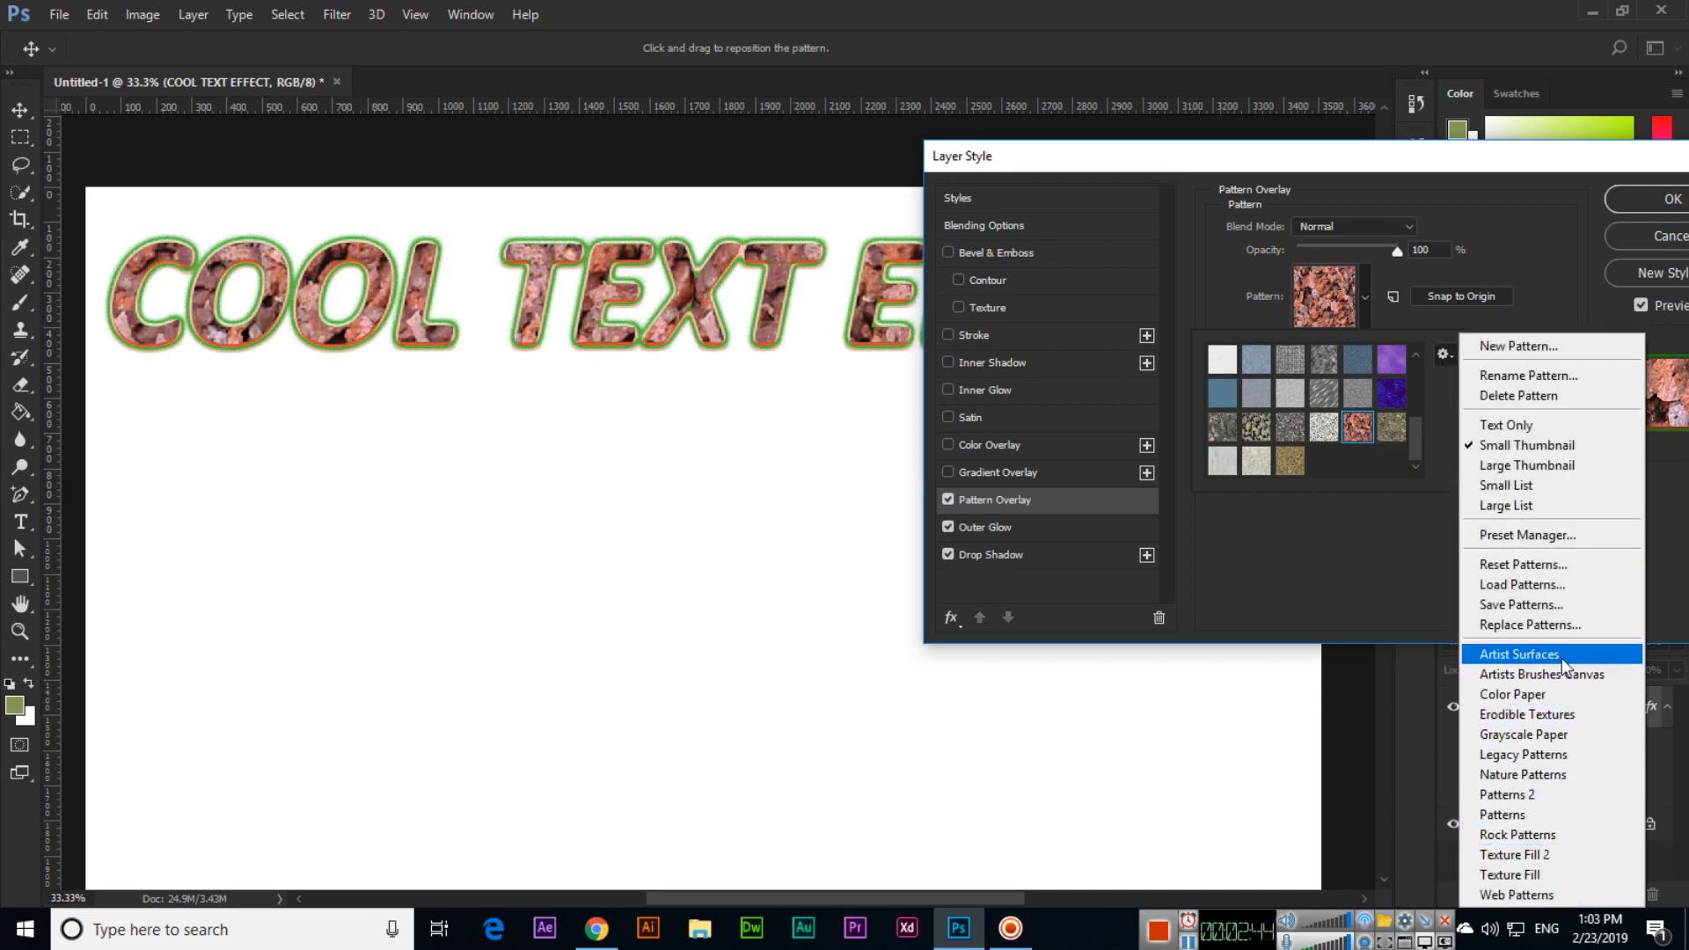
left_click(1574, 719)
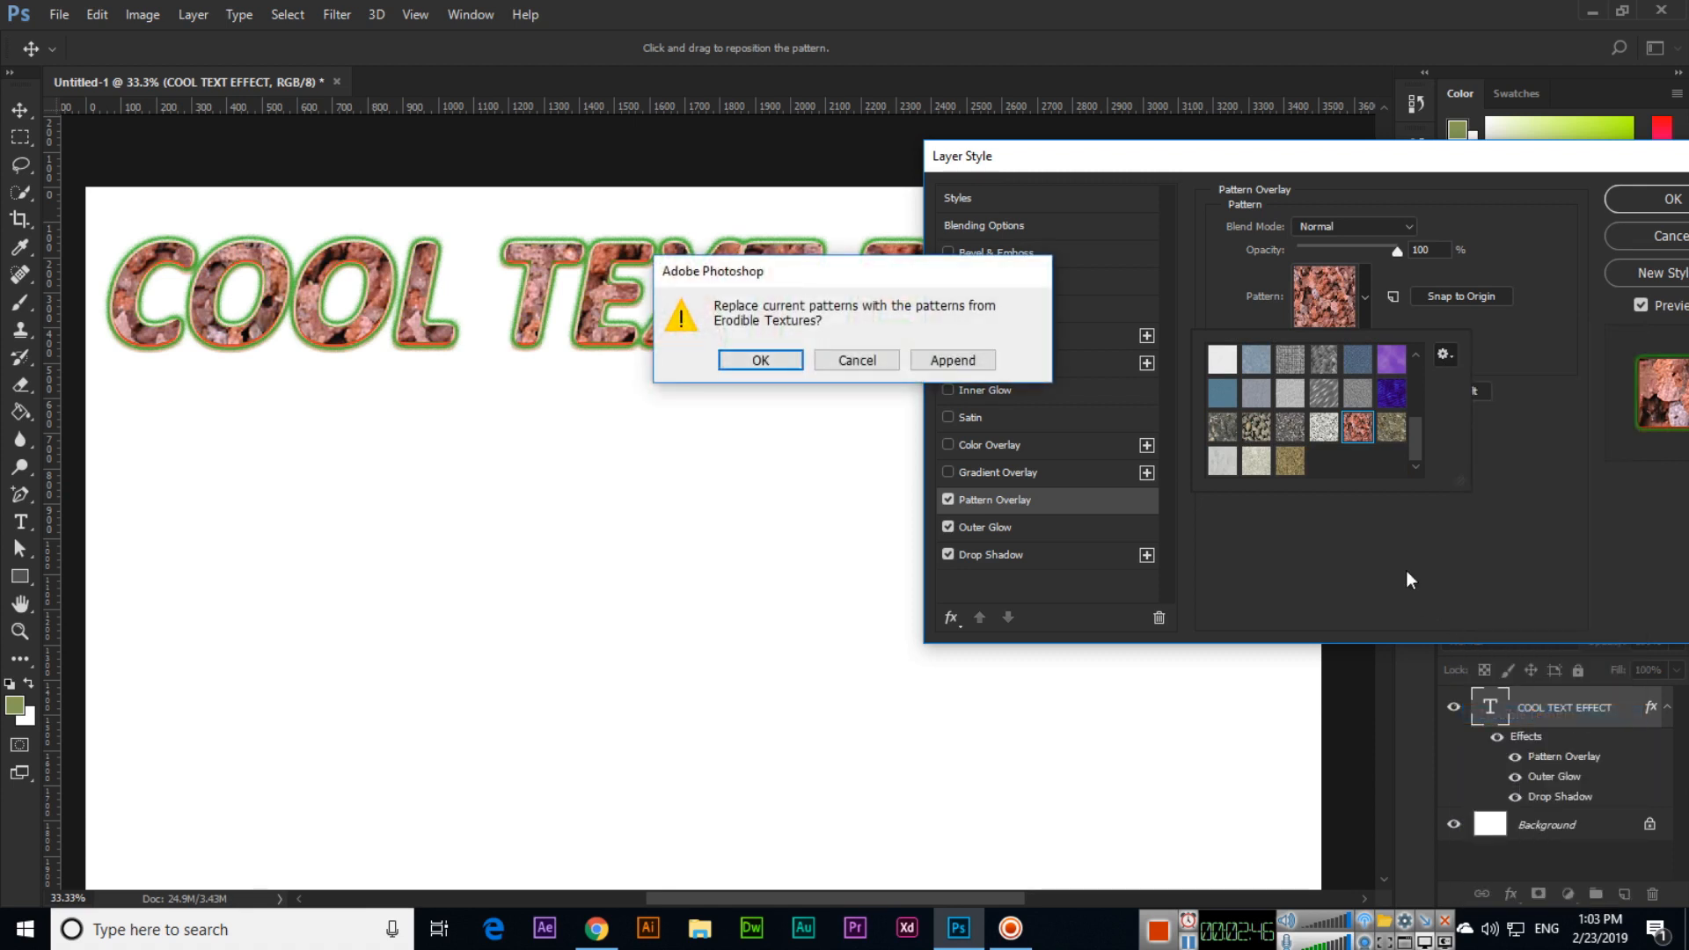
left_click(953, 370)
scroll(1344, 426, "down", 1)
Try several of the gray erodible textures as the overlay pattern and apply the coarse dark mottled one, second in the final row
left_click(1355, 427)
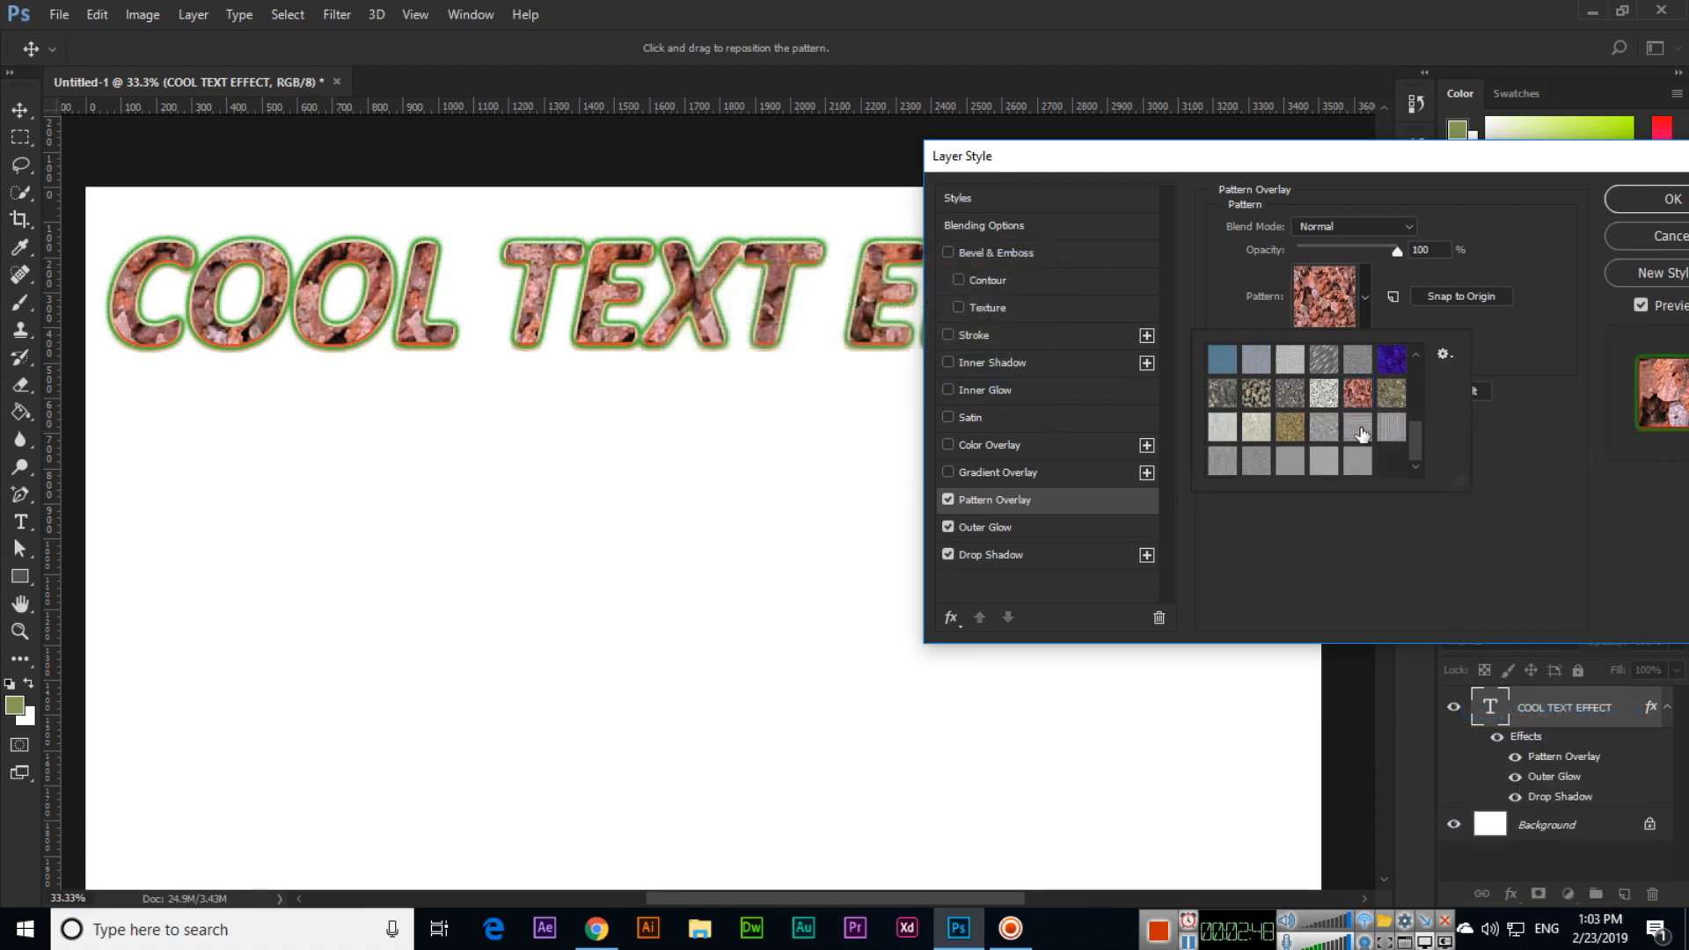
left_click(1323, 428)
left_click(1326, 457)
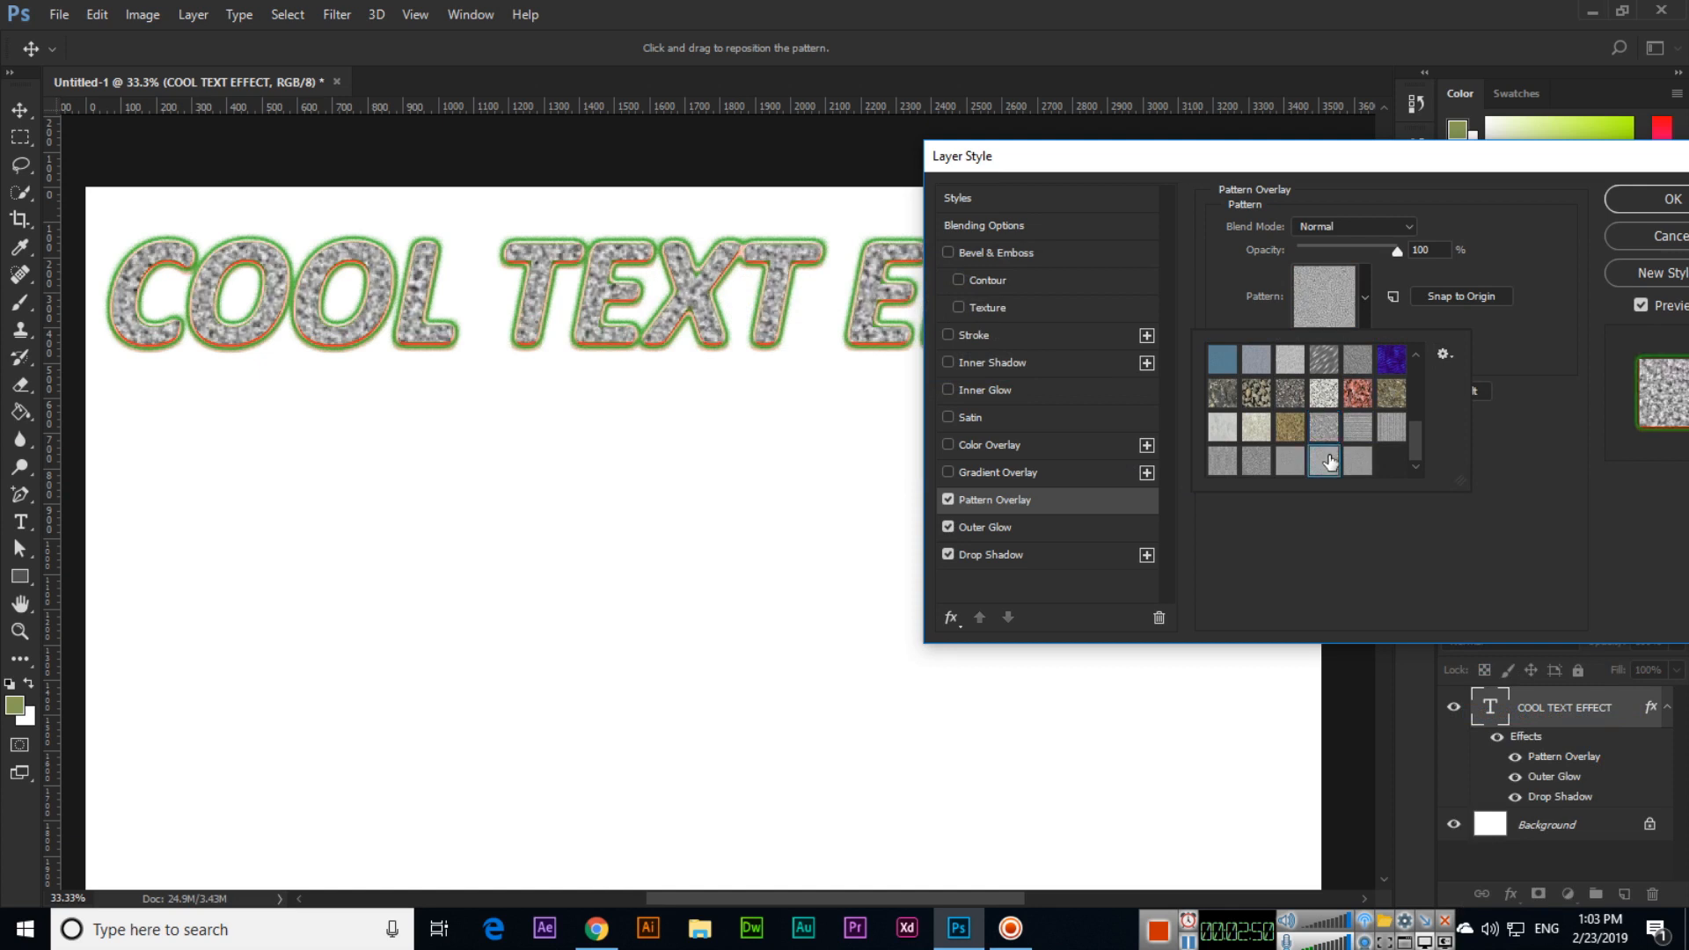
left_click(1296, 467)
left_click(1266, 467)
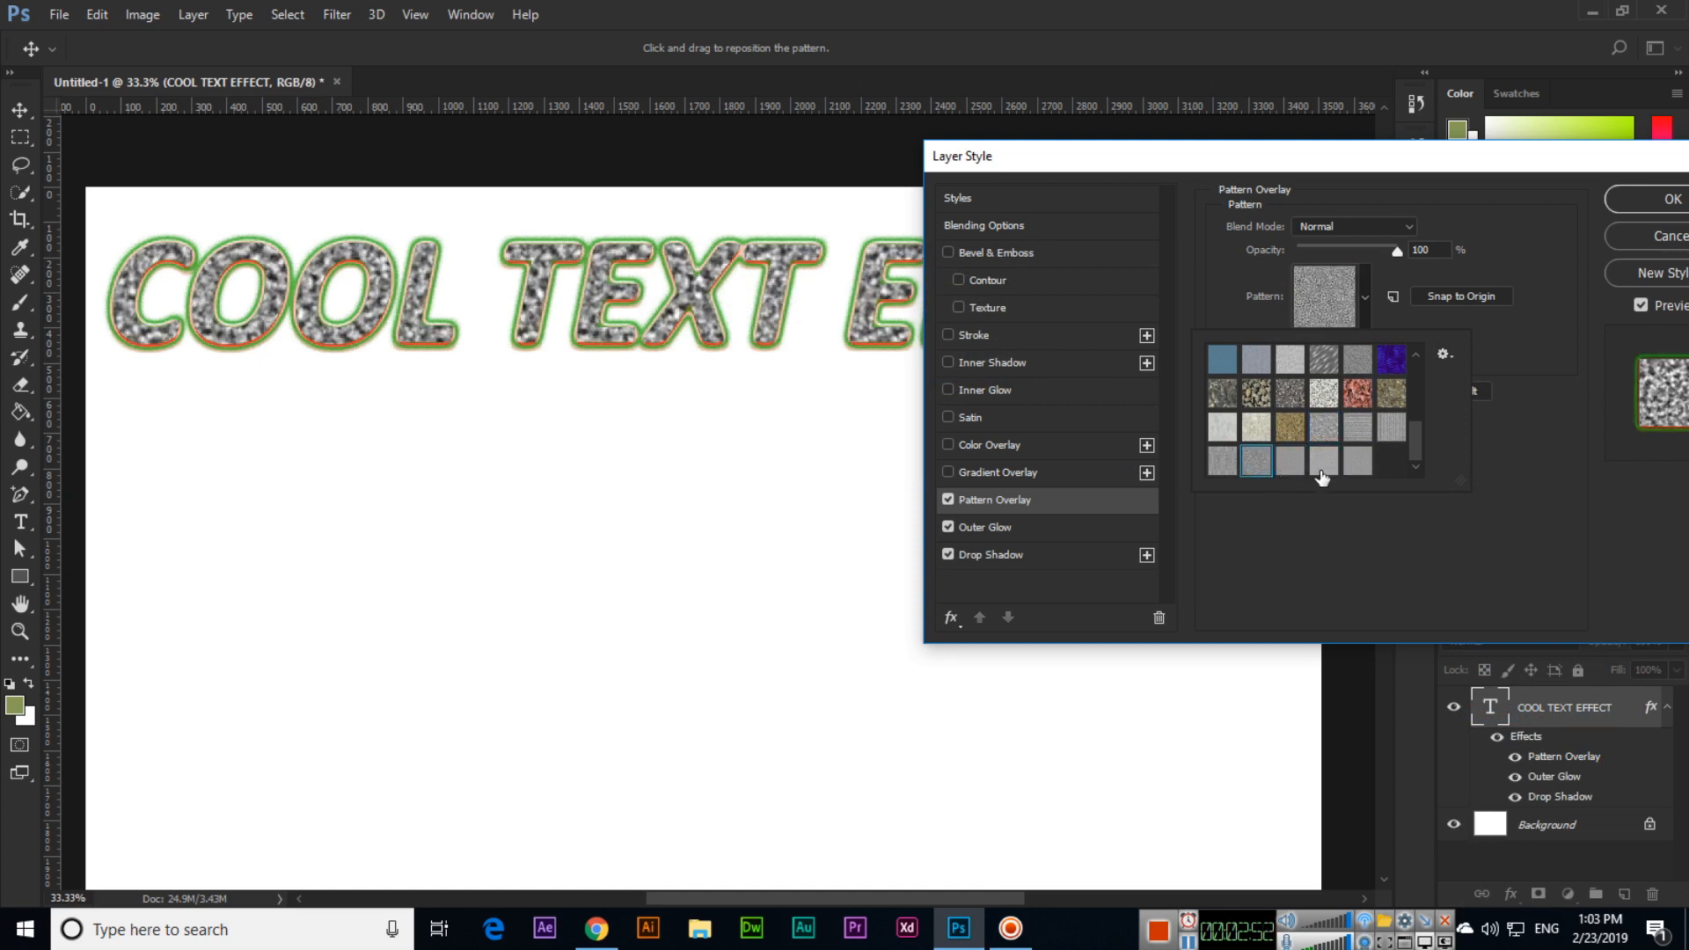
left_click(1357, 436)
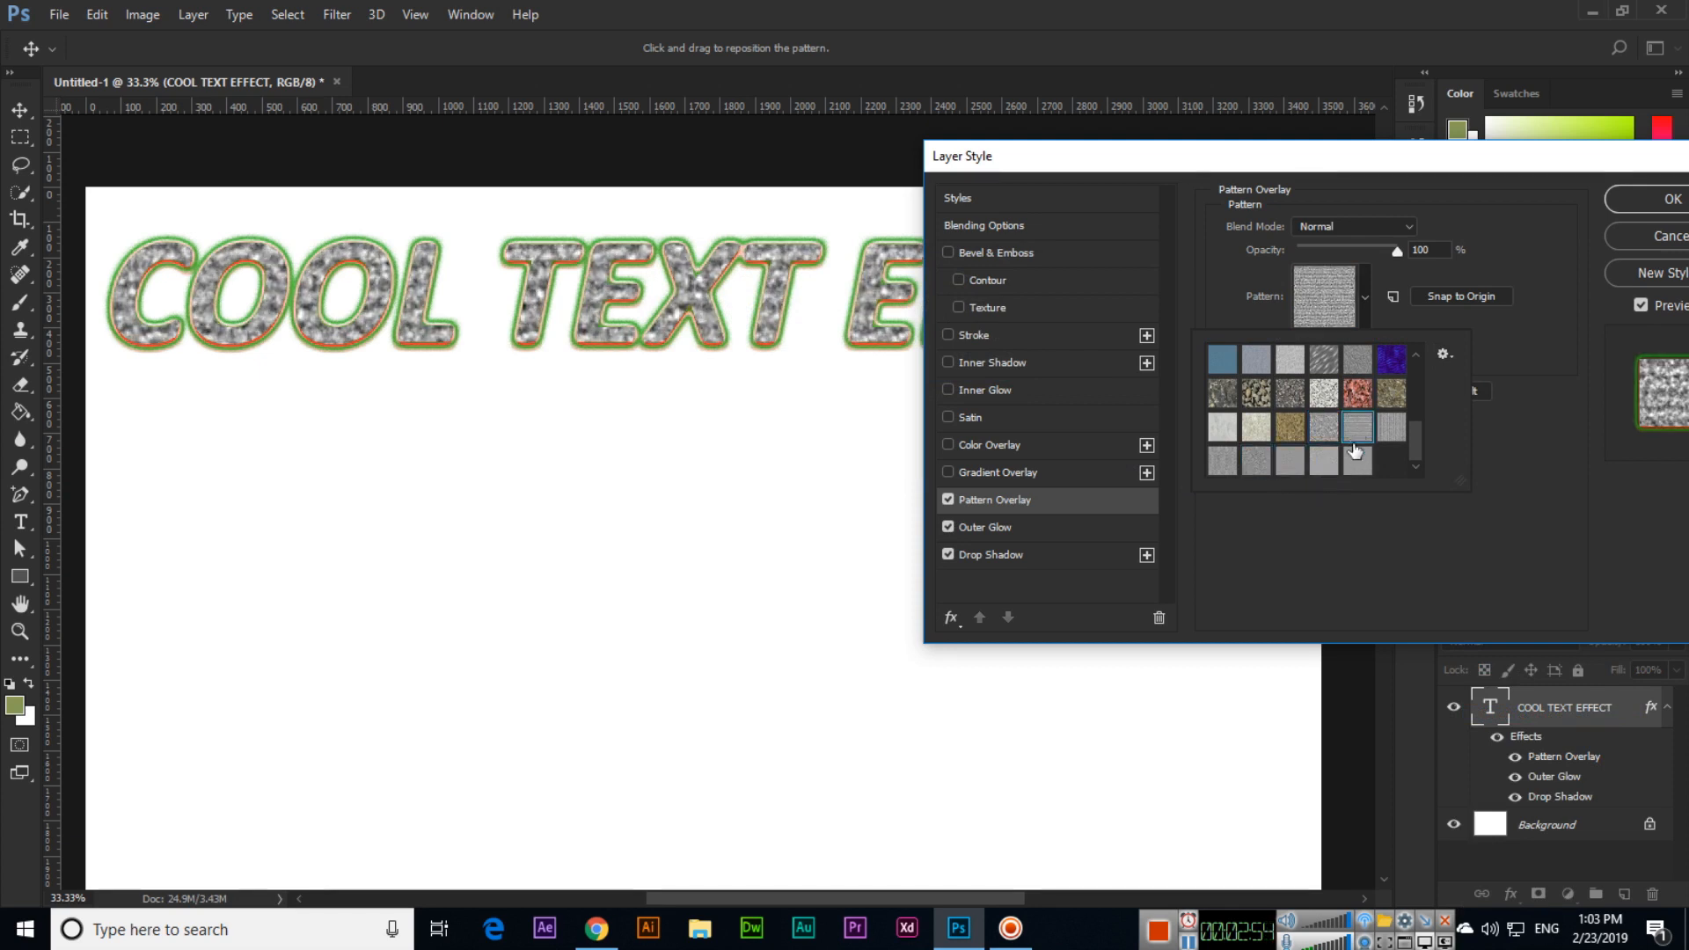
left_click(1357, 463)
left_click(1319, 465)
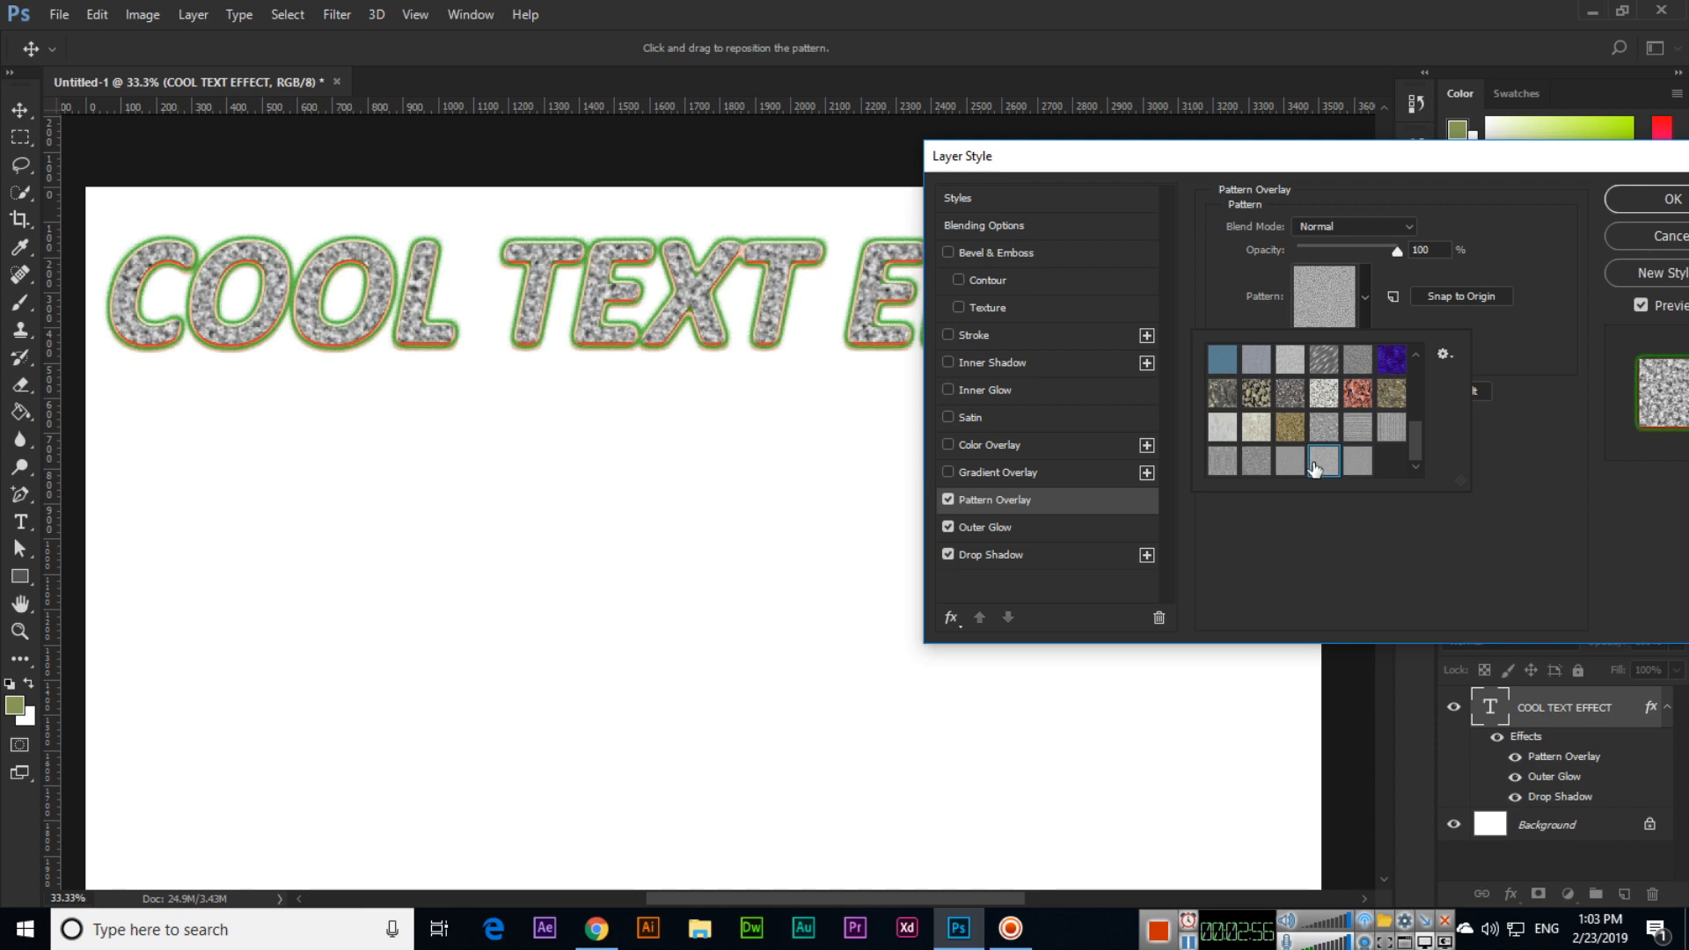
left_click(1289, 467)
left_click(1263, 467)
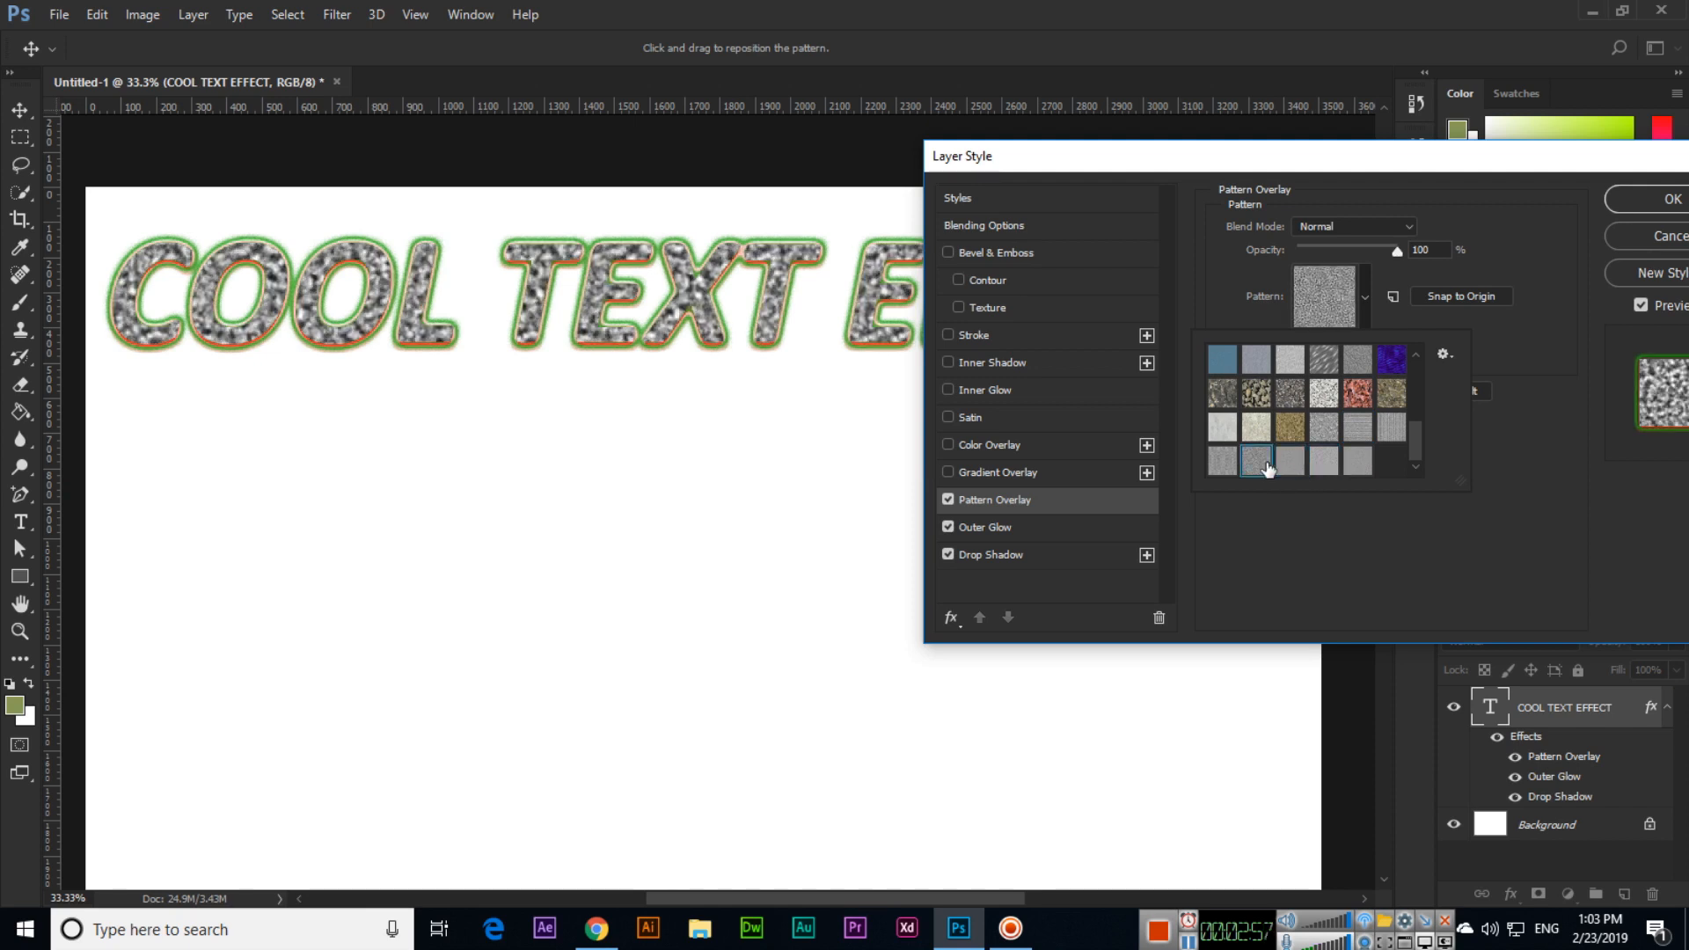
left_click(1499, 492)
Add a gradient overlay in Multiply blend mode at 100% opacity, using the red-to-green gradient preset
left_click(1093, 473)
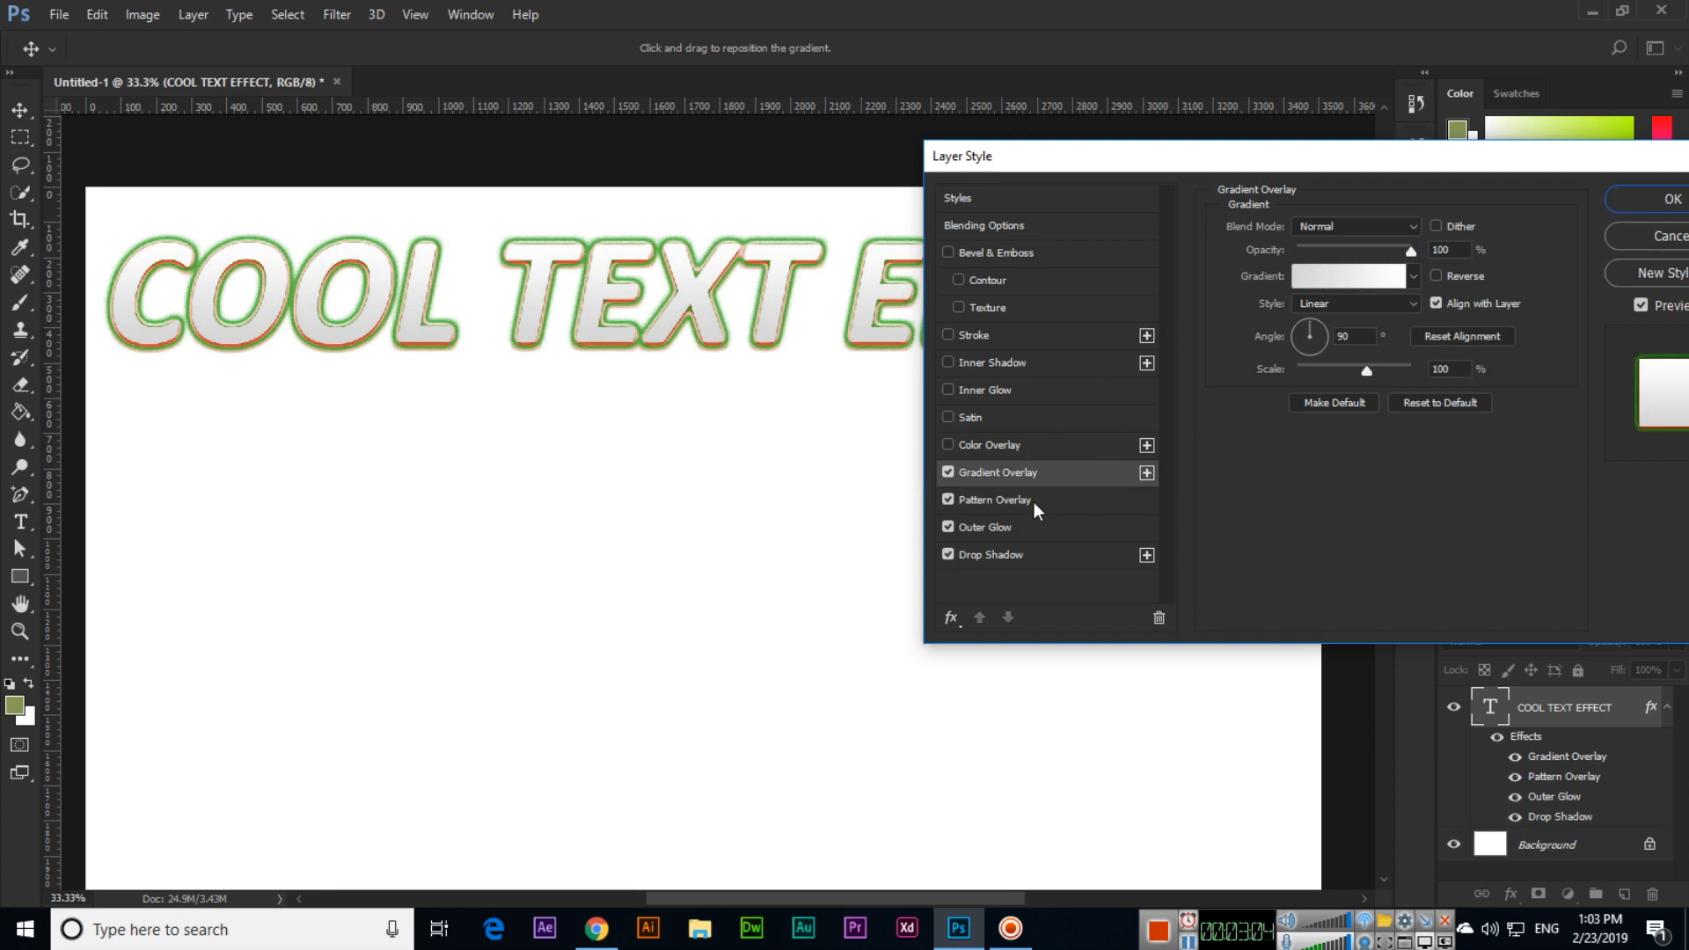
left_click(1365, 227)
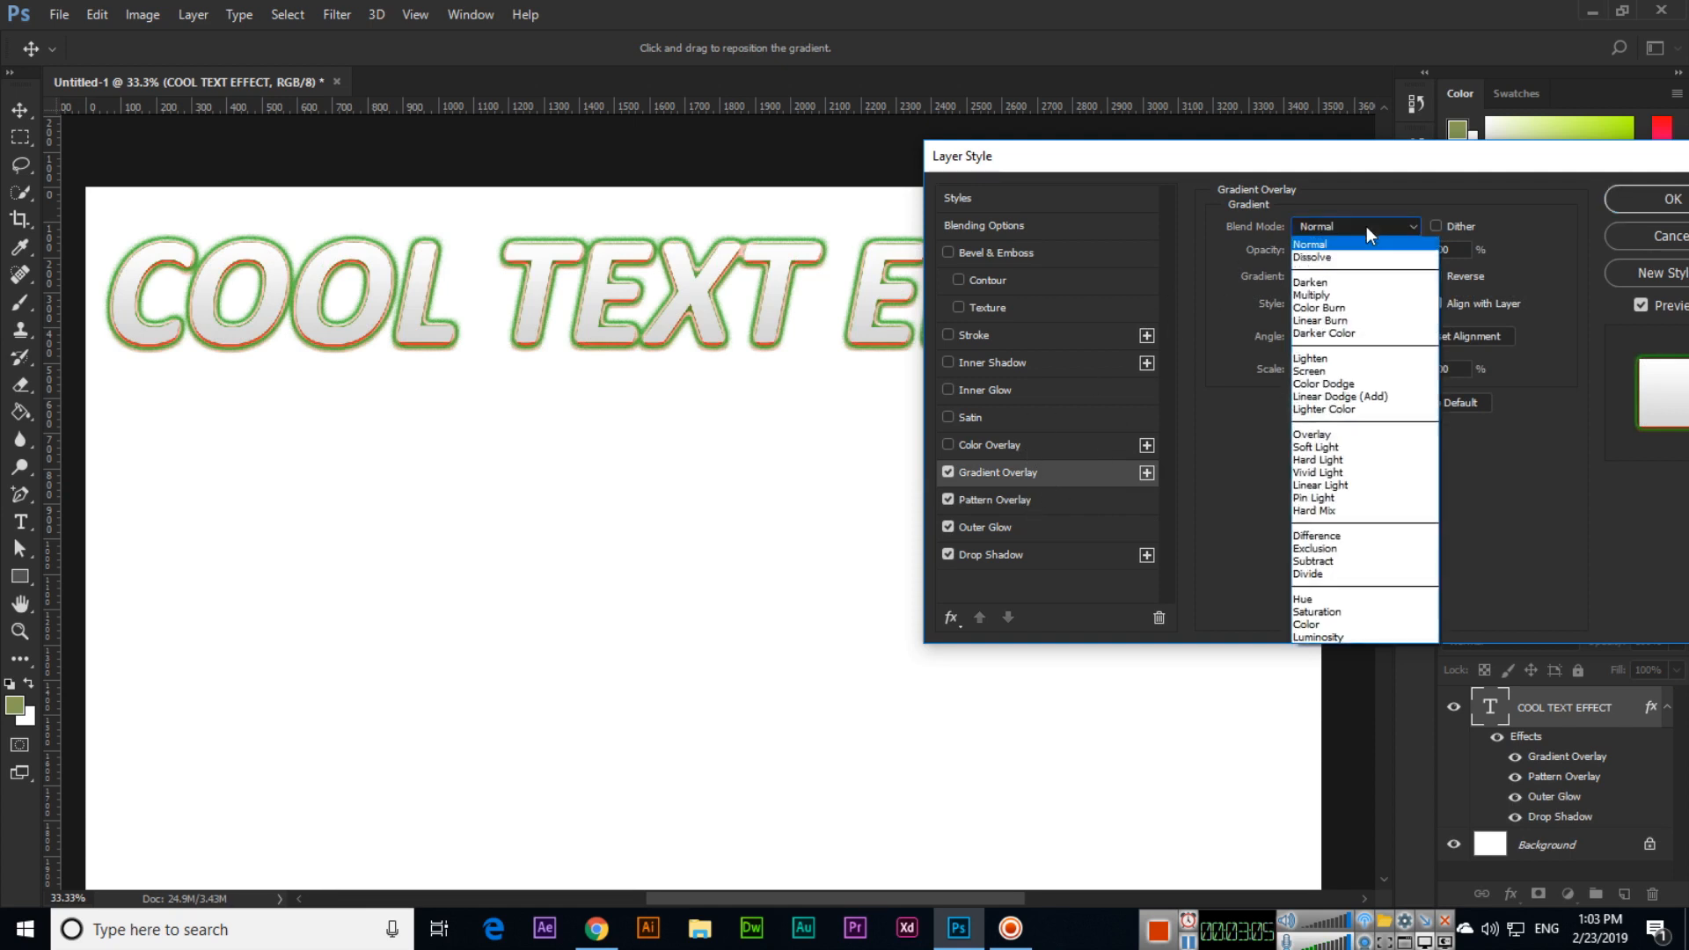
left_click(1360, 299)
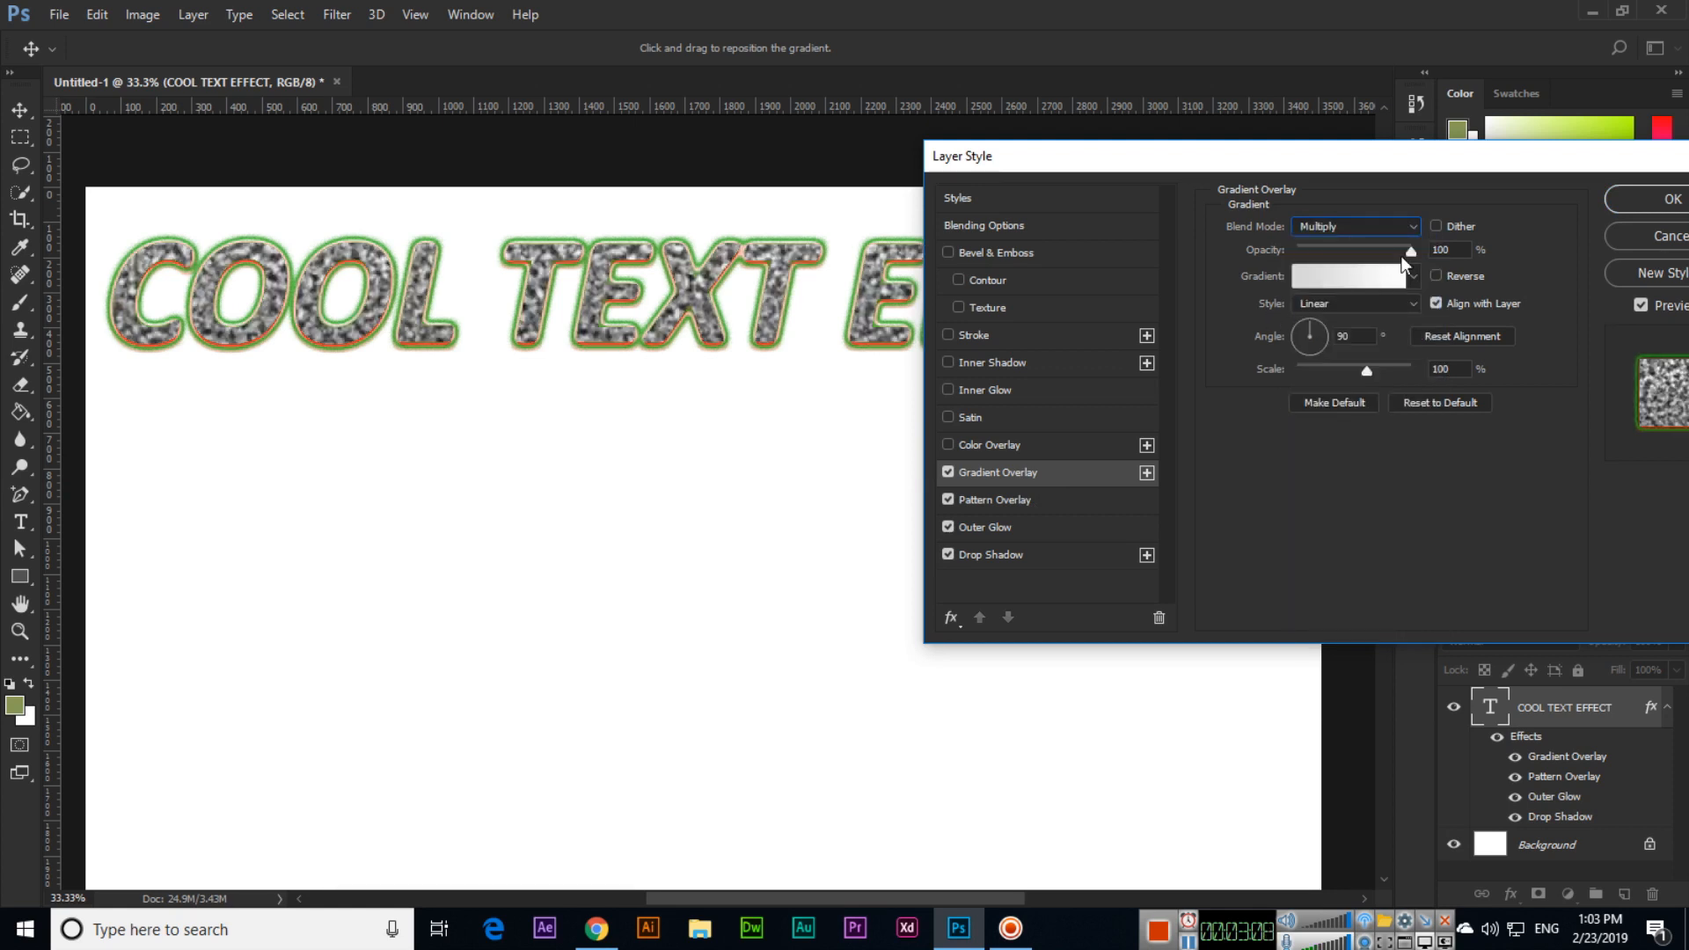
mouse_move(1411, 251)
left_mouse_down()
mouse_move(1369, 252)
mouse_move(1413, 255)
left_mouse_up()
left_click(1411, 278)
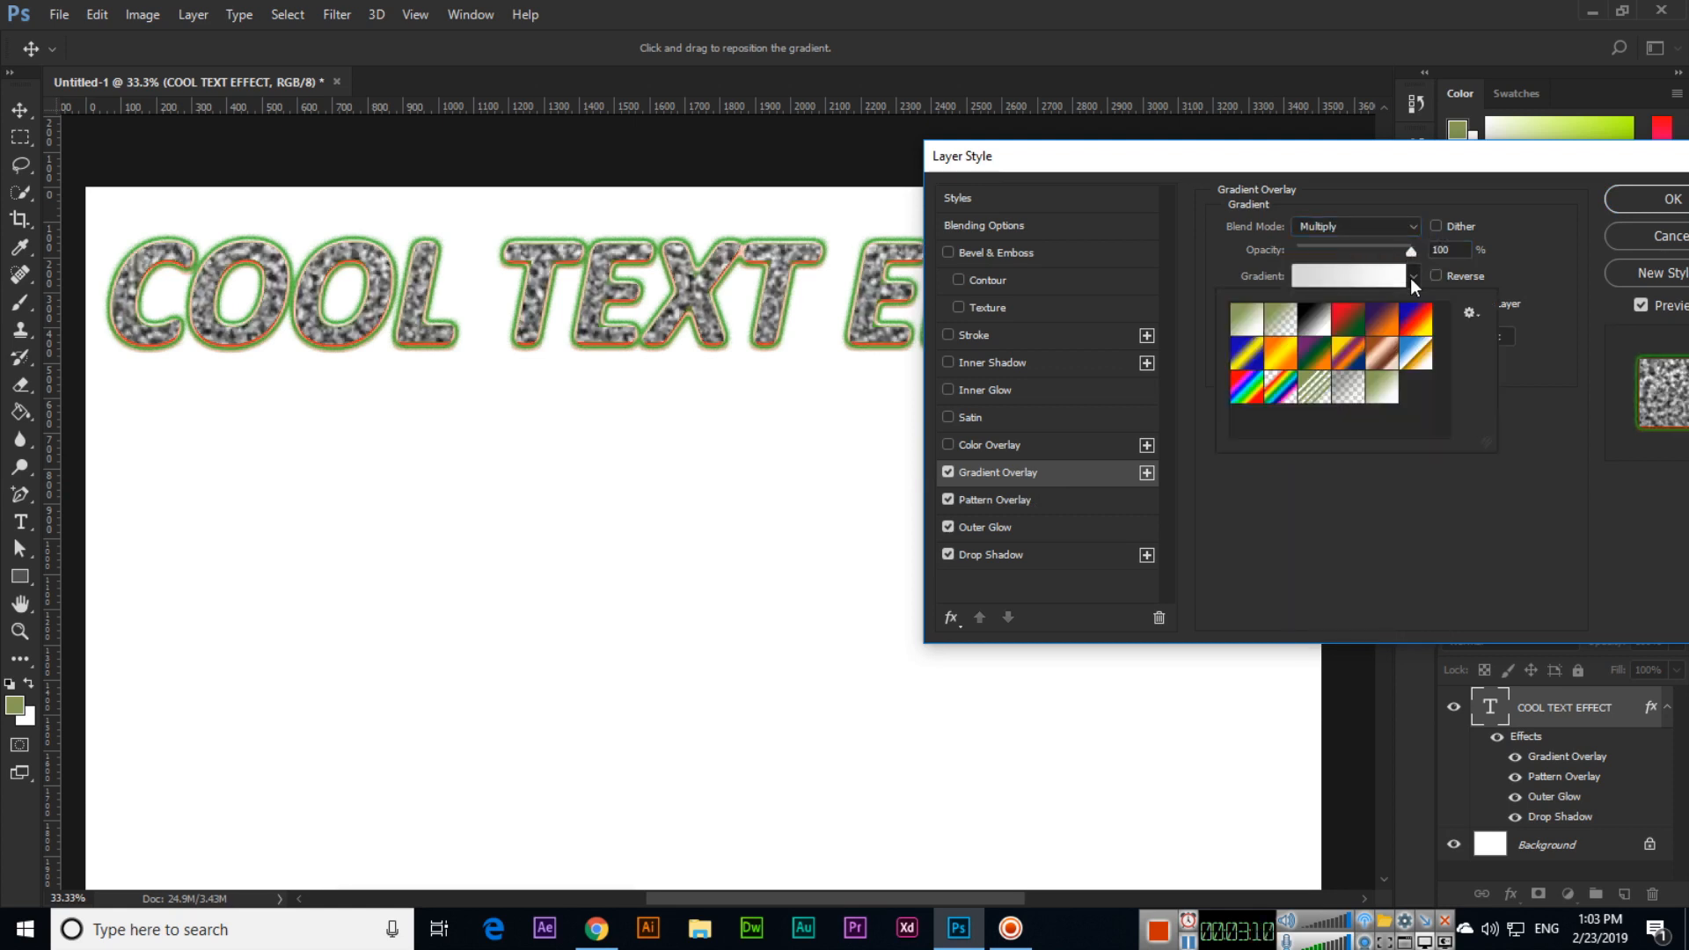
left_click(1350, 323)
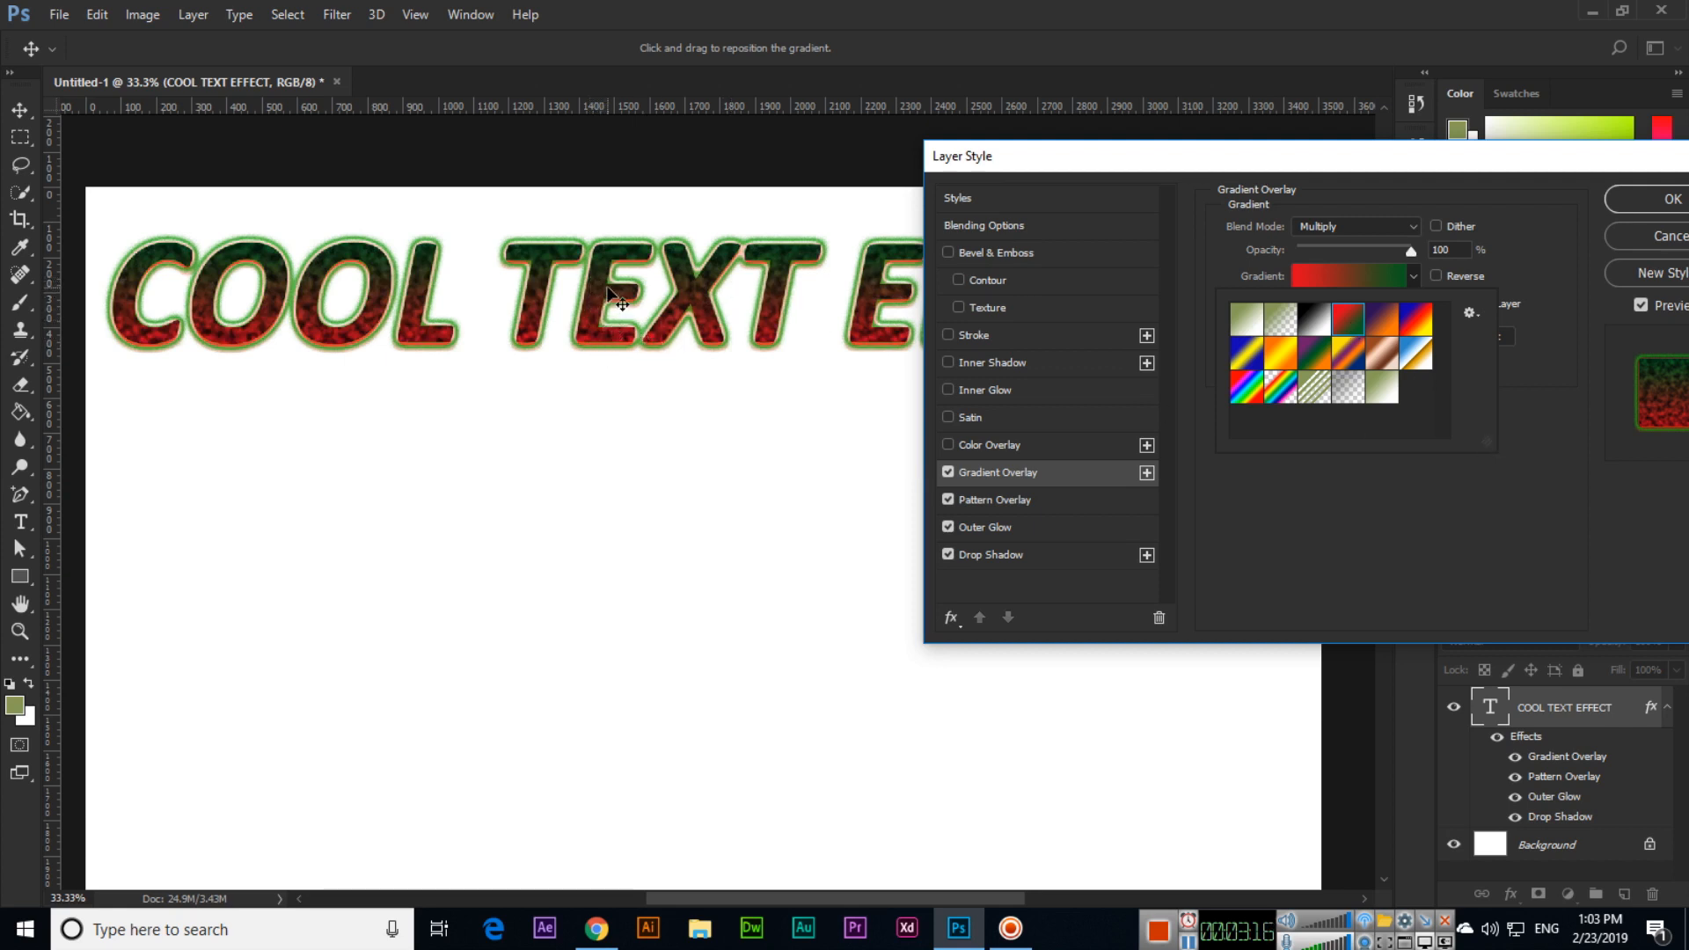
mouse_move(1411, 253)
left_mouse_down()
mouse_move(1296, 263)
mouse_move(1442, 258)
left_mouse_up()
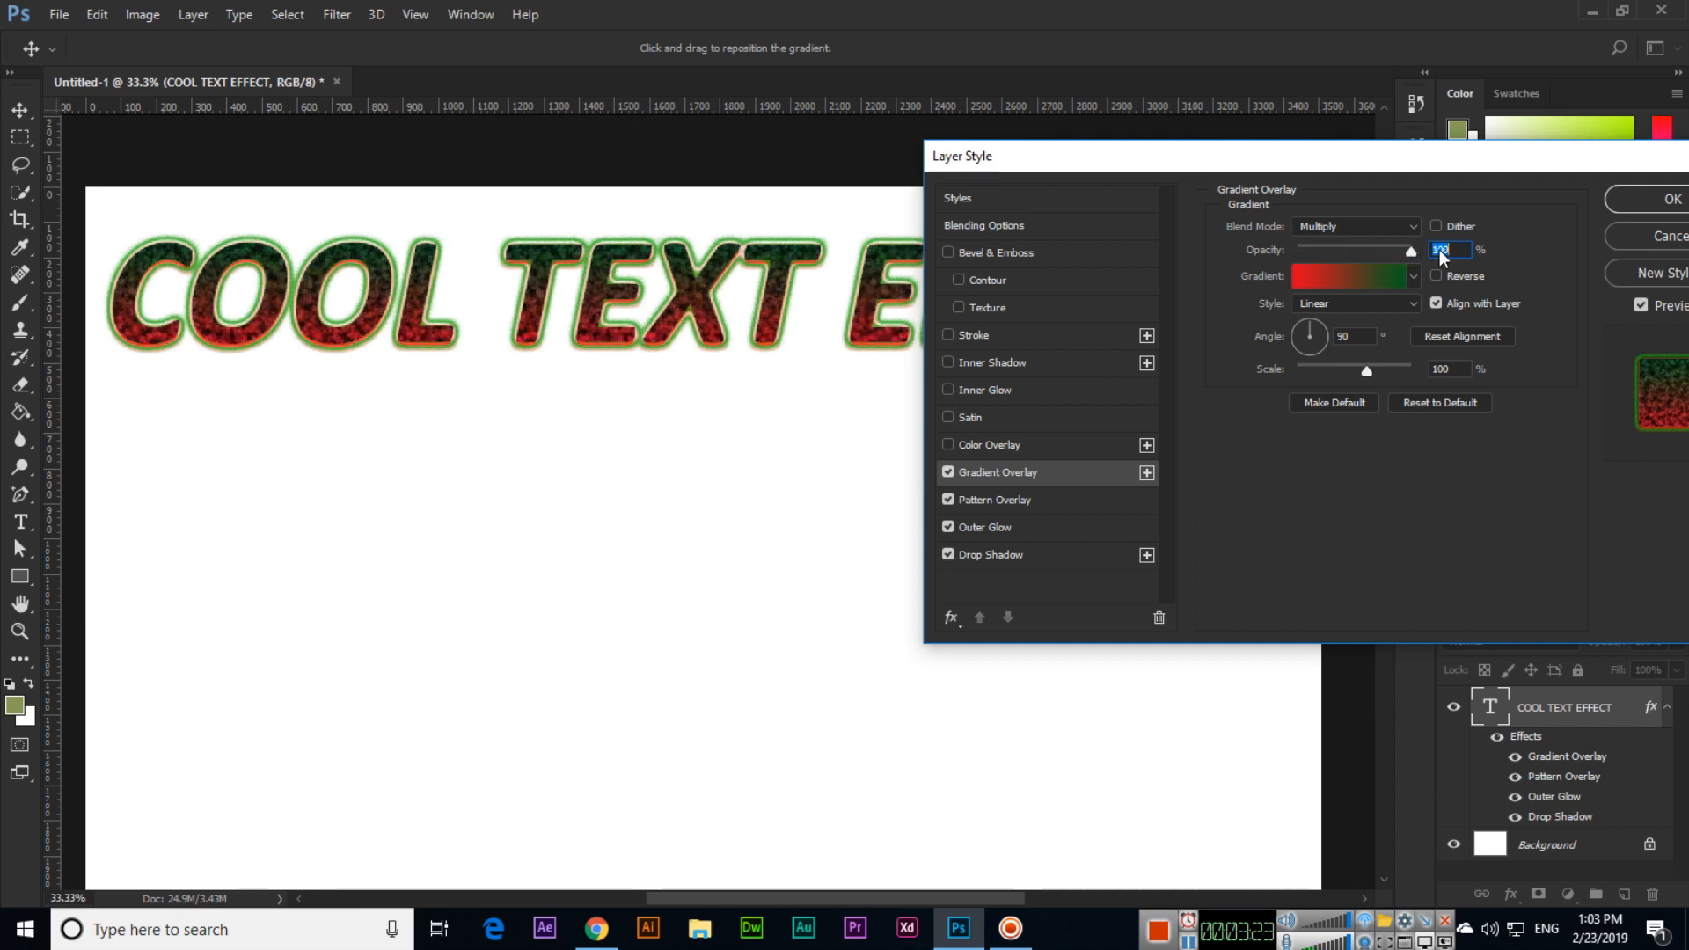
Try the Radial, Angle, Reflected and Diamond styles for the gradient overlay
left_click(1339, 303)
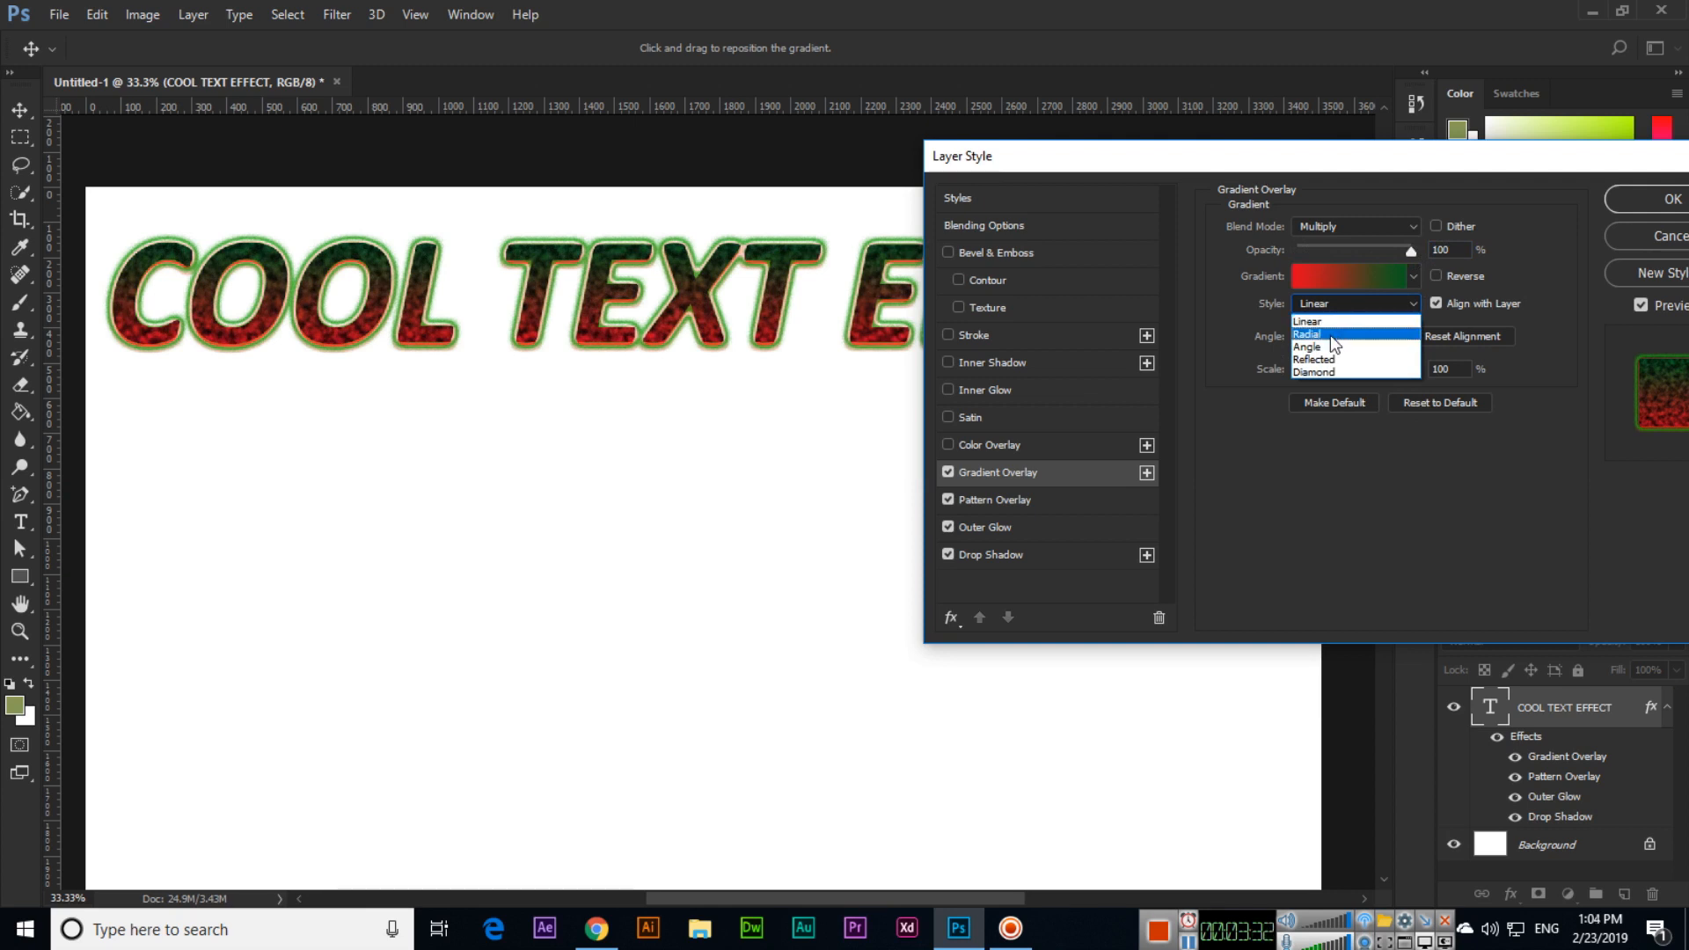
left_click(1330, 336)
left_click(1337, 309)
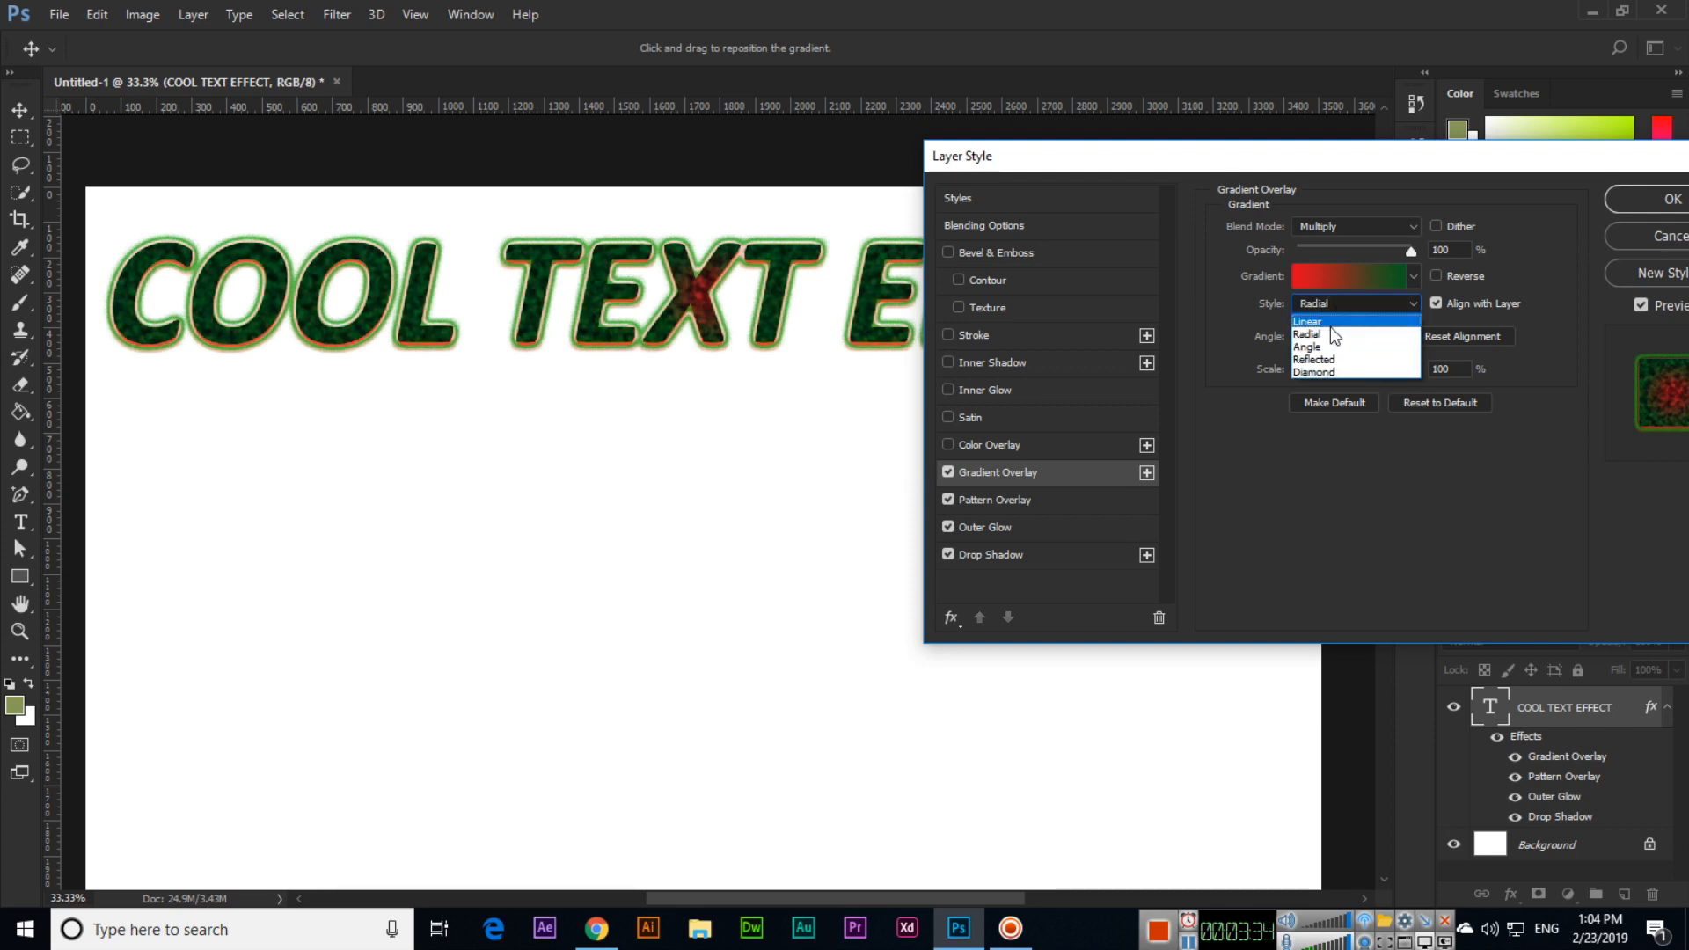
left_click(1328, 341)
left_click(1342, 315)
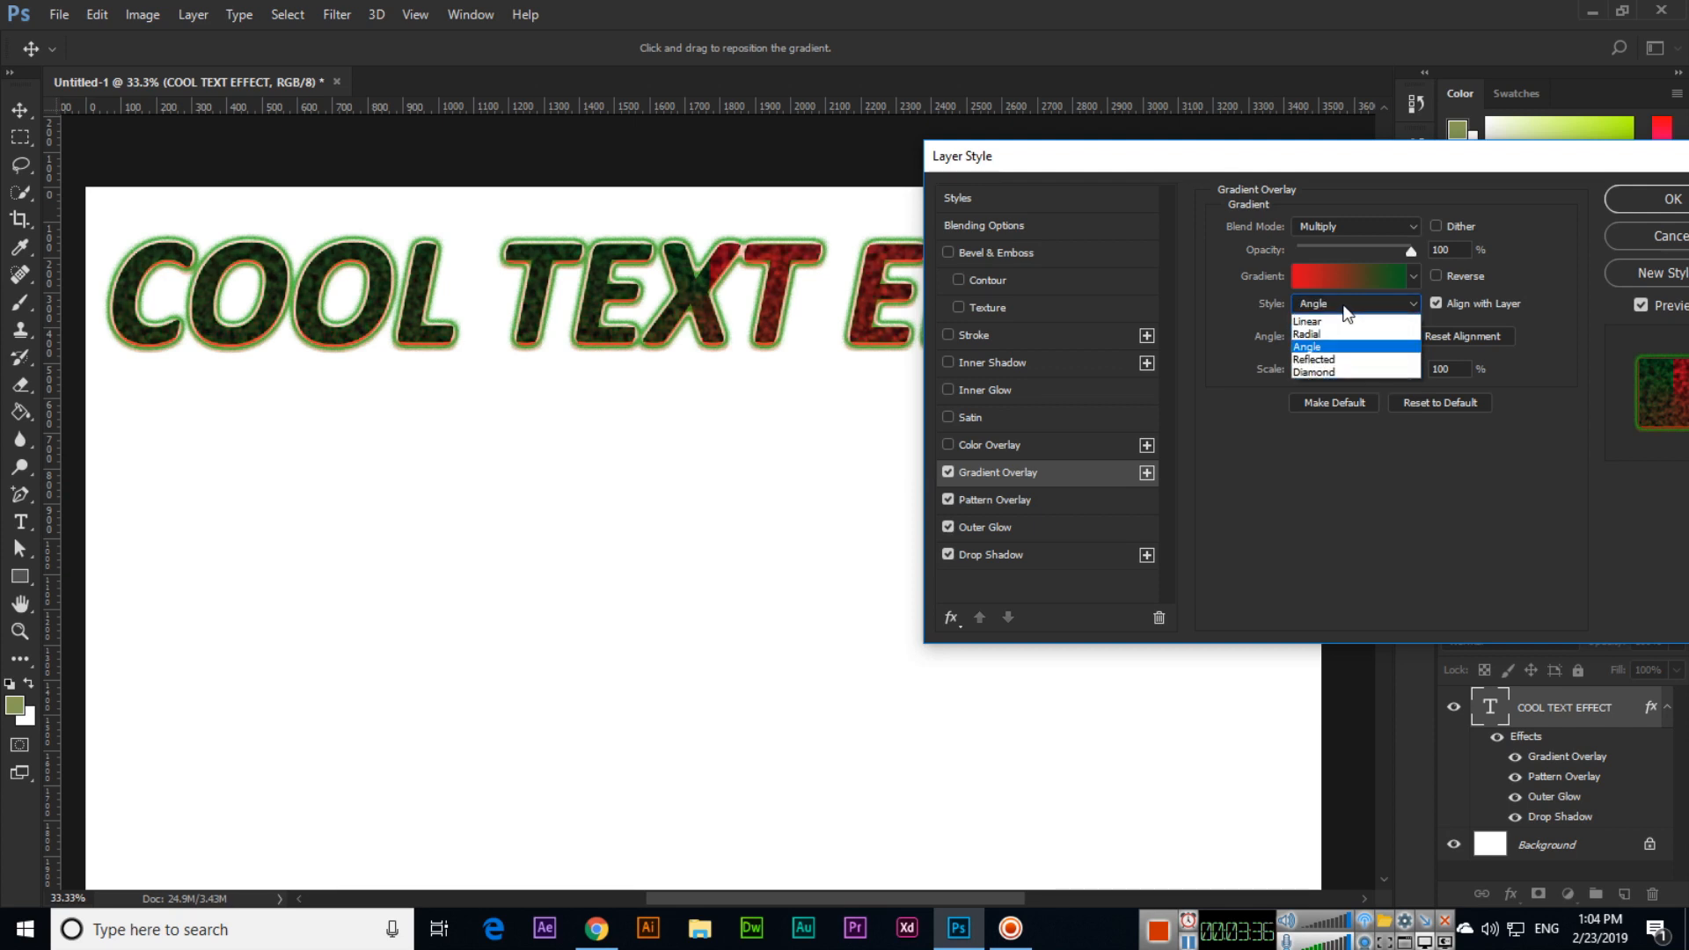
left_click(1328, 362)
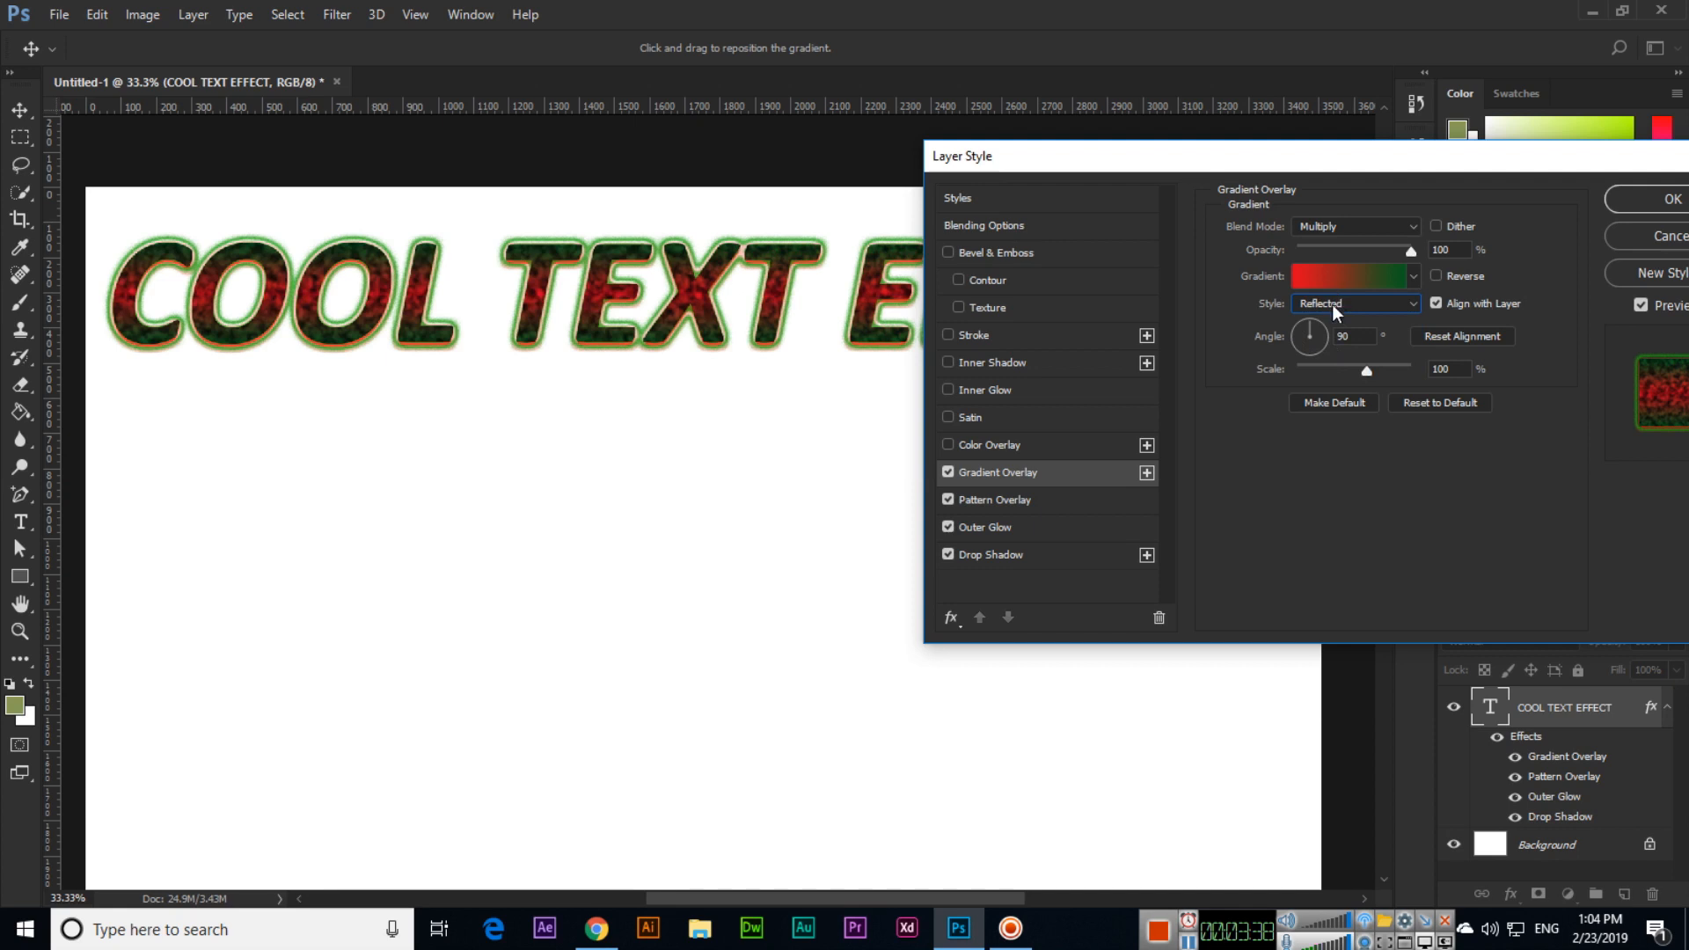
left_click(1335, 313)
left_click(1328, 369)
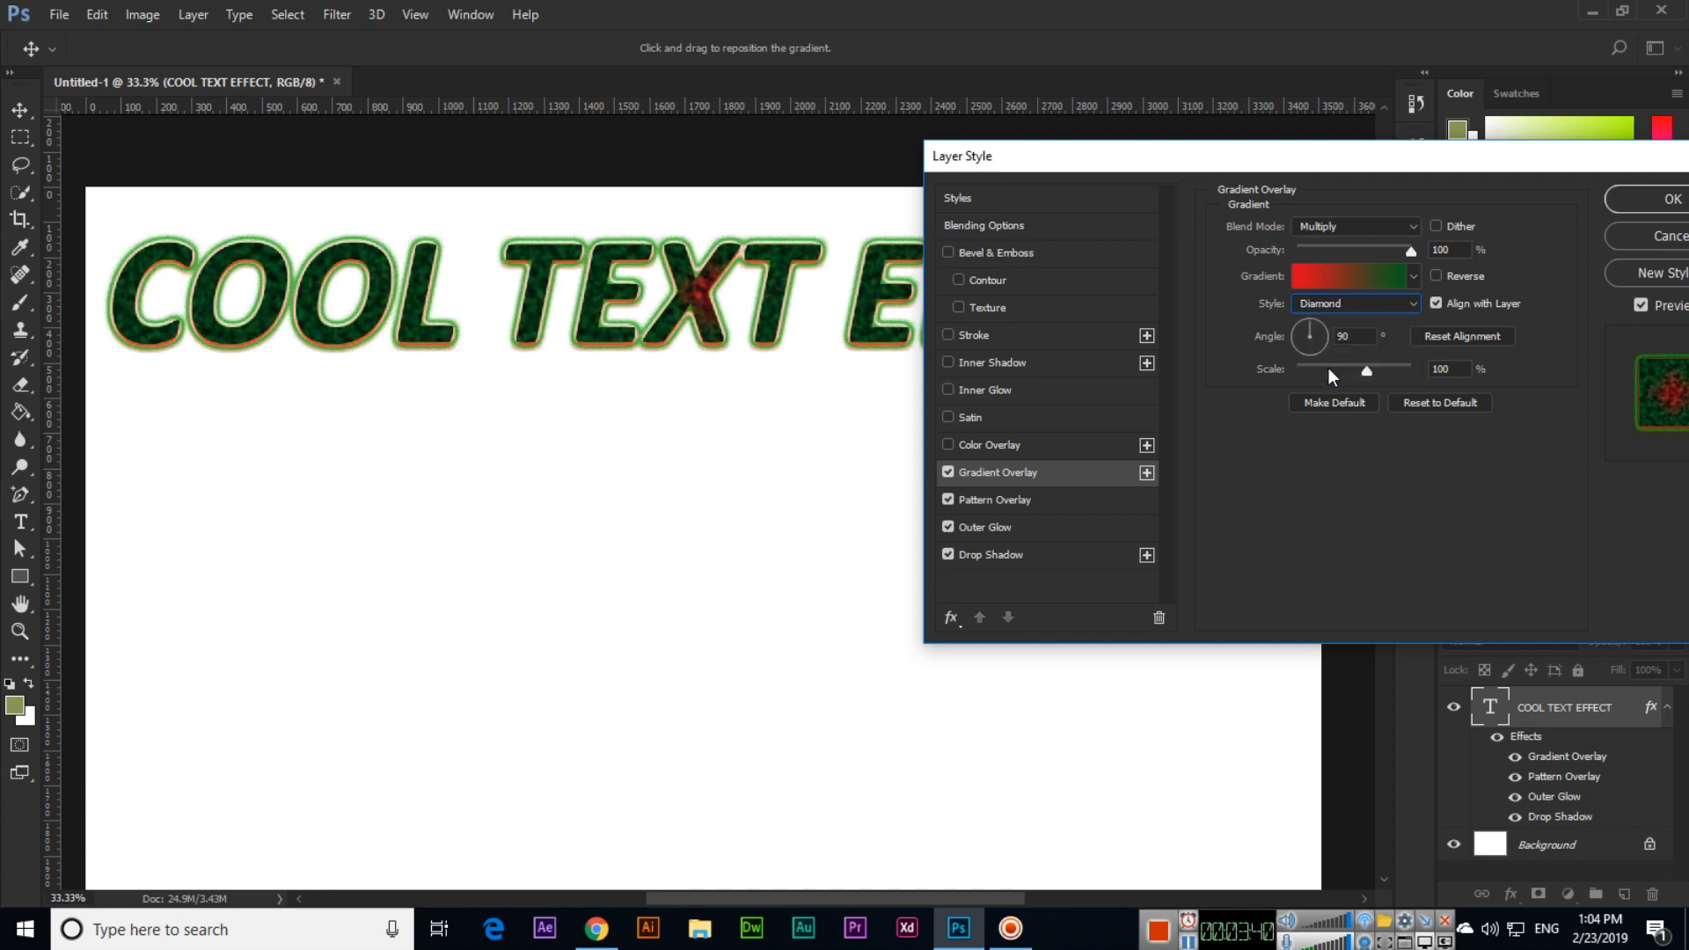
Set the gradient overlay's style to Reflected and its scale to 131%
left_click(1326, 309)
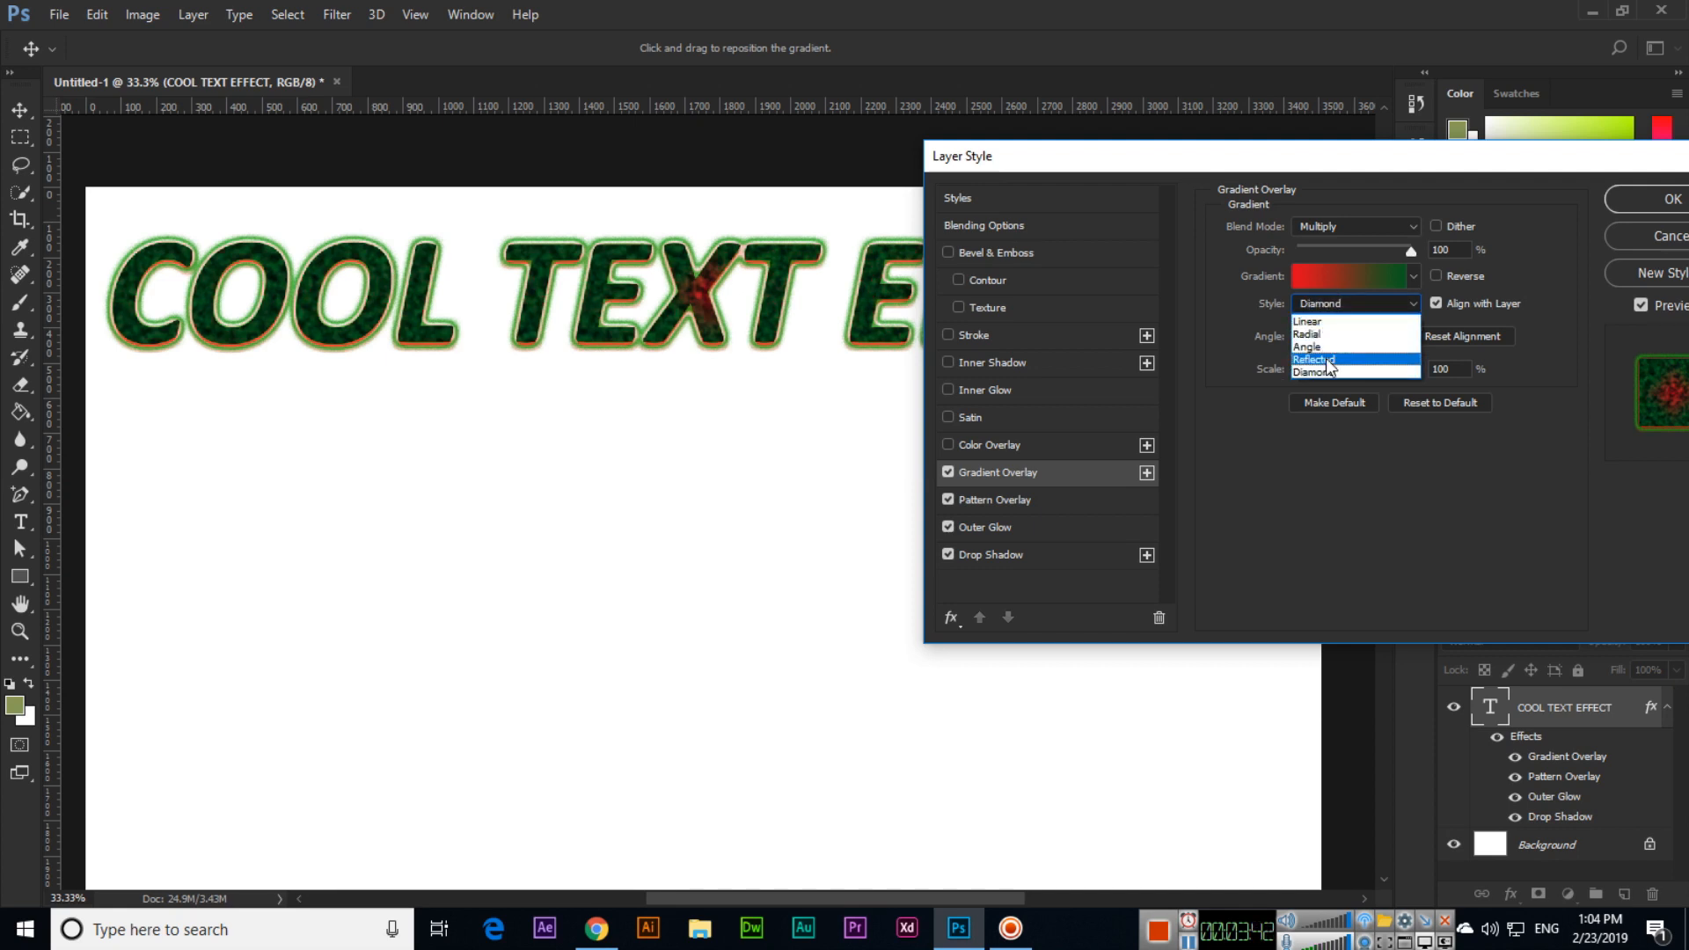
left_click(1328, 363)
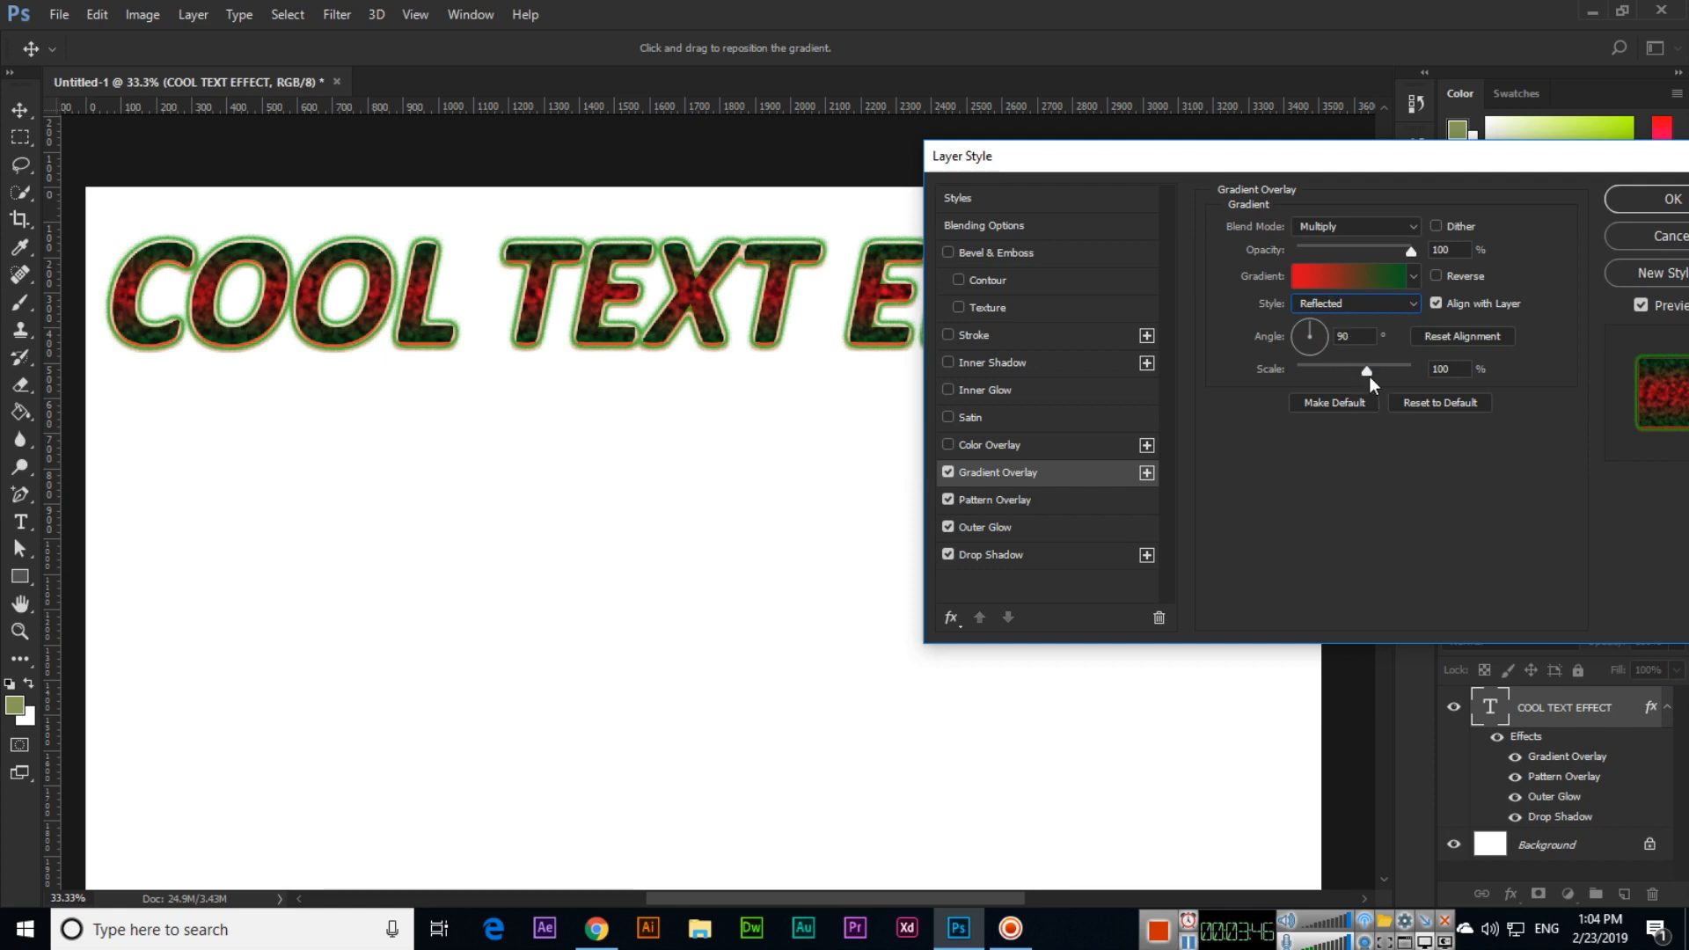
mouse_move(1368, 376)
left_mouse_down()
mouse_move(1384, 373)
mouse_move(1368, 372)
left_mouse_up()
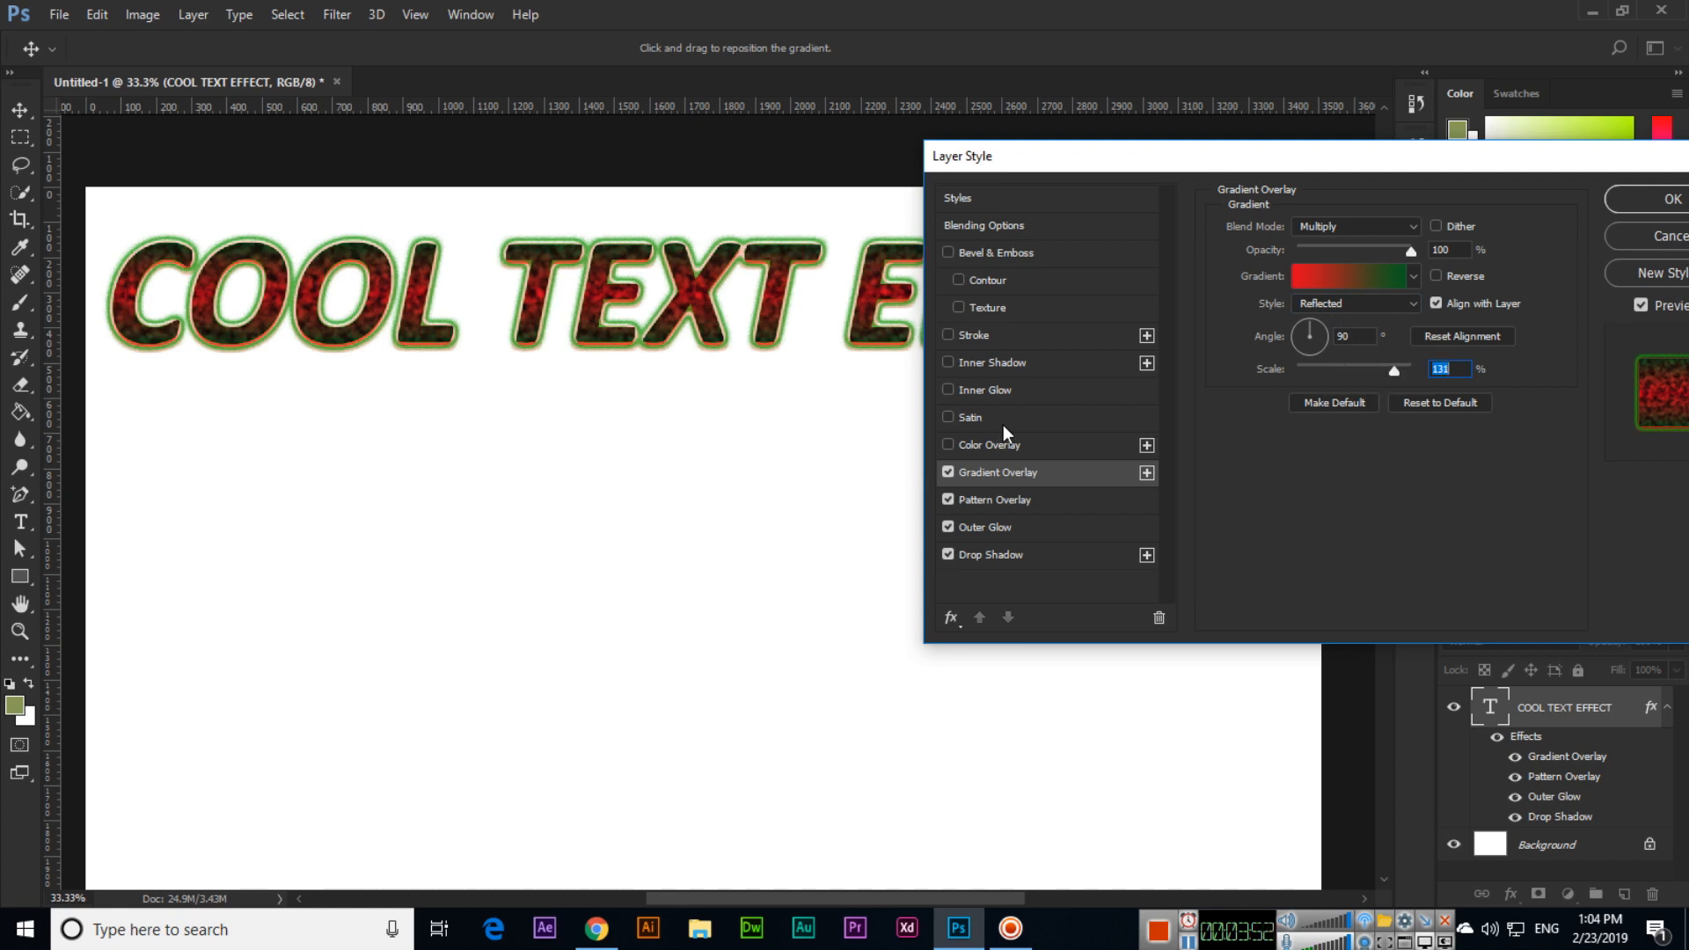
Add a color overlay to the text with Multiply blend mode
left_click(1027, 451)
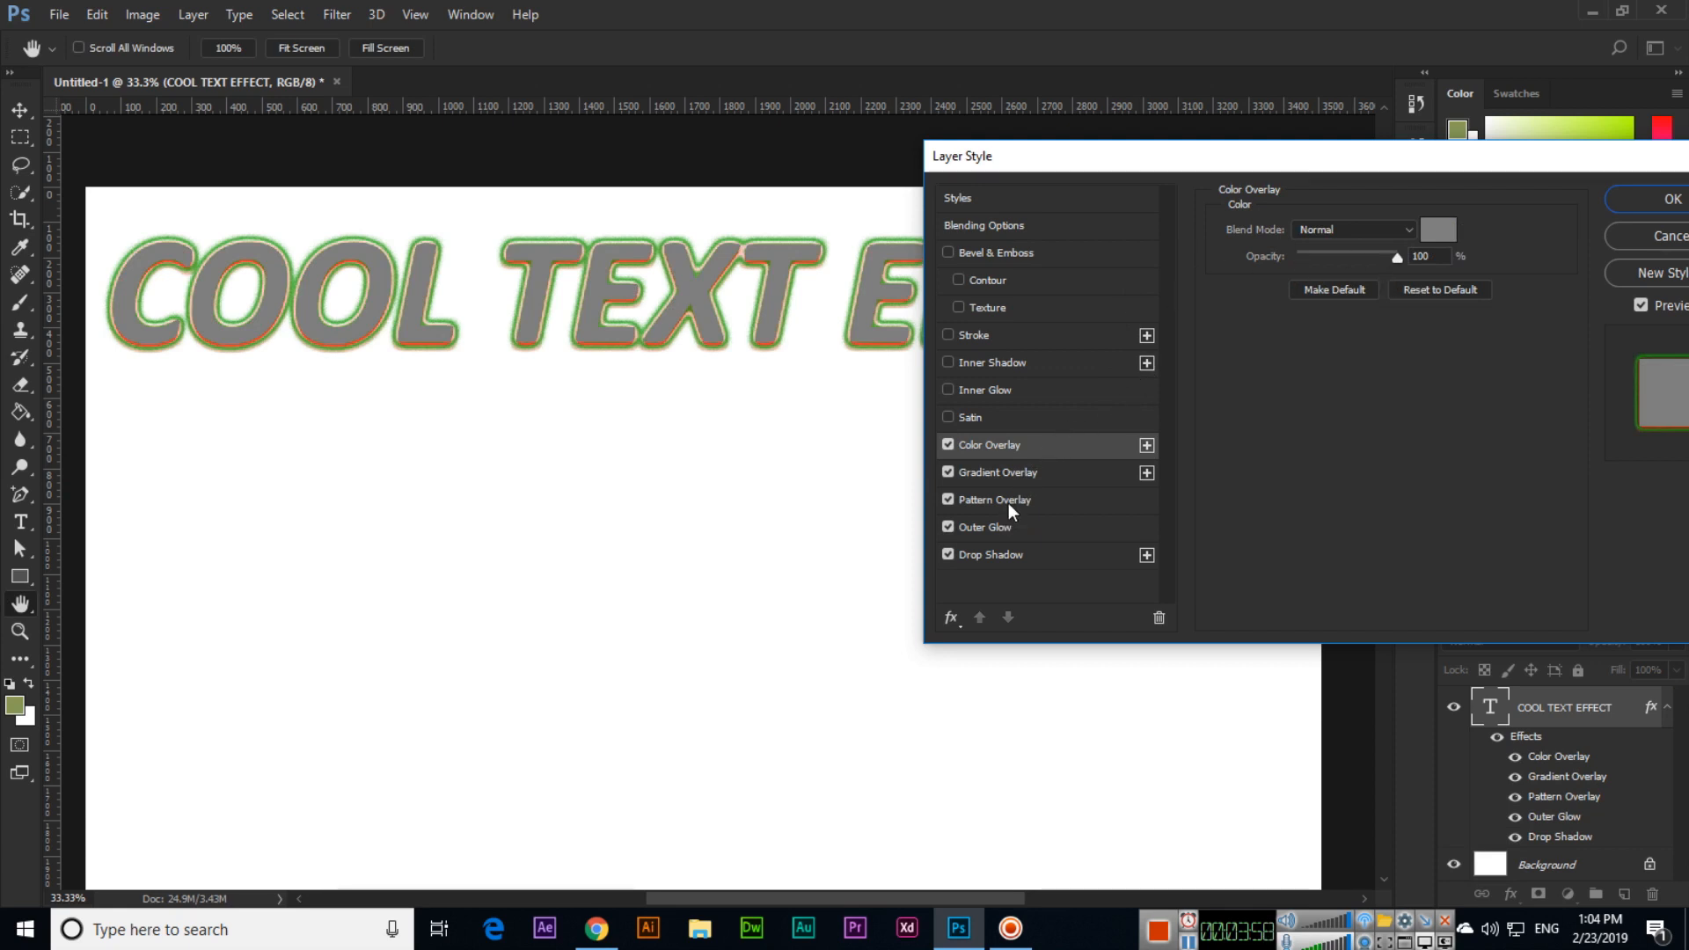
left_click(1339, 231)
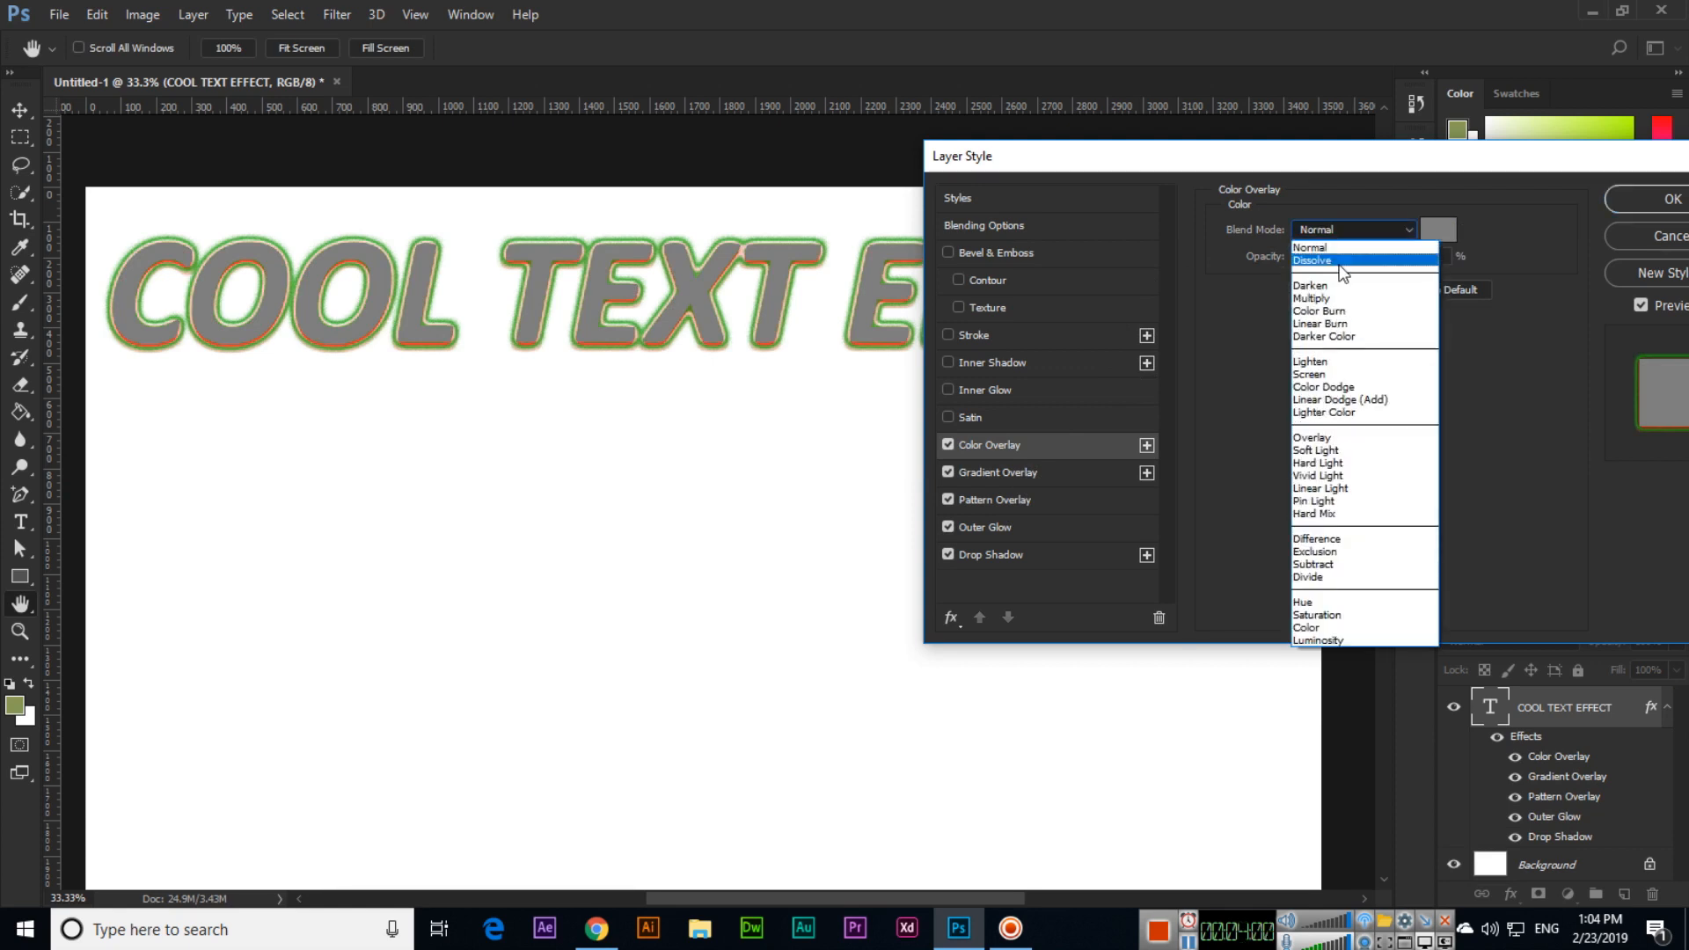
left_click(1342, 297)
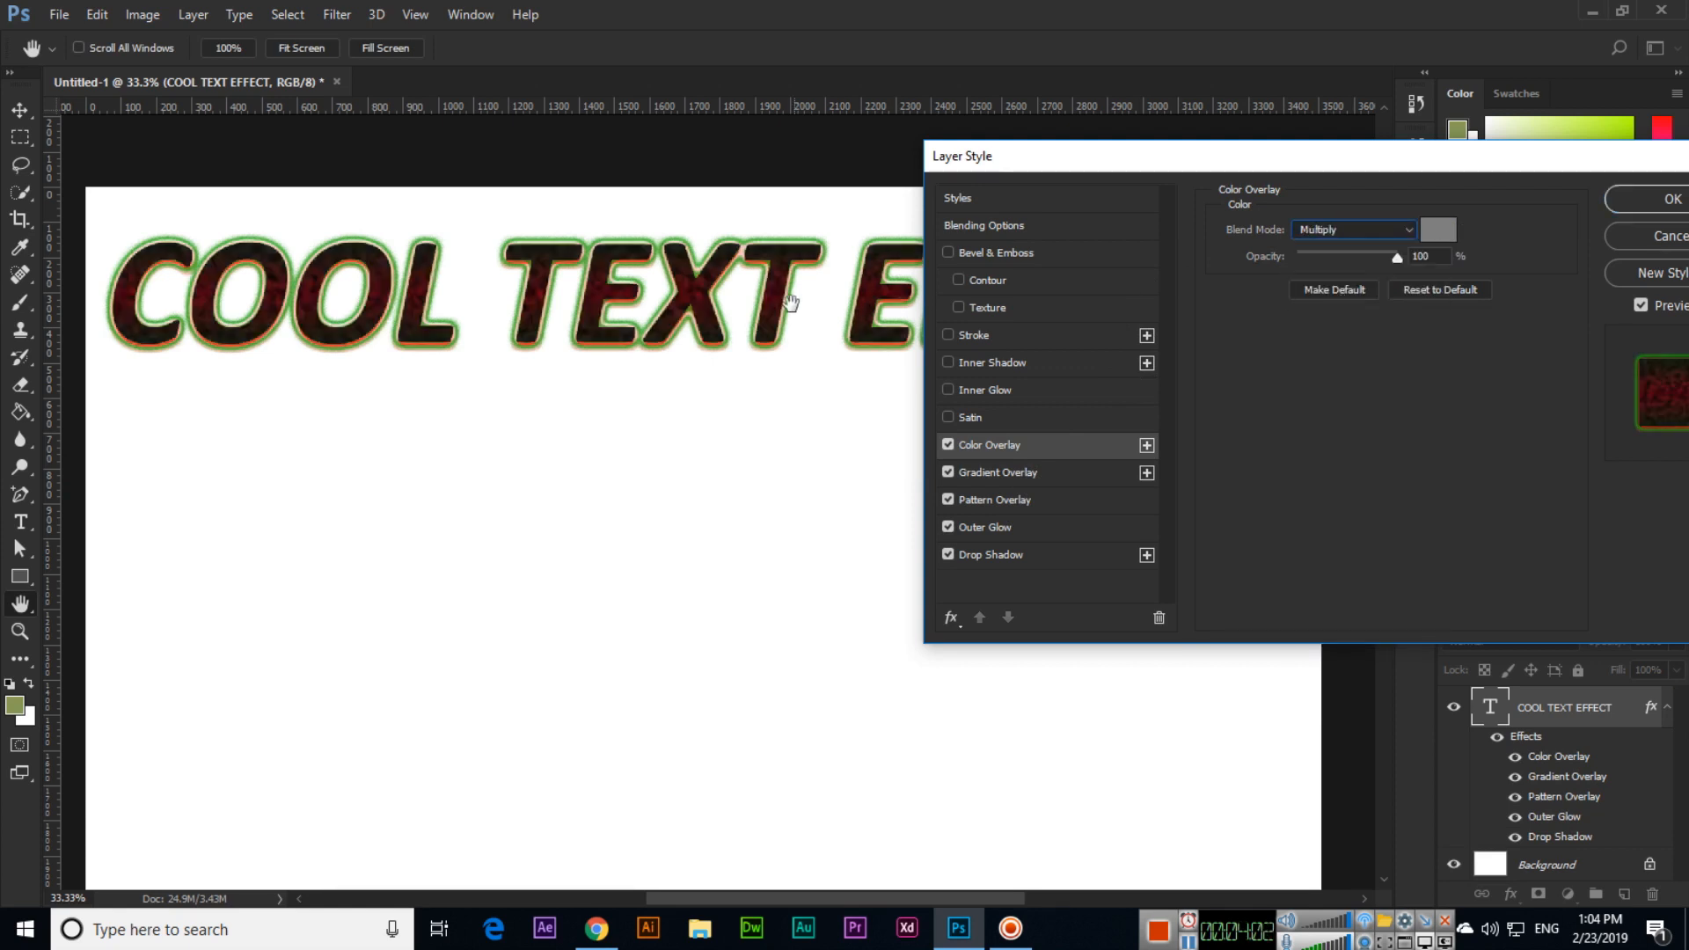
Set the color overlay's color to a bright red
left_click(1437, 230)
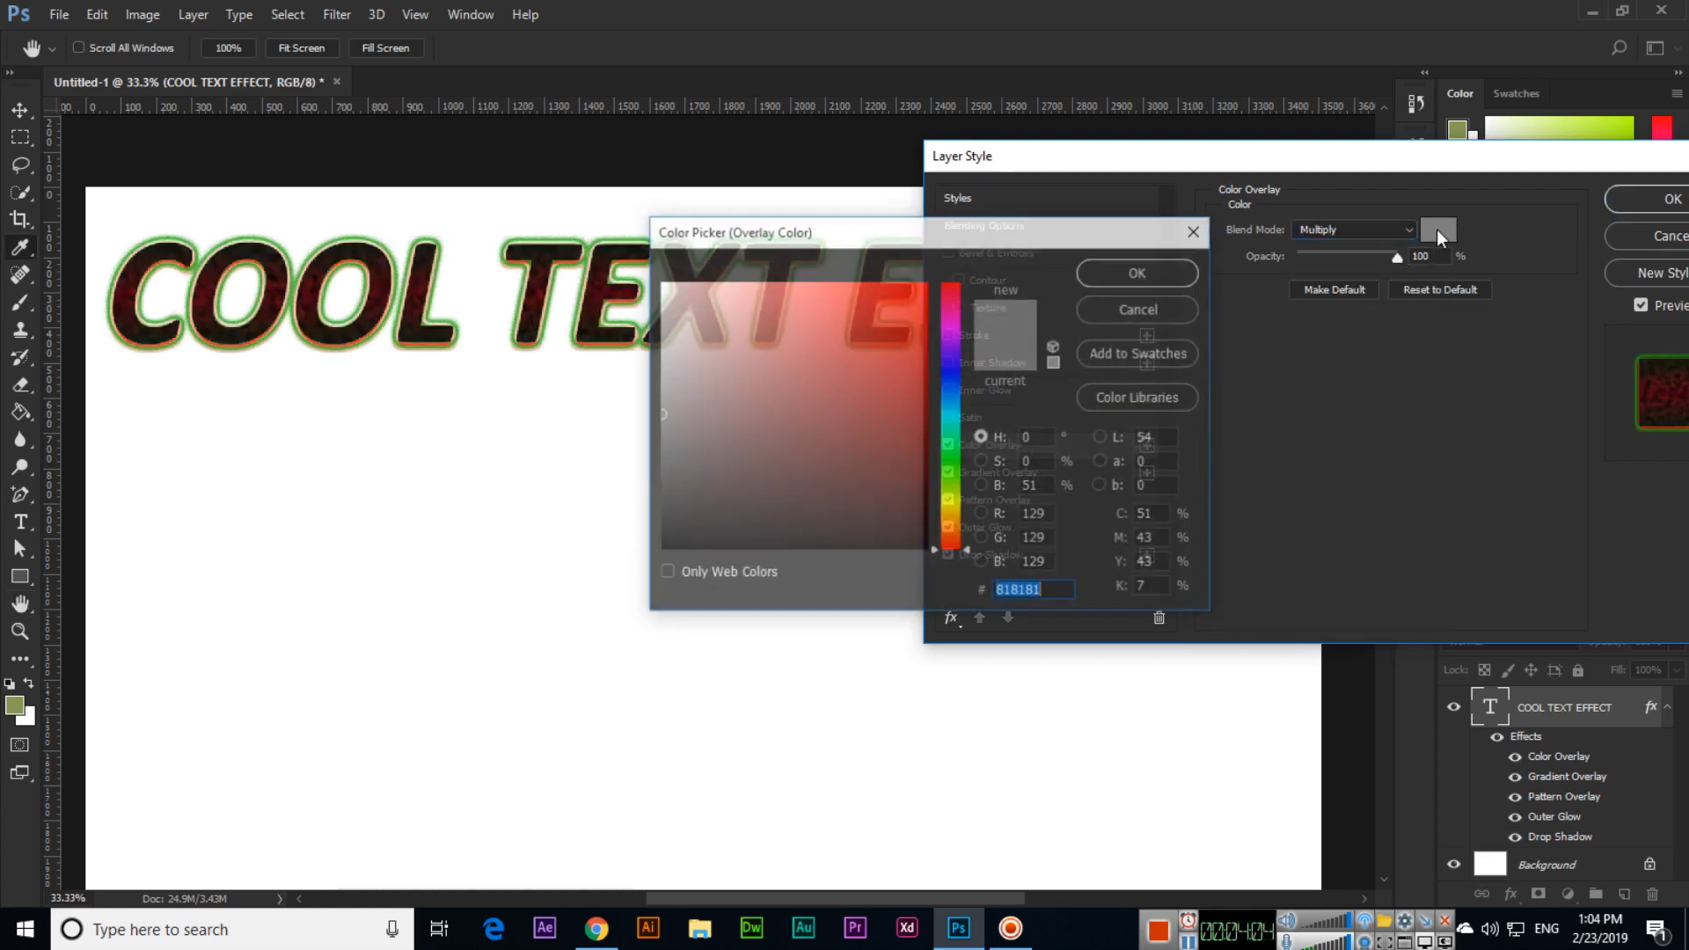
left_click(936, 312)
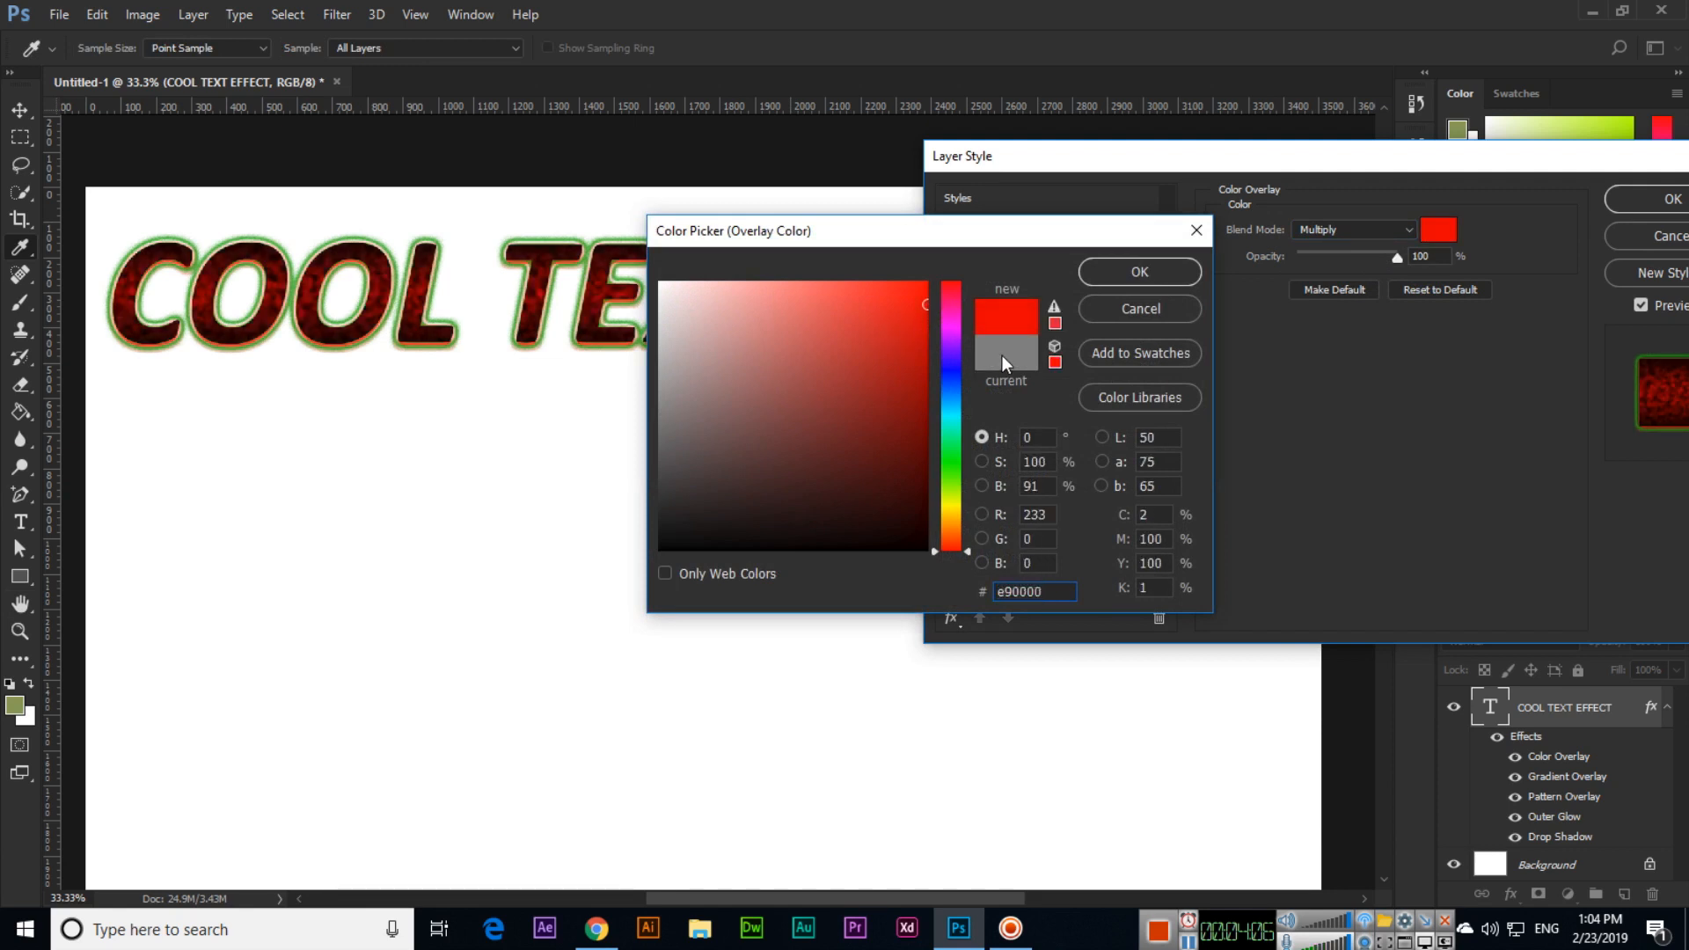
left_click(919, 301)
left_click(1188, 277)
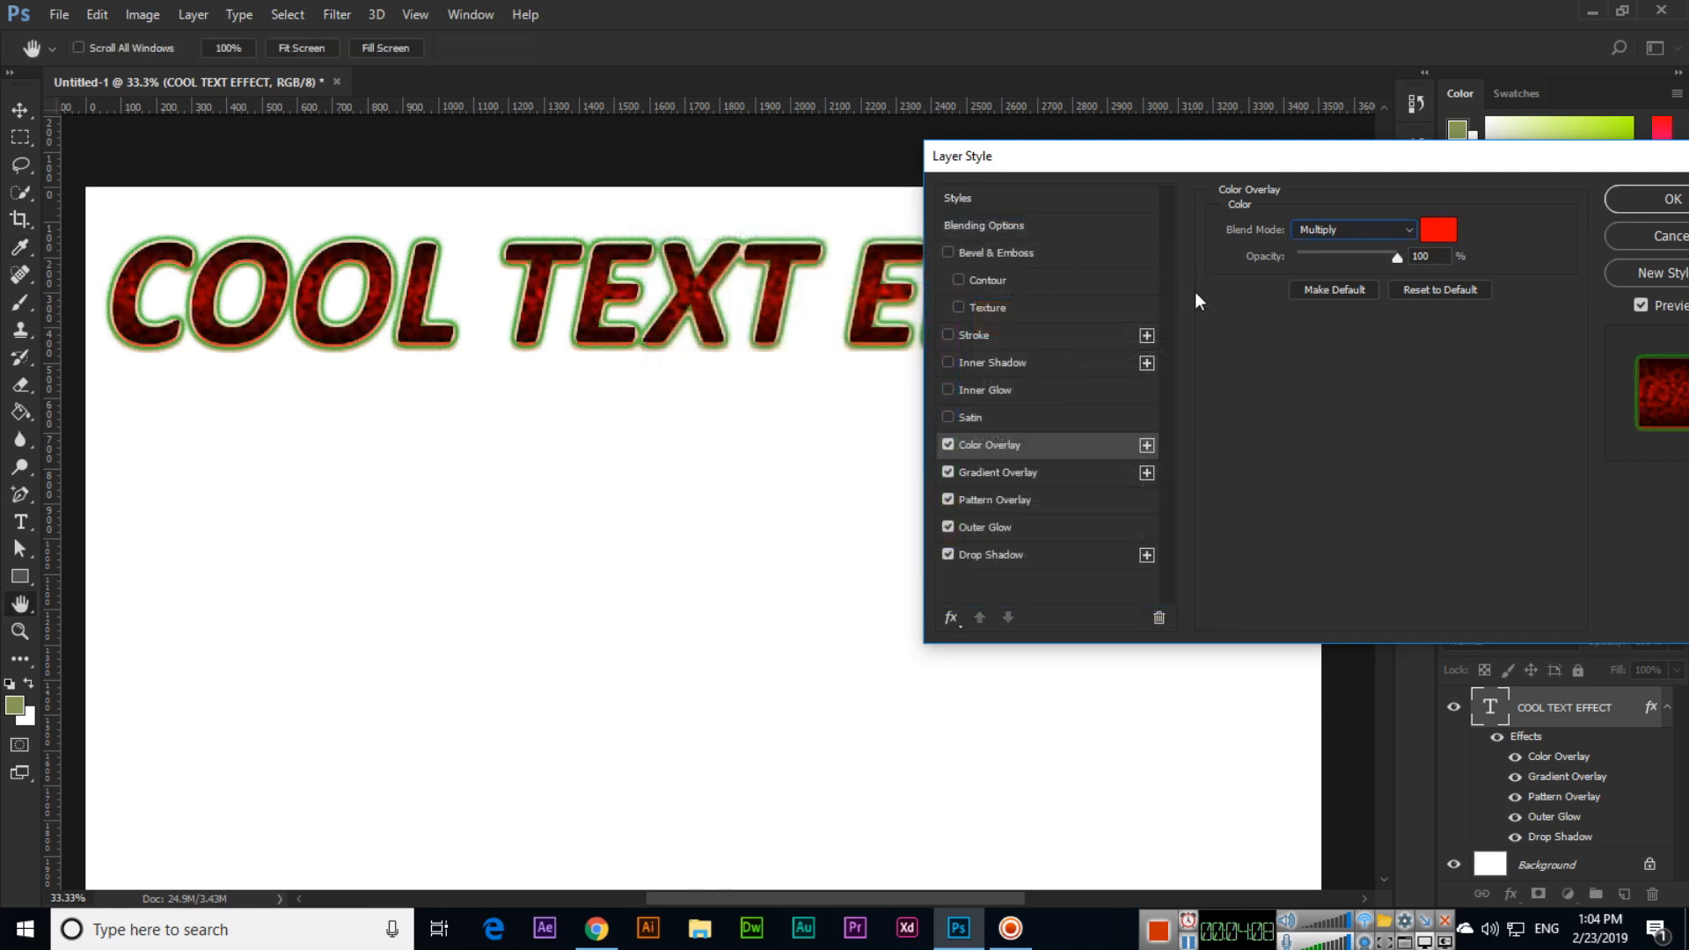
Compare the text with and without the color overlay, and leave the color overlay turned off
left_click(950, 445)
left_click(950, 446)
left_click(950, 445)
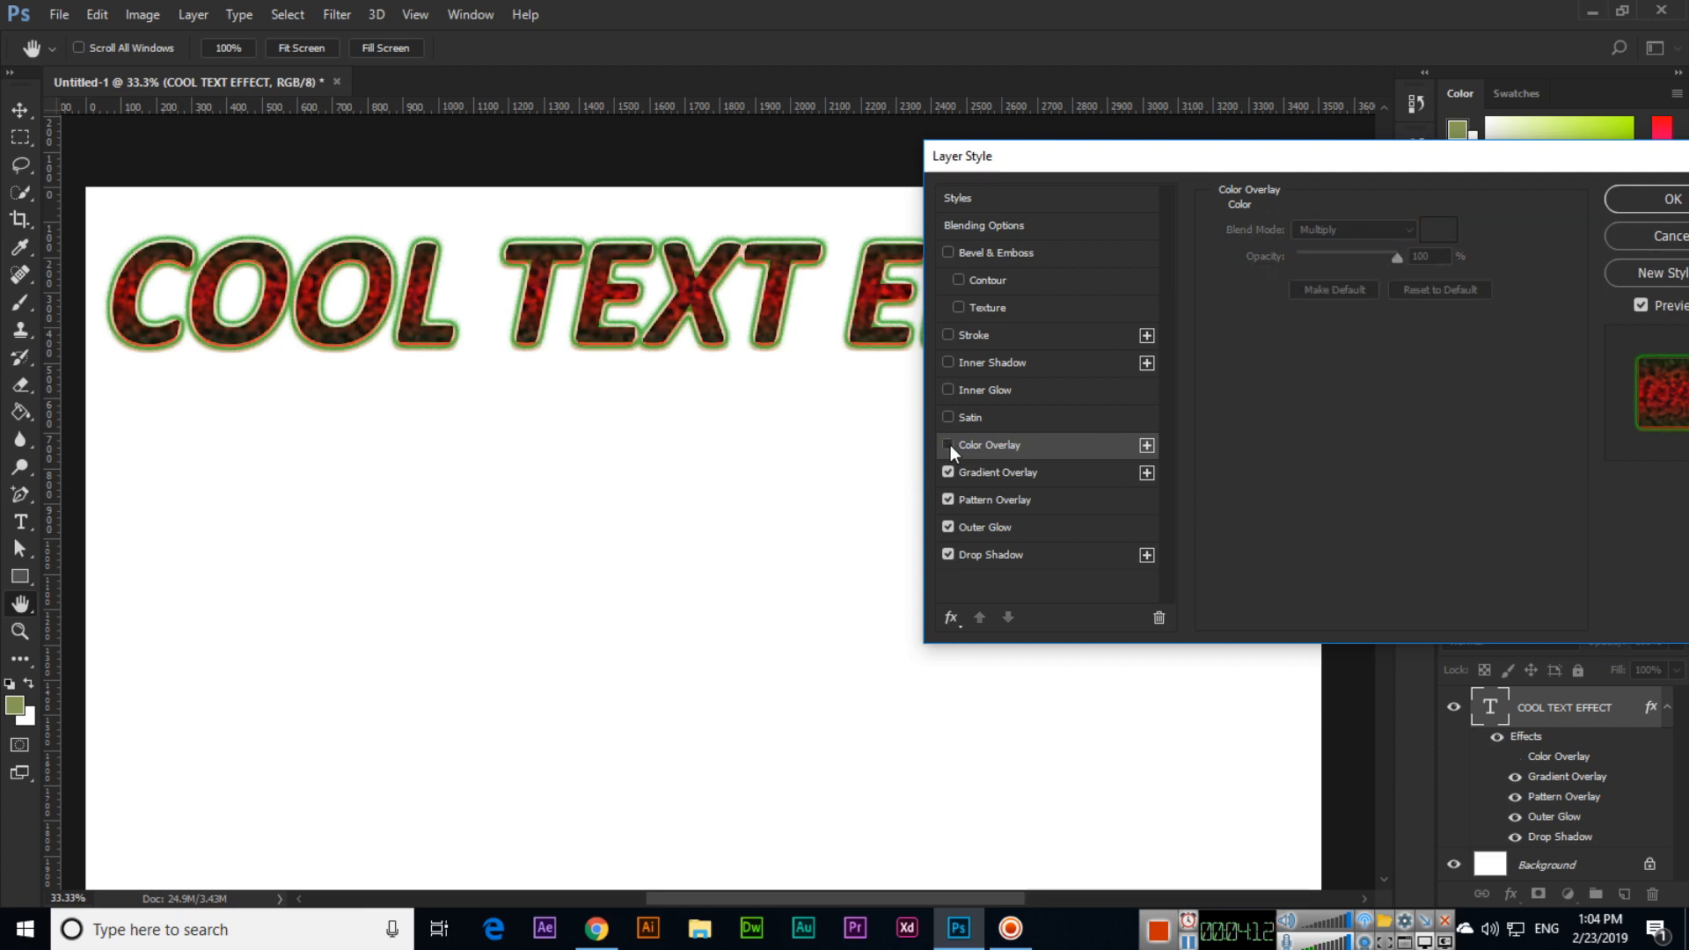
left_click(950, 445)
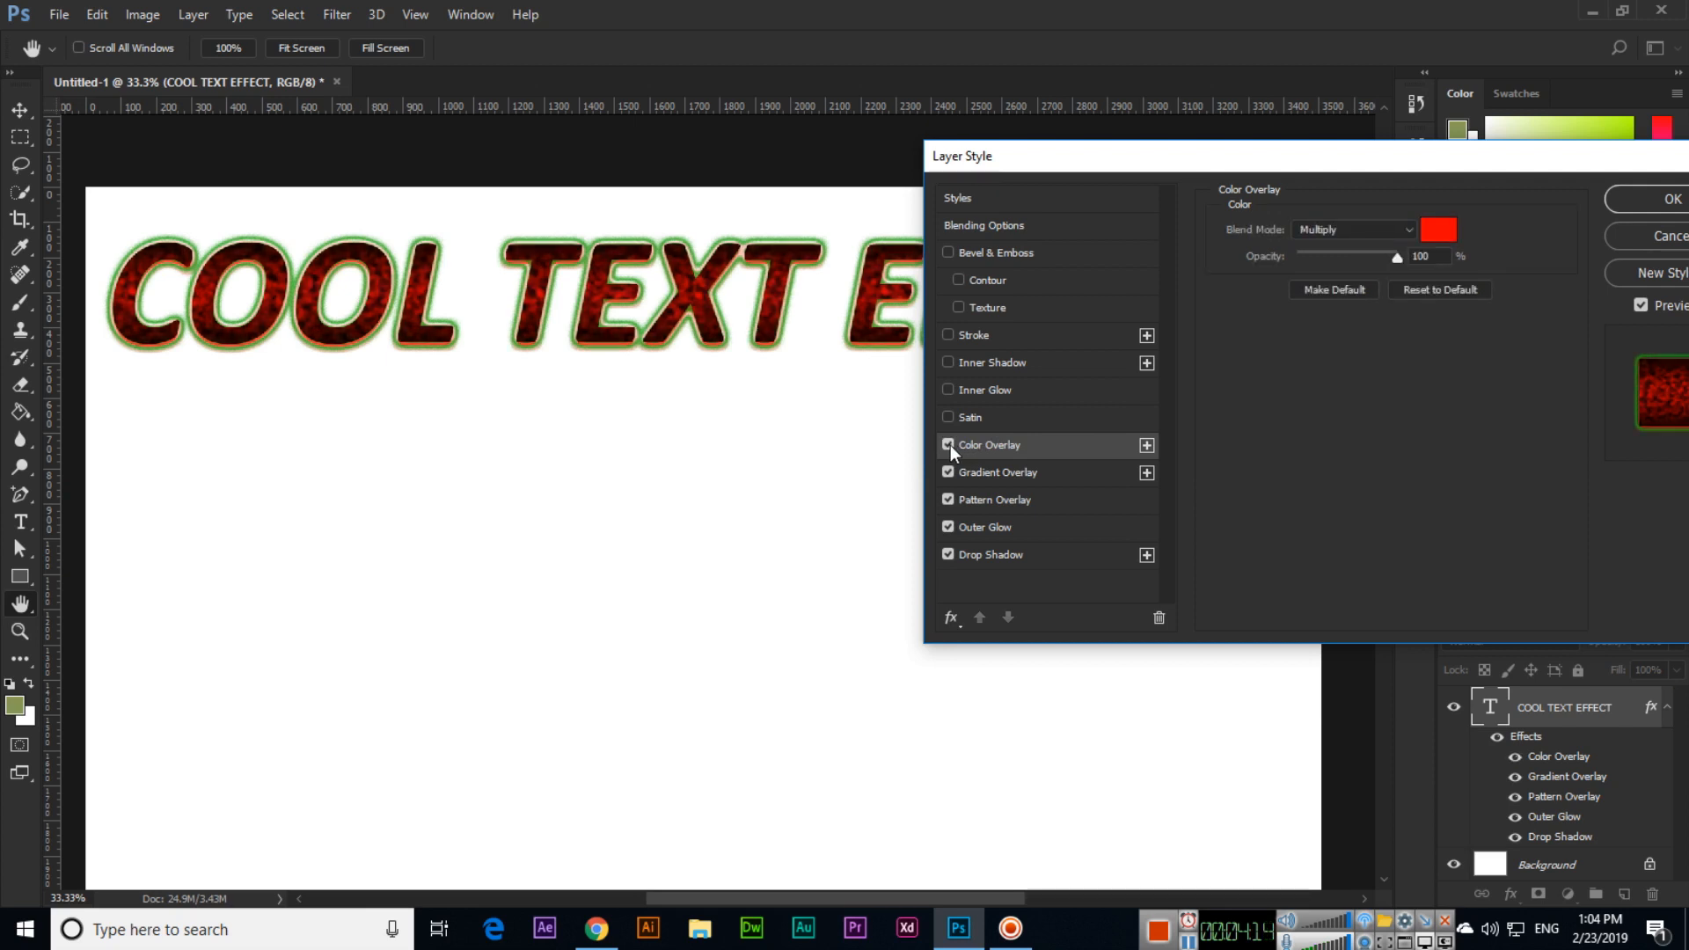
left_click(950, 445)
Try a satin effect with 17% opacity, 31 px distance and 128 px size, and turn it off again
left_click(981, 417)
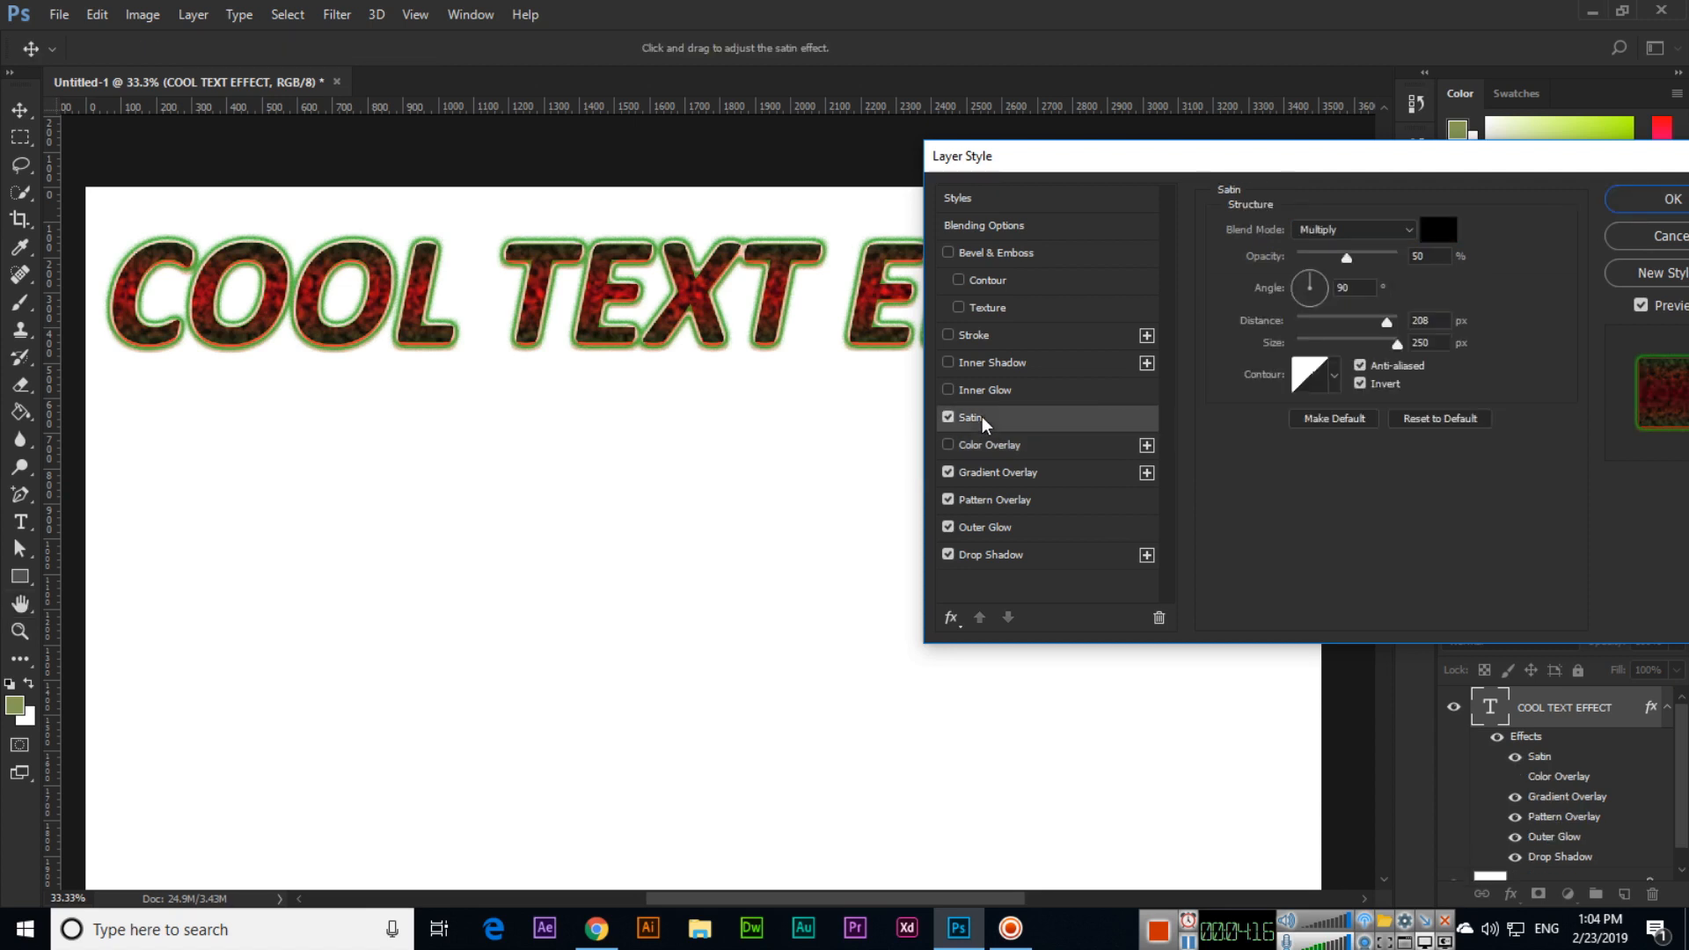
left_click_drag(1347, 258, 1317, 263)
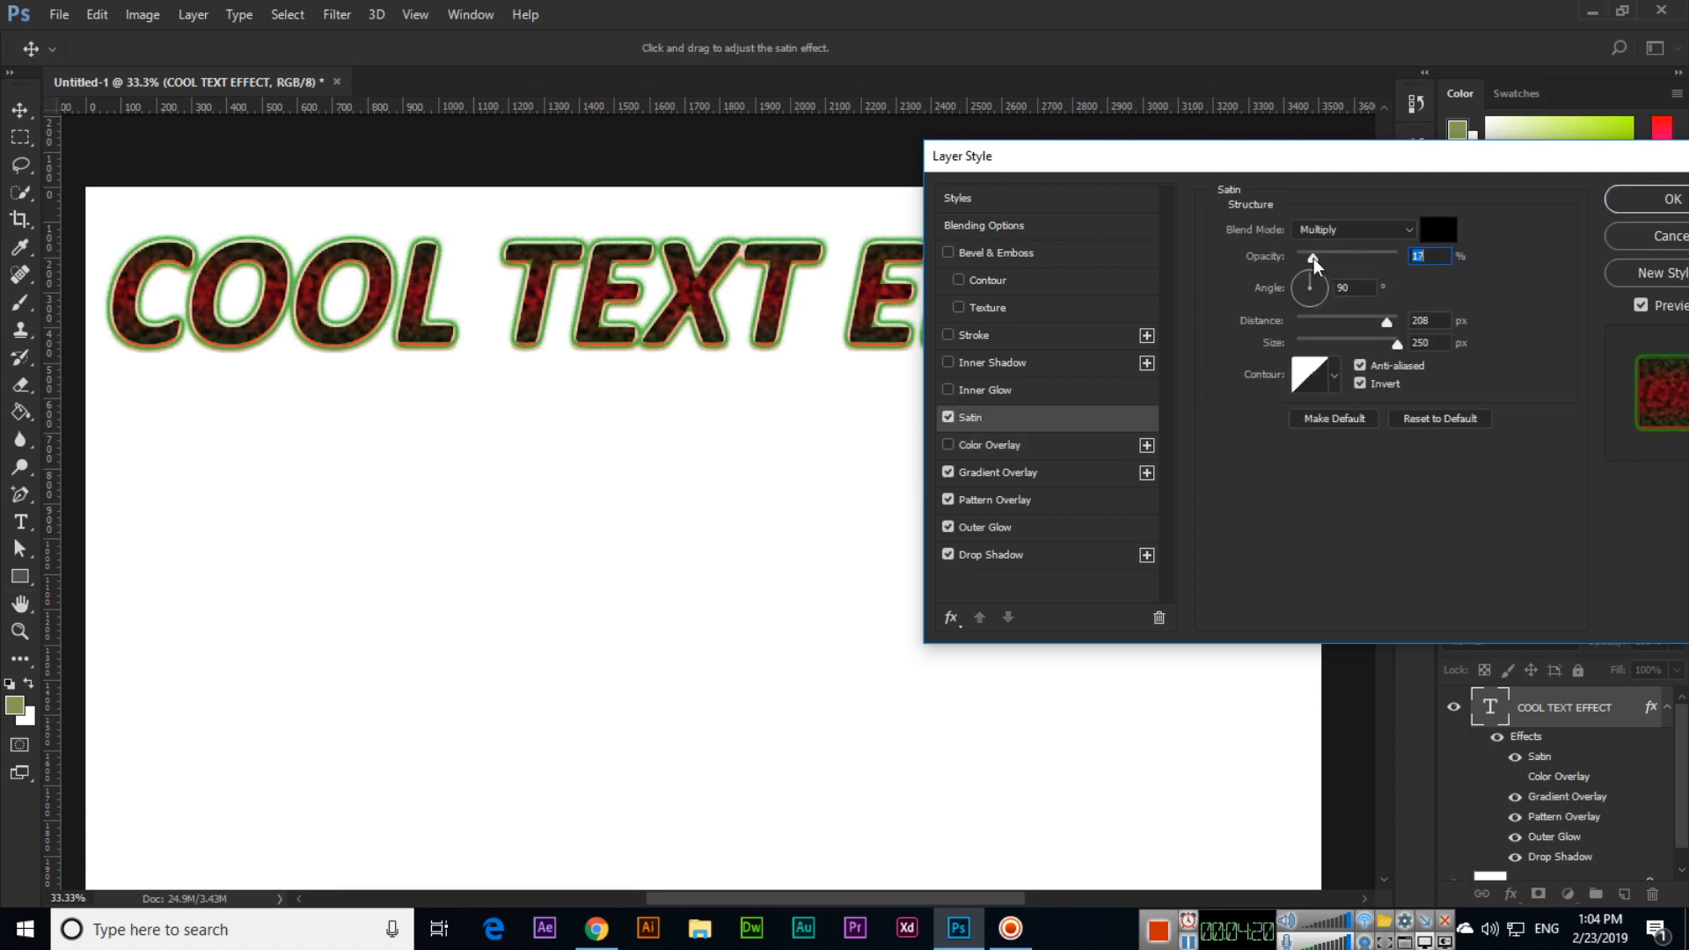
left_click_drag(1389, 325, 1352, 347)
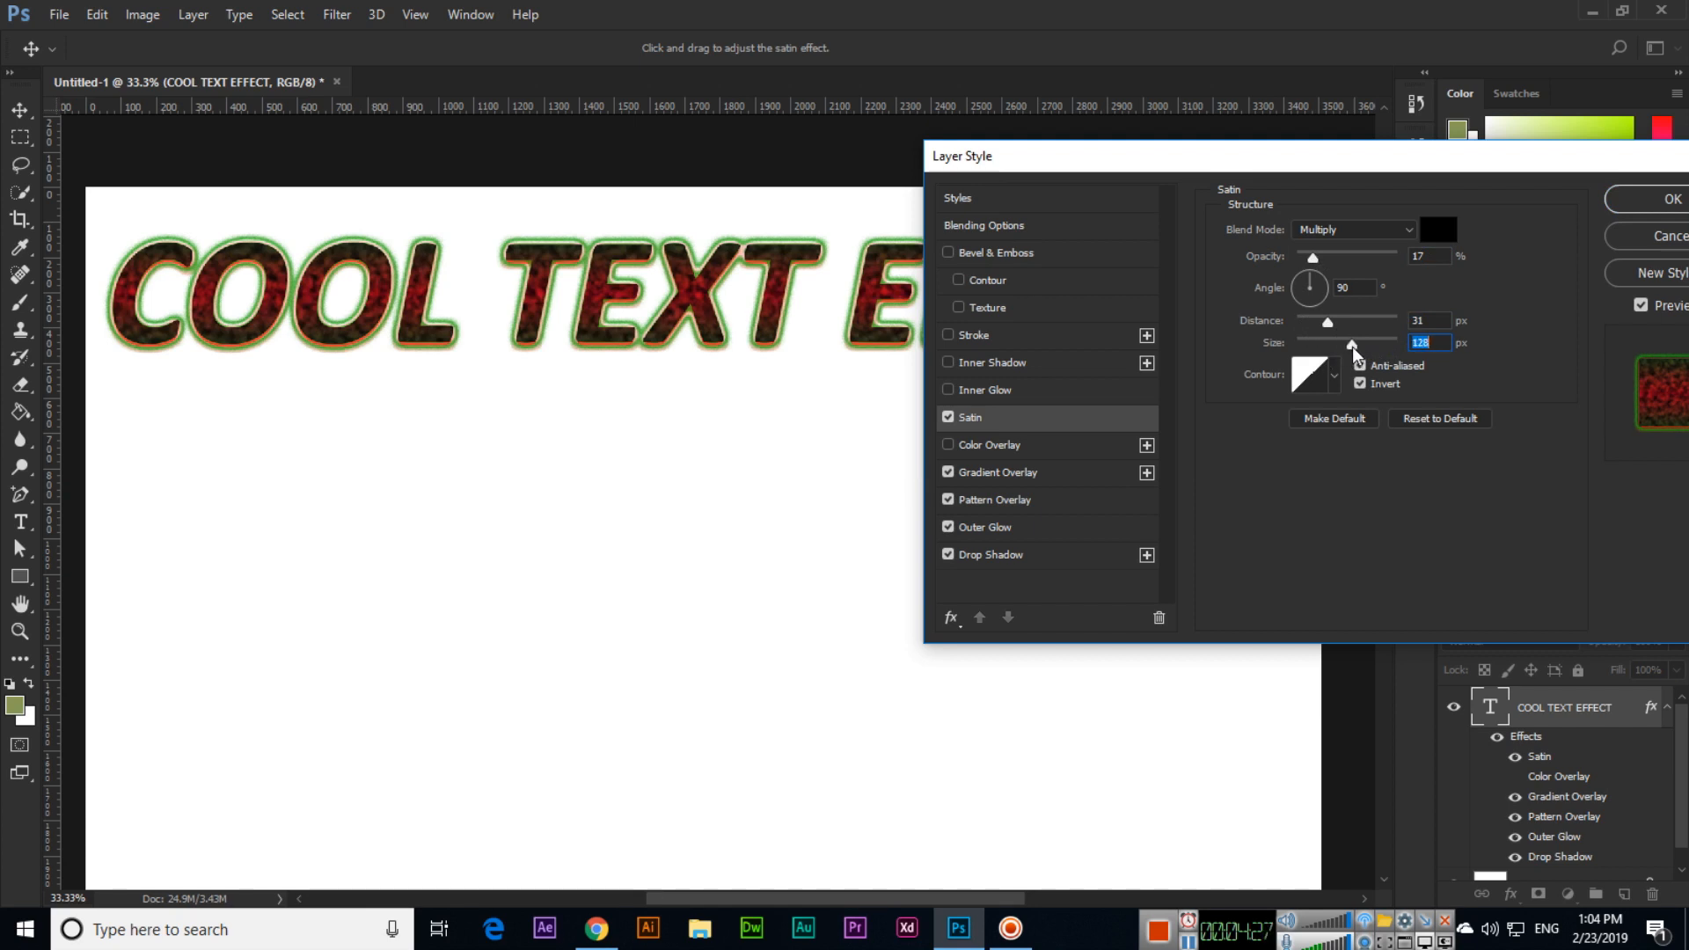
left_click(949, 418)
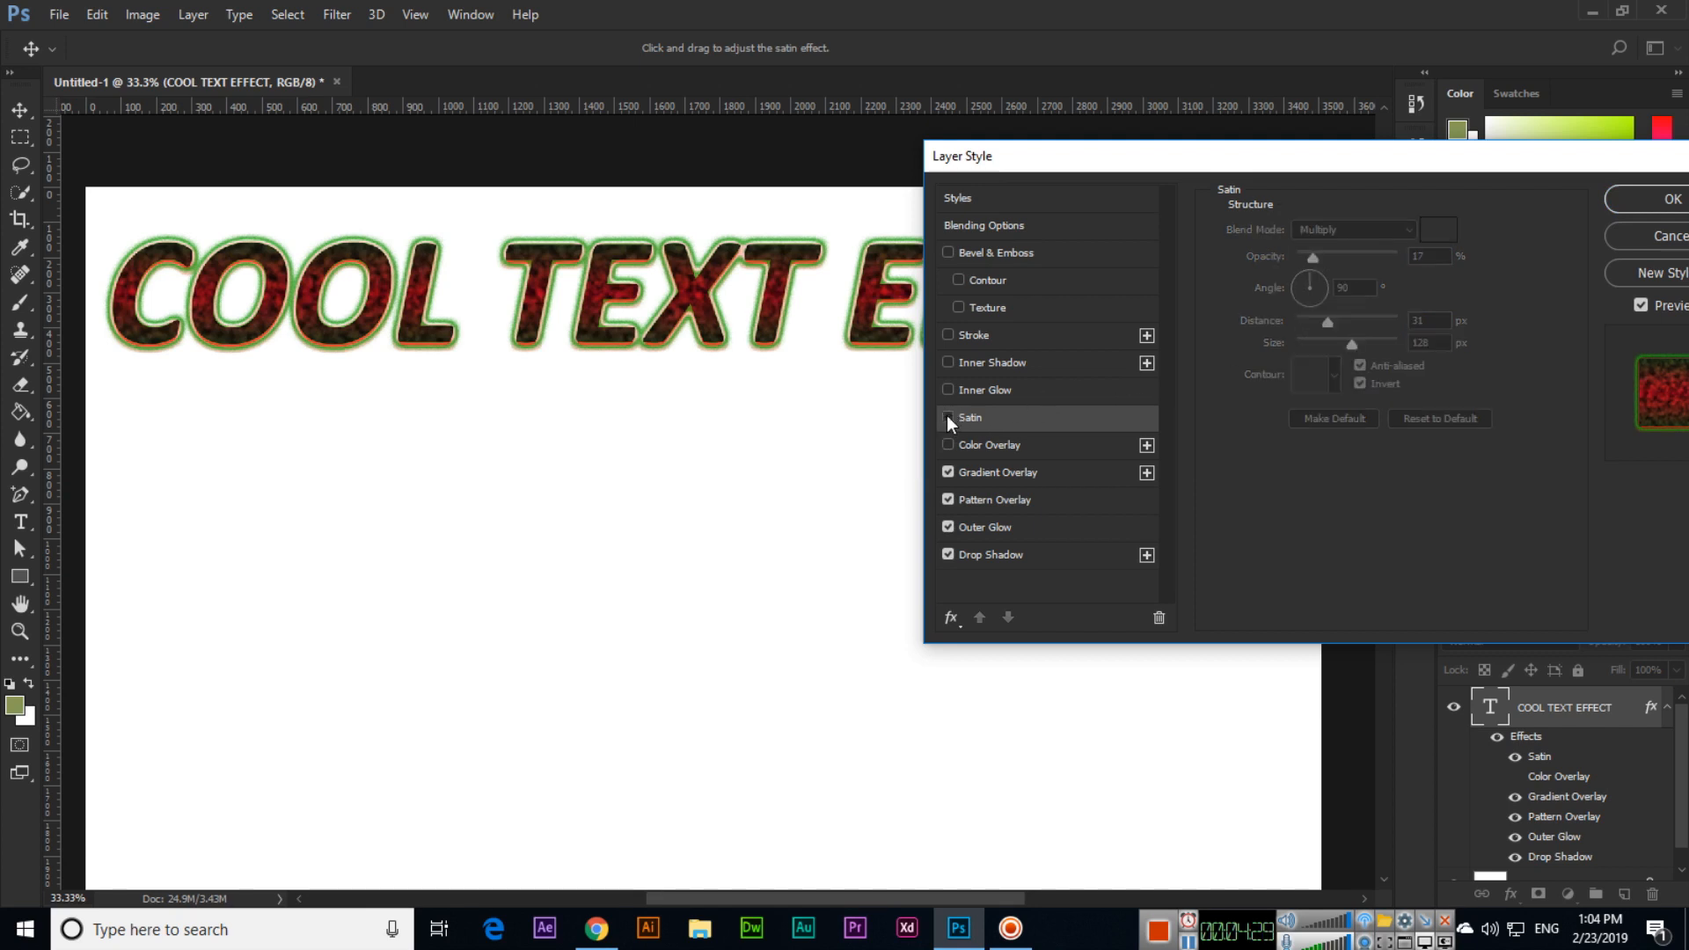
Add an inner glow to the text with Normal blend mode, 43% opacity and 27% noise
left_click(994, 389)
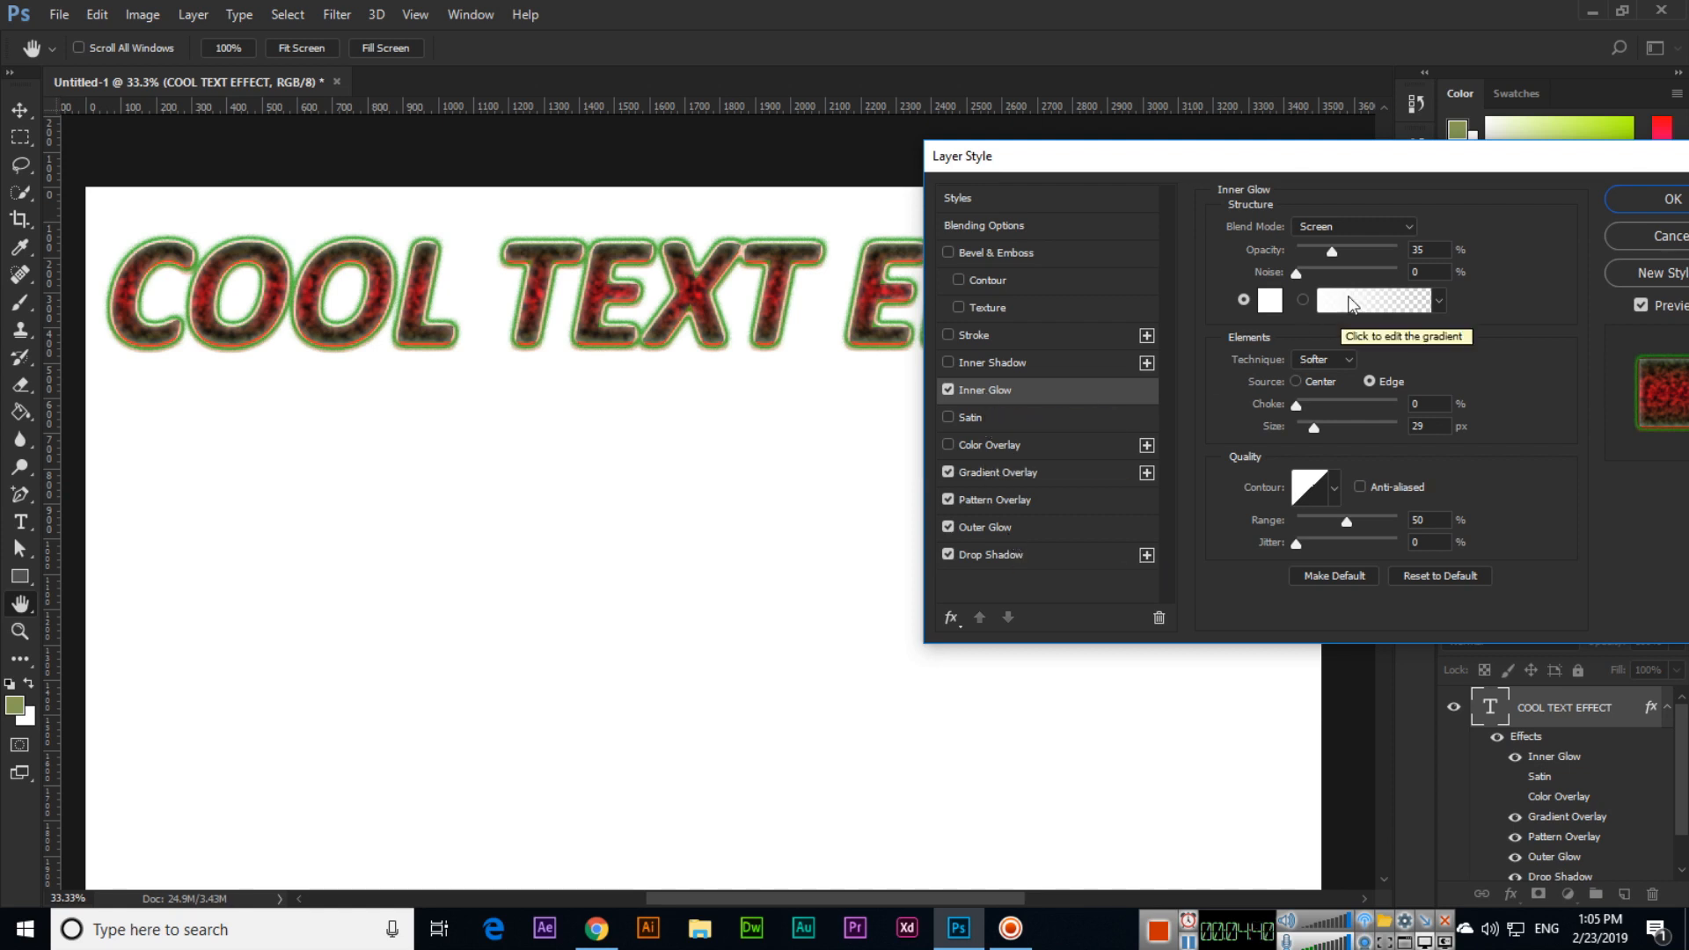
left_click_drag(1332, 251, 1375, 254)
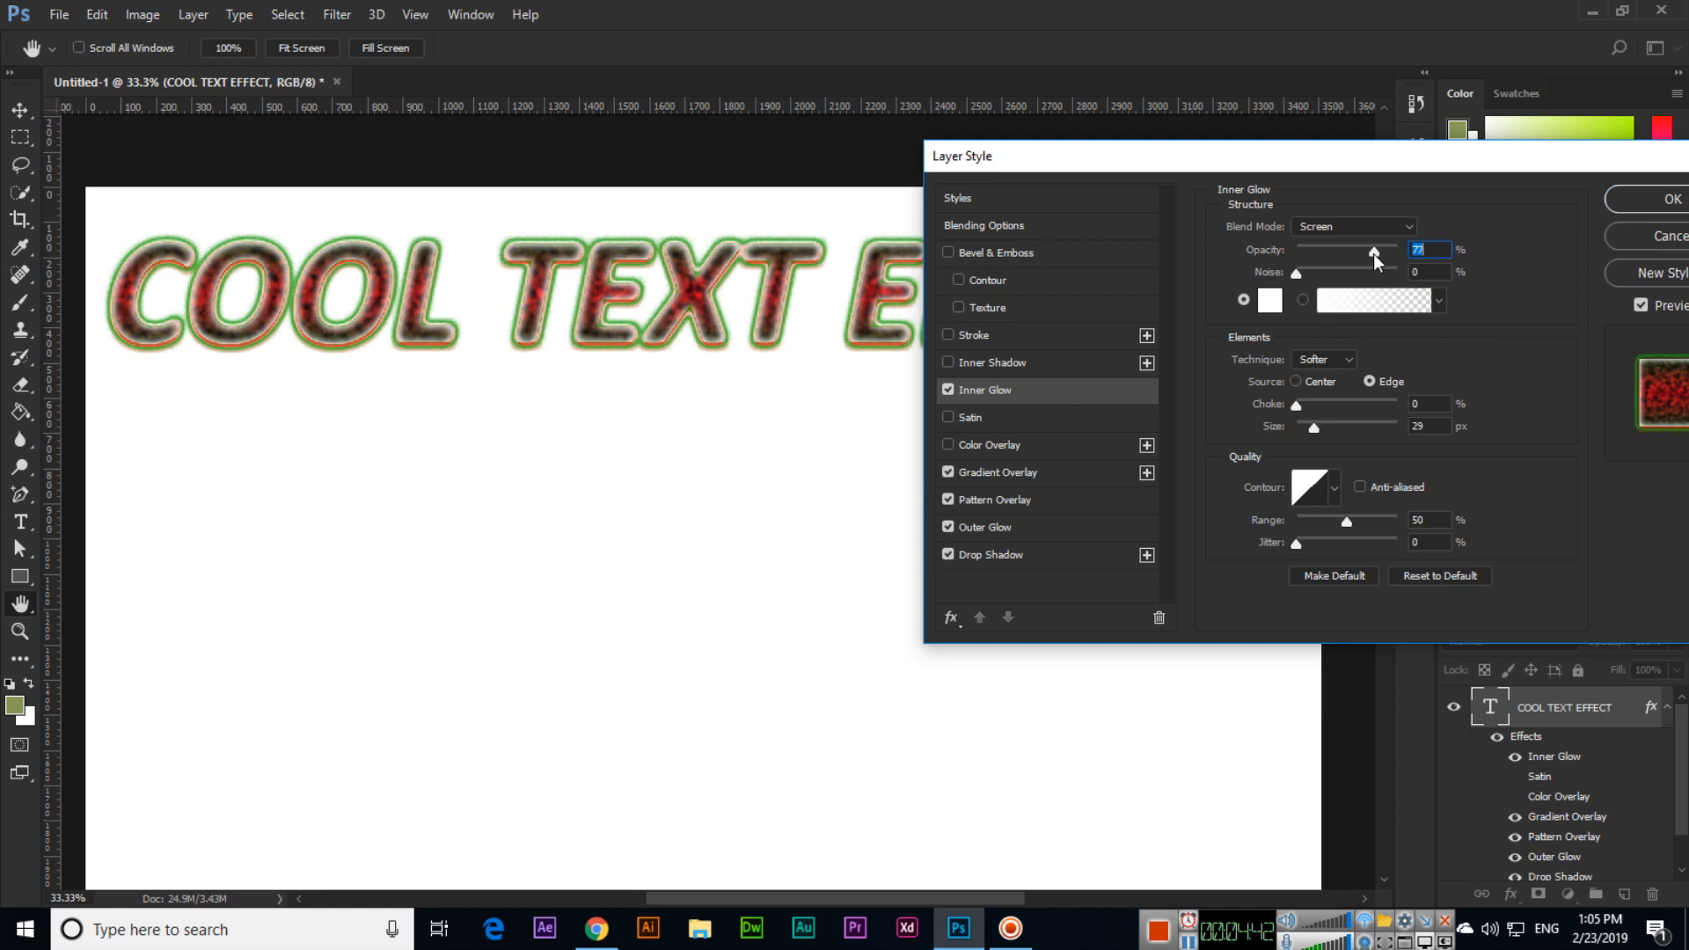
left_click(1343, 228)
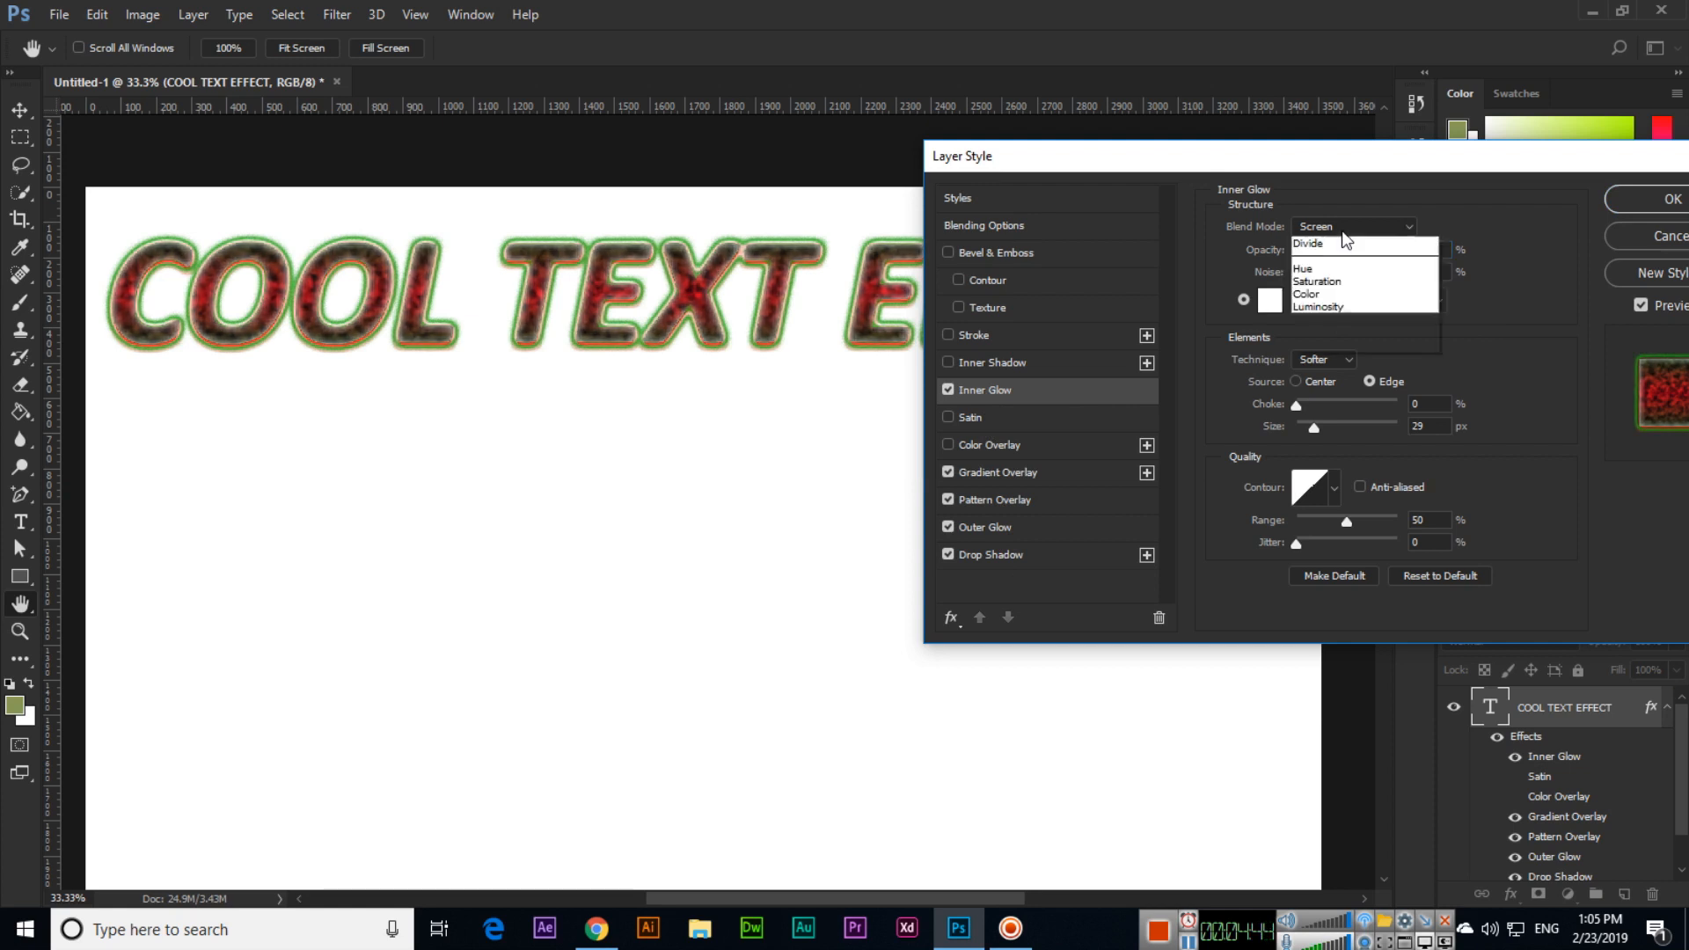
left_click(1334, 245)
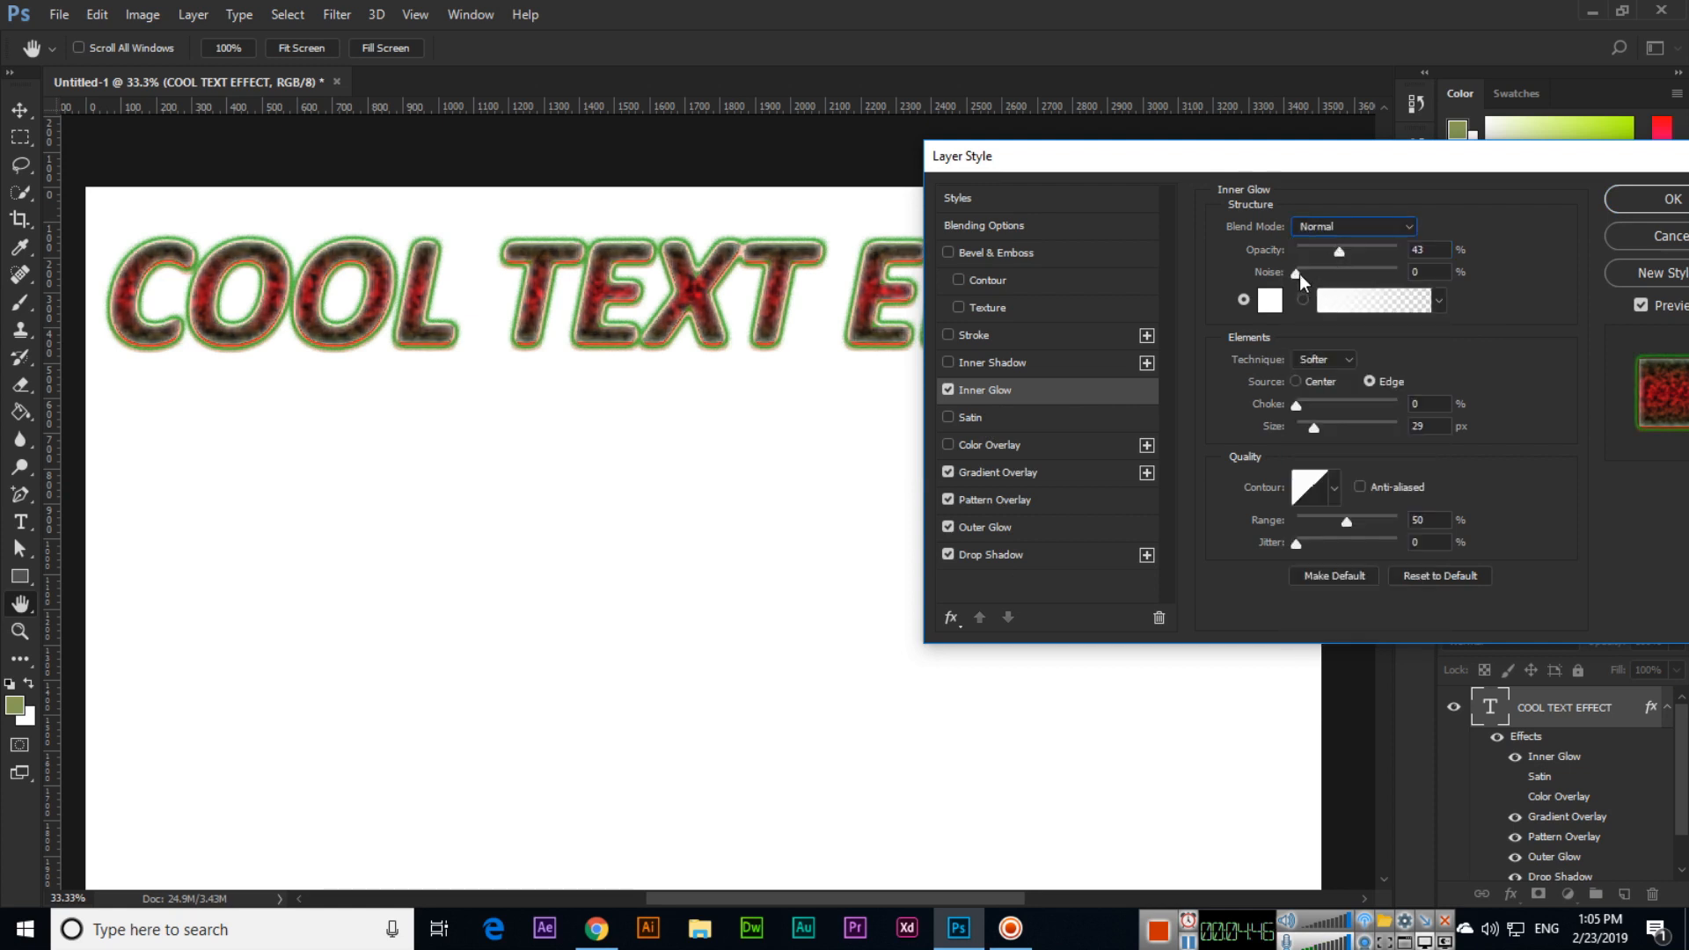
mouse_move(1299, 273)
left_mouse_down()
mouse_move(1340, 271)
mouse_move(1312, 275)
mouse_move(1324, 281)
left_mouse_up()
Change the inner glow's color to a muted red
left_click(1270, 302)
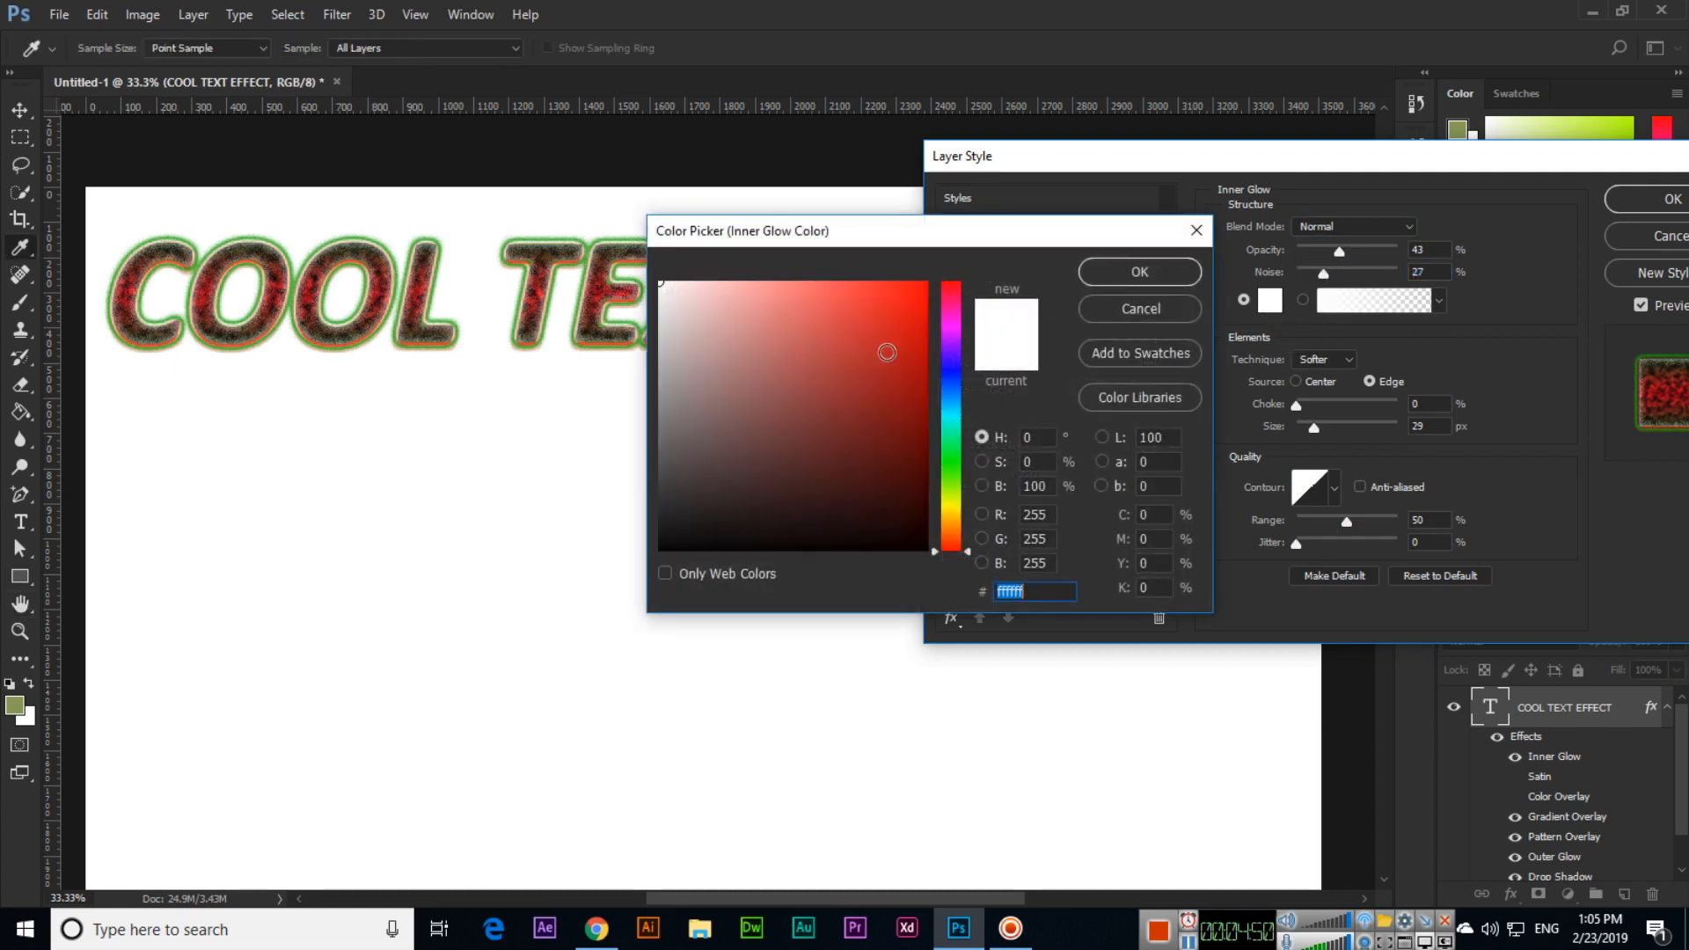
left_click(916, 335)
mouse_move(902, 325)
left_mouse_down()
mouse_move(860, 391)
mouse_move(807, 377)
left_mouse_up()
key("Return")
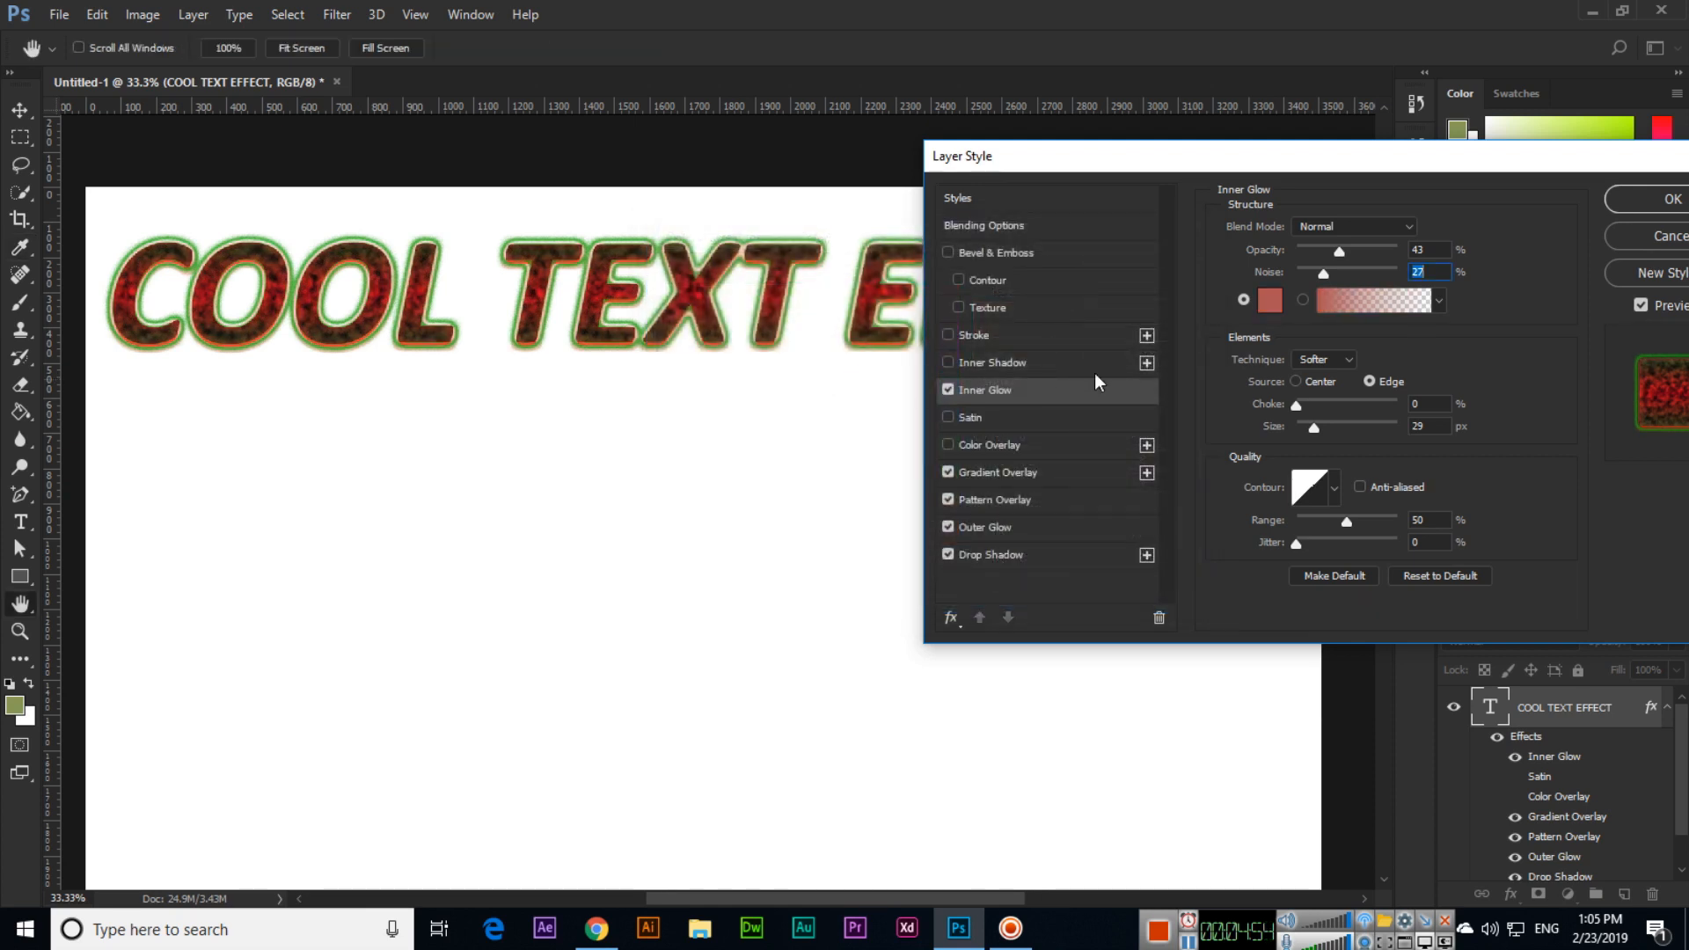
Set the inner glow's technique to Precise, its choke to 58% and its size to 13 px
left_click(1337, 368)
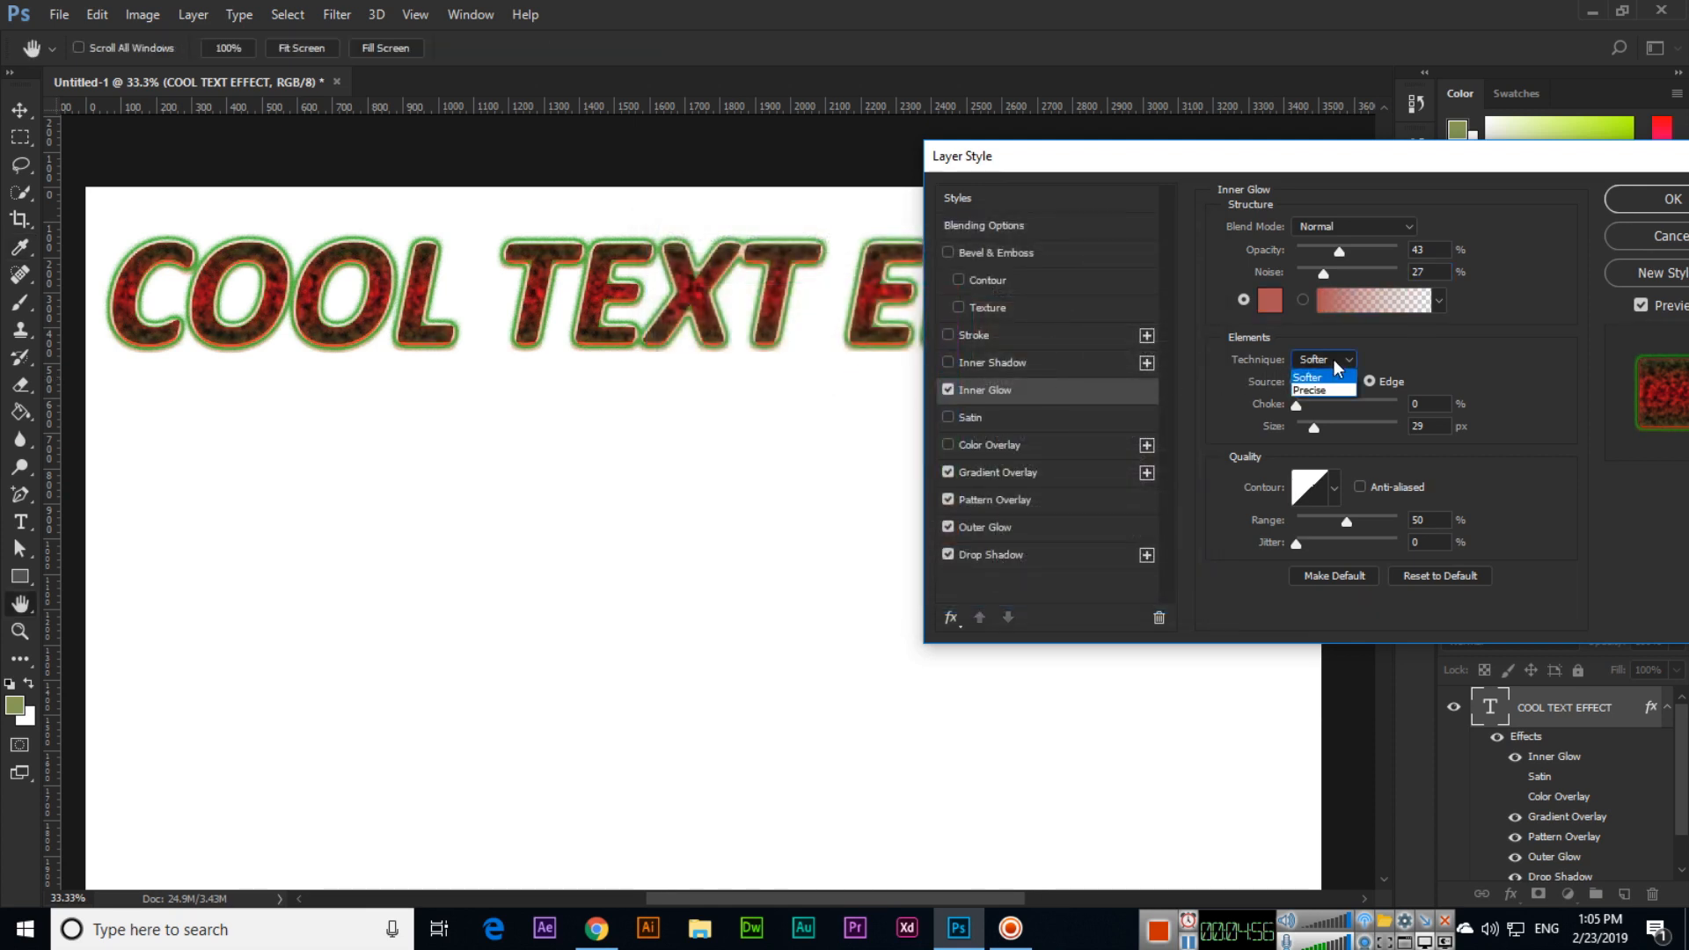
left_click(1322, 392)
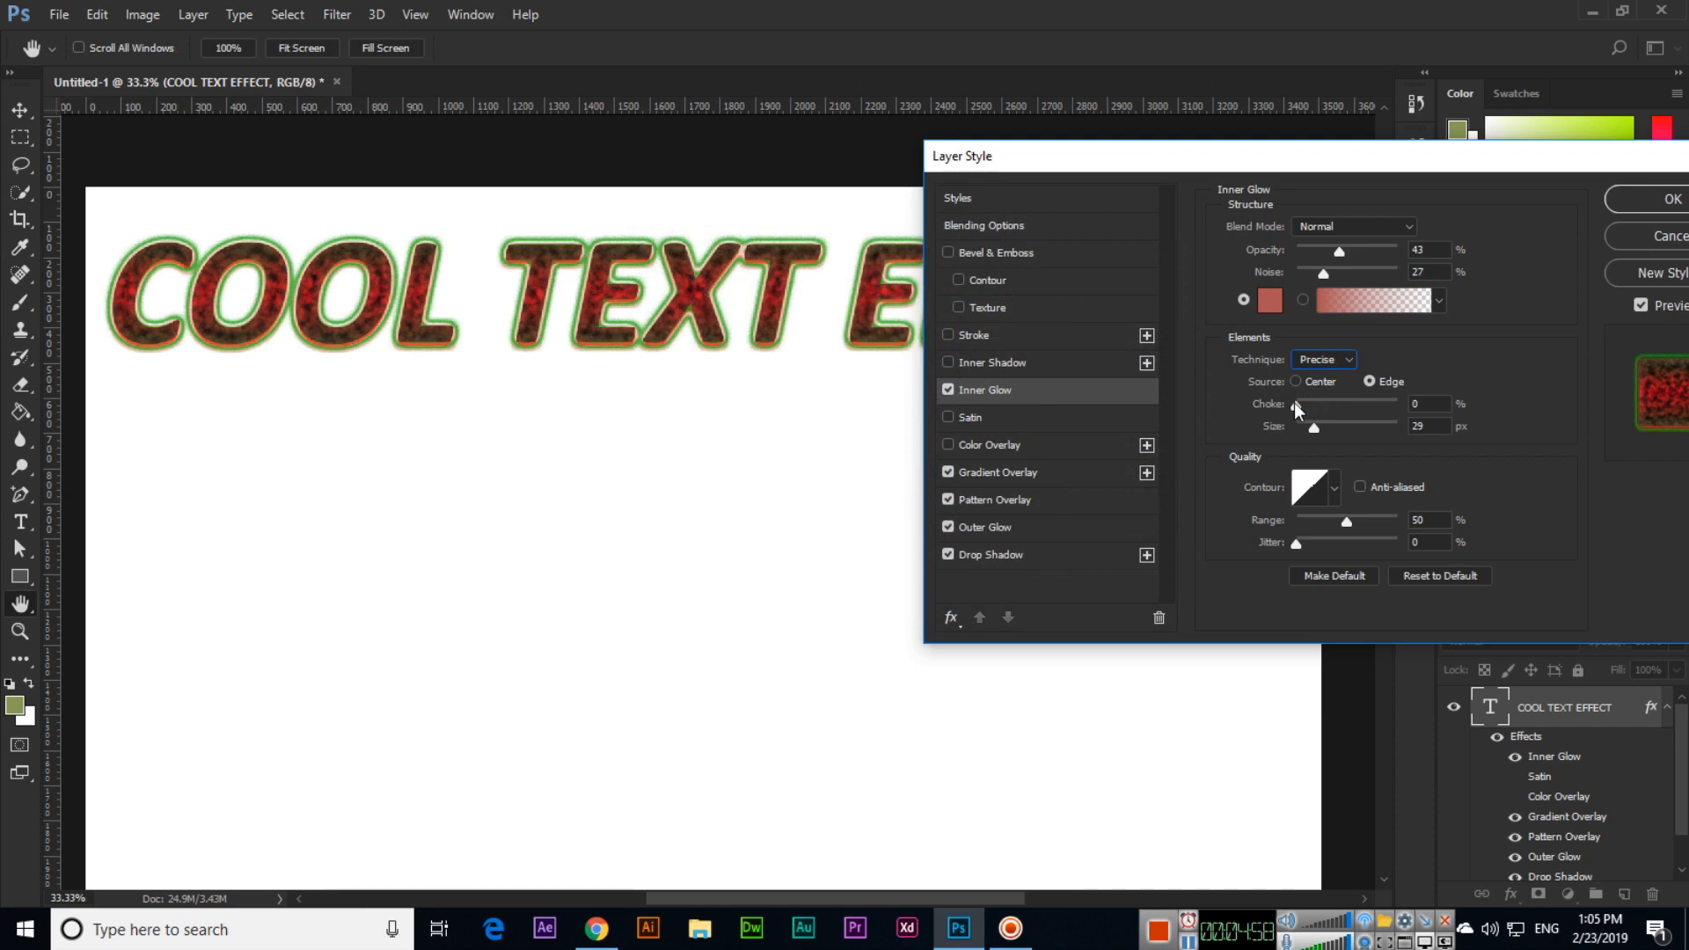
mouse_move(1296, 406)
left_mouse_down()
mouse_move(1380, 410)
mouse_move(1311, 433)
left_mouse_up()
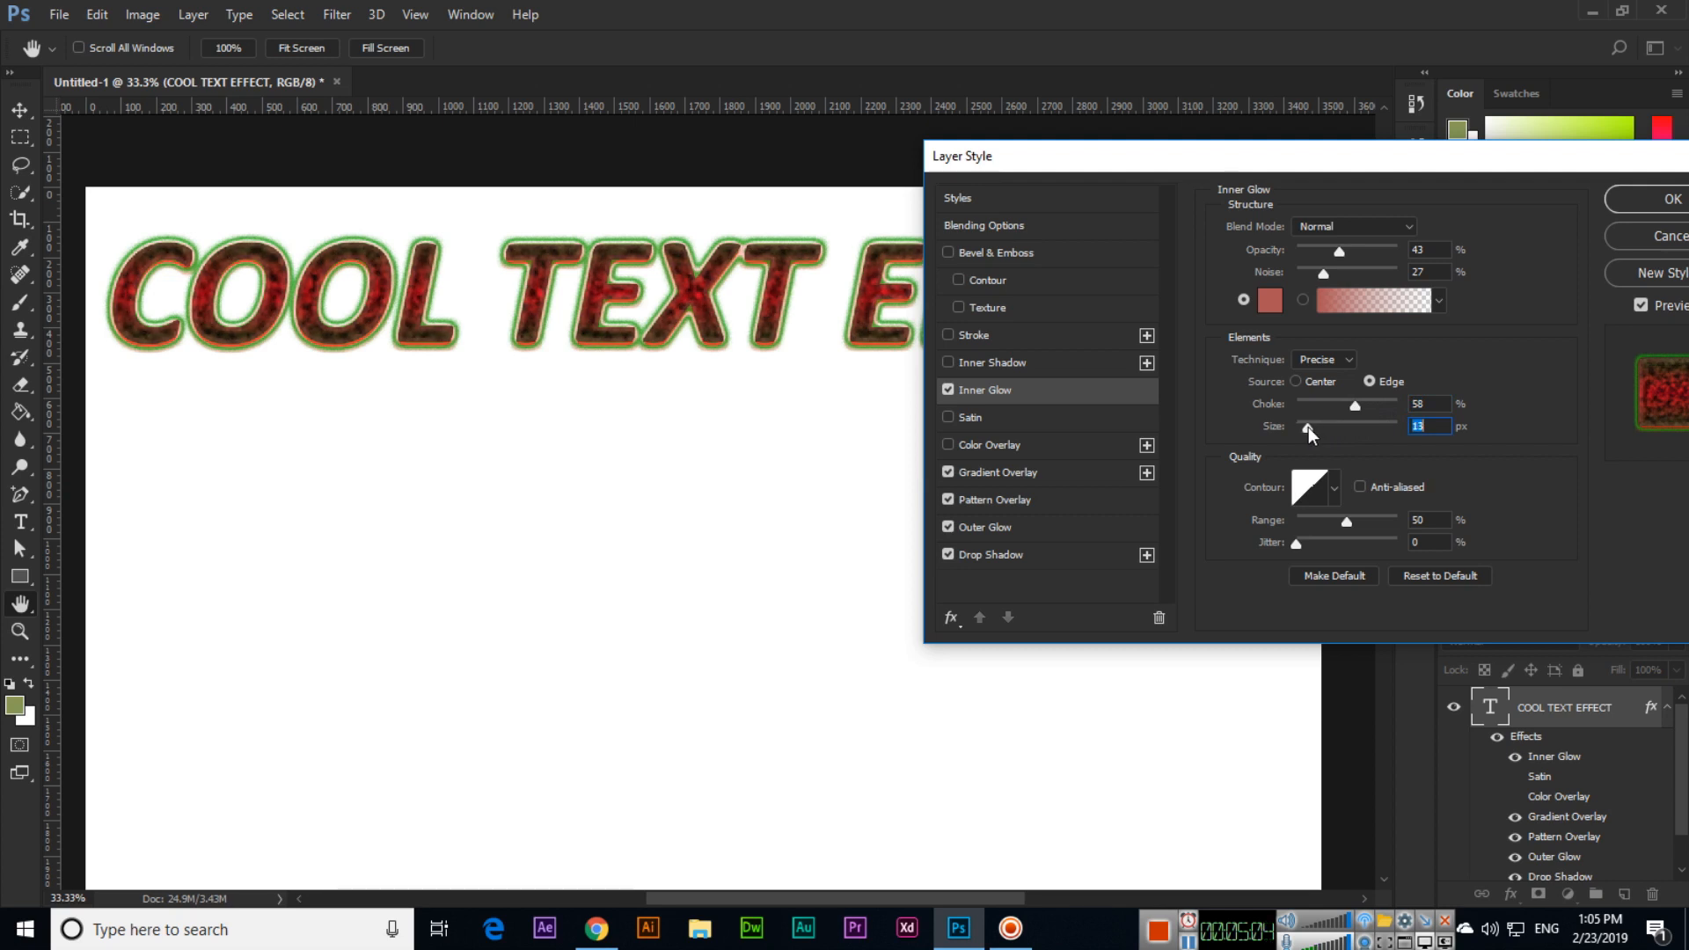
Try several other contours for the inner glow and return to the straight linear contour
left_click(1332, 488)
left_click(1276, 576)
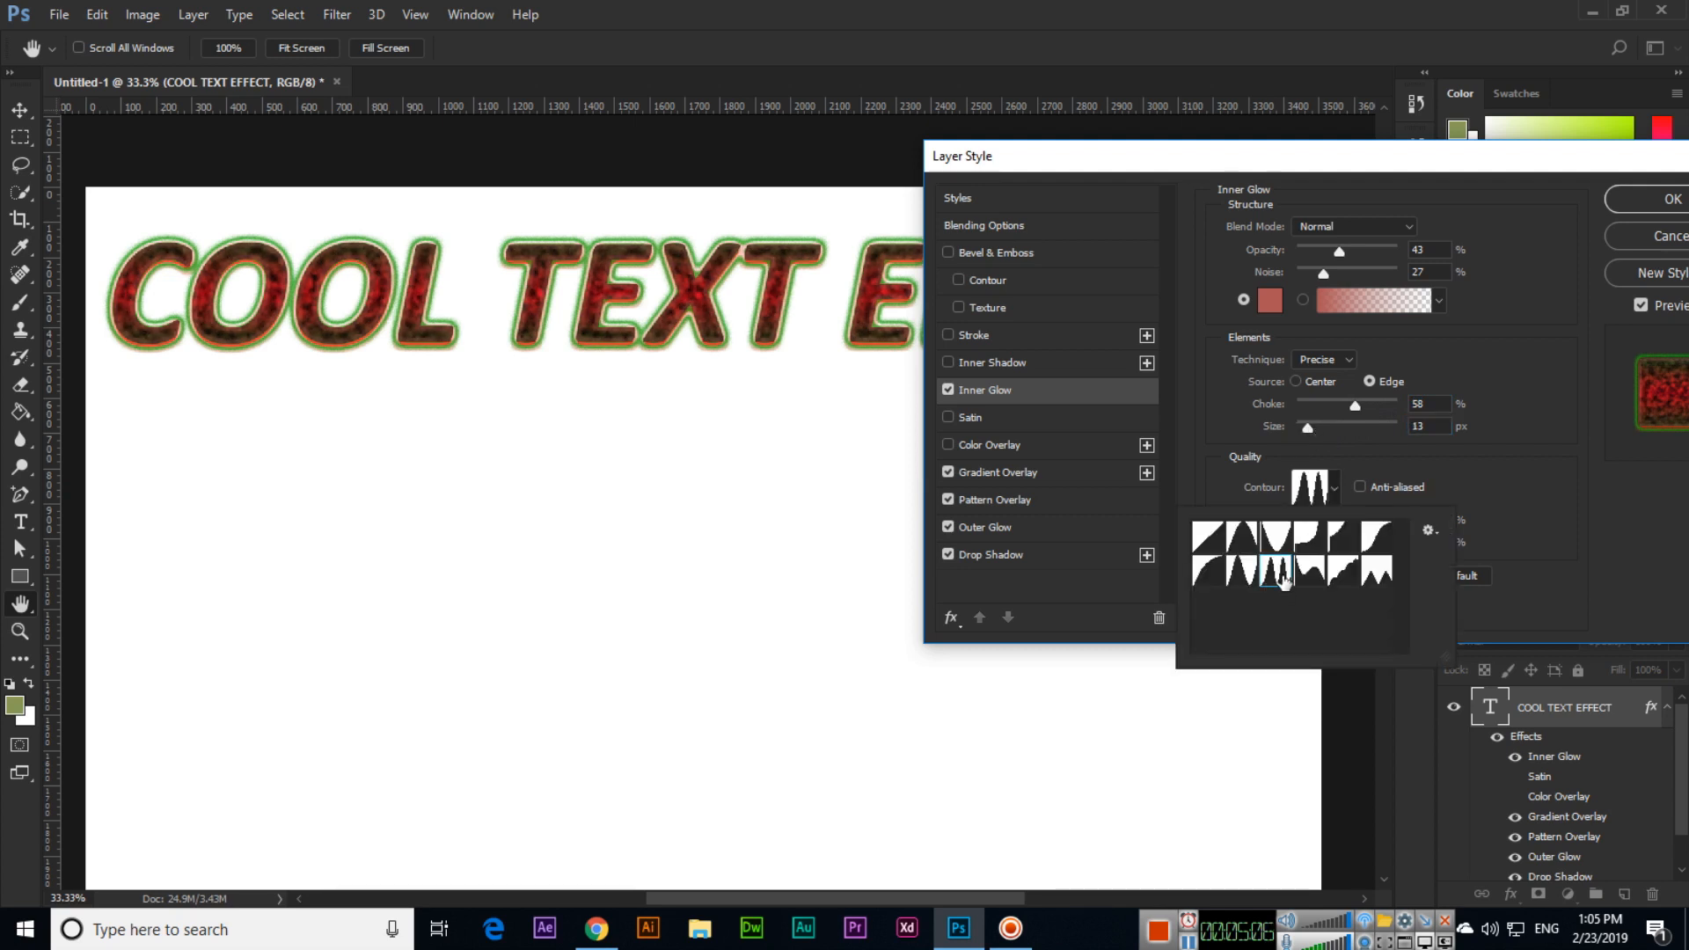
left_click(1236, 576)
left_click(1209, 572)
left_click(1208, 546)
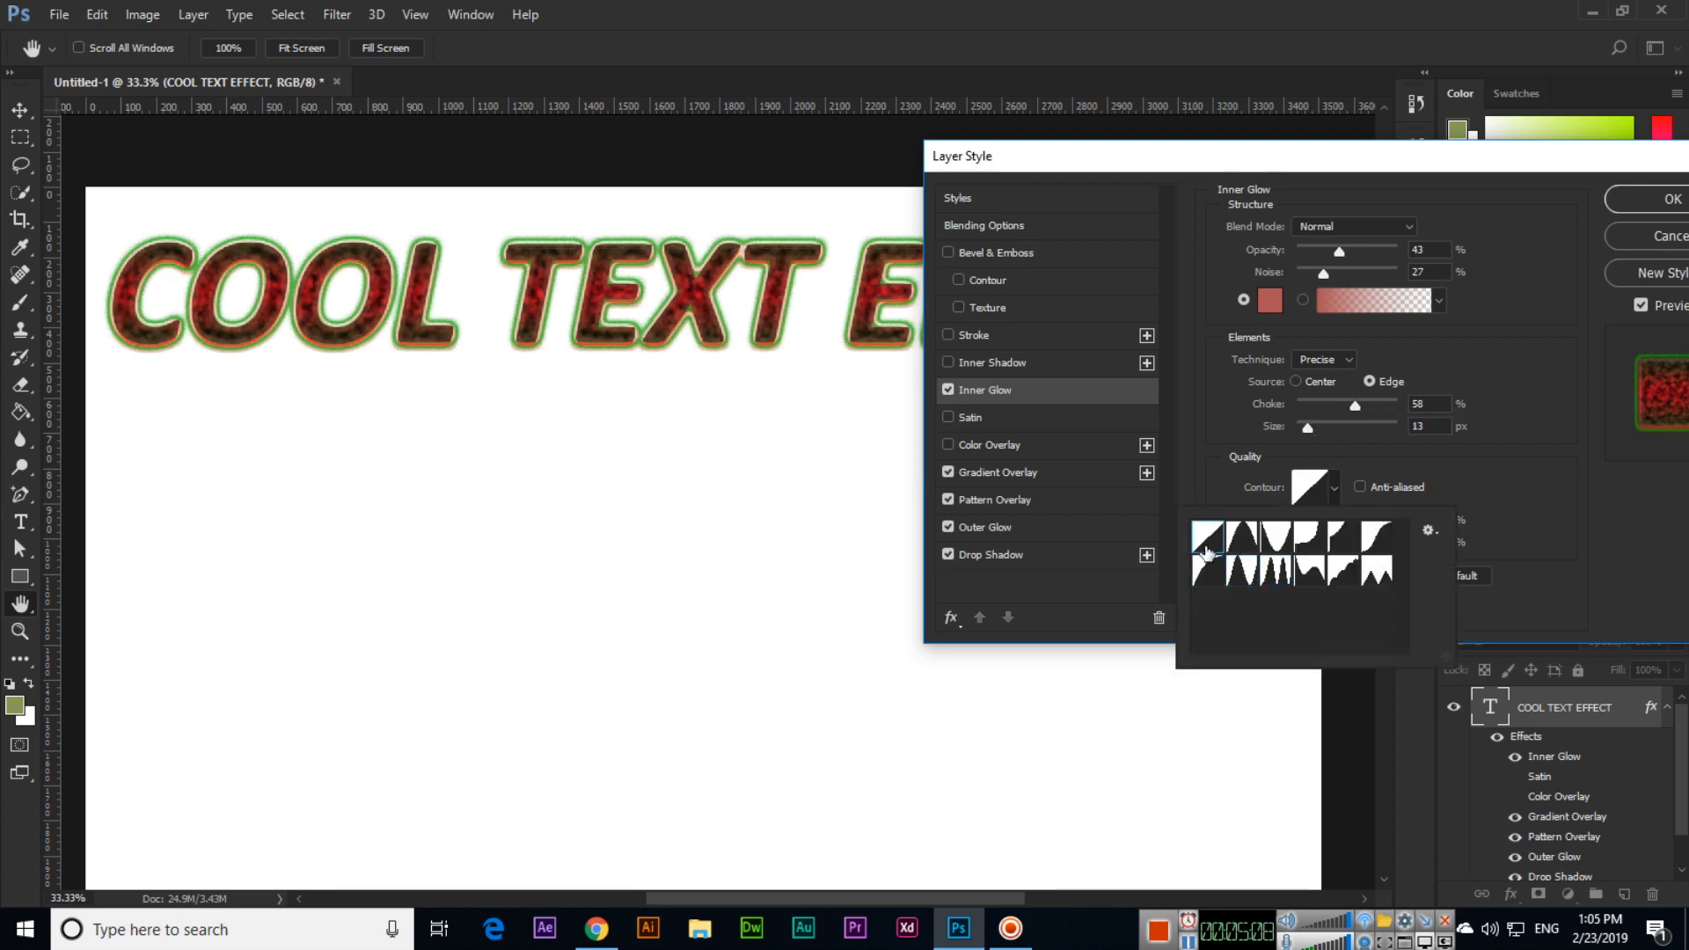
left_click(1540, 523)
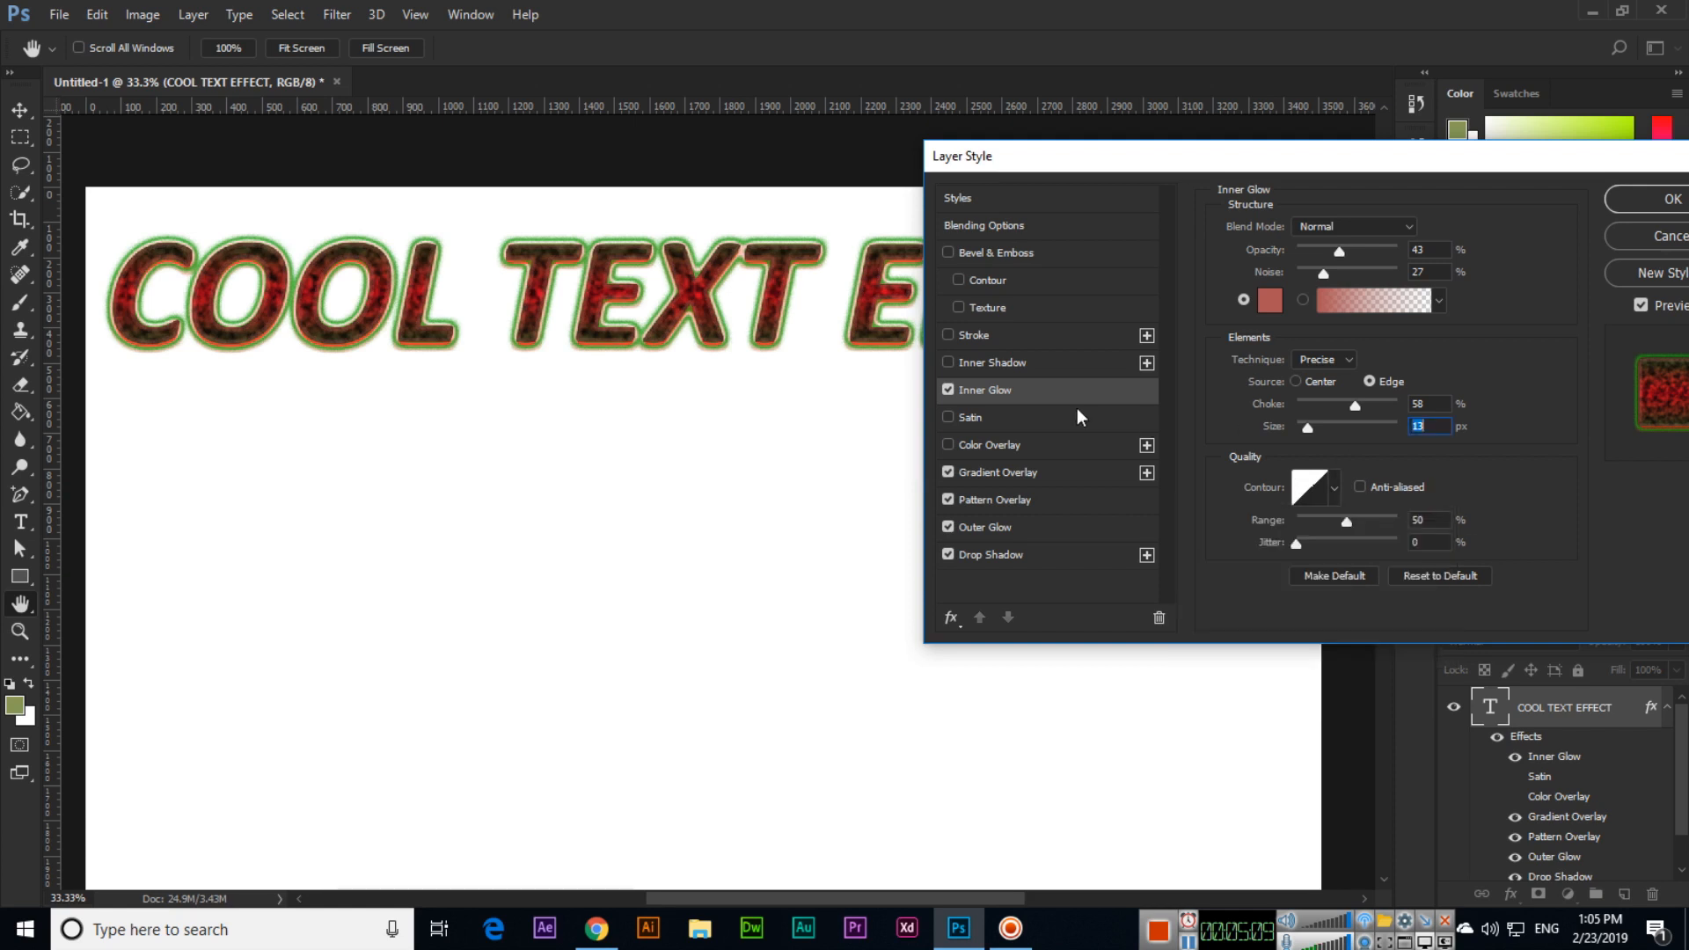
Add an inner shadow to the text with Normal blend mode and a bright blue color
left_click(1011, 366)
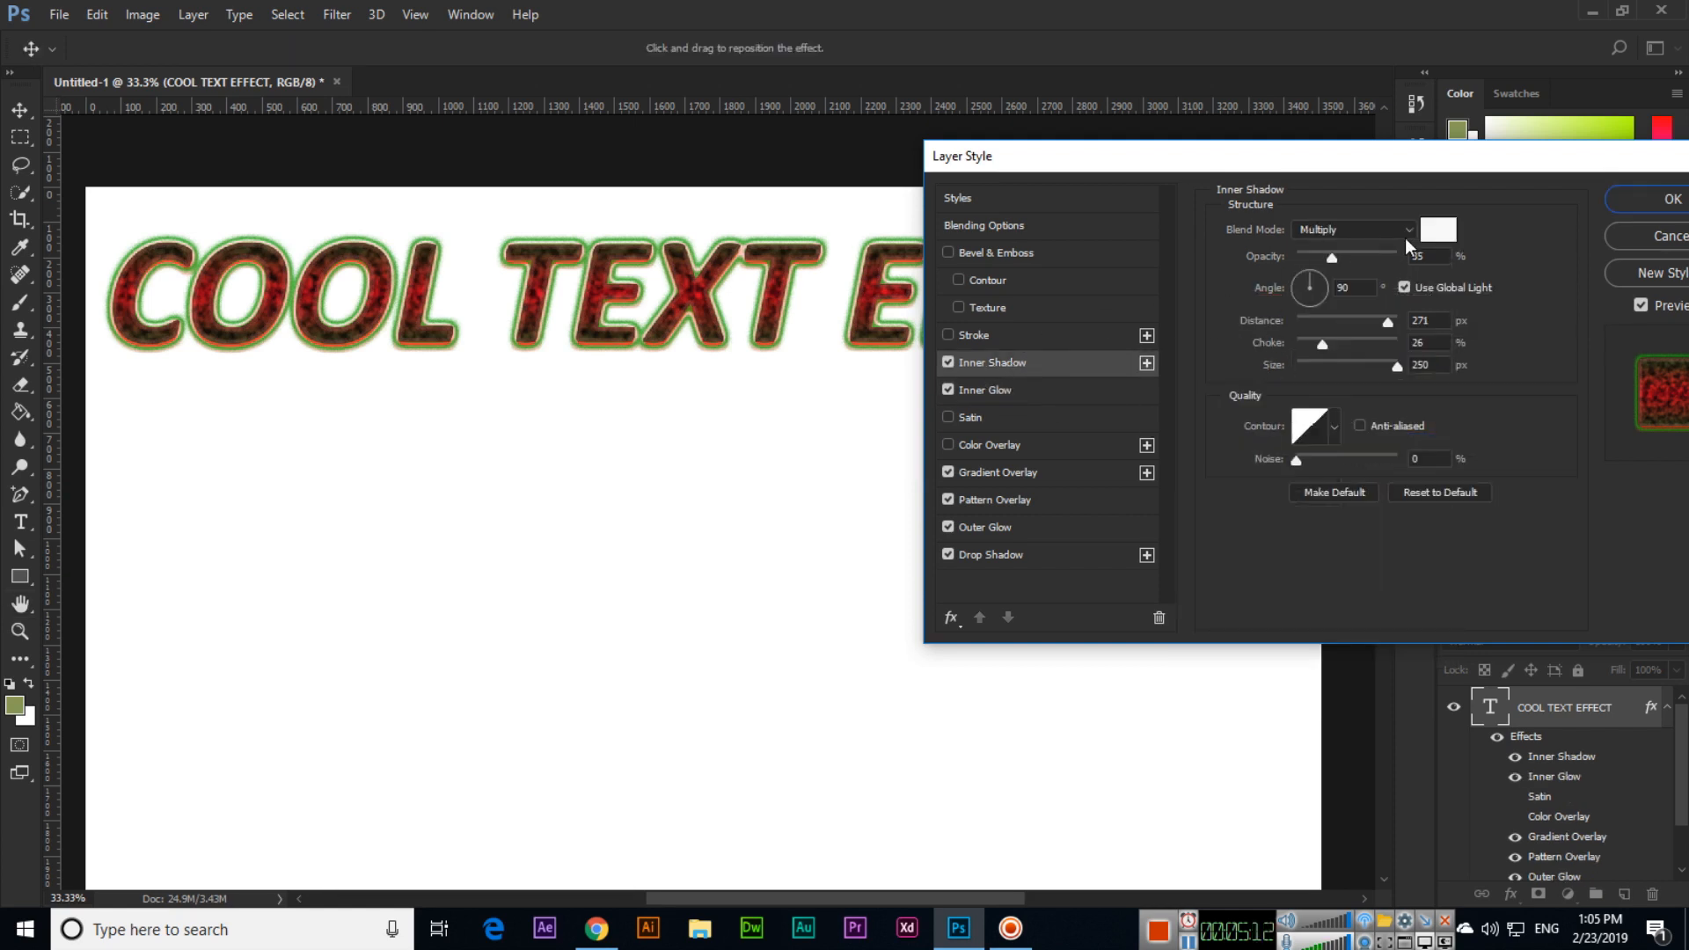
left_click(1406, 234)
left_click(1335, 242)
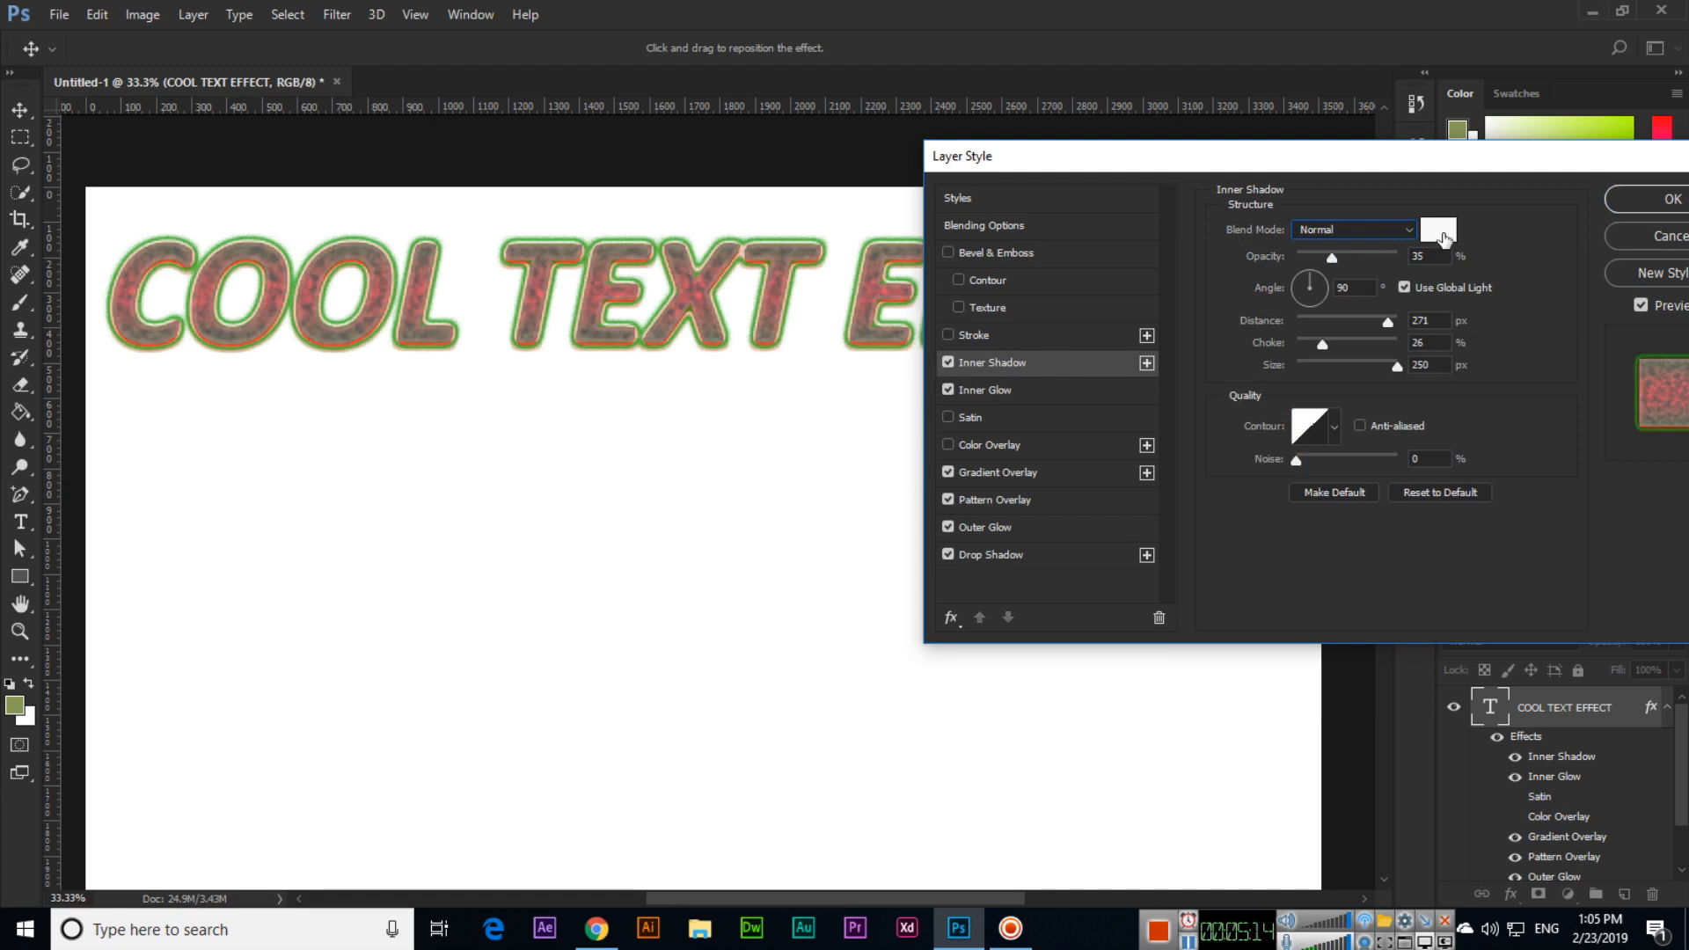
left_click(1441, 233)
left_click(954, 384)
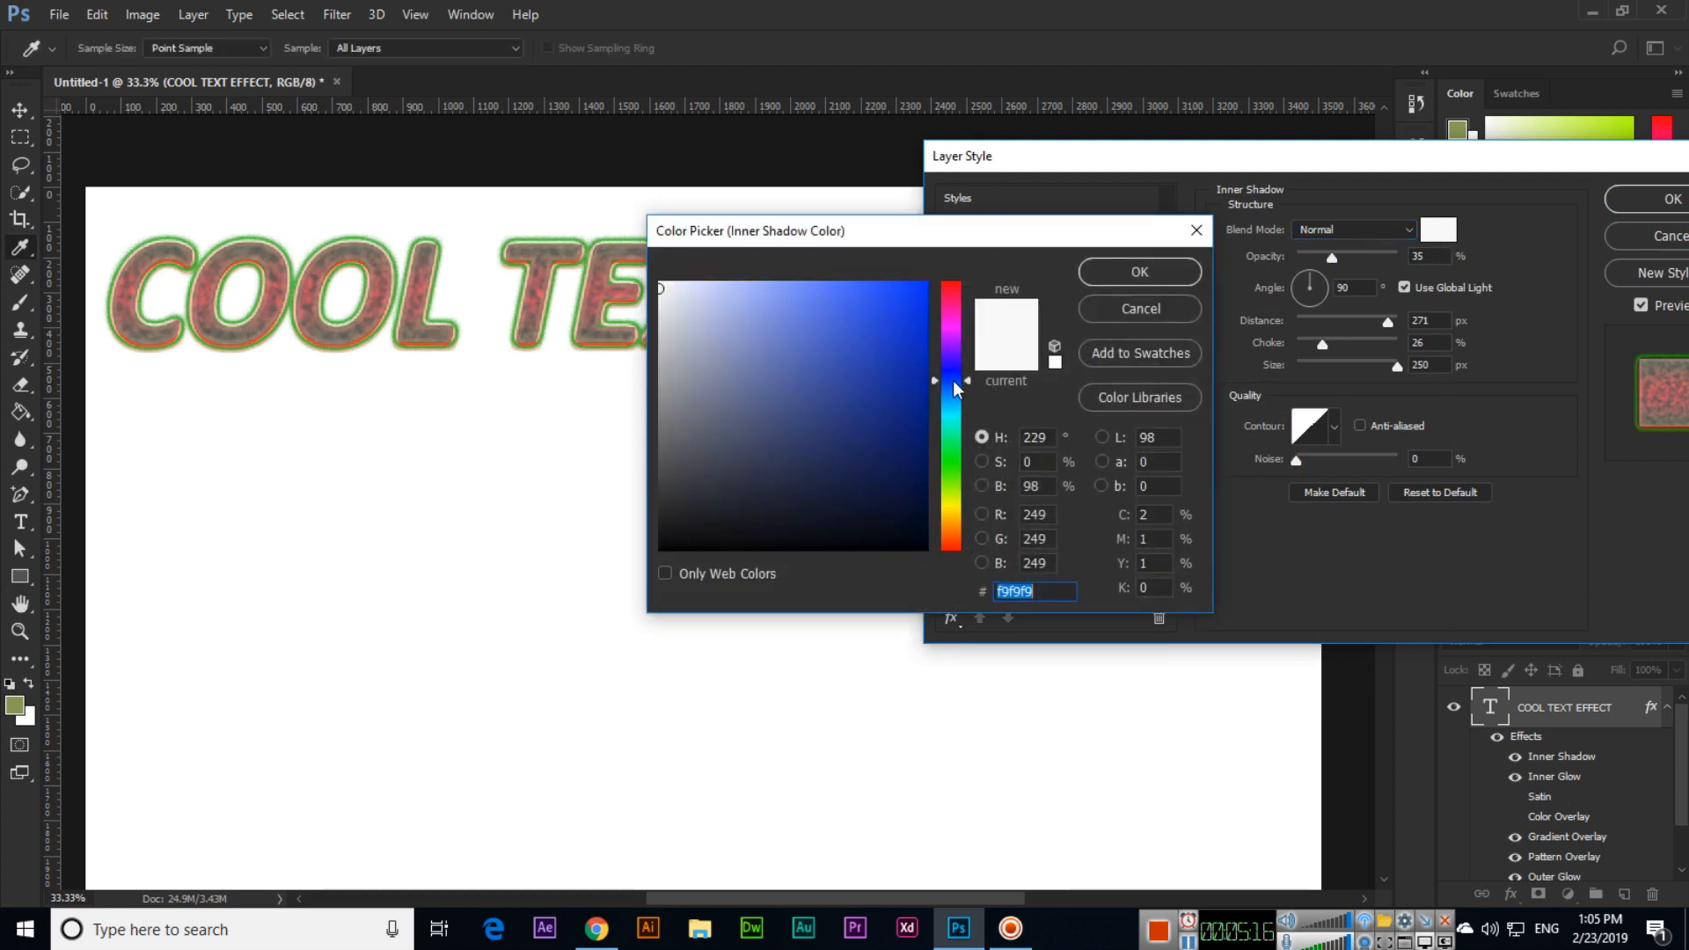
left_click(931, 289)
key("Return")
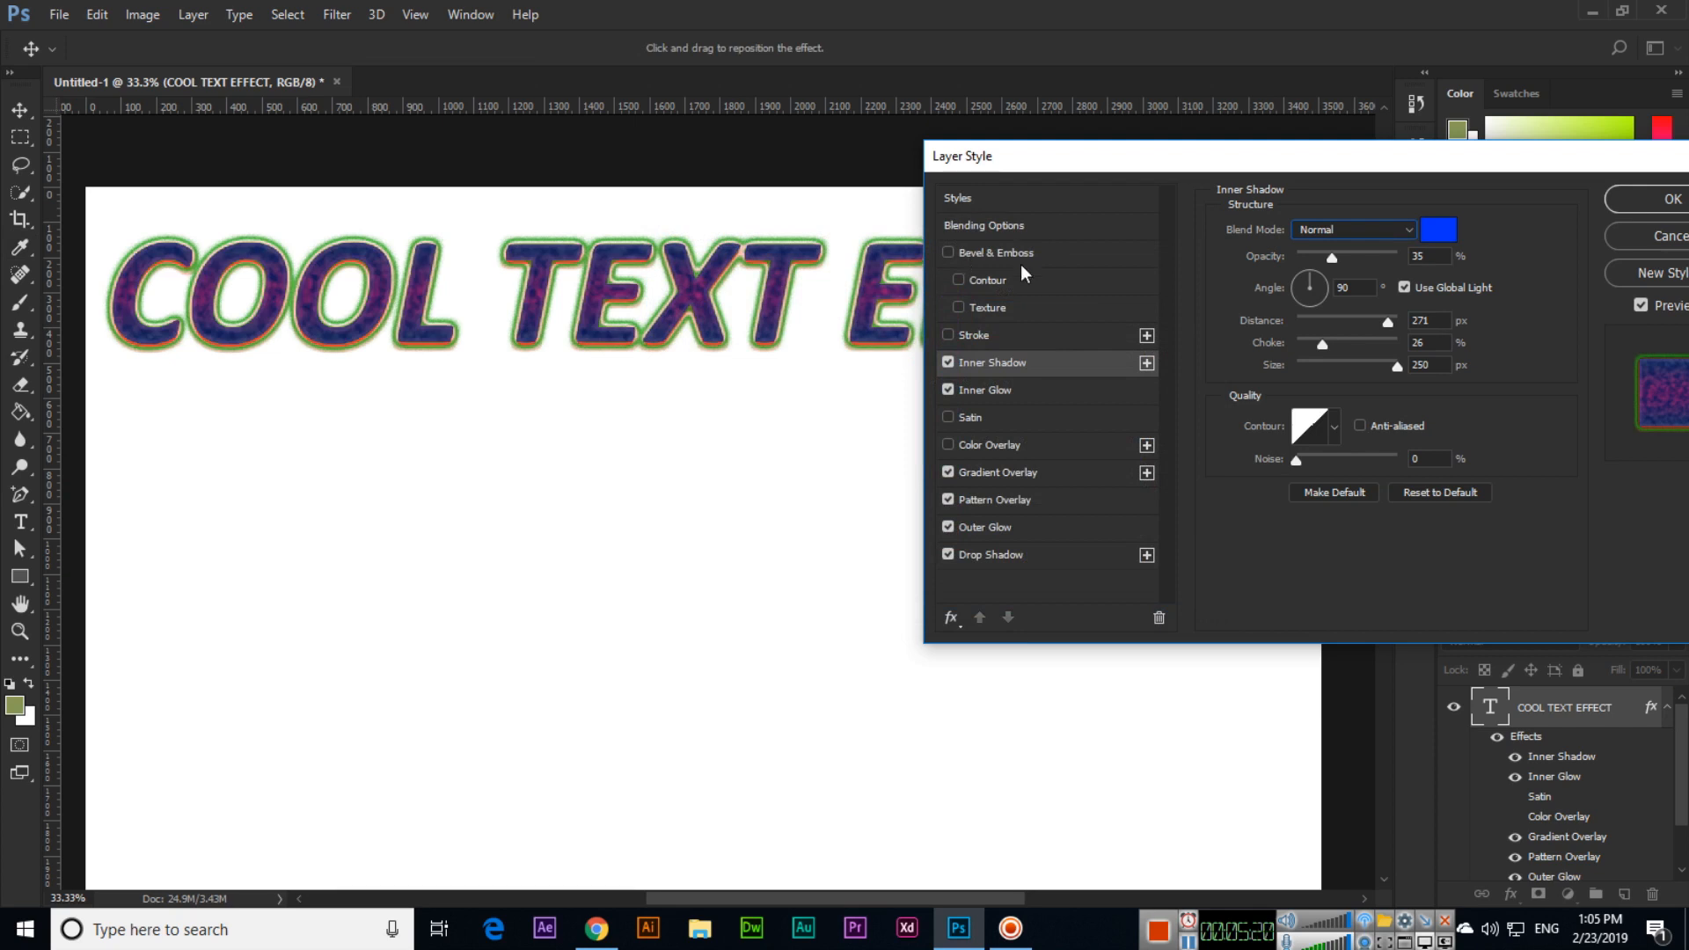
Set the inner shadow's distance to 10 px, choke to 14% and size to 38 px, and apply the descending wave-shaped contour
left_click_drag(1388, 322, 1317, 369)
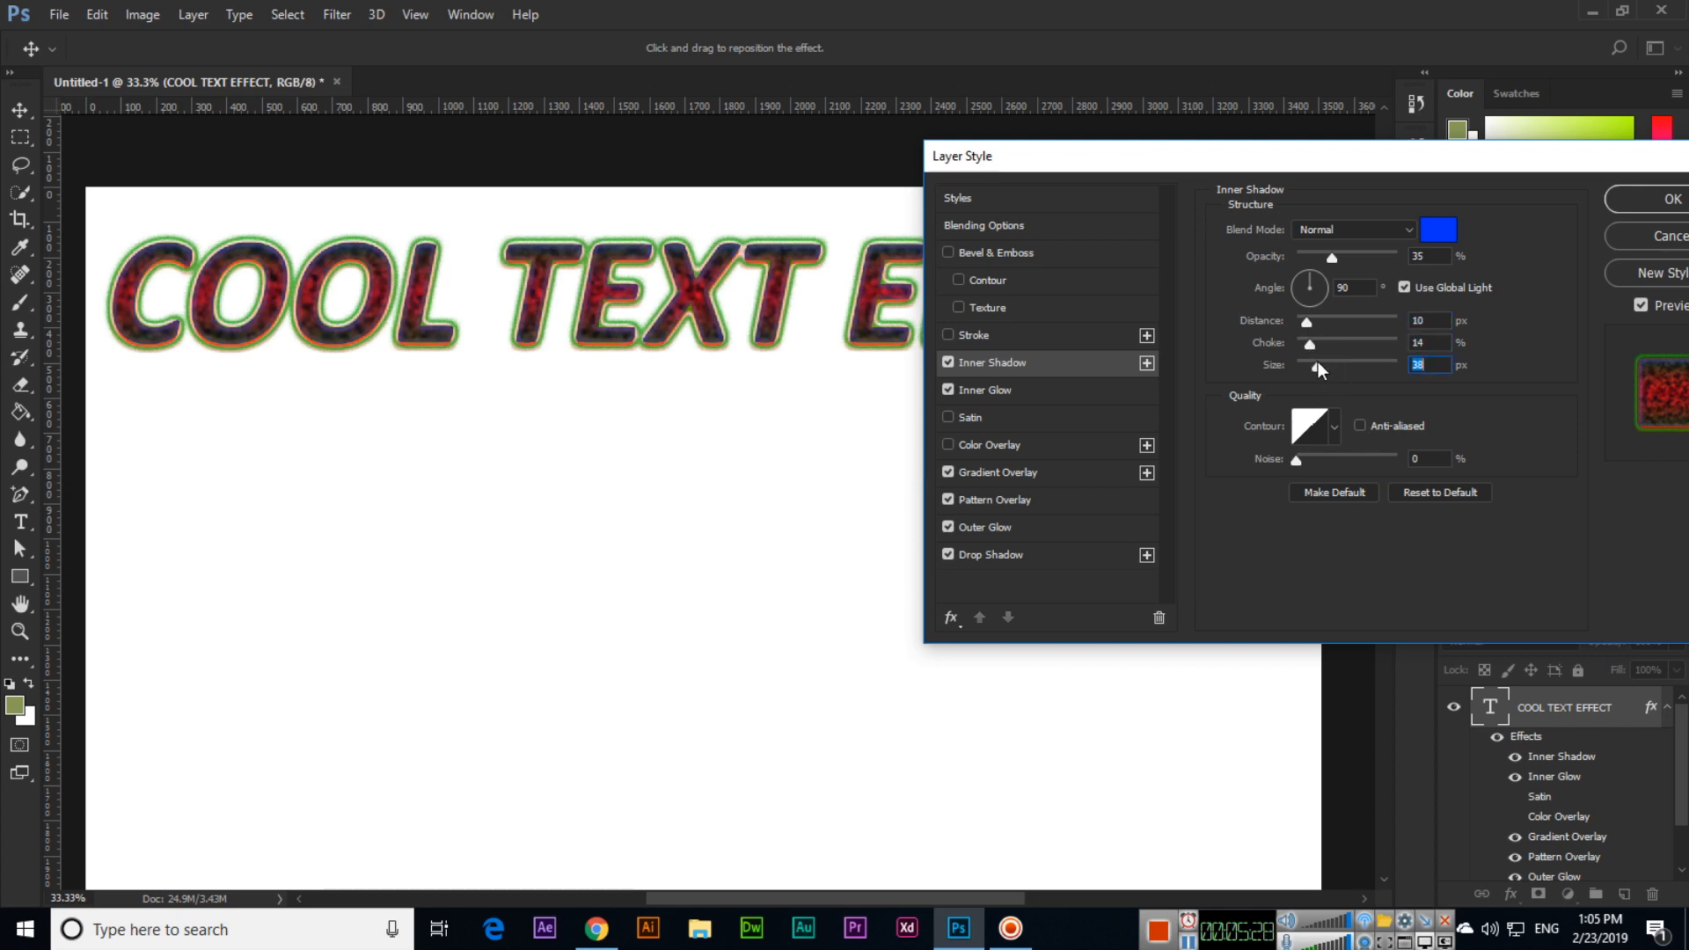
left_click(1336, 428)
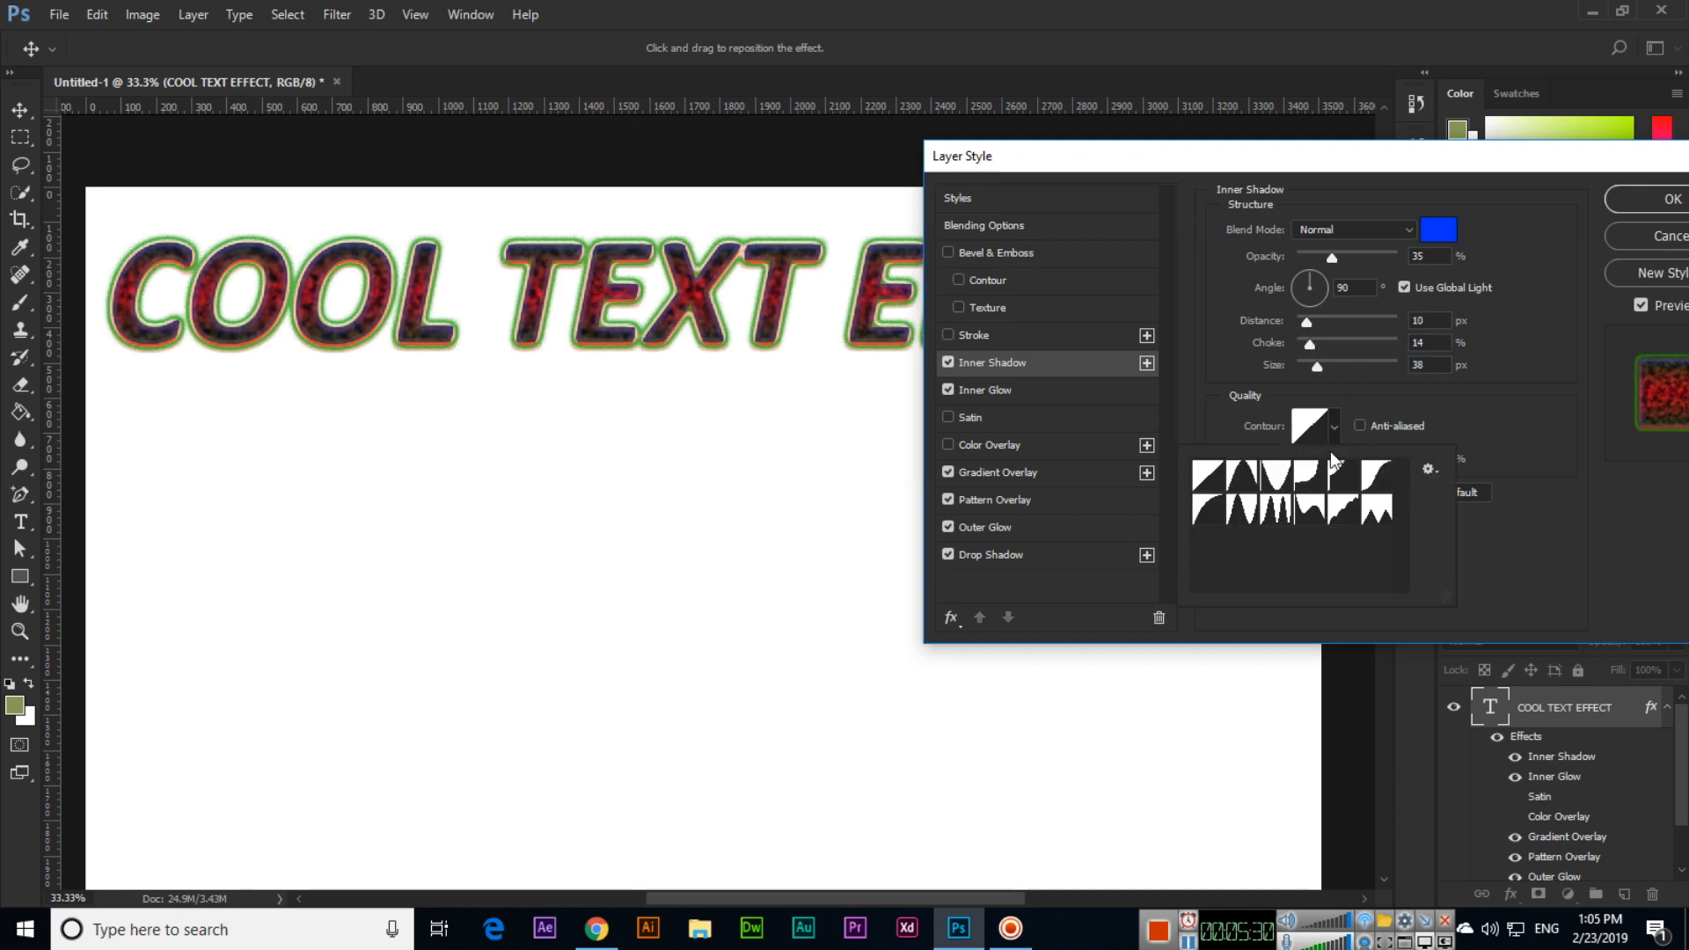
left_click(1263, 519)
left_click(1310, 517)
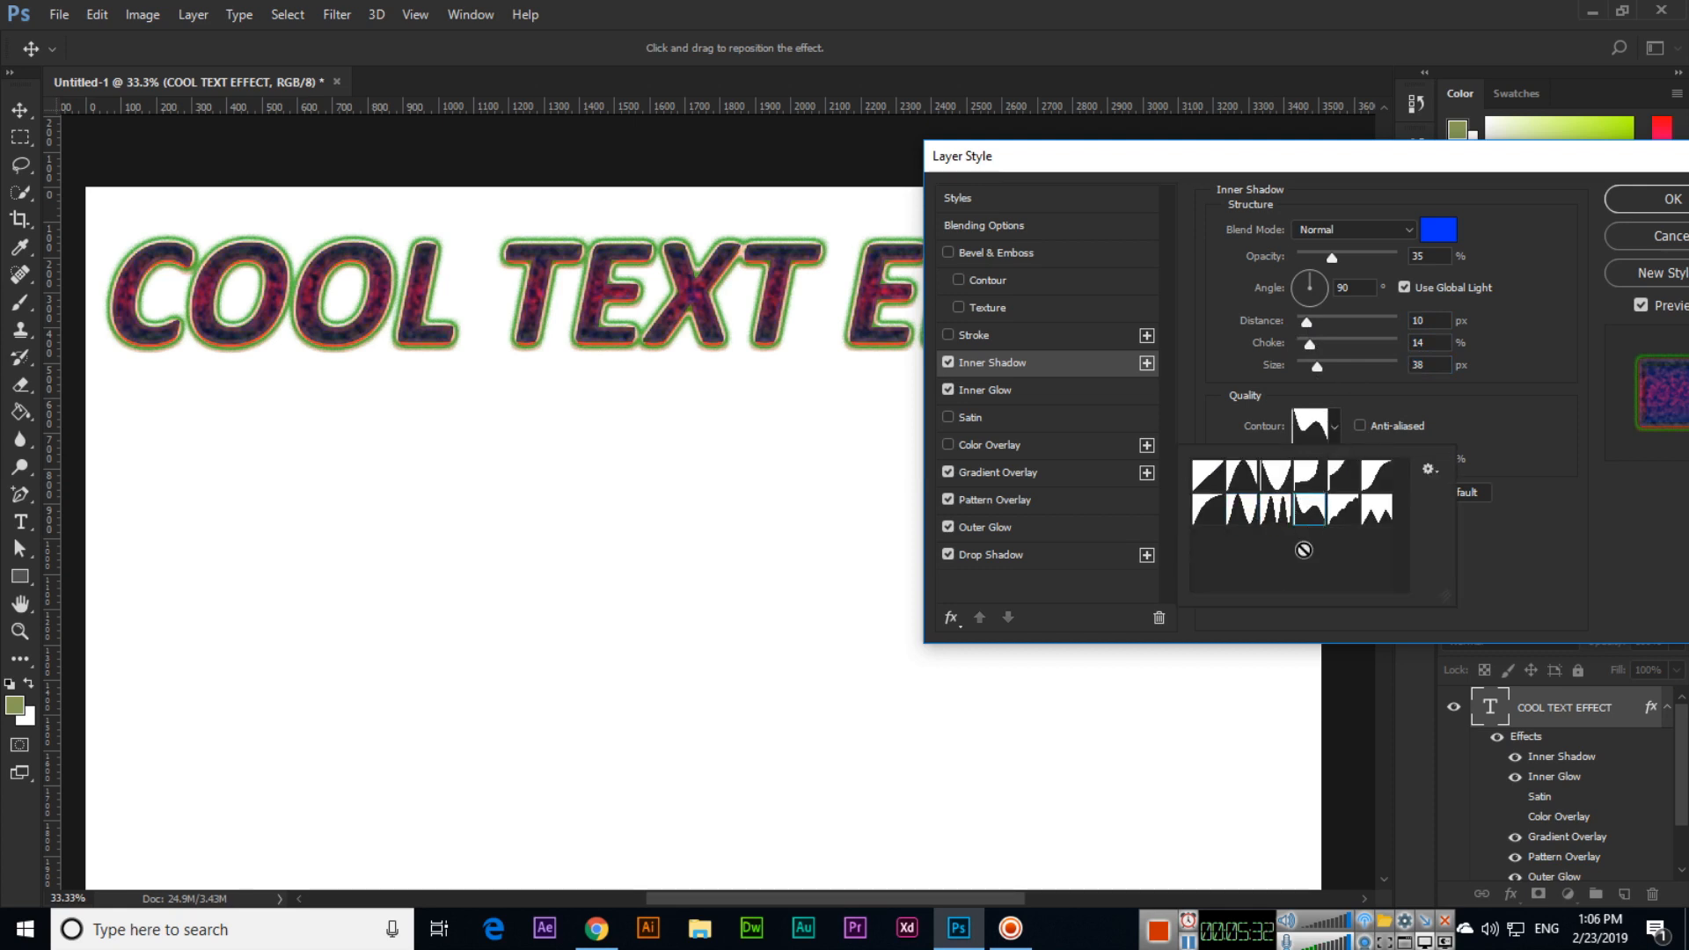
left_click(1189, 941)
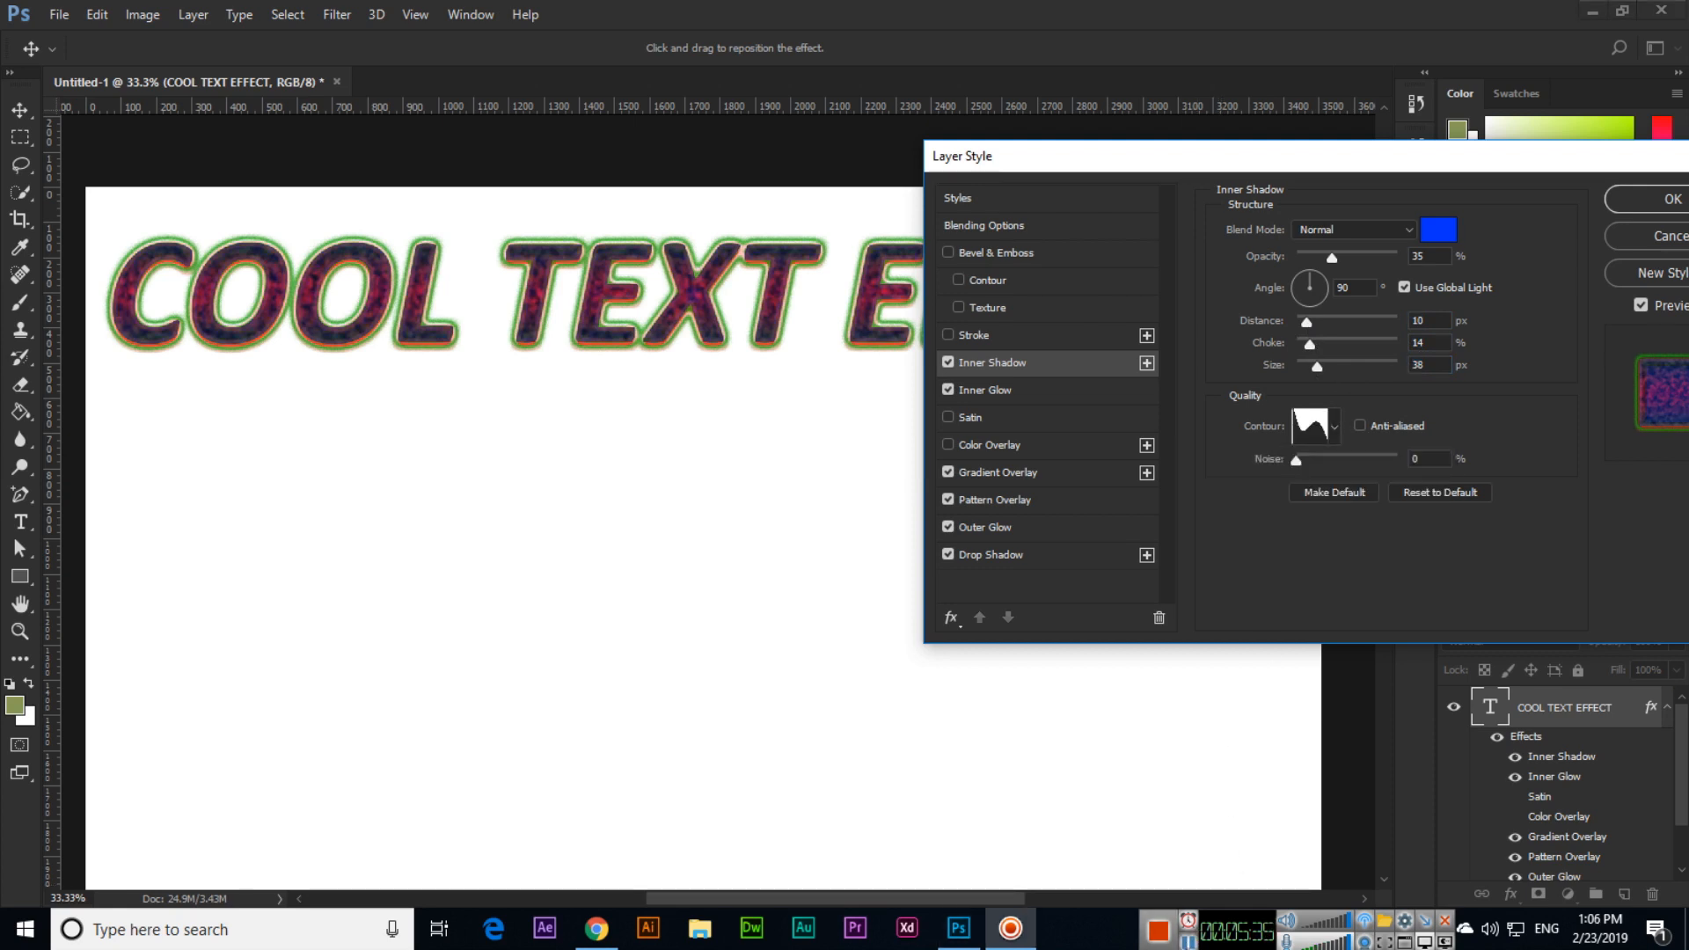
Add a stroke to the text in light pink (#cf8585) with a size of 10 px
left_click(998, 339)
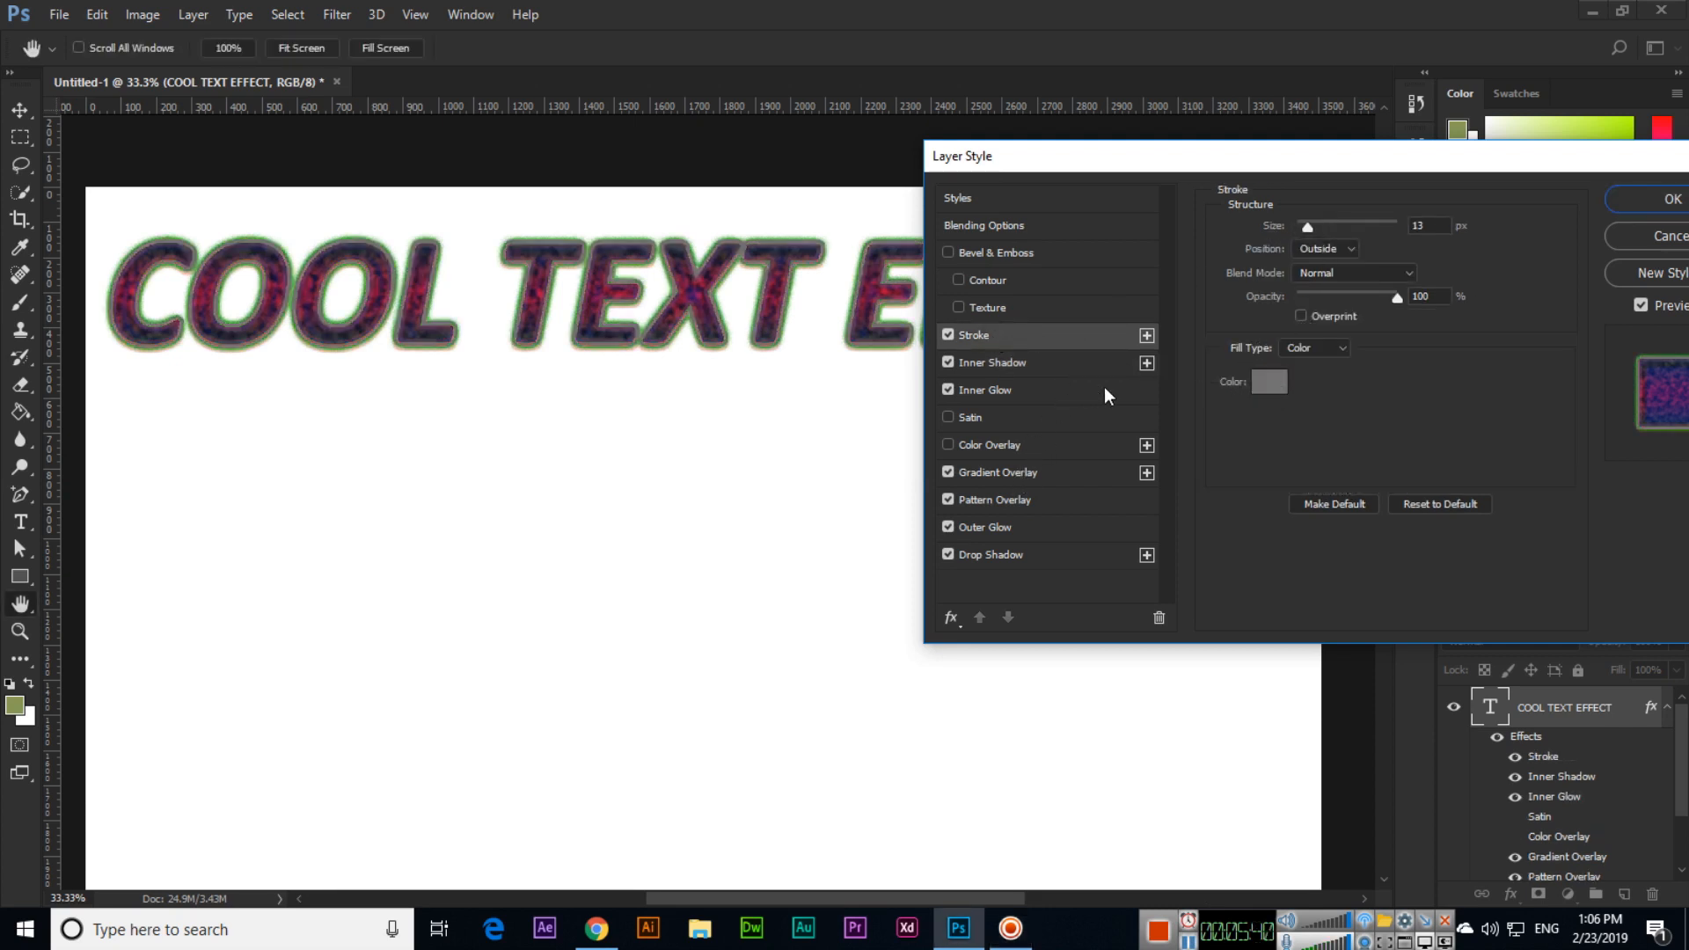
left_click(1270, 382)
left_click_drag(905, 401, 926, 303)
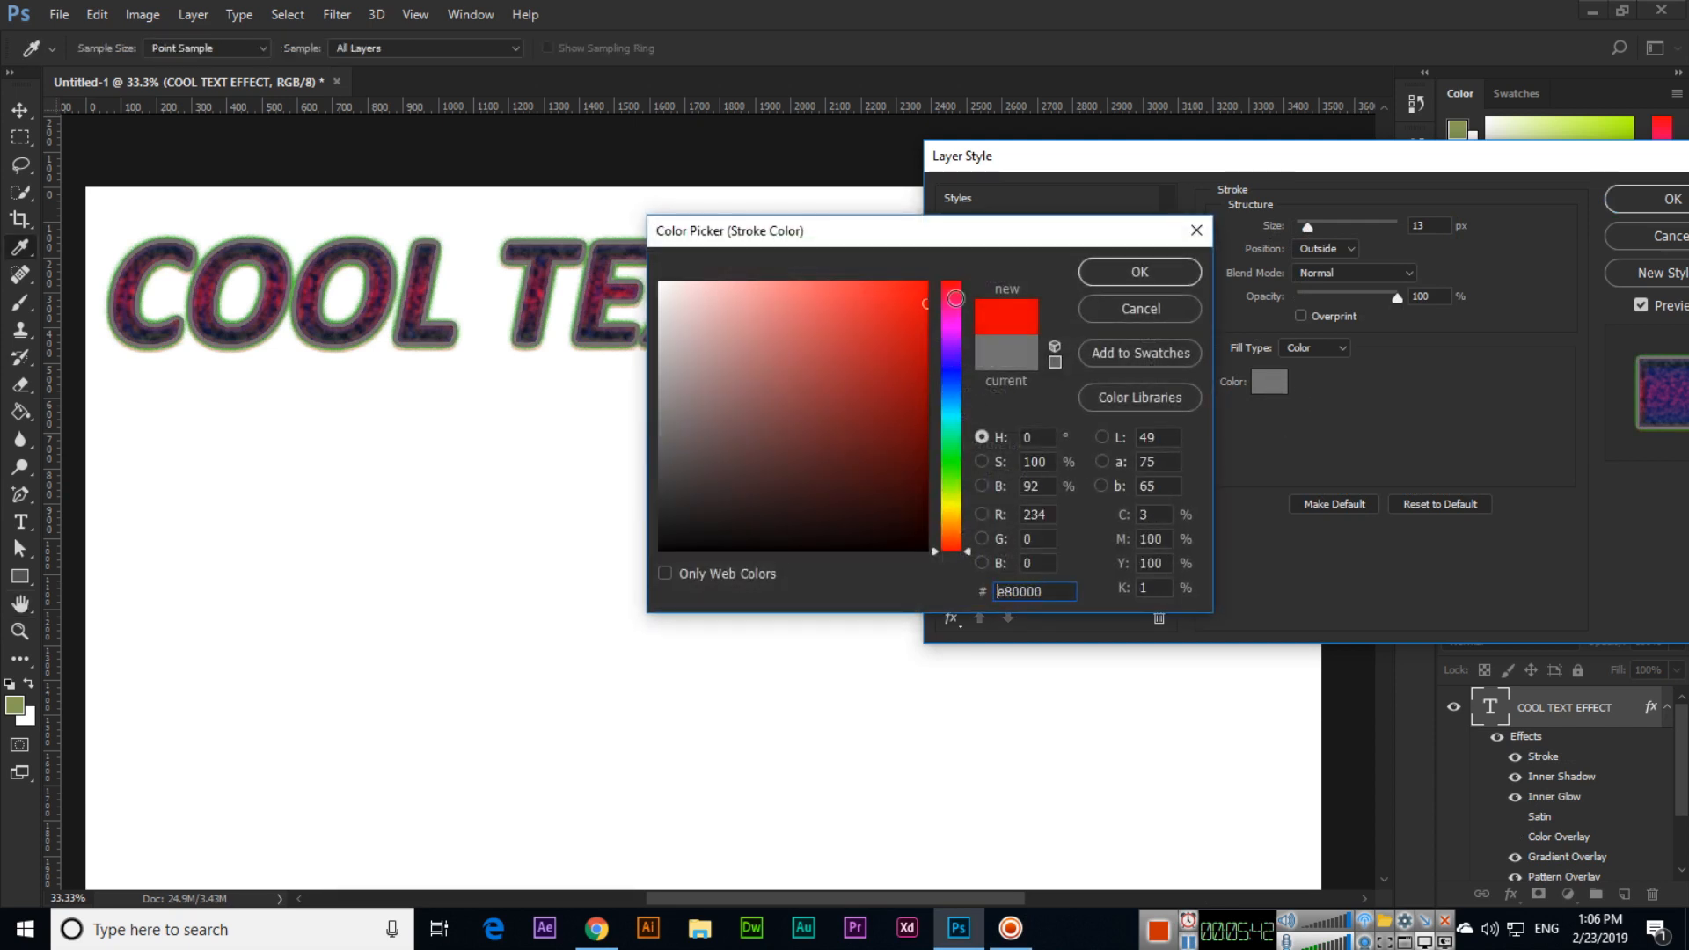
left_click_drag(908, 368, 844, 384)
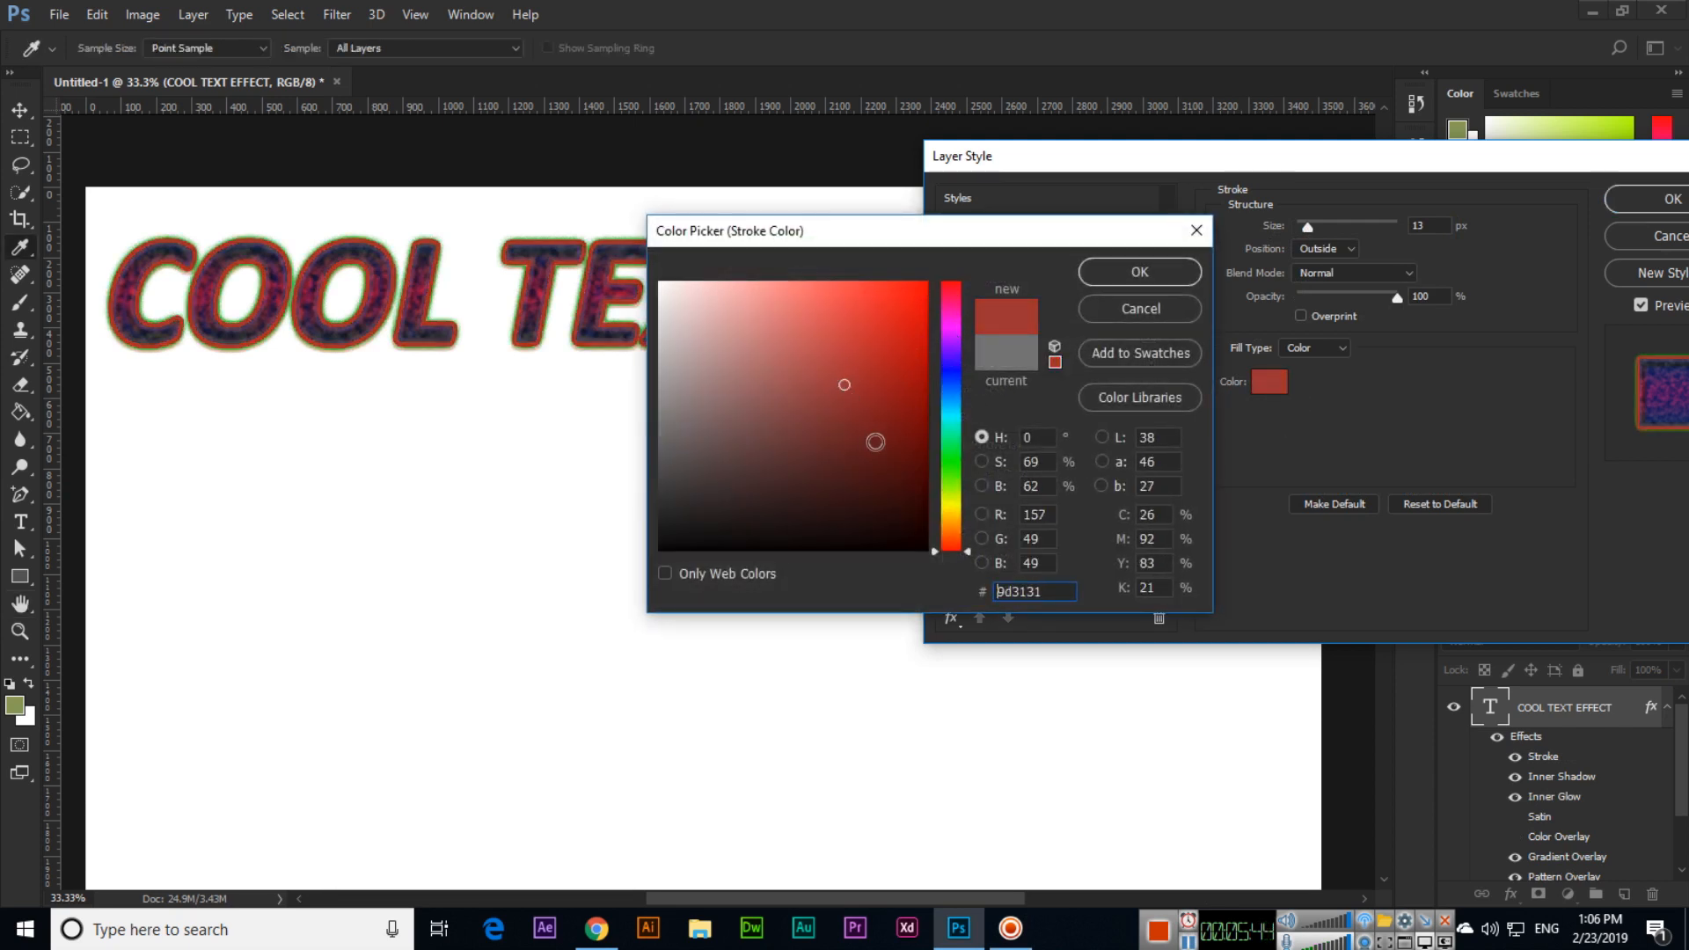
mouse_move(876, 442)
left_mouse_down()
mouse_move(862, 480)
mouse_move(909, 589)
mouse_move(815, 377)
mouse_move(755, 331)
left_mouse_up()
key("space")
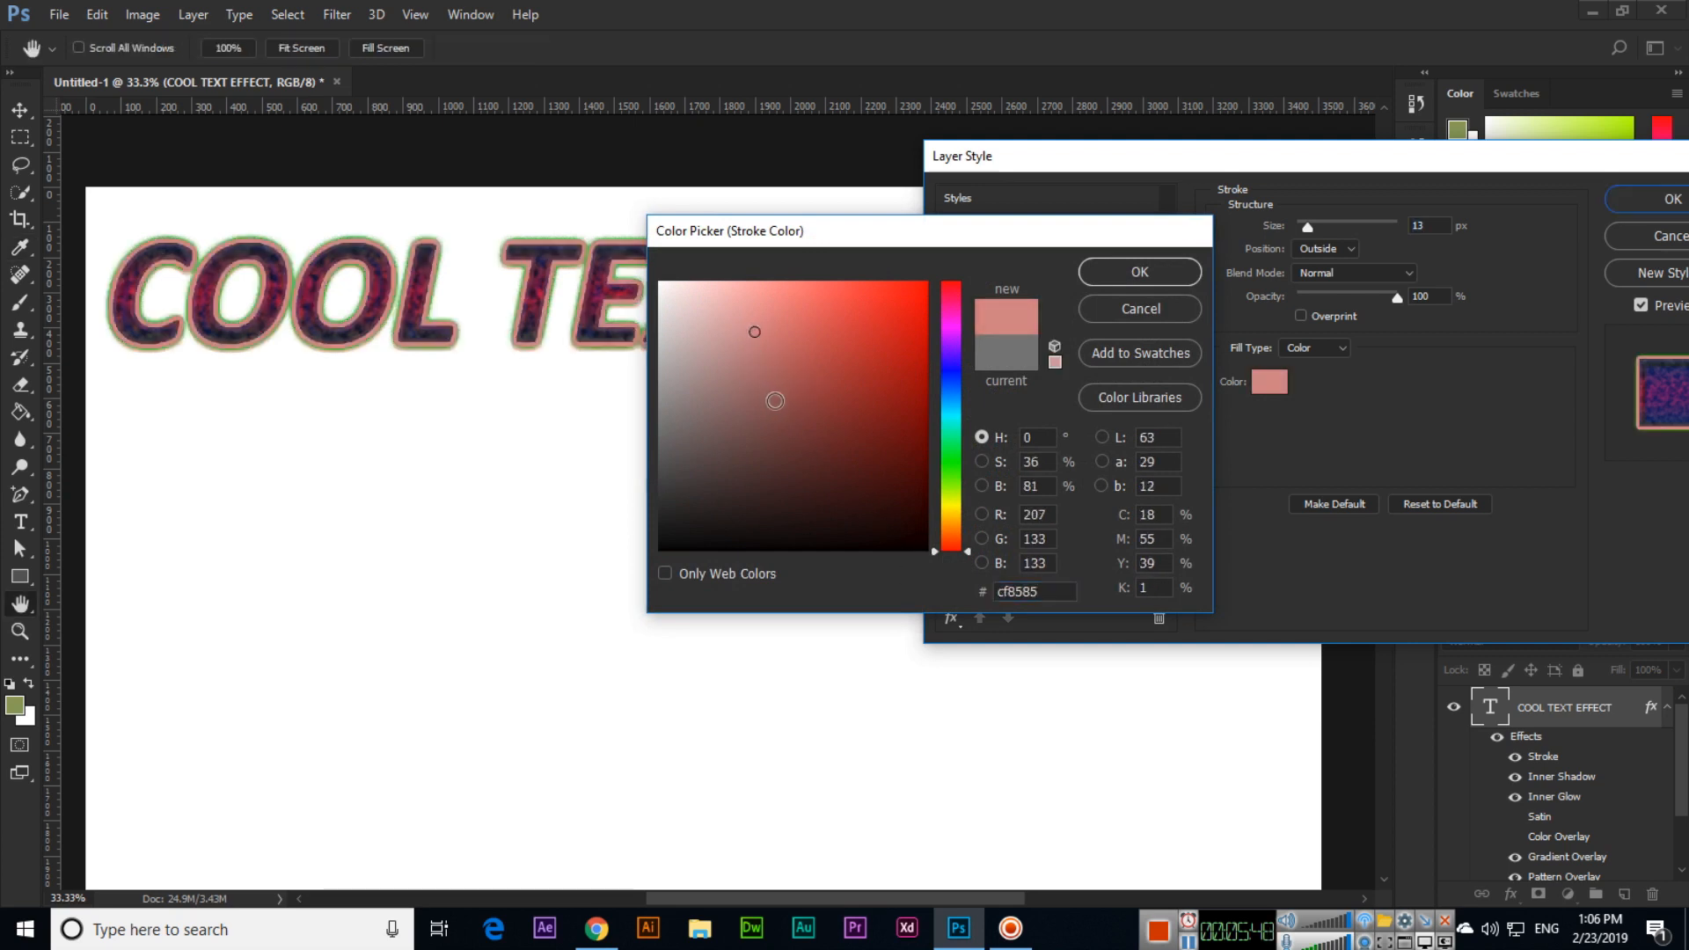
key("Return")
left_click_drag(1310, 230, 1310, 227)
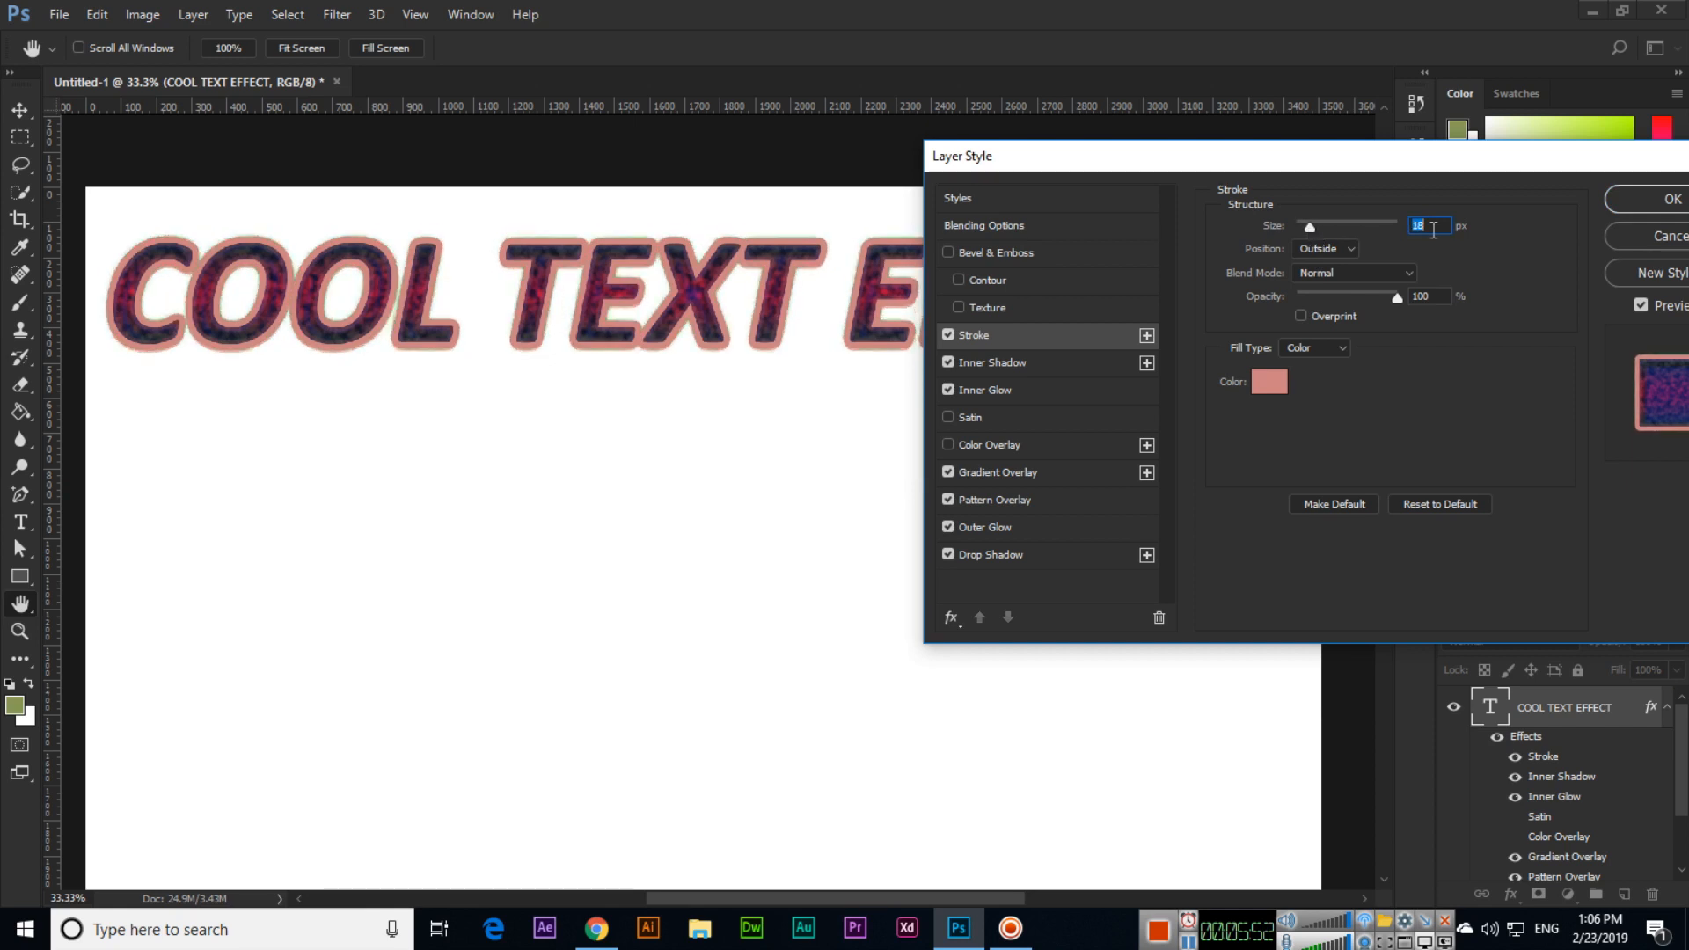
type("10")
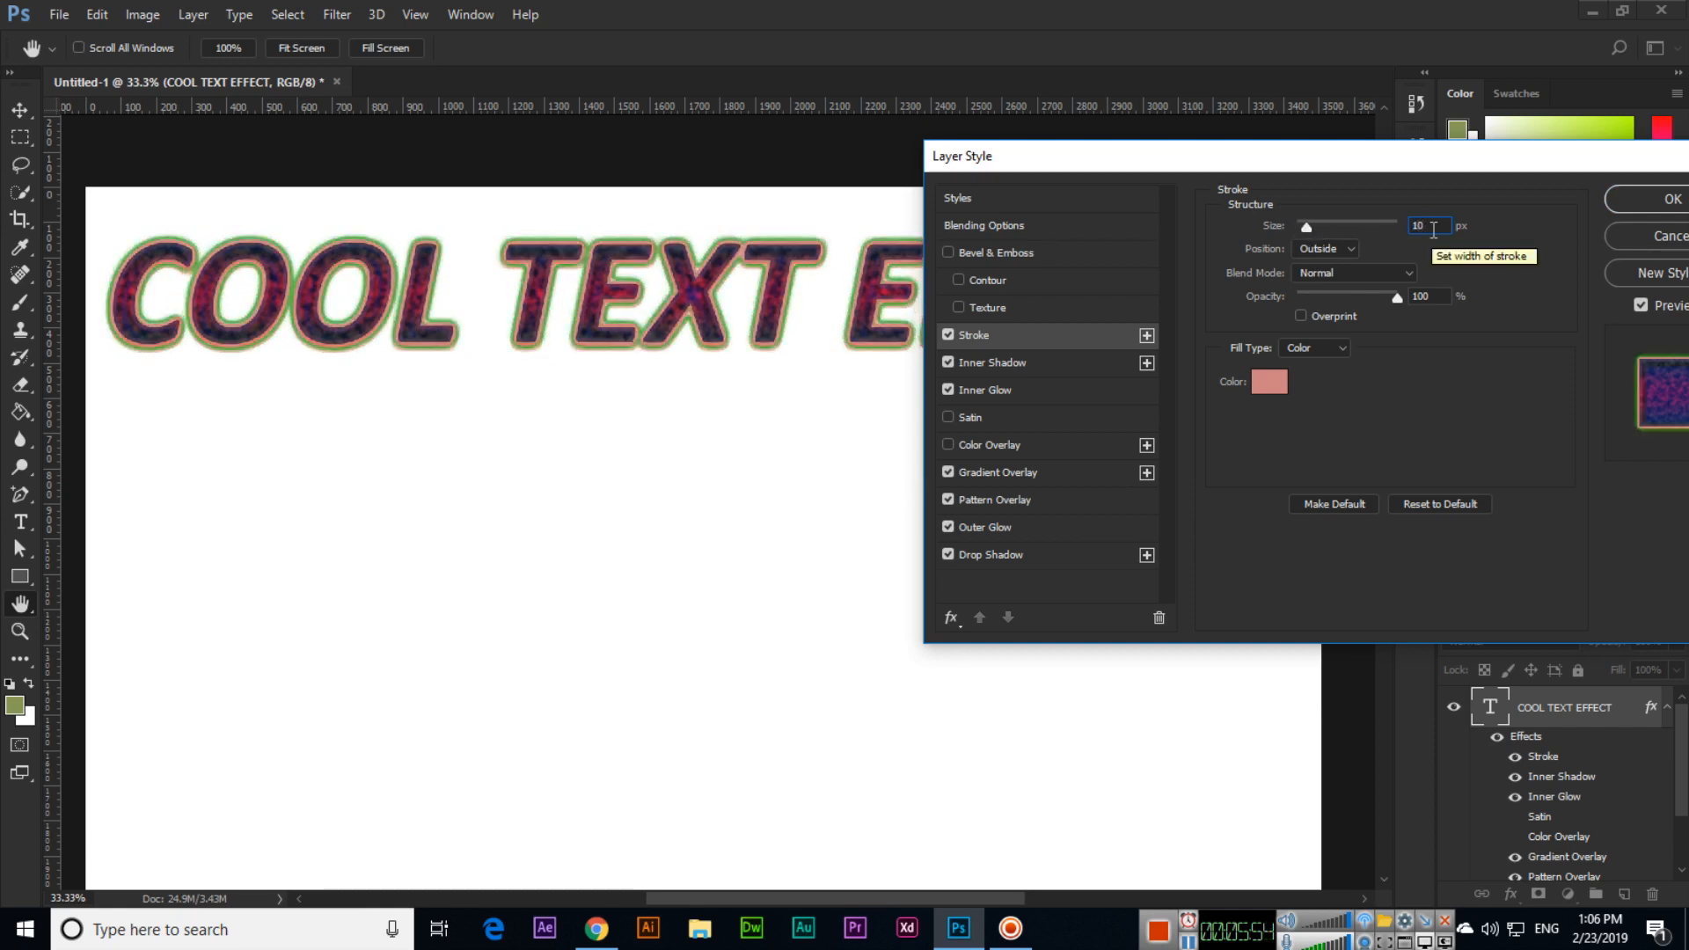
Try the Inside and Center positions for the stroke and return it to Outside
left_click(1325, 250)
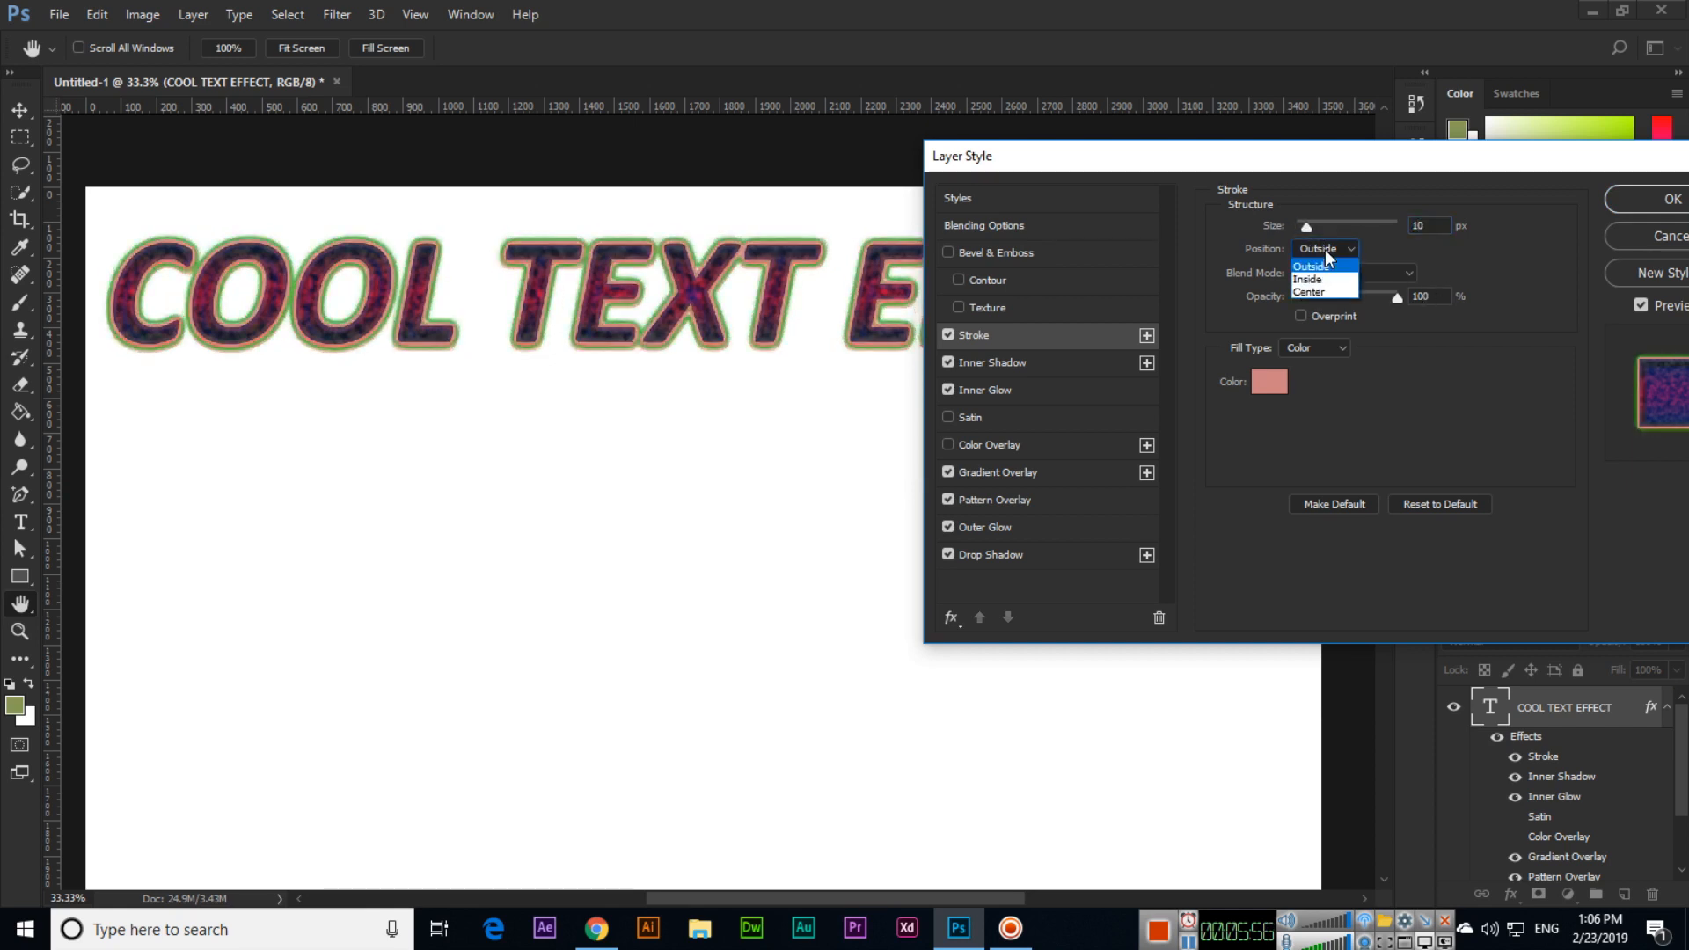
left_click(1320, 278)
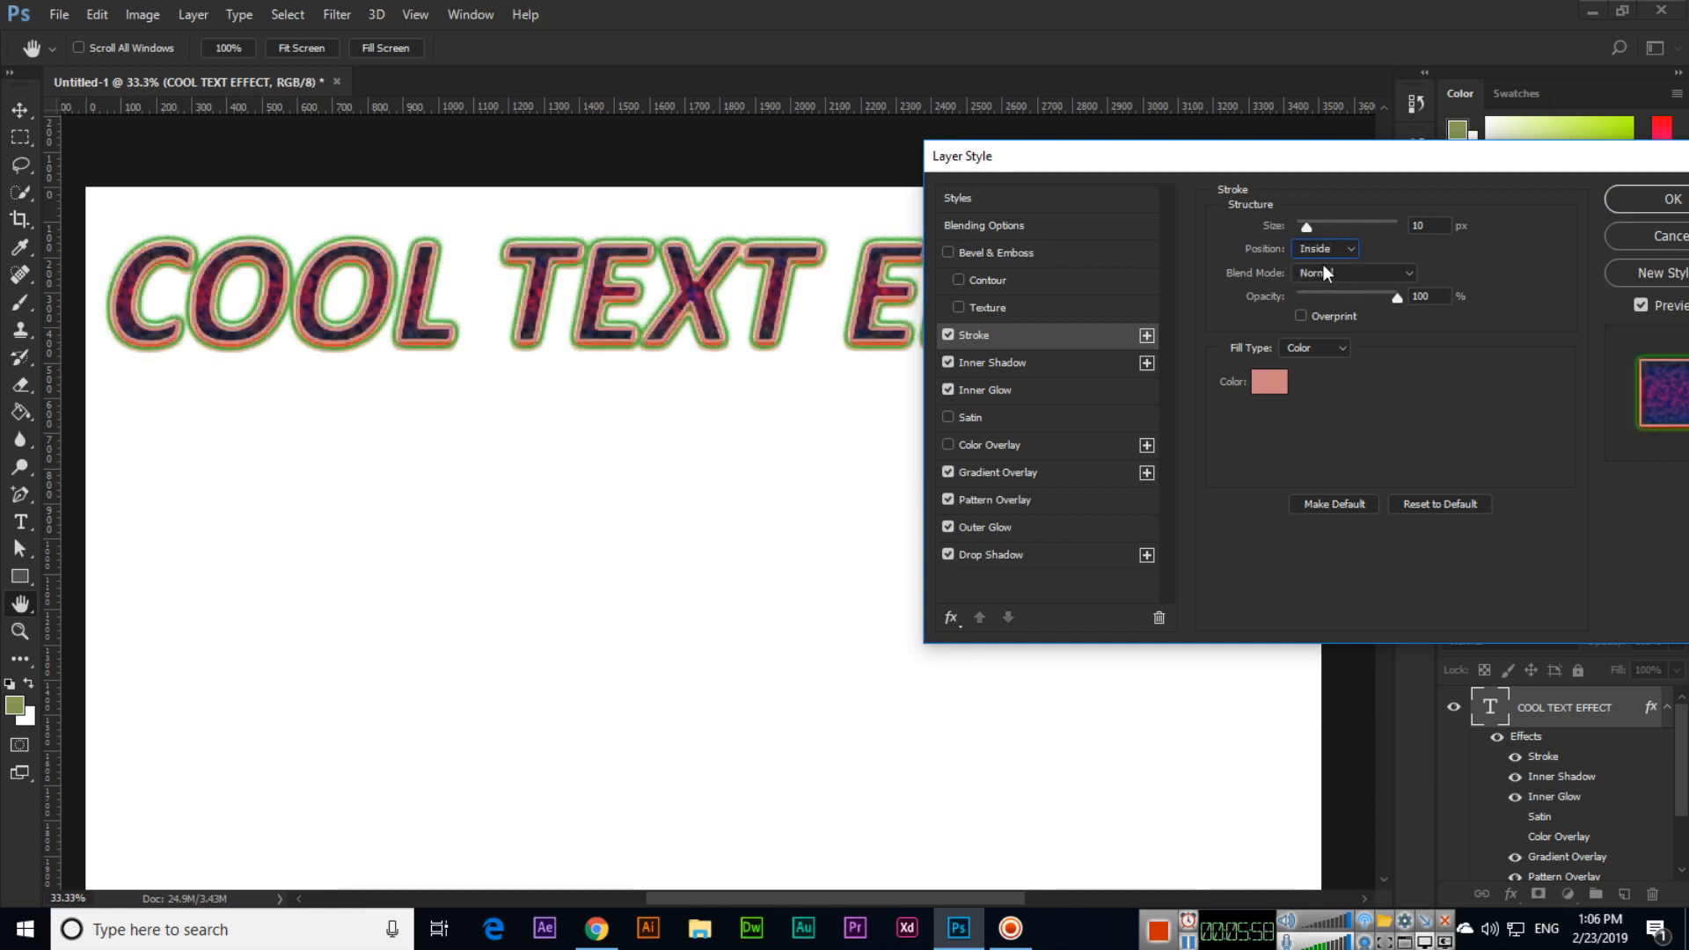
left_click(1320, 282)
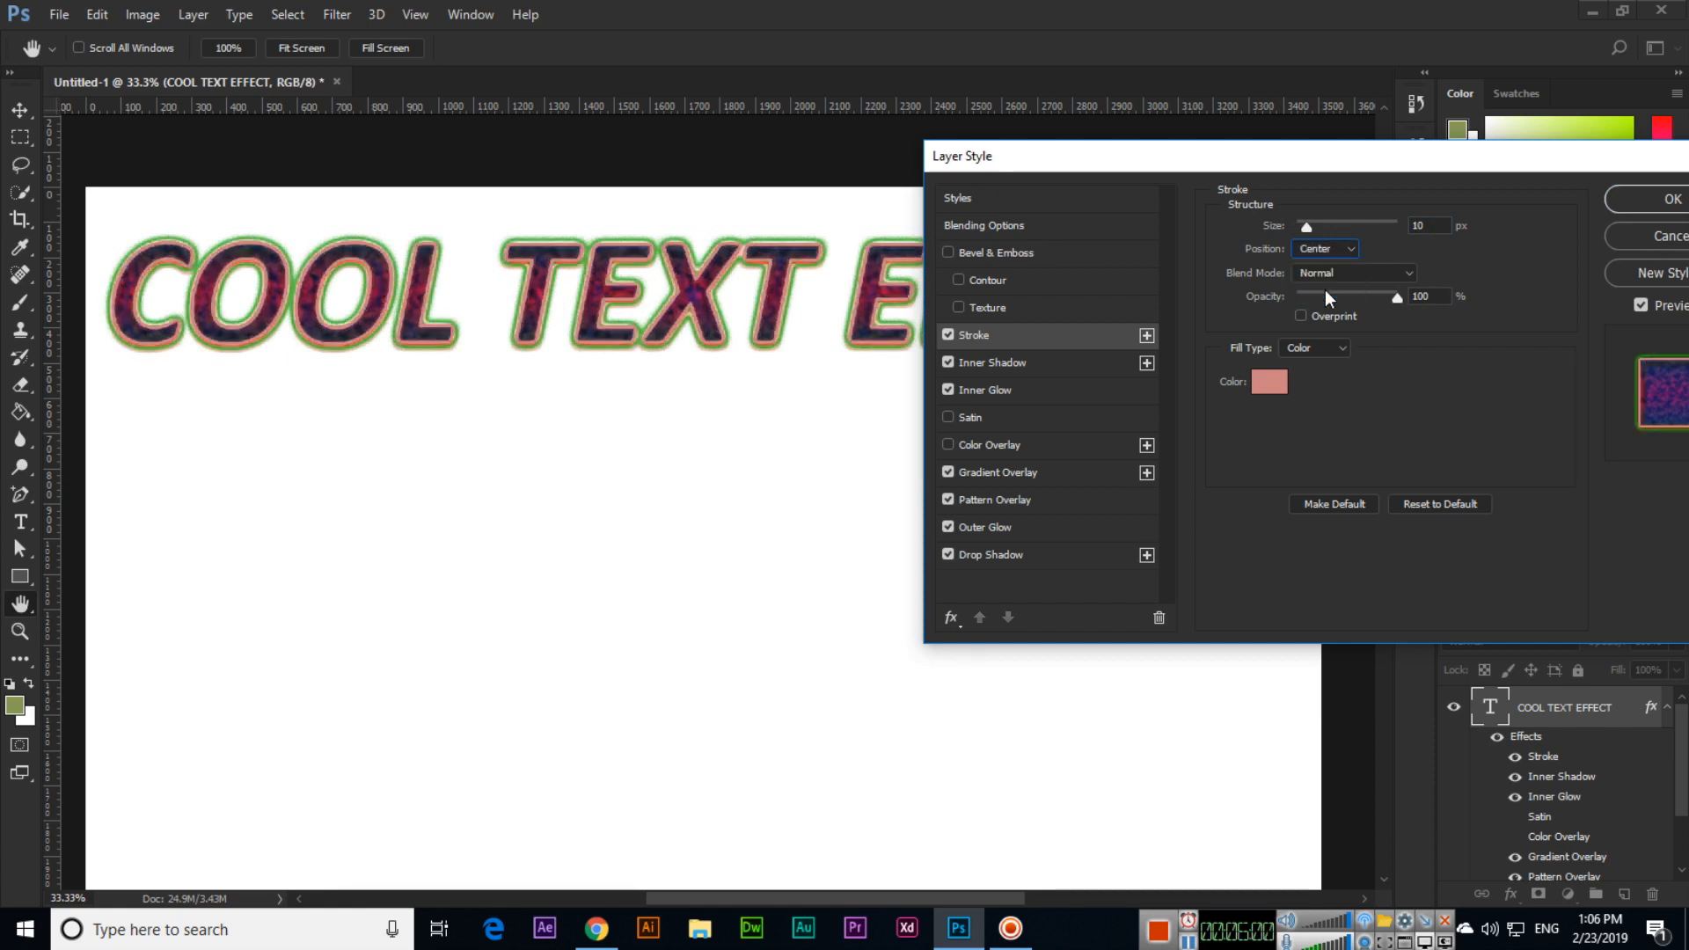
left_click(1327, 250)
left_click(1320, 267)
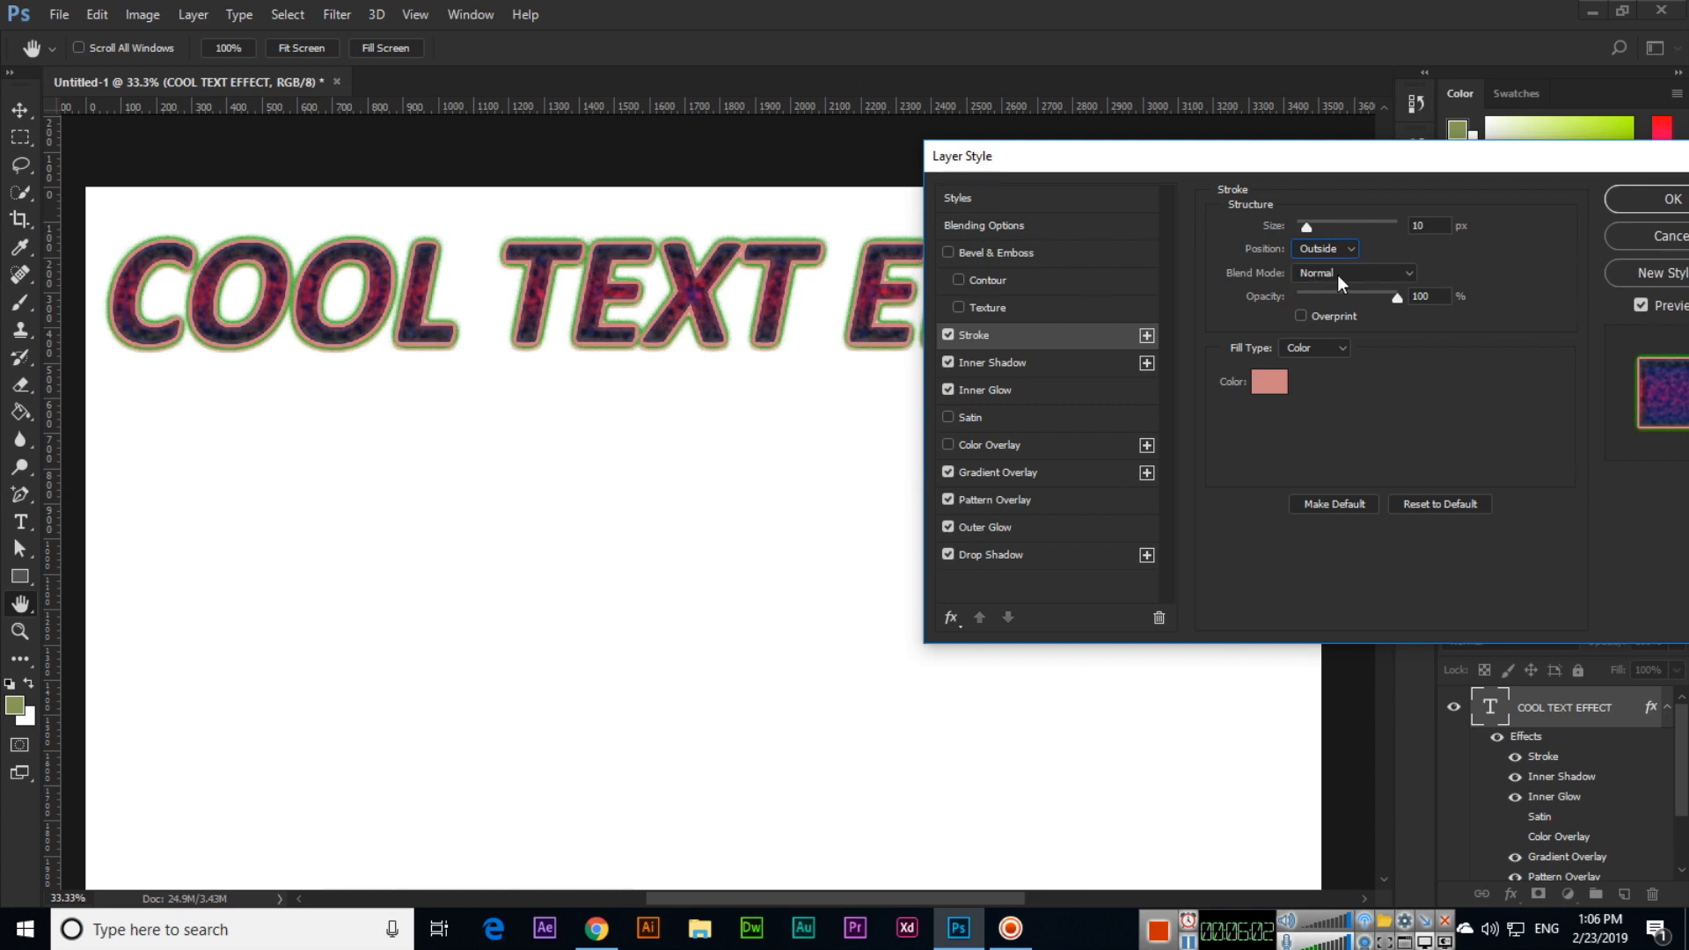
Try the Lighten, Overlay and Hard Light blend modes on the stroke and return it to Normal
left_click(1339, 274)
left_click(1335, 304)
left_click(1334, 276)
left_click(1333, 387)
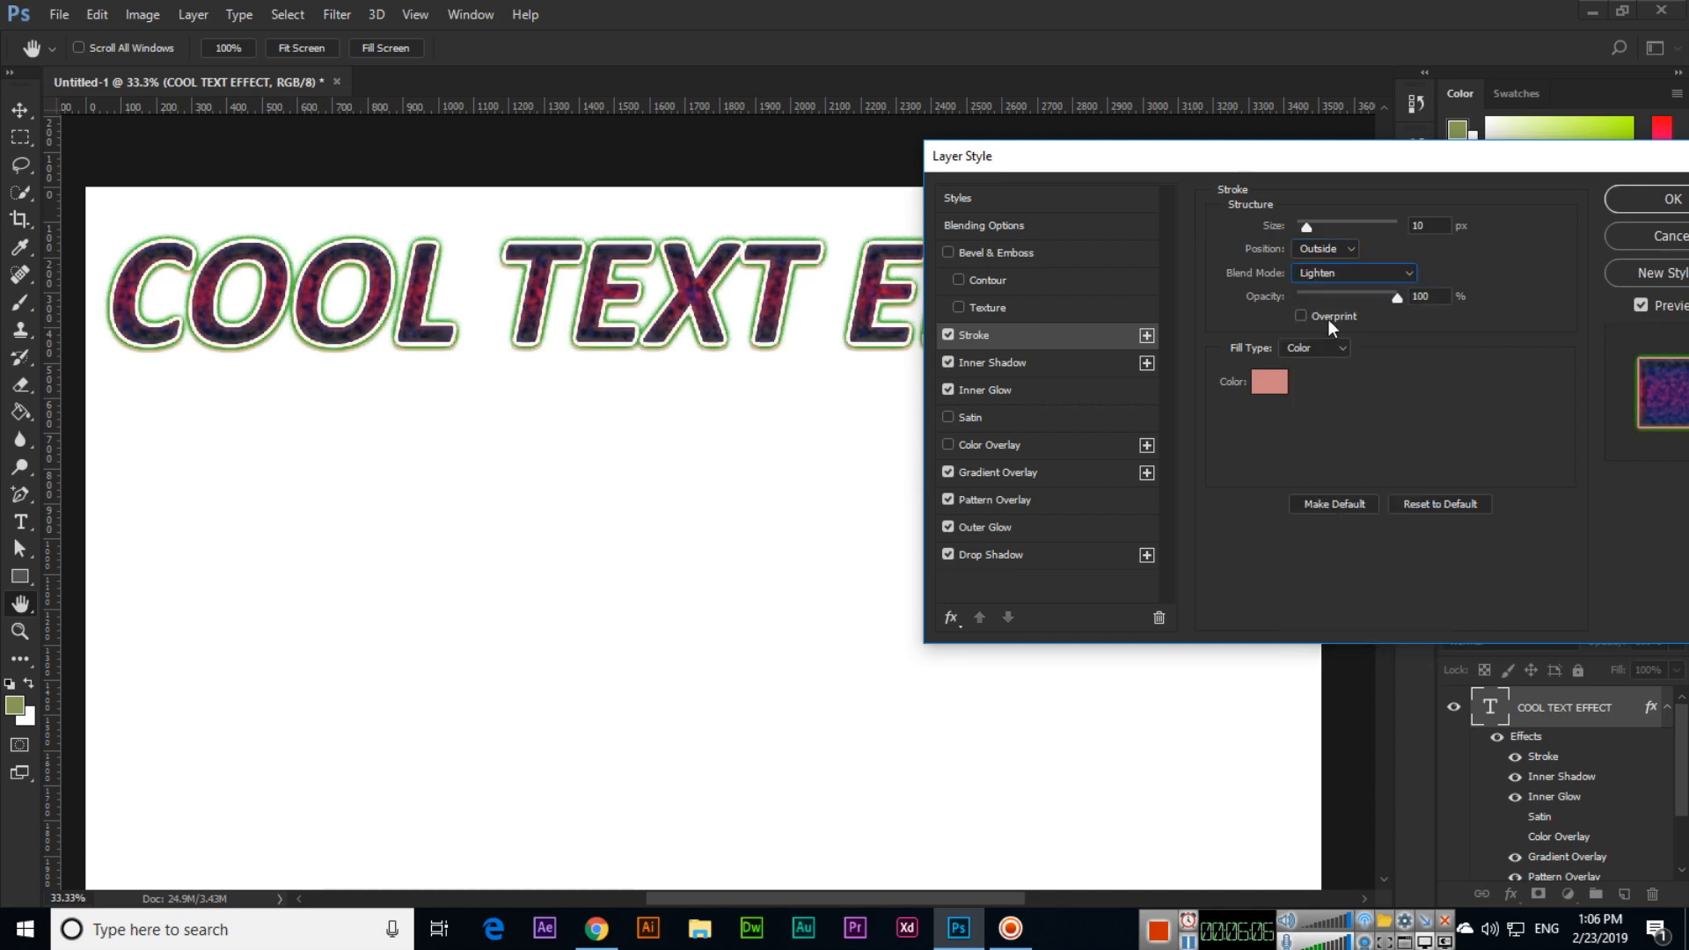
left_click(1333, 274)
left_click(1333, 493)
left_click(1331, 280)
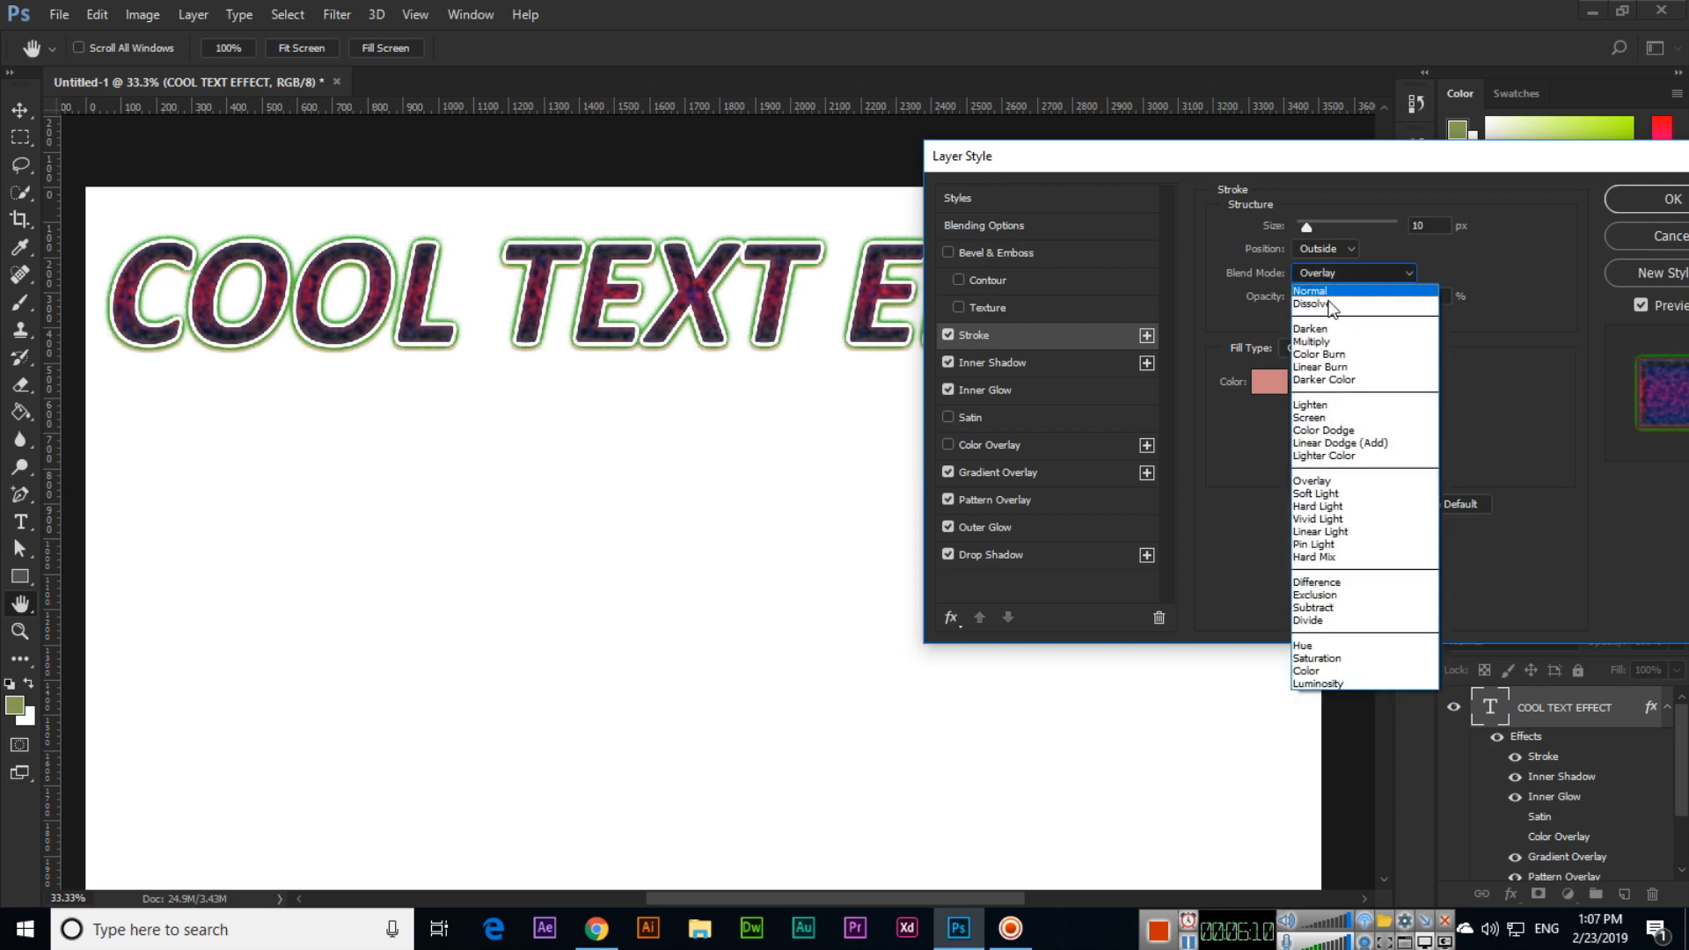
left_click(1341, 509)
left_click(1331, 278)
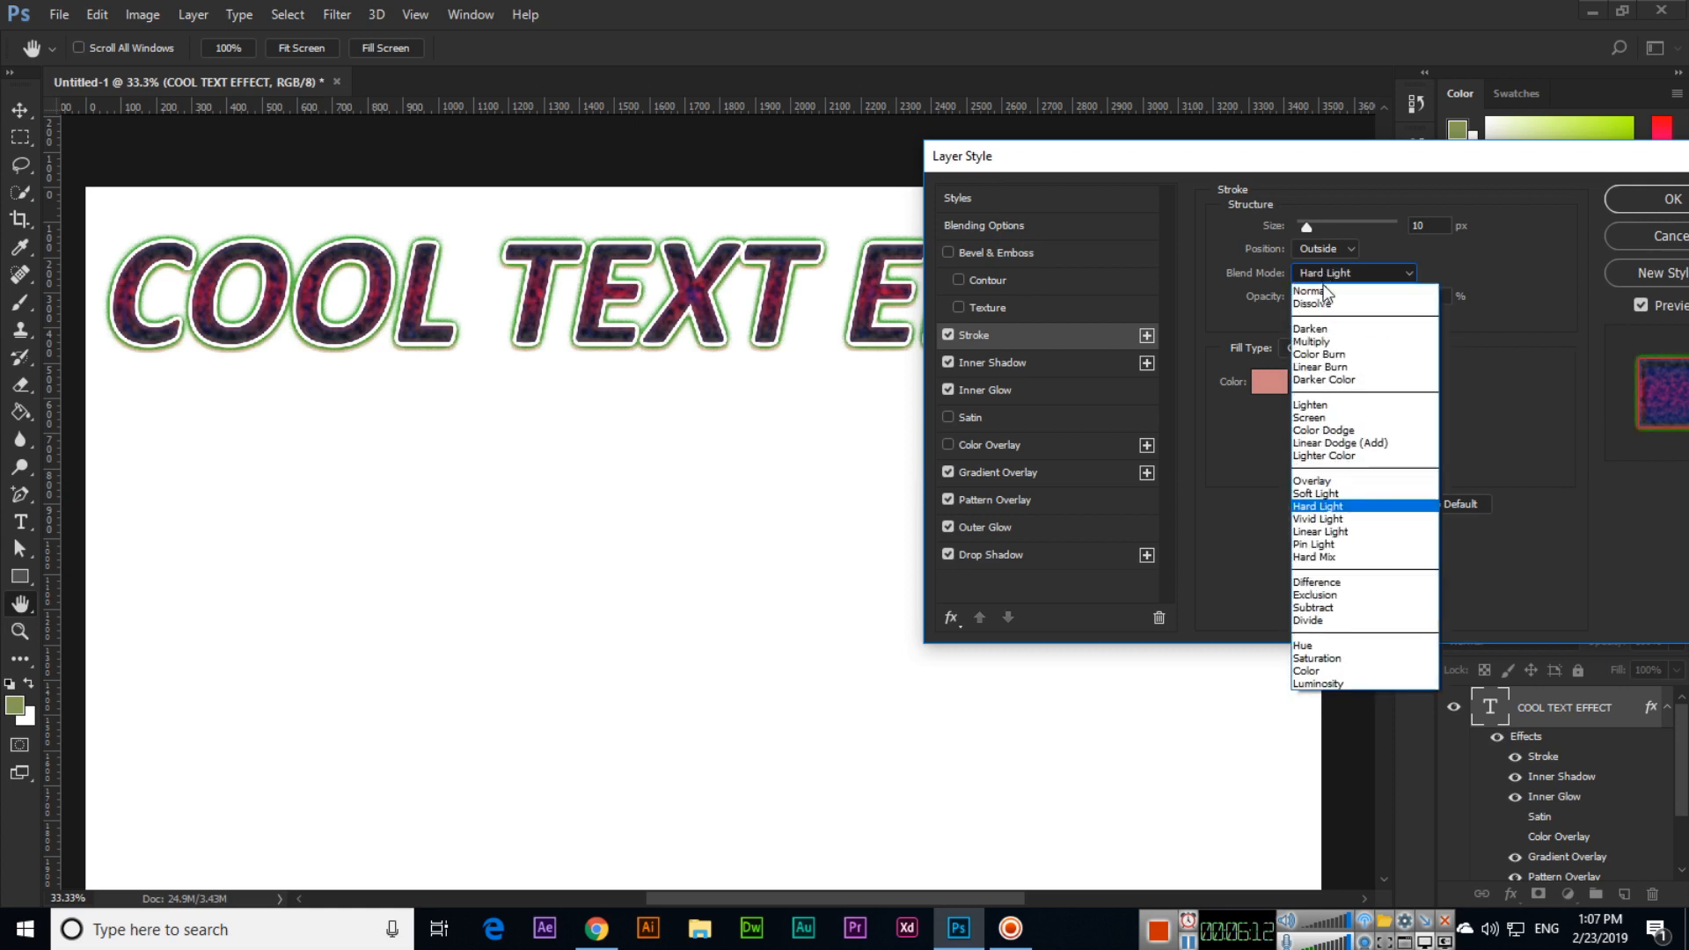
left_click(1319, 292)
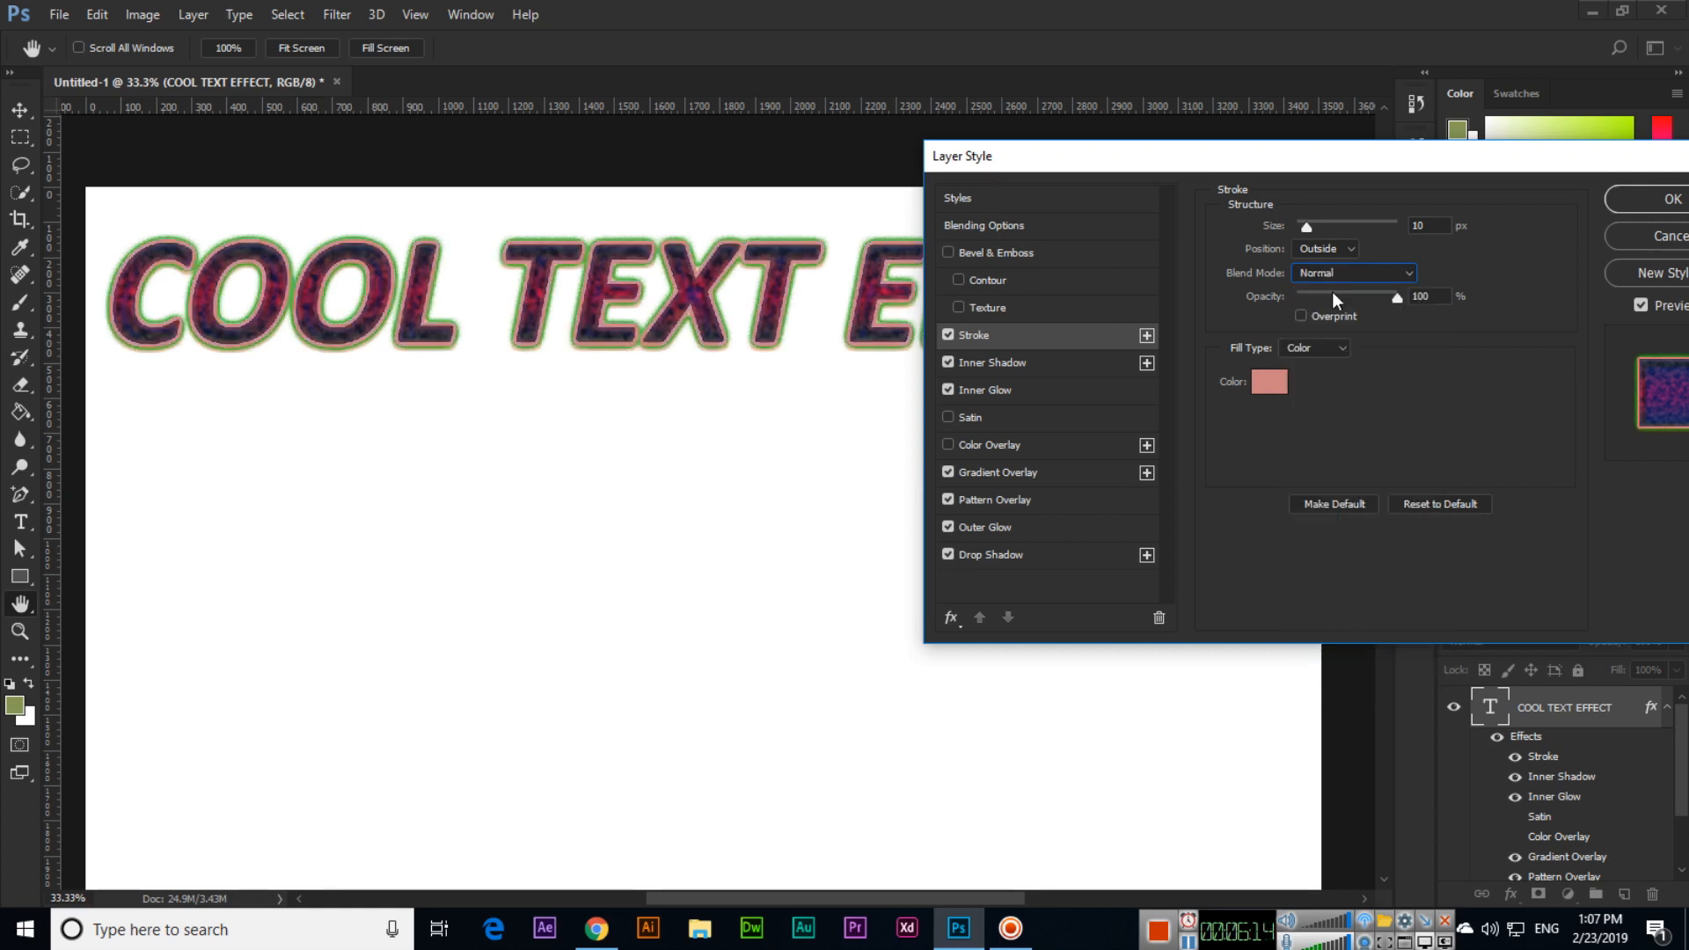
Change the stroke's fill type to Gradient and set the gradient style to Diamond
left_click(1334, 352)
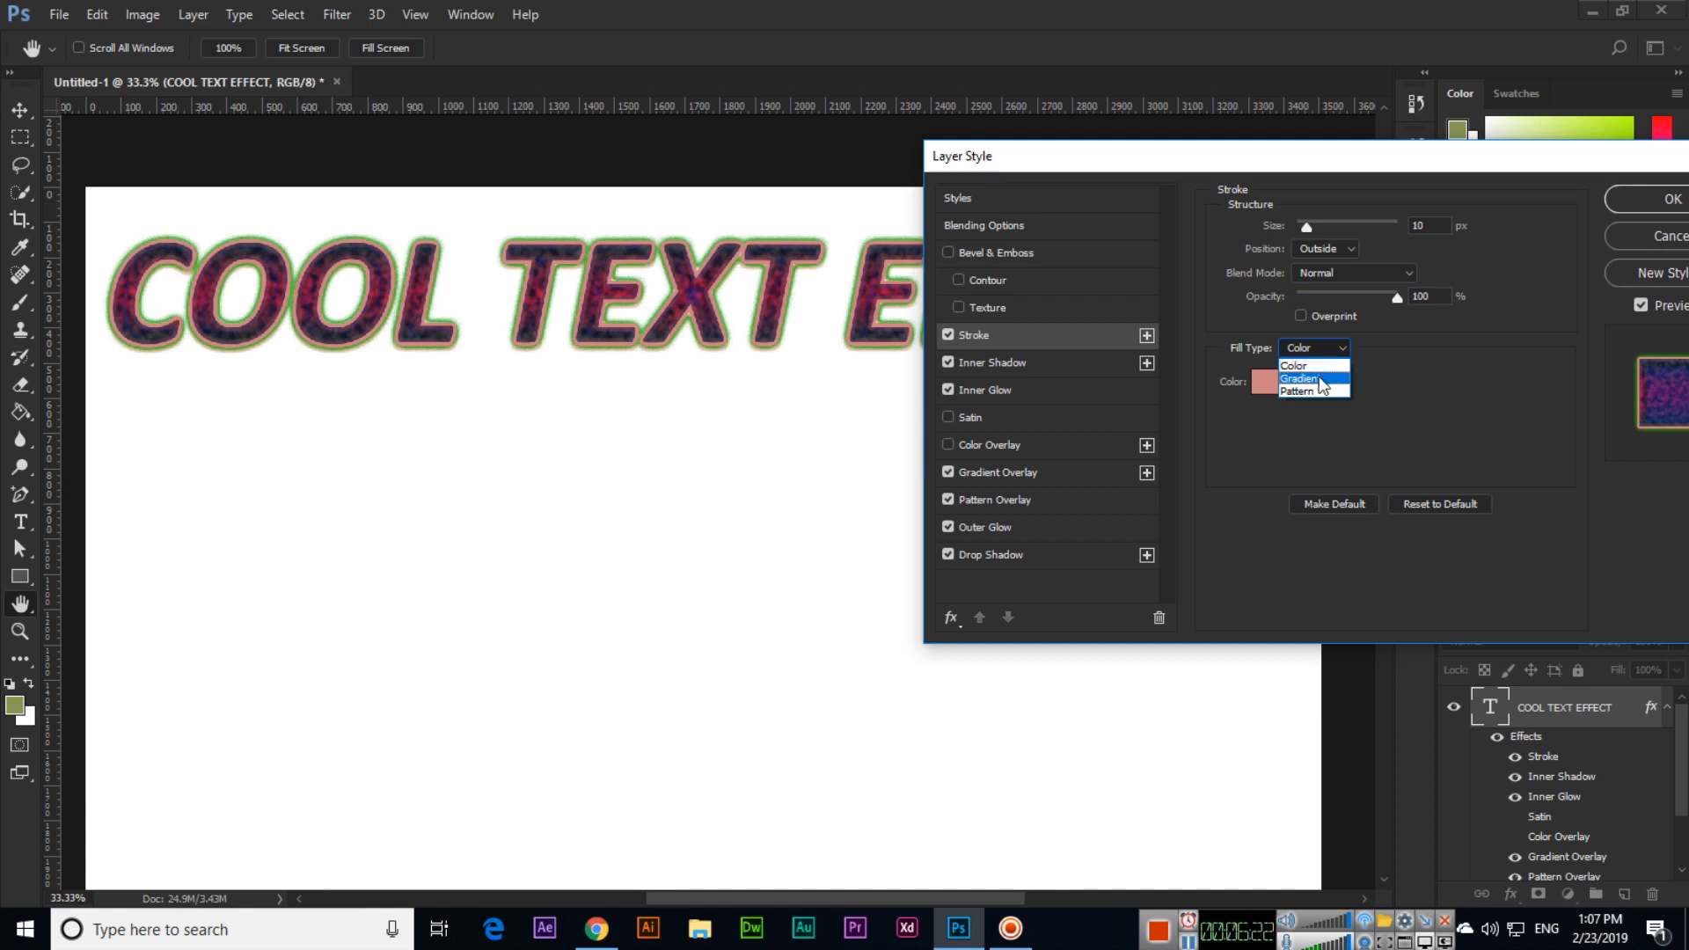
left_click(1311, 378)
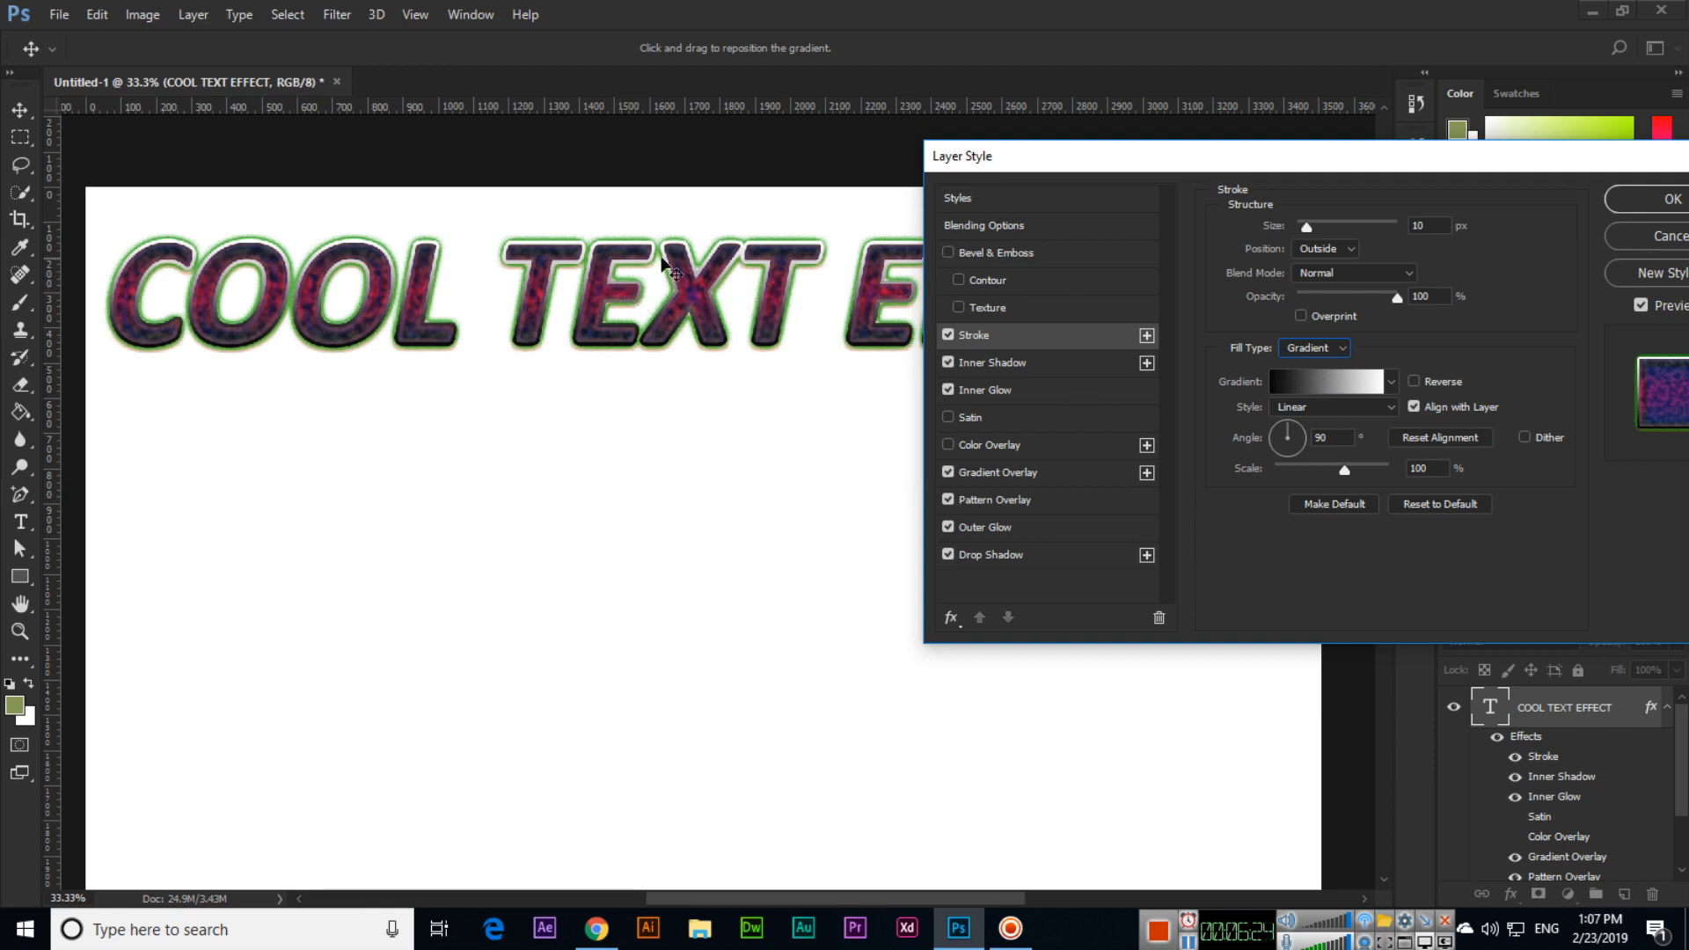
left_click(1382, 407)
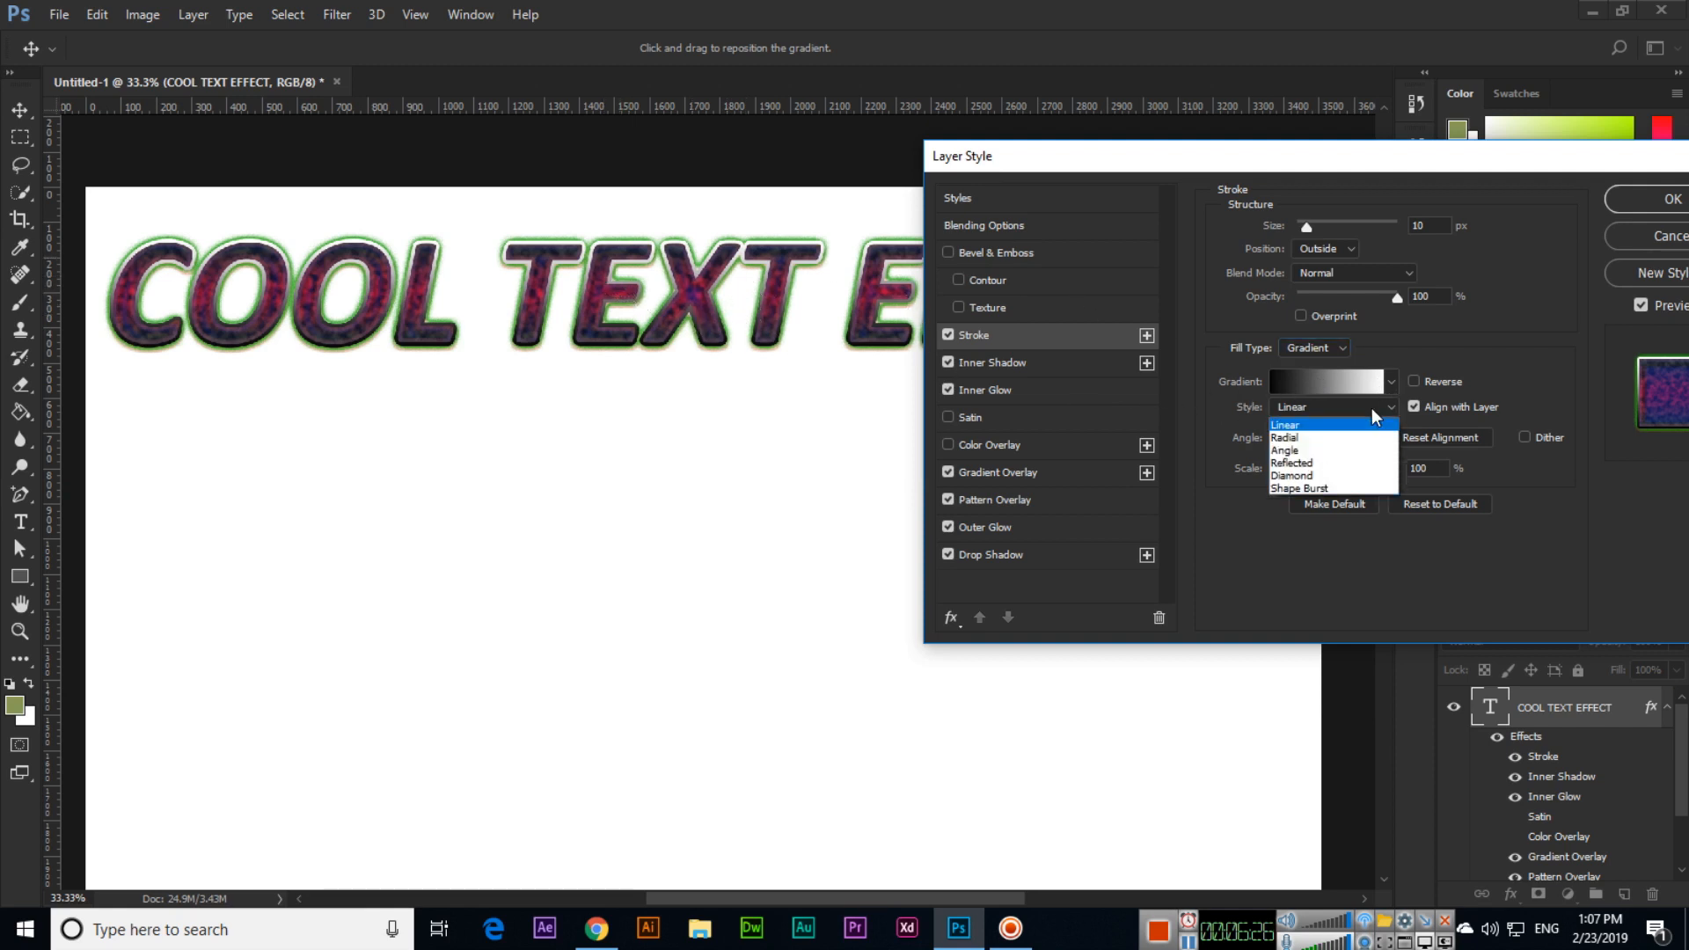
left_click(1334, 476)
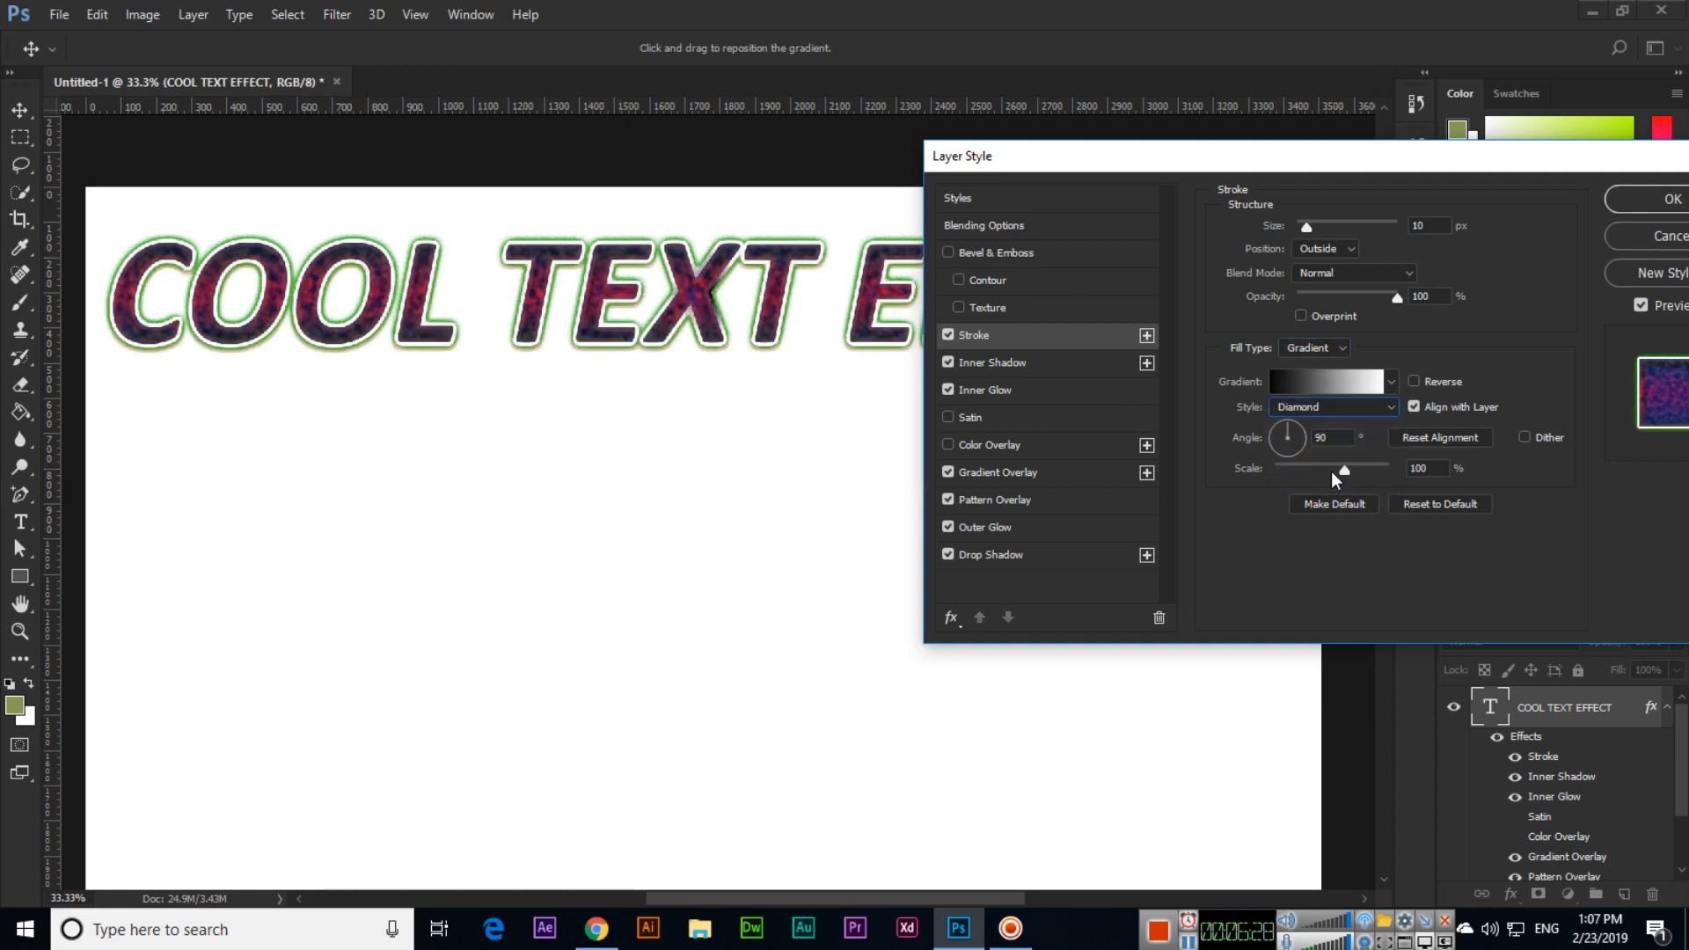
Try several preset gradients on the stroke, such as violet-orange, copper and rainbow, and pick the blue-yellow-blue one
left_click(1388, 383)
left_click(1326, 429)
left_click(1359, 428)
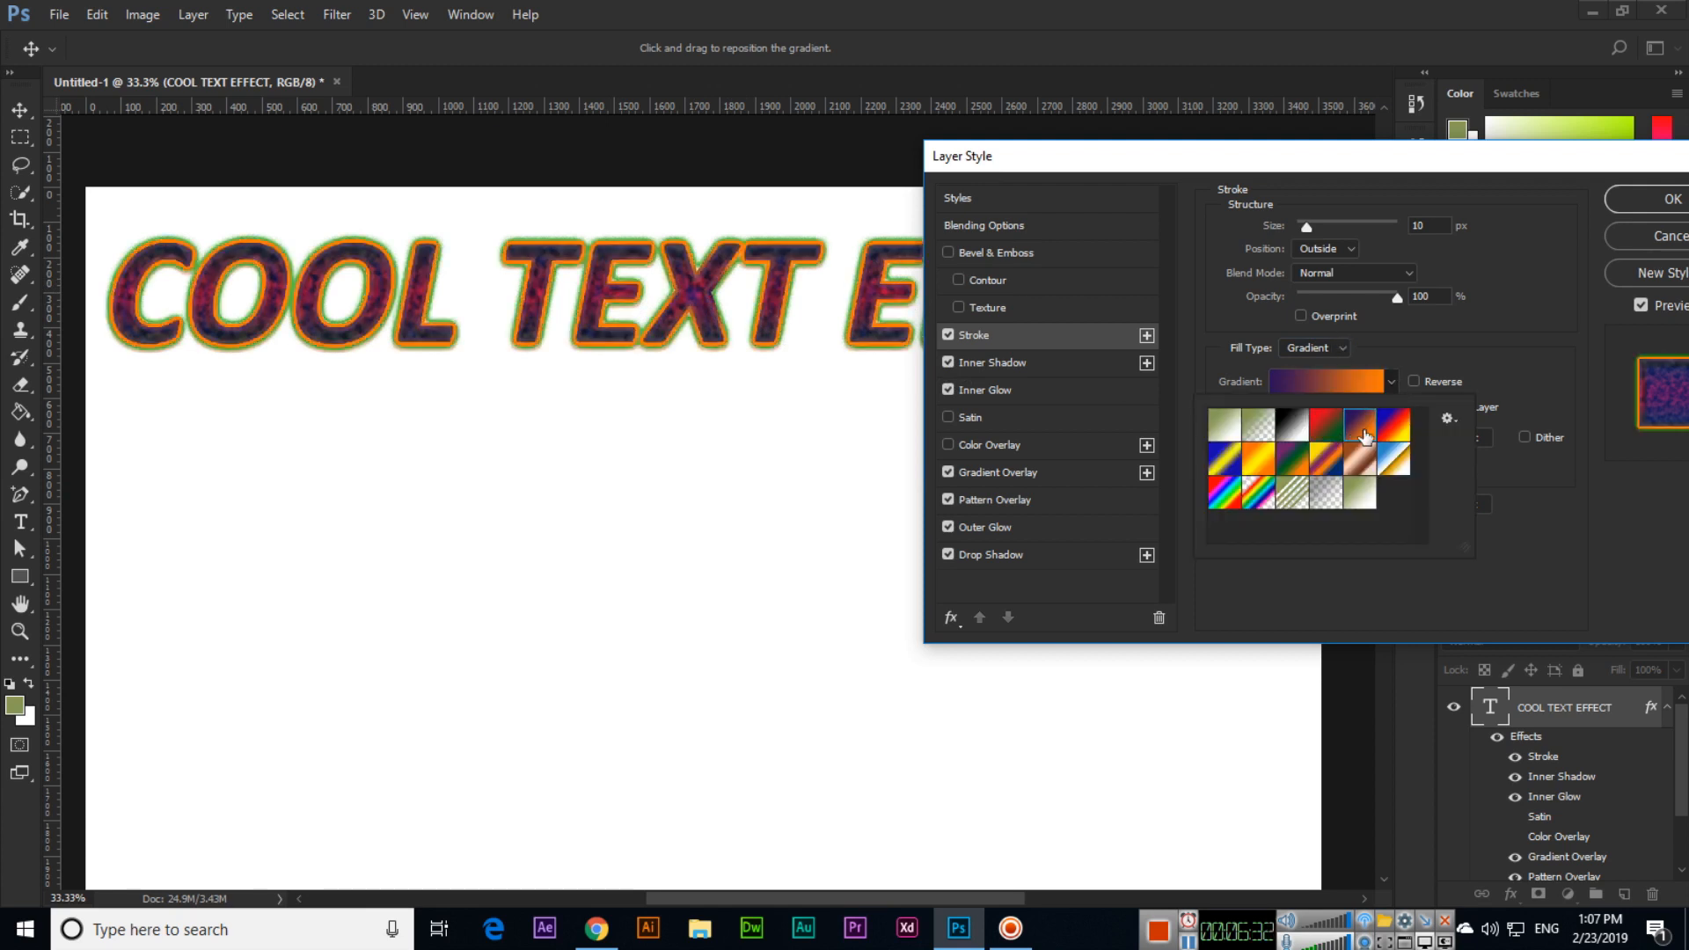
left_click(1394, 430)
left_click(1397, 457)
left_click(1365, 461)
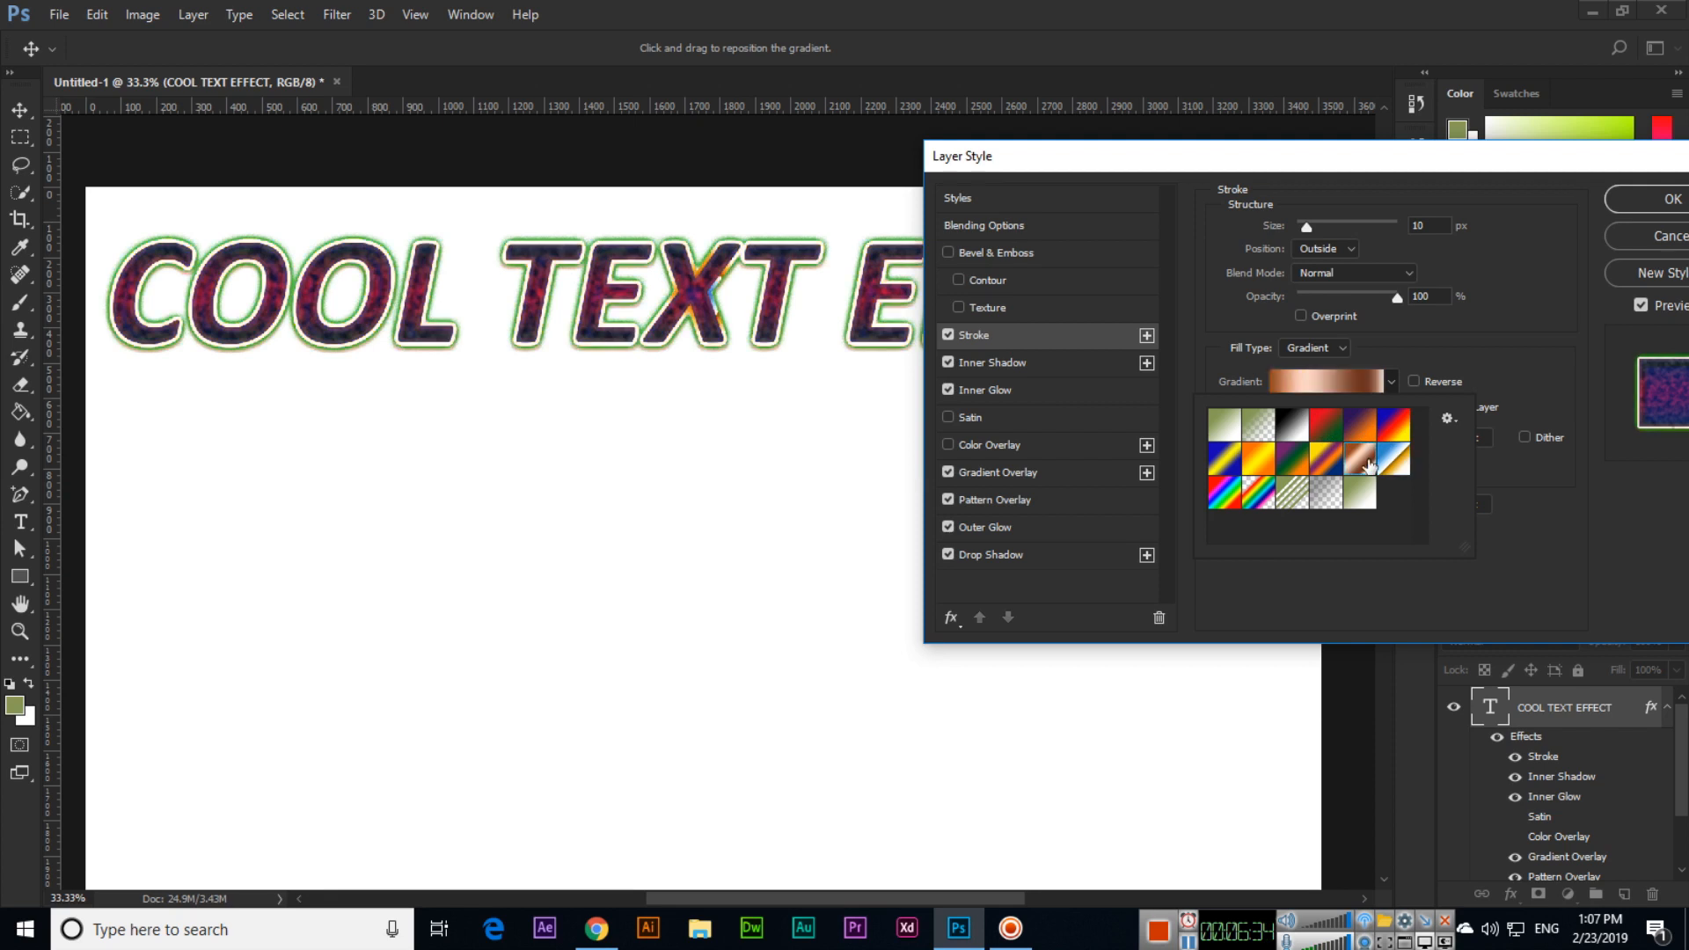
left_click(1325, 459)
left_click(1291, 459)
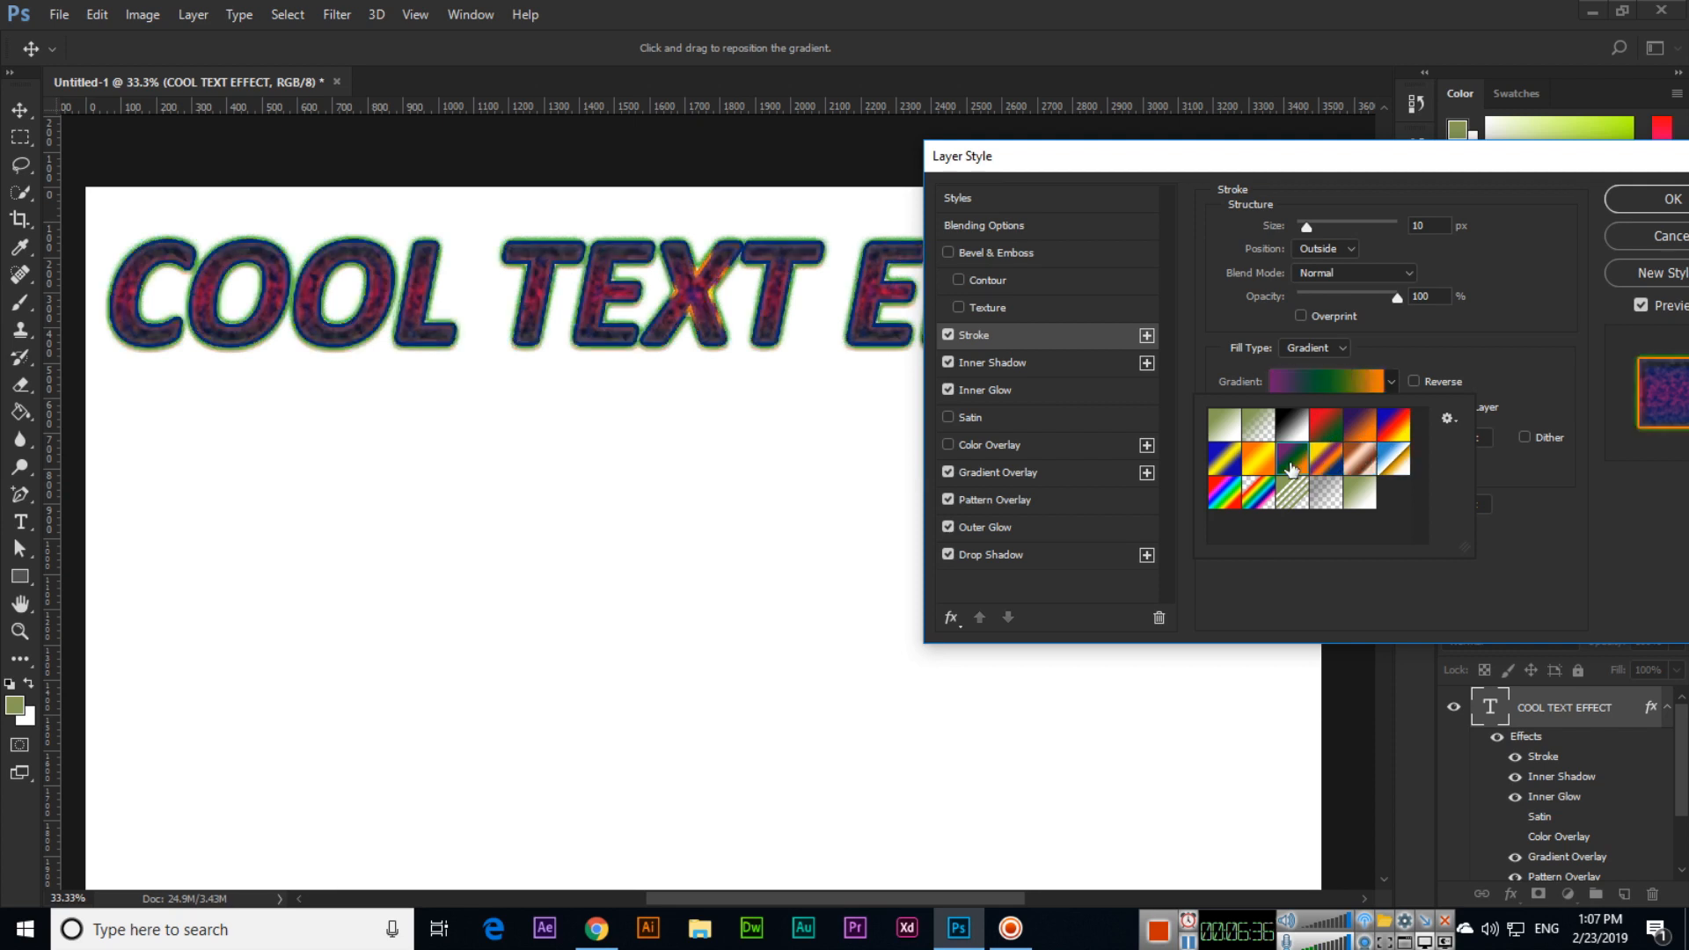
left_click(1260, 463)
left_click(1258, 495)
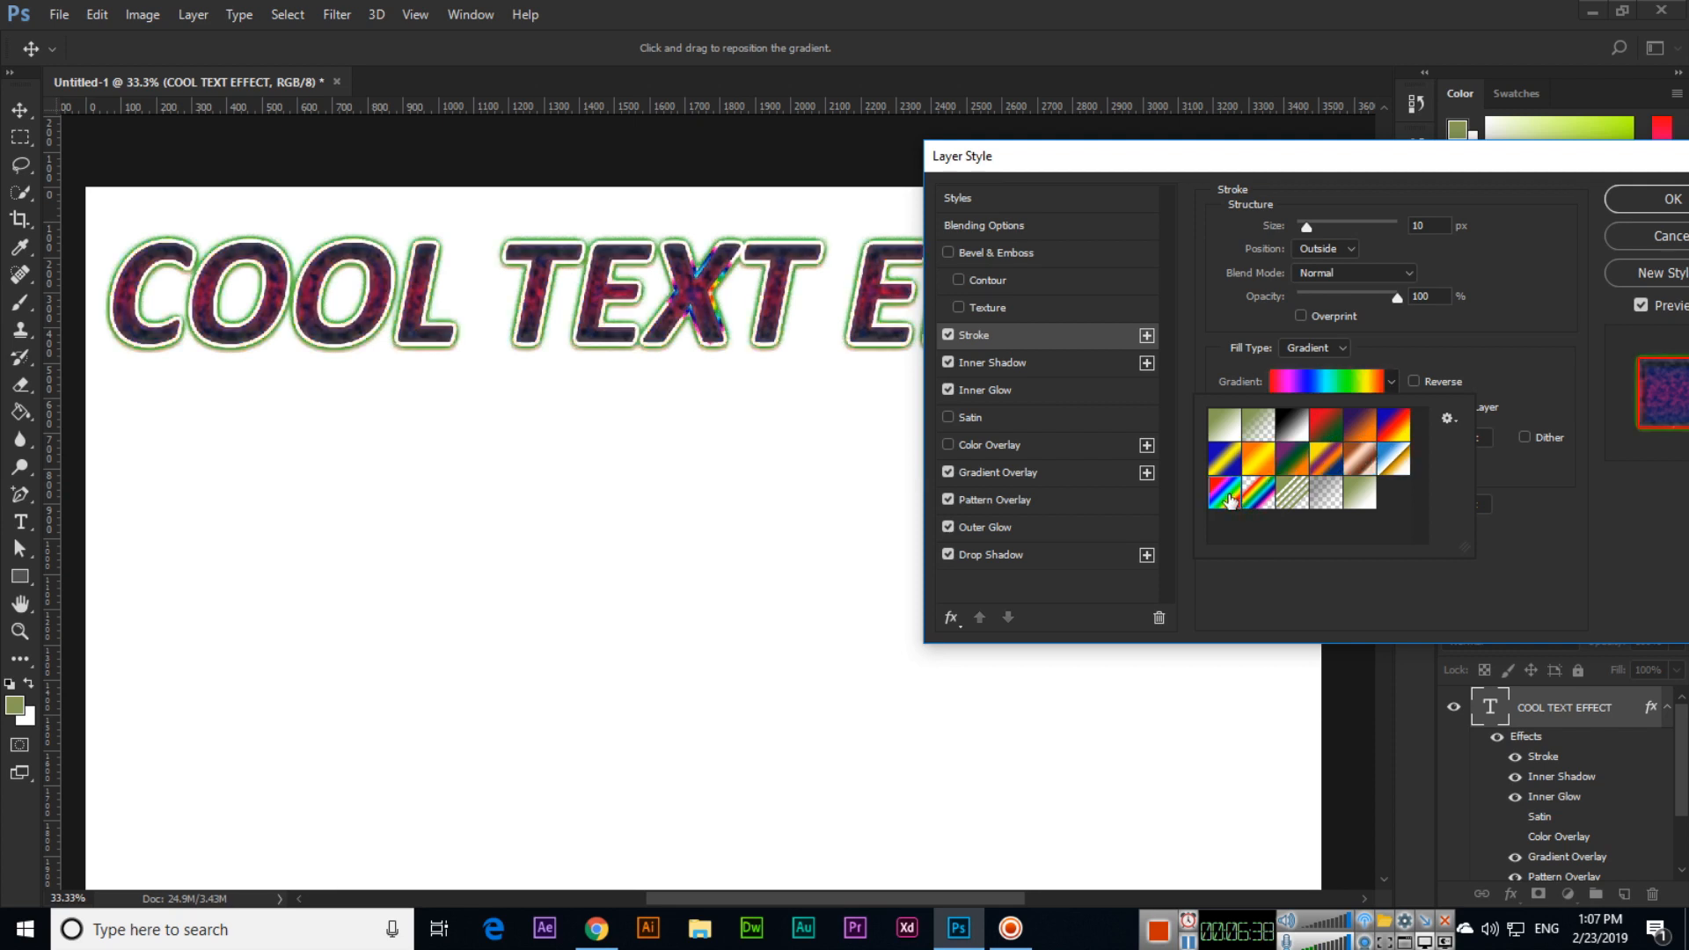
left_click(1230, 494)
left_click(1229, 464)
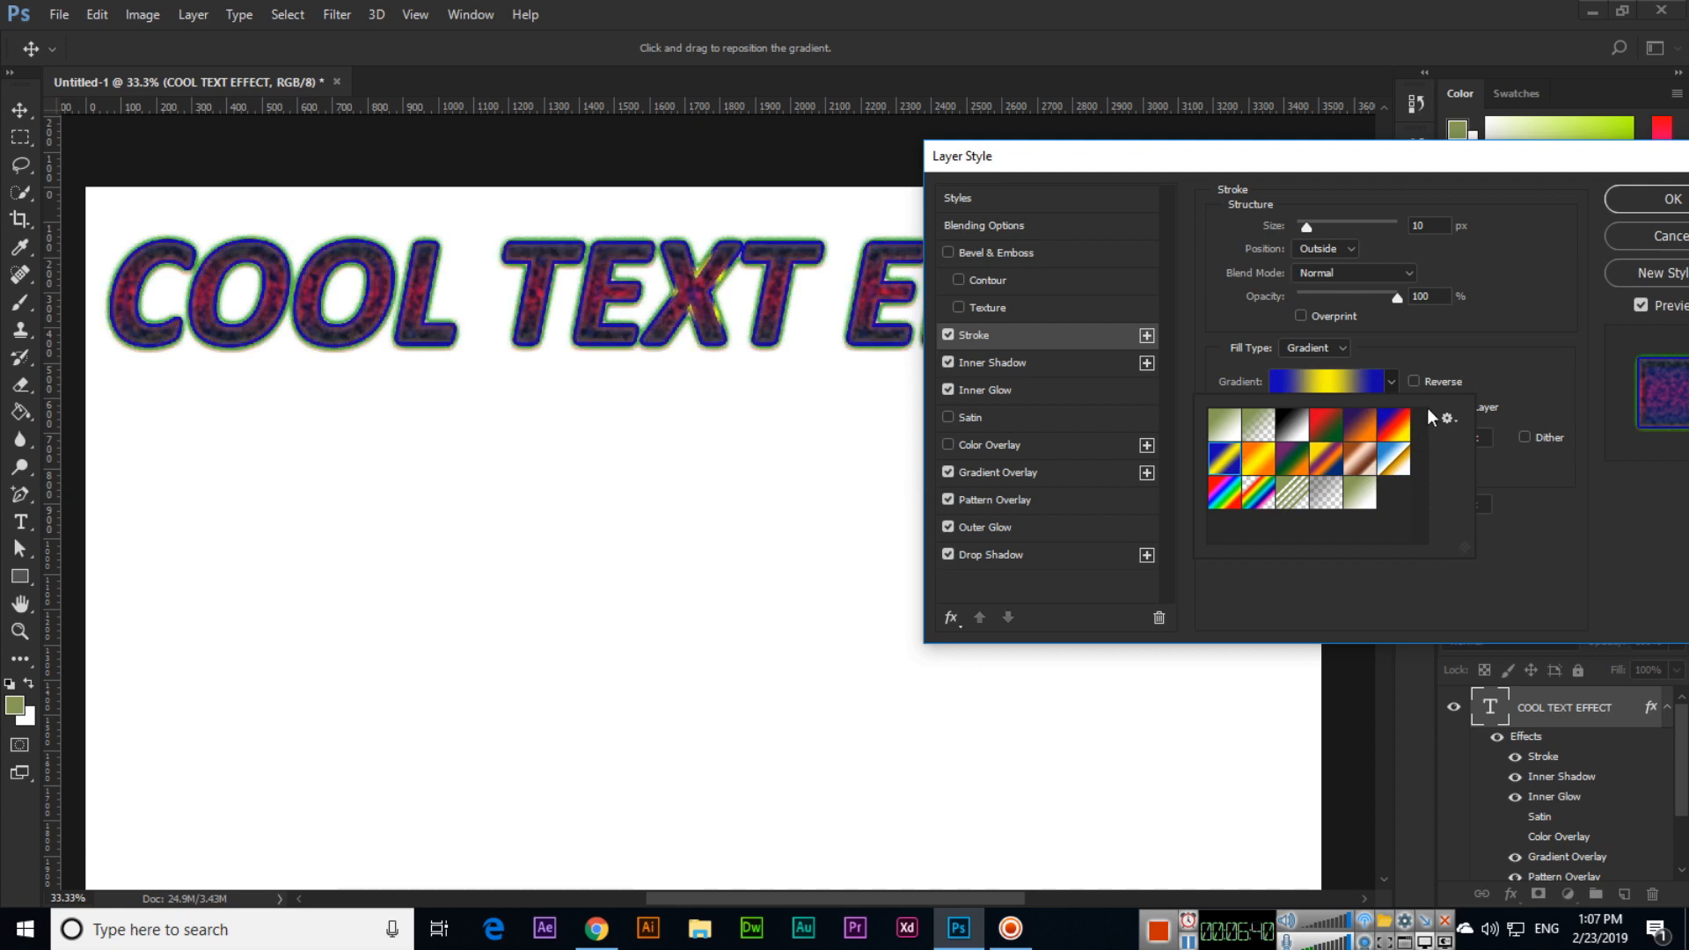
Append the Pastels gradient set to the stroke's available gradients
left_click(1447, 419)
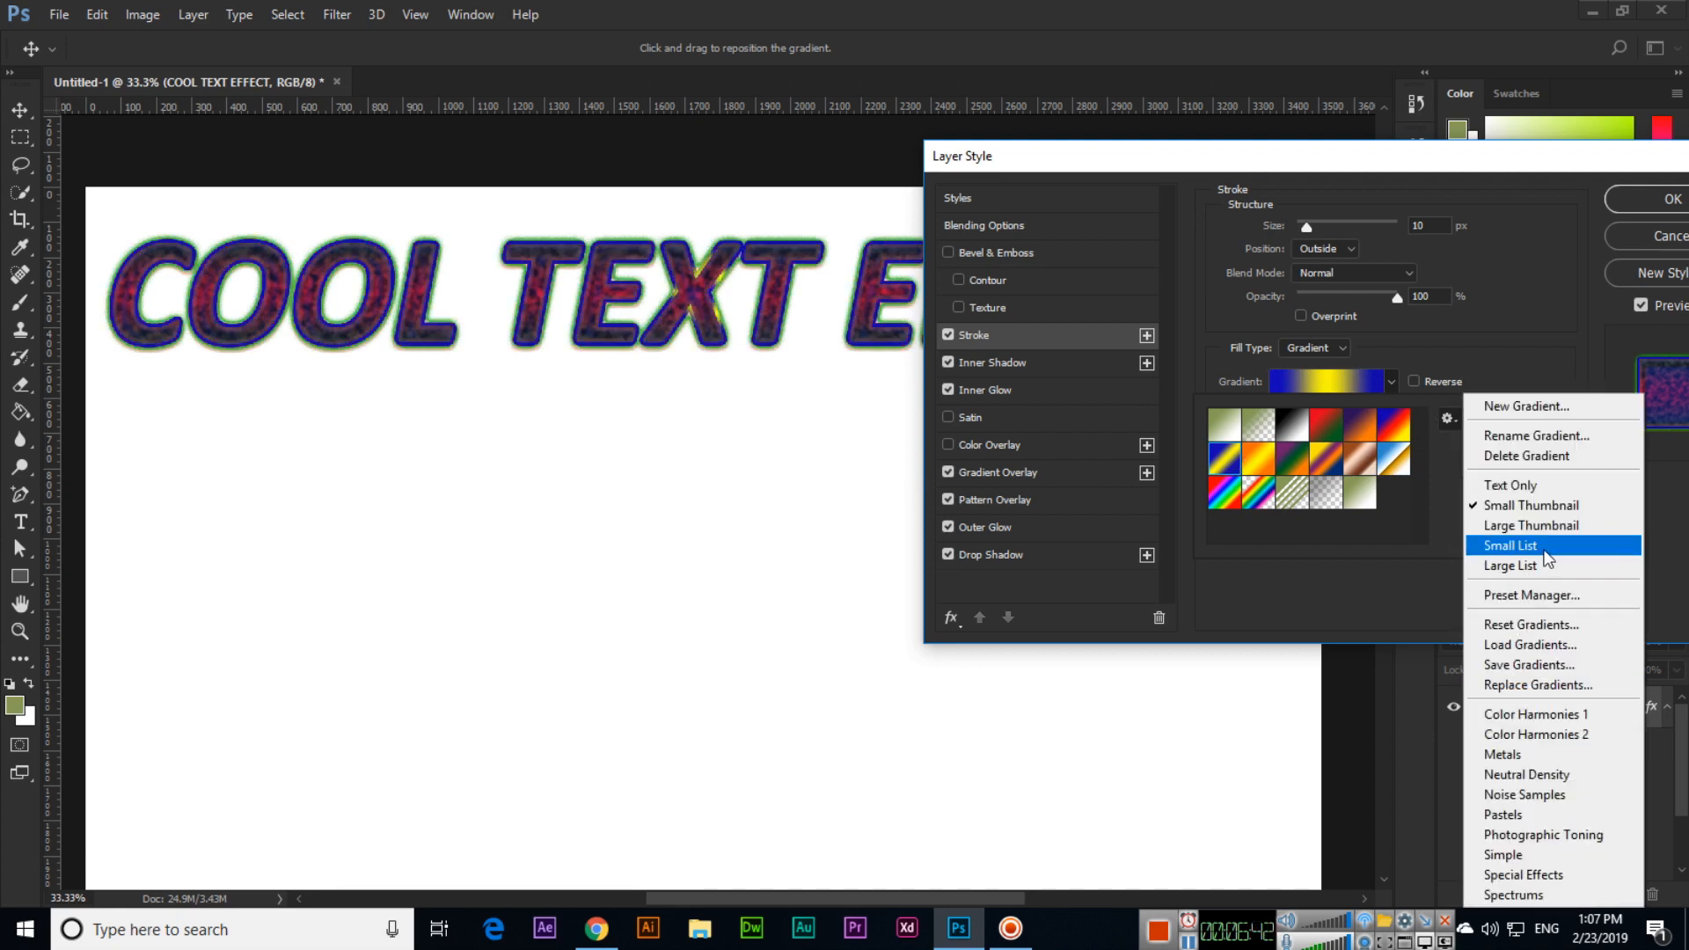
left_click(1565, 817)
left_click(960, 382)
scroll(1383, 508, "down", 1)
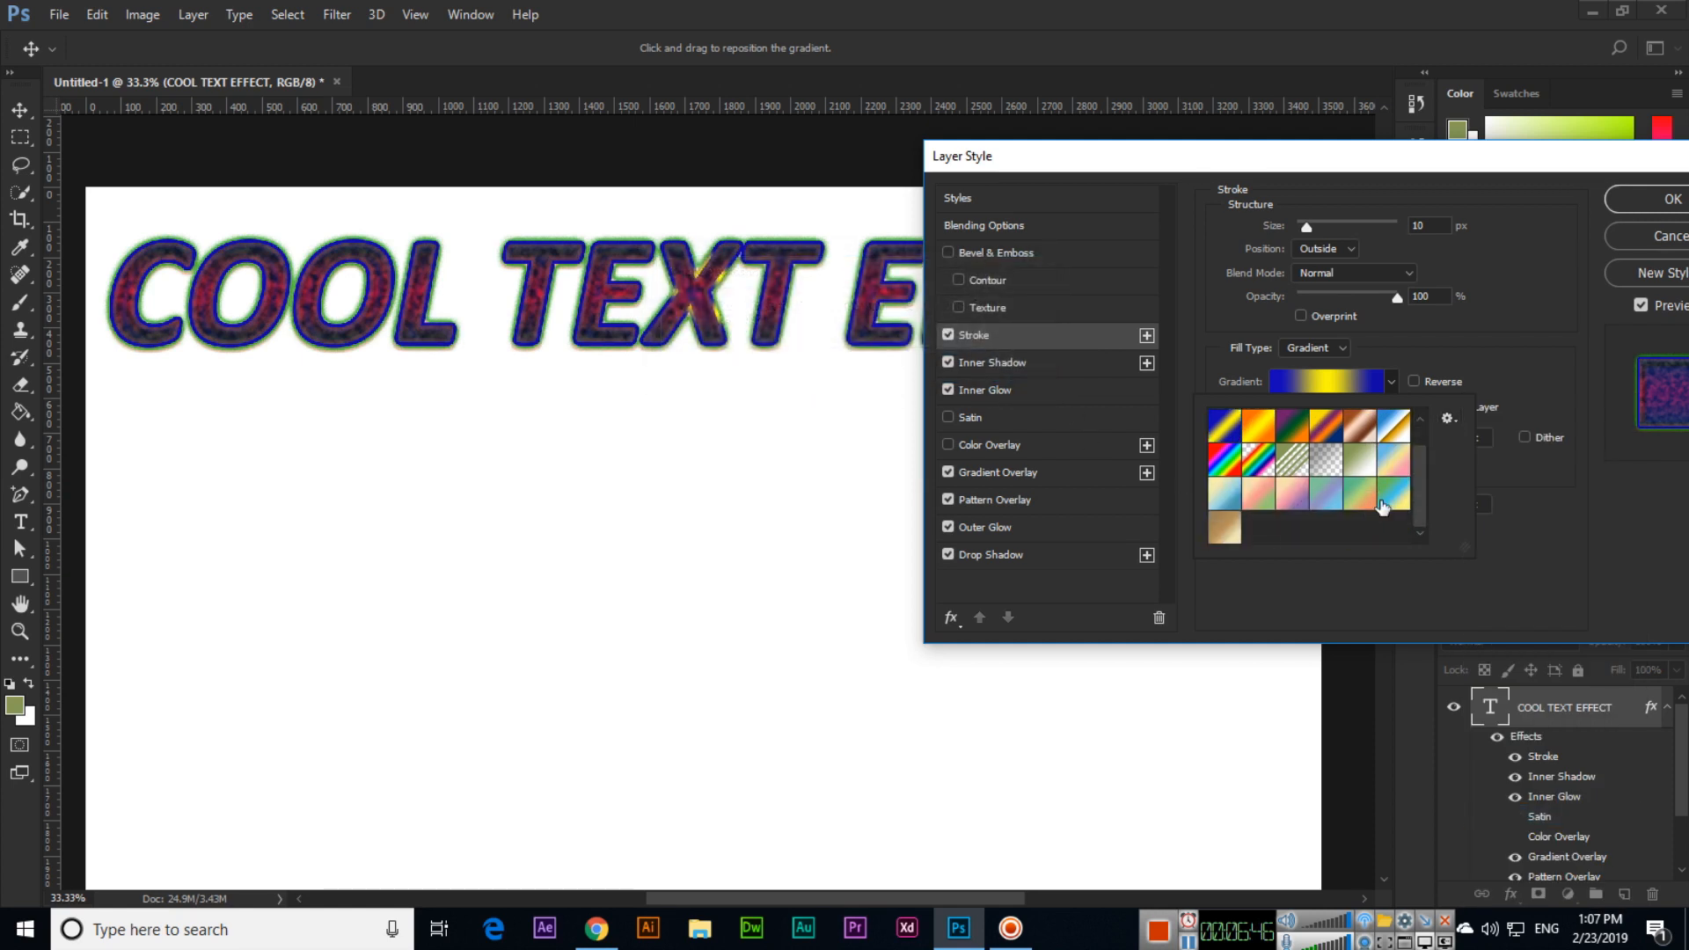
Try several of the pastel gradients on the stroke and apply the green-blue-yellow one, keeping the Diamond style
left_click(1383, 508)
left_click(1328, 503)
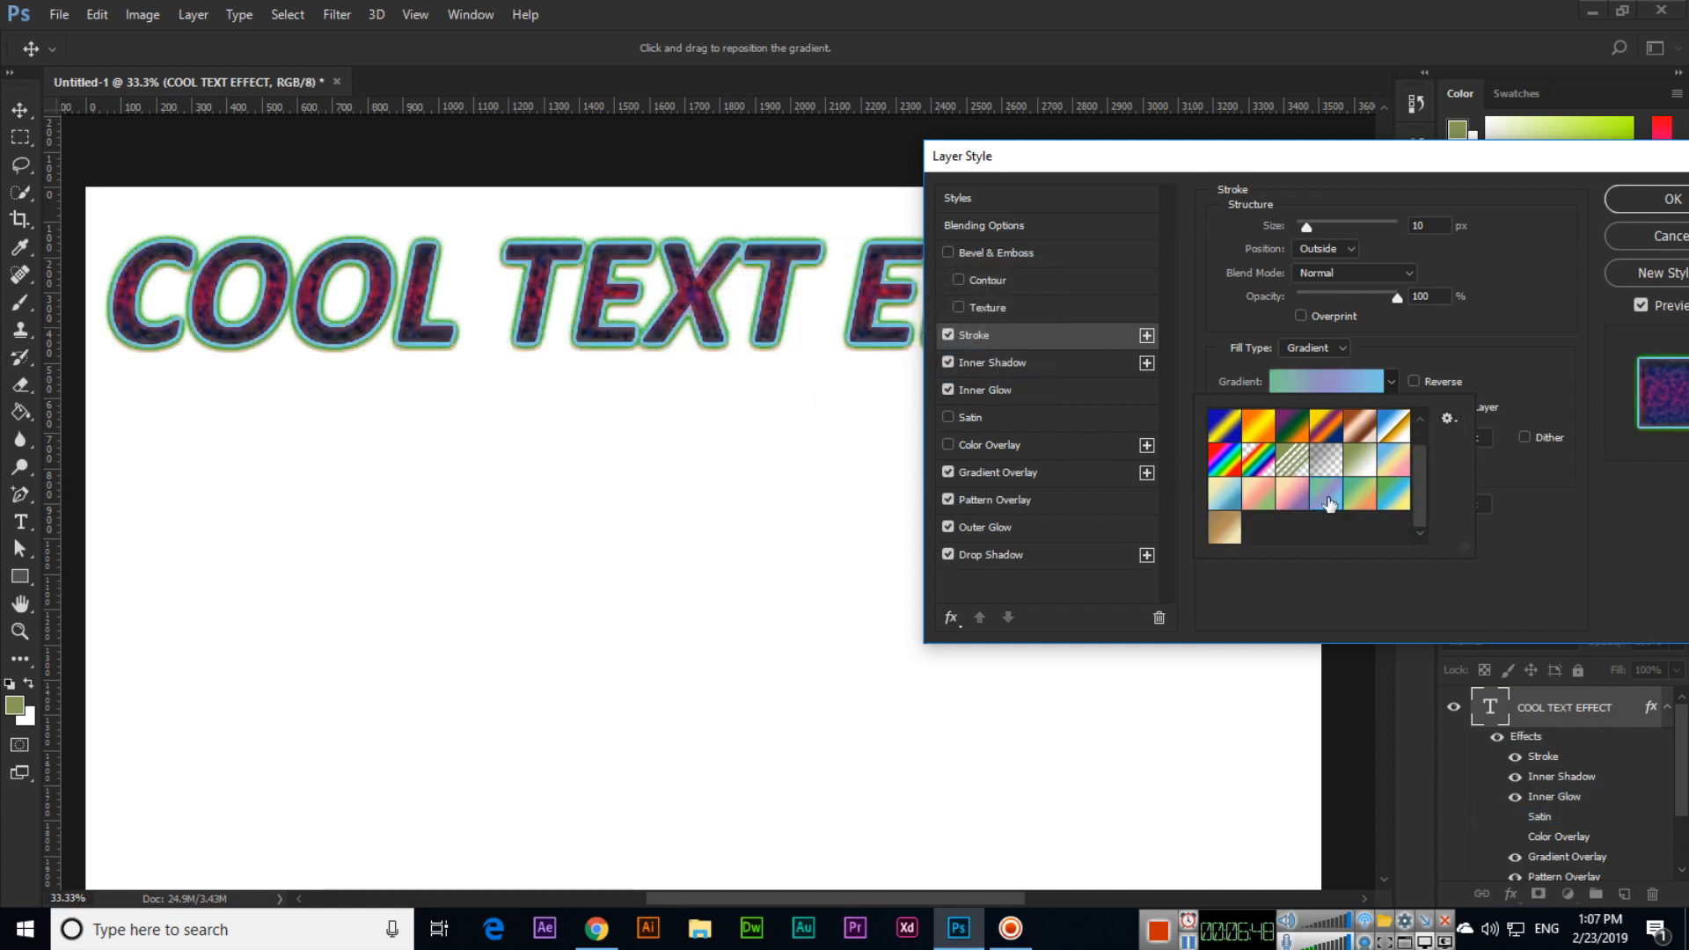
left_click(1291, 497)
left_click(1261, 499)
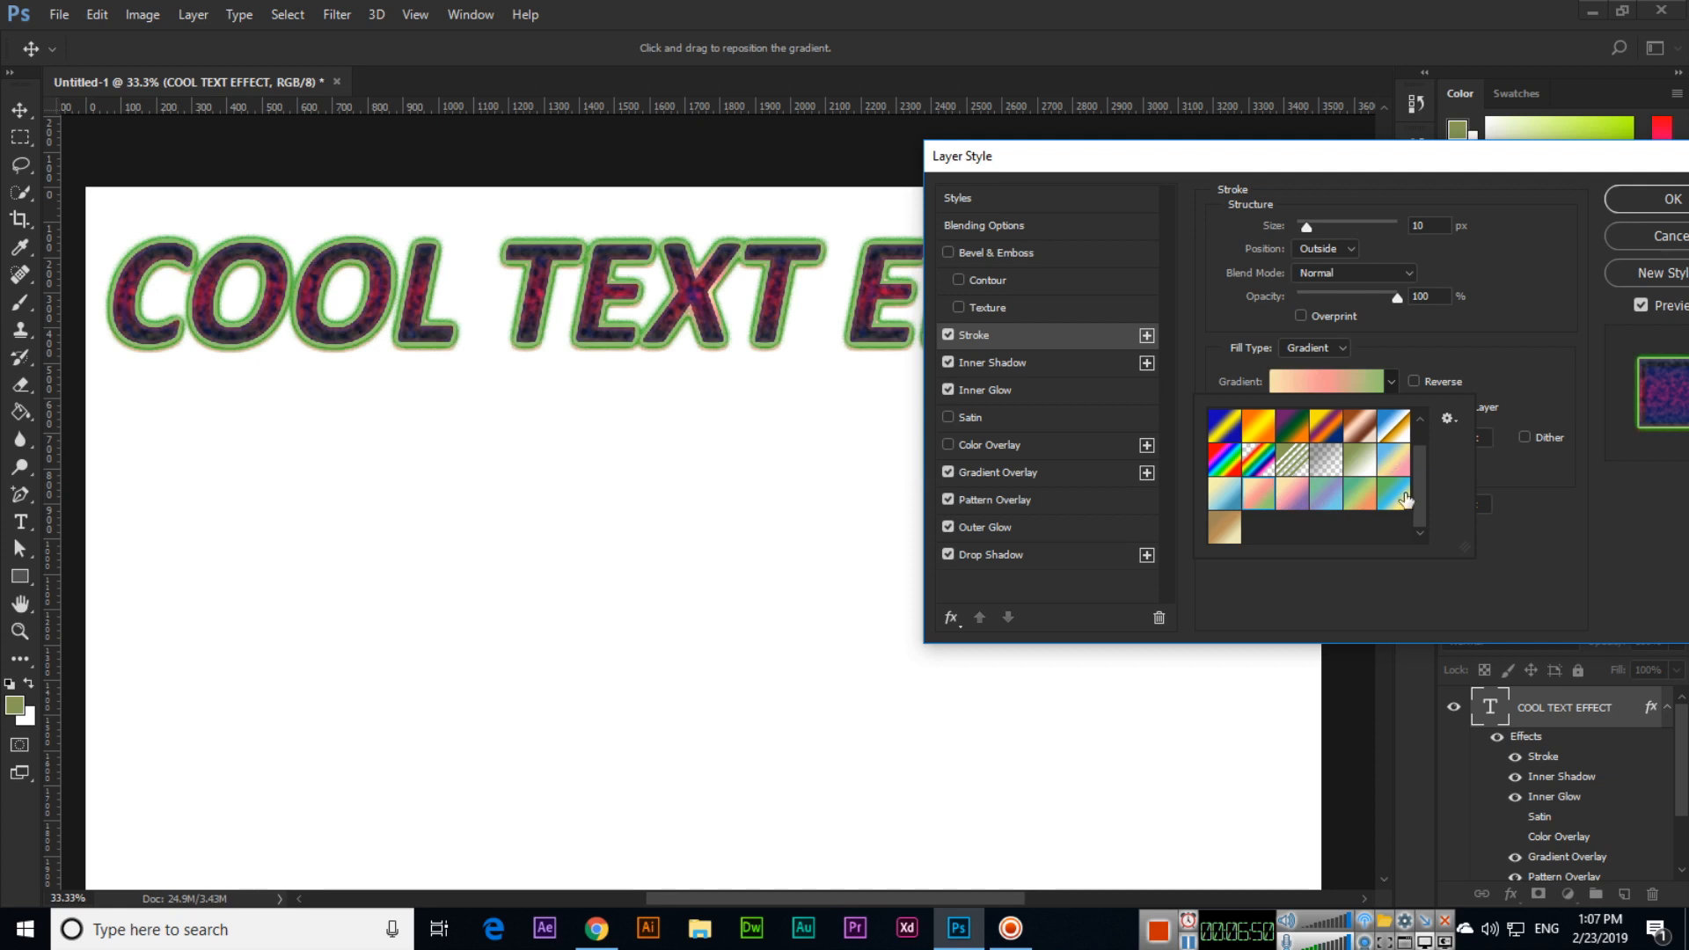
left_click(1398, 498)
left_click(1515, 384)
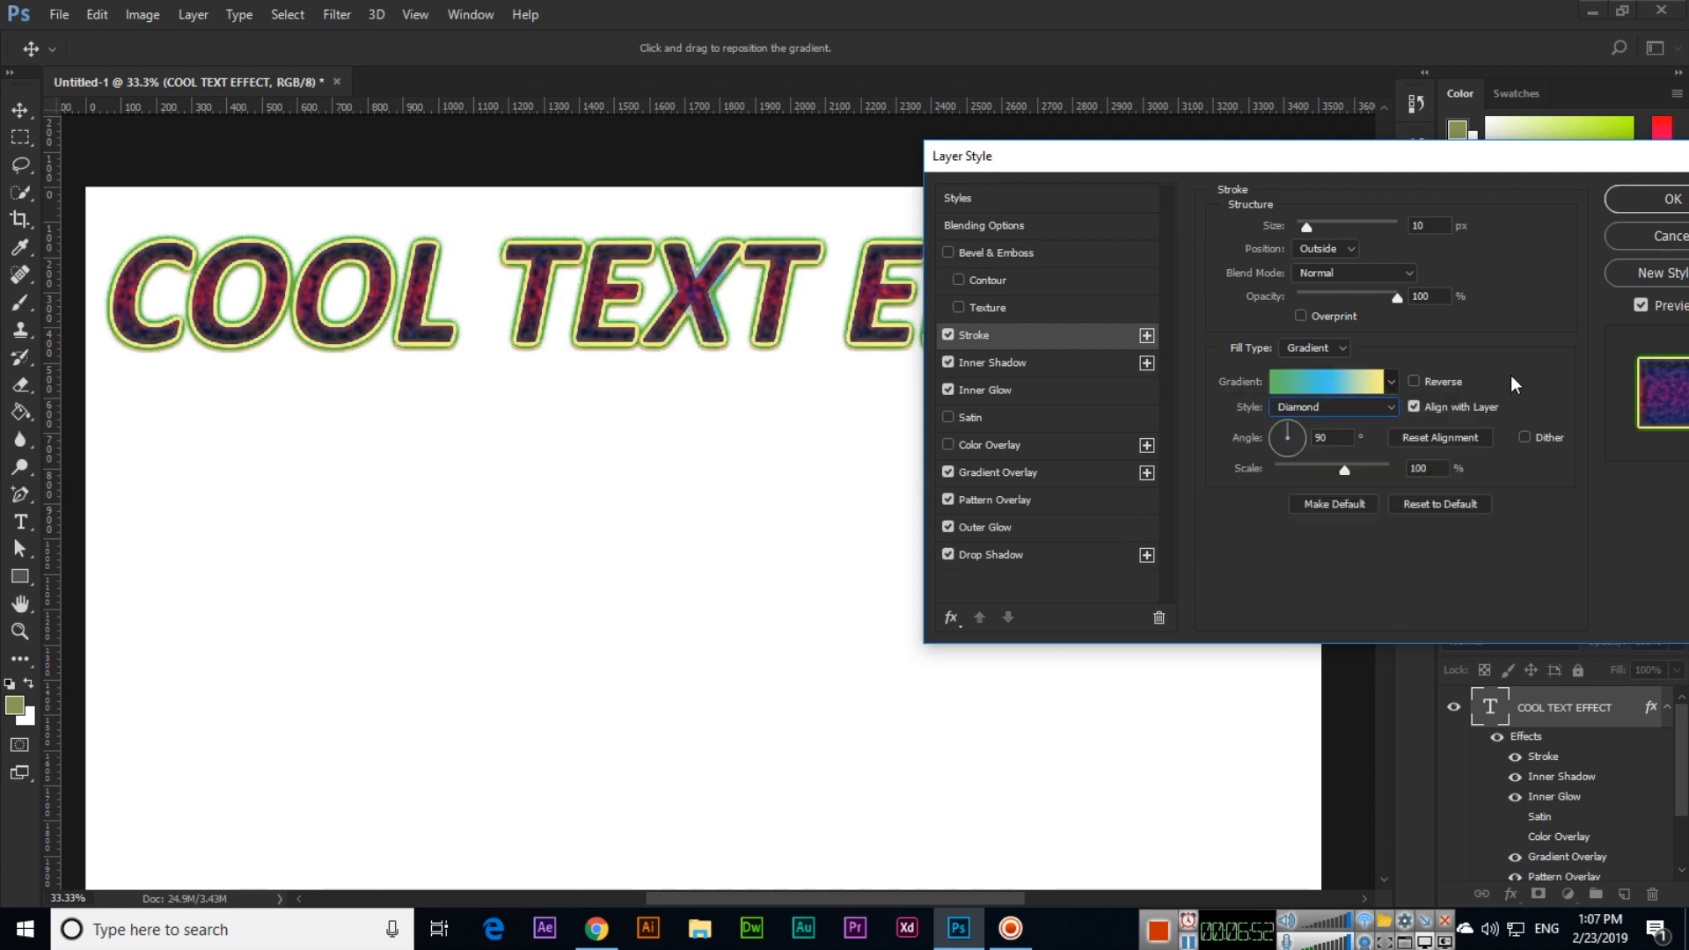
left_click(1383, 407)
left_click(1384, 410)
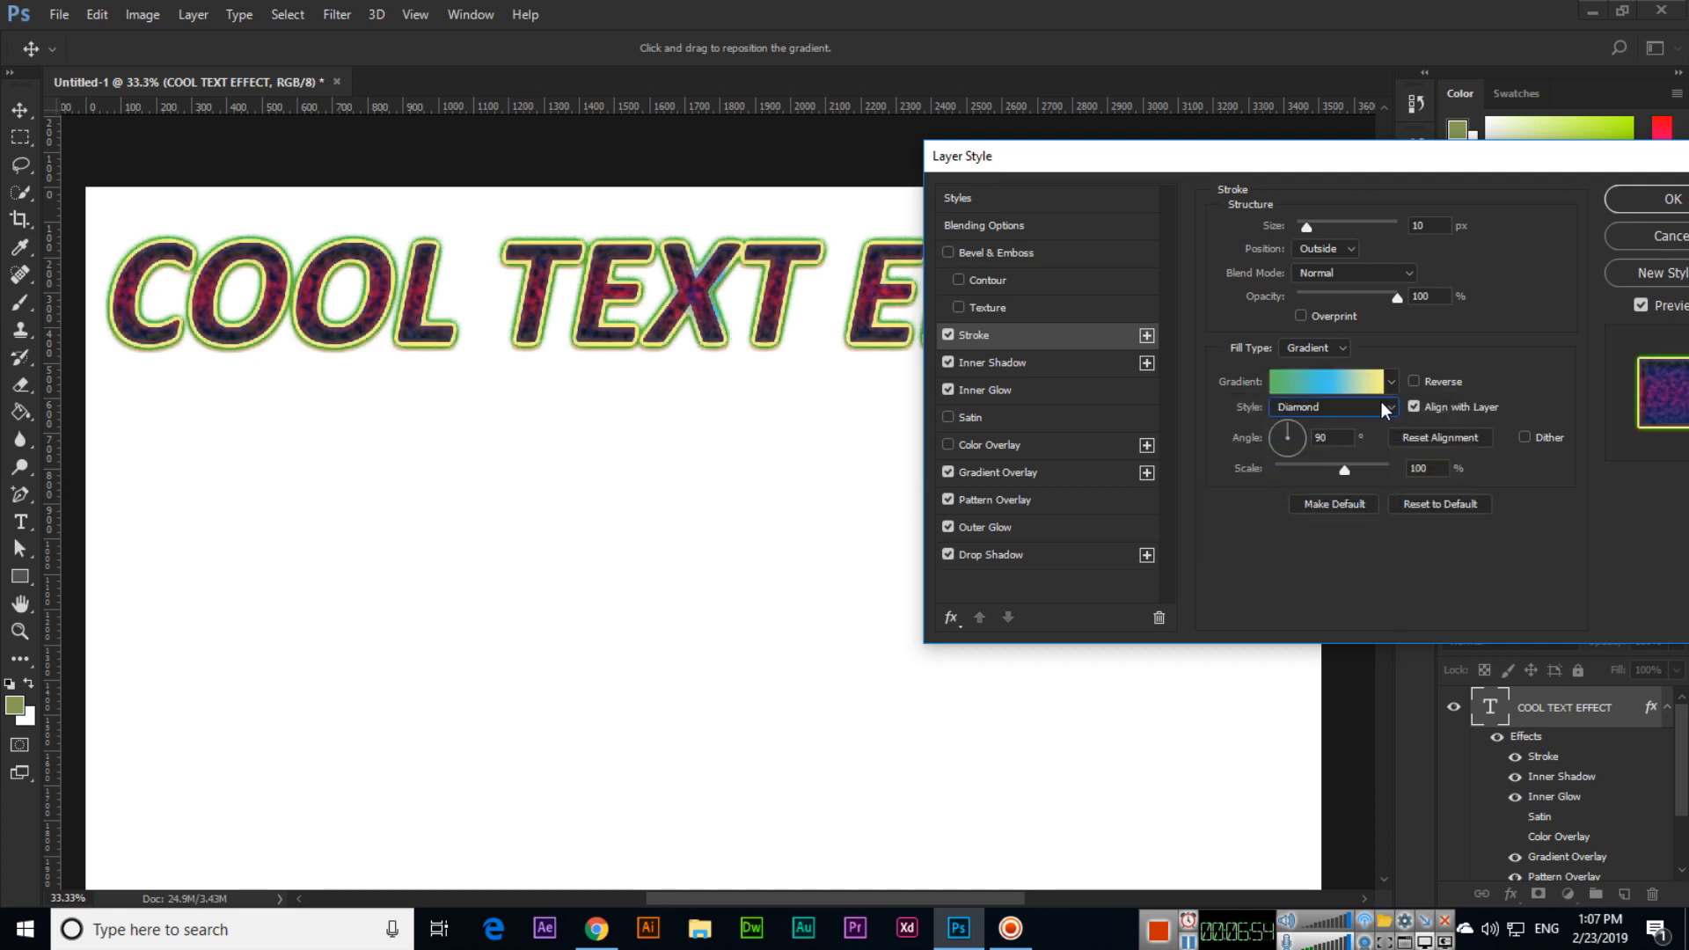
Change the stroke's fill type to Pattern, compare several stone-like patterns and apply the mottled greenish-brown one
left_click(1319, 348)
left_click(1310, 400)
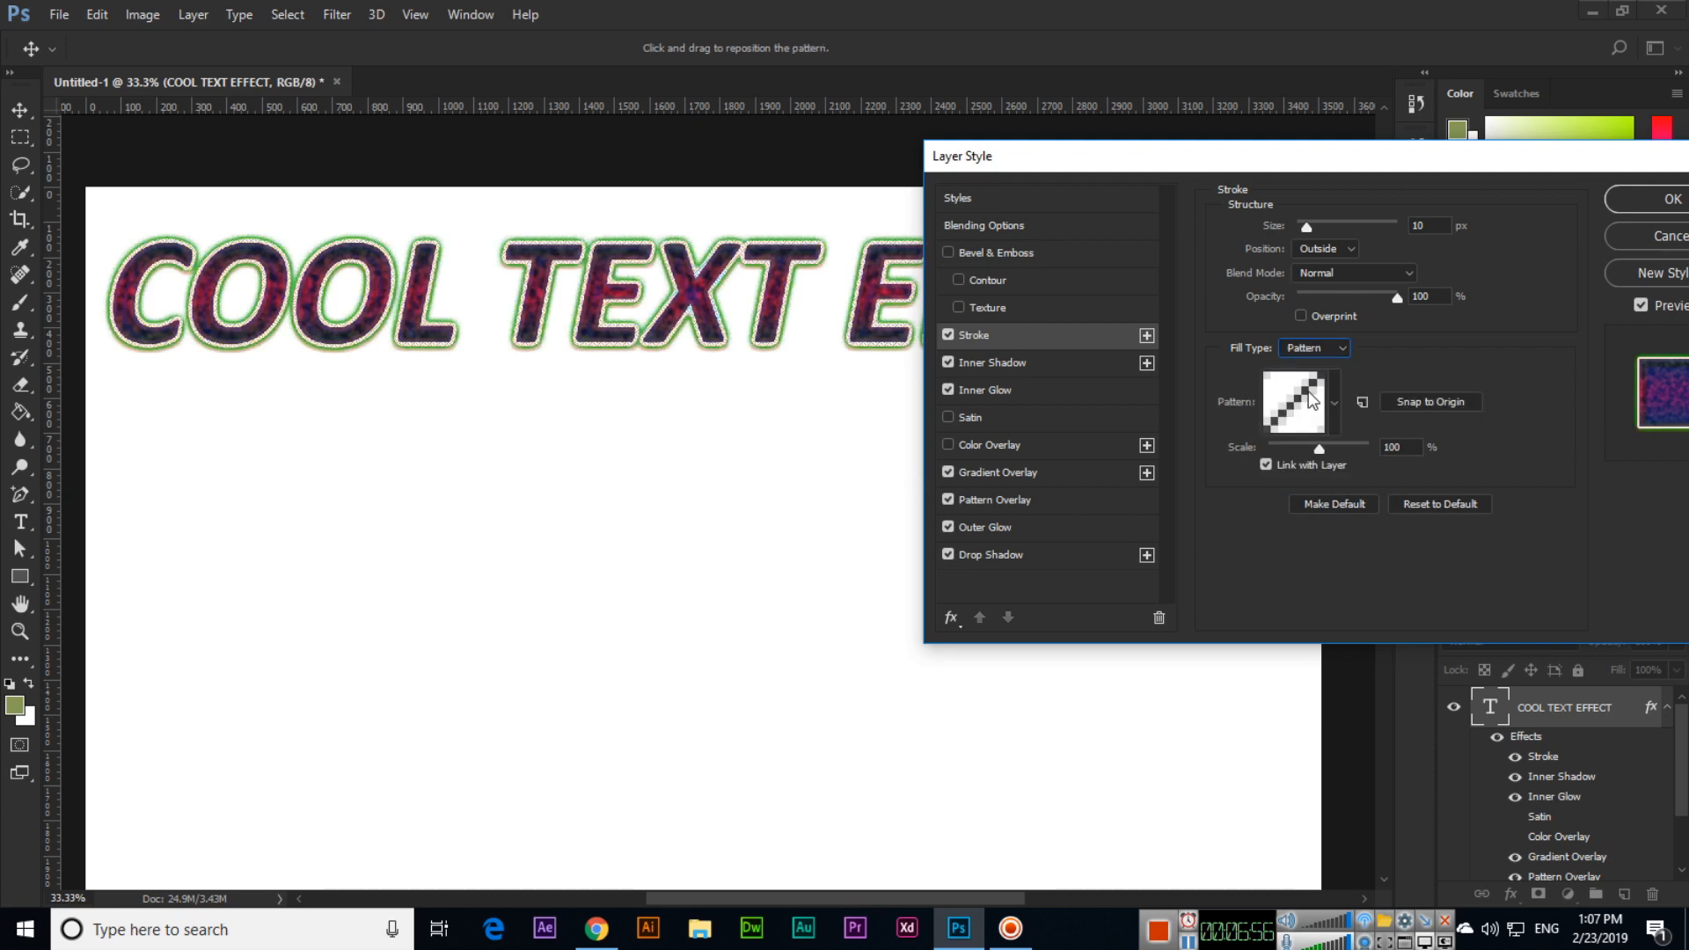
left_click(1335, 405)
left_click(1326, 499)
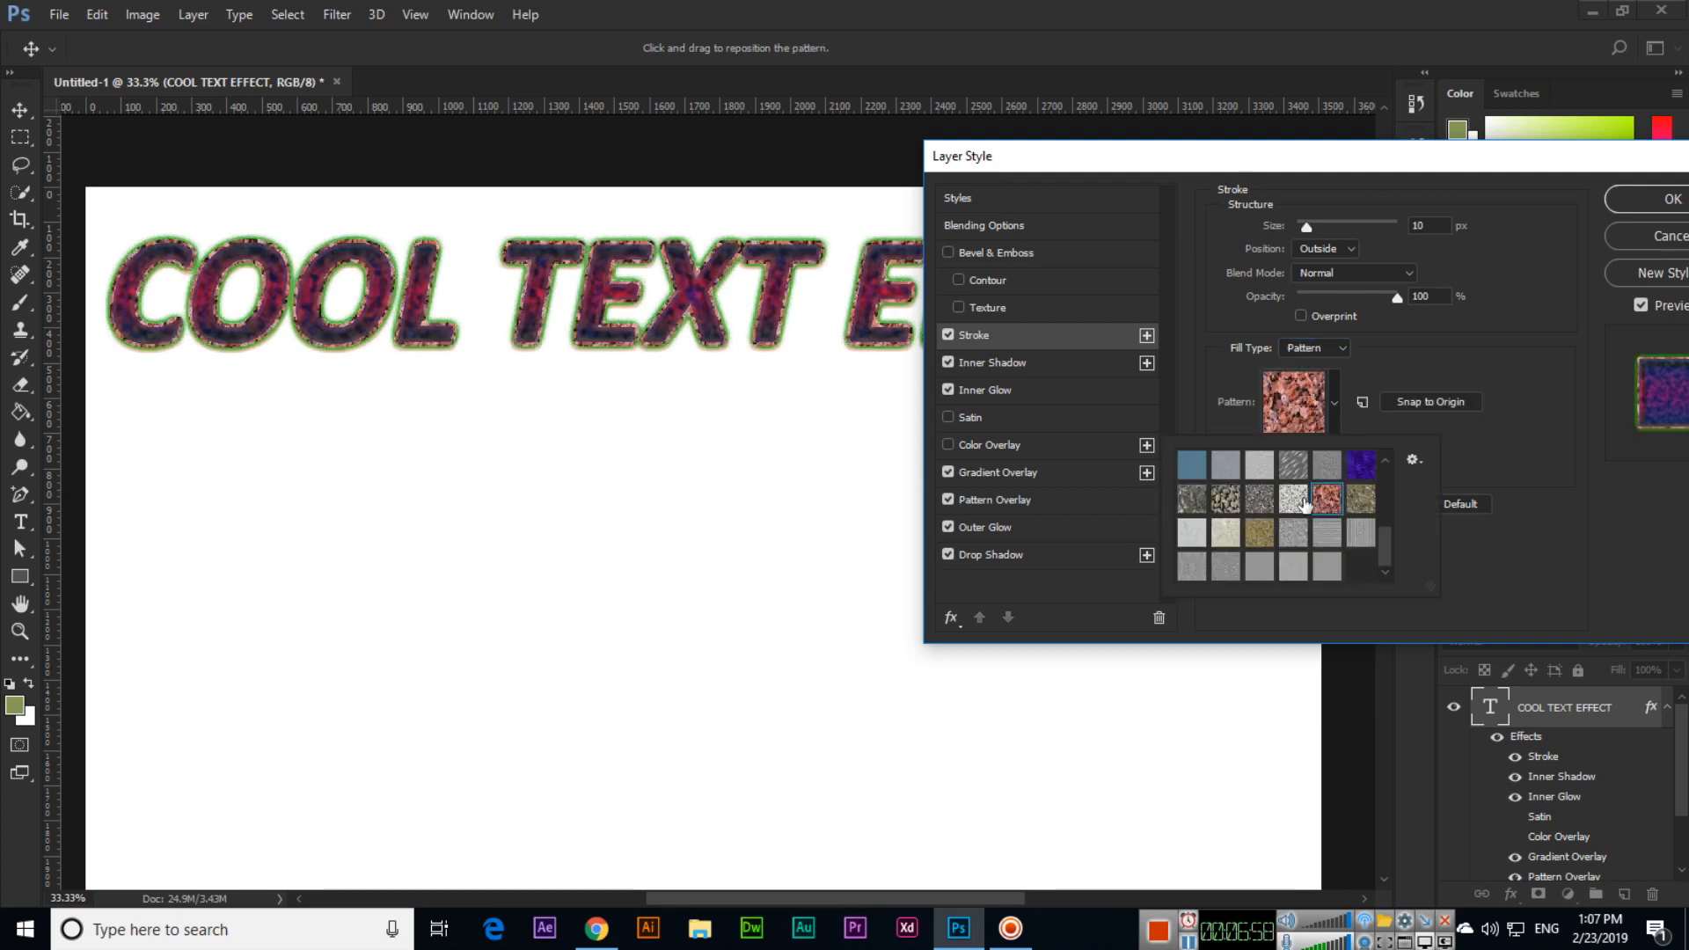
left_click(1301, 501)
left_click(1259, 499)
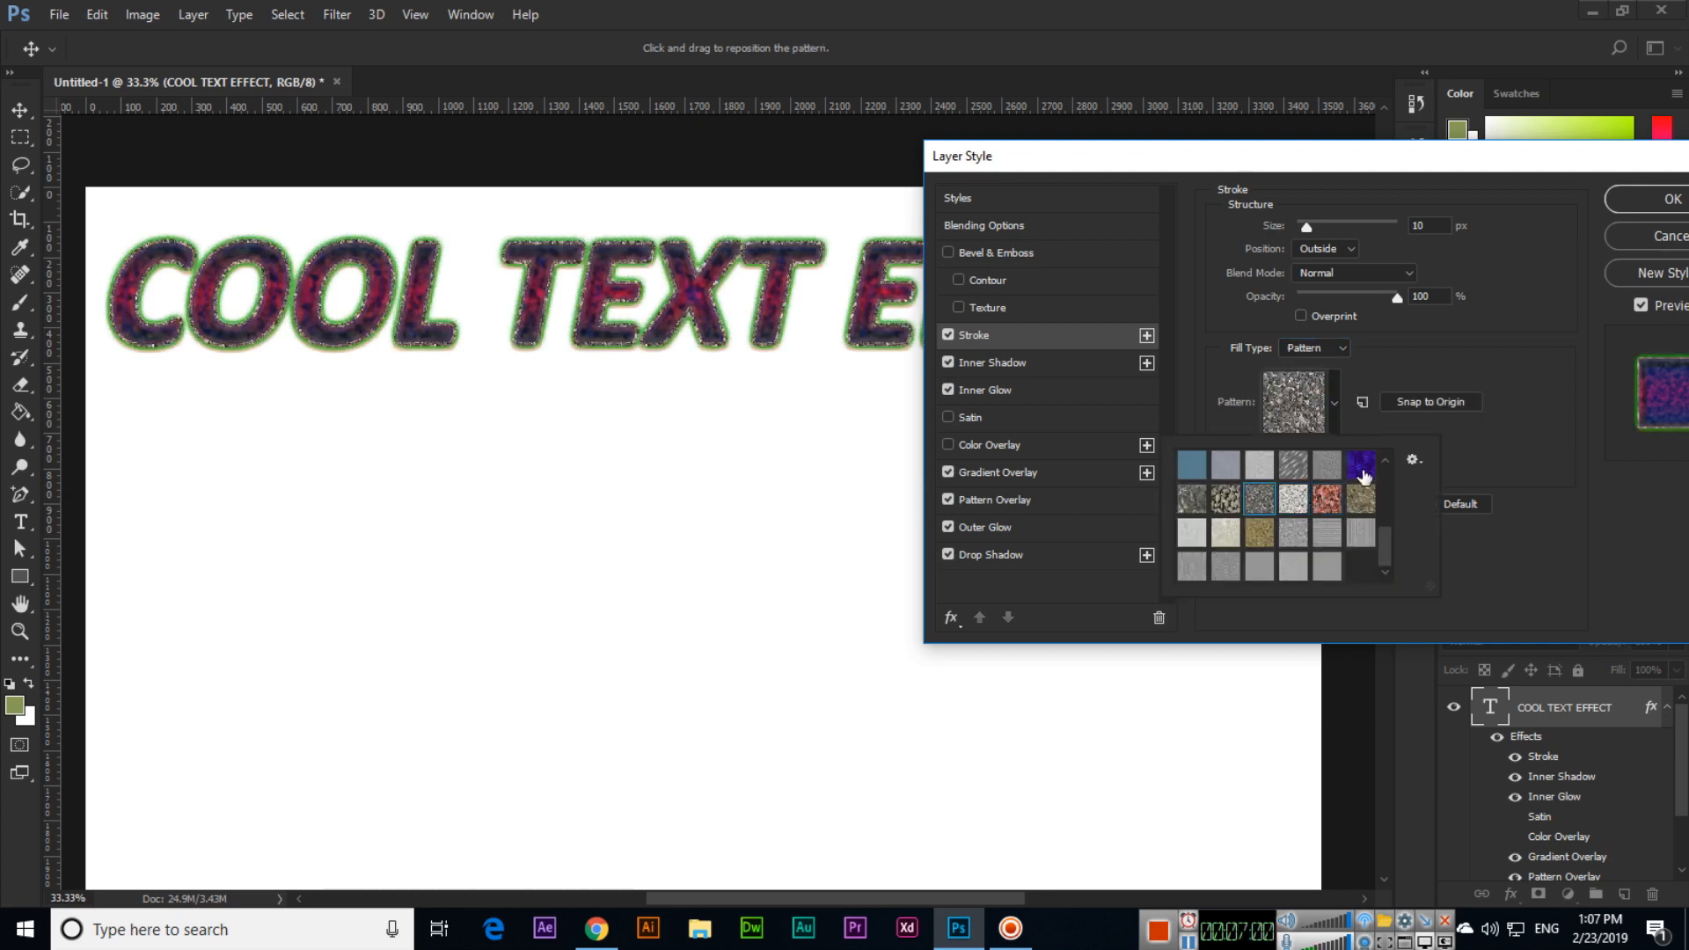
left_click(1362, 471)
left_click(1359, 499)
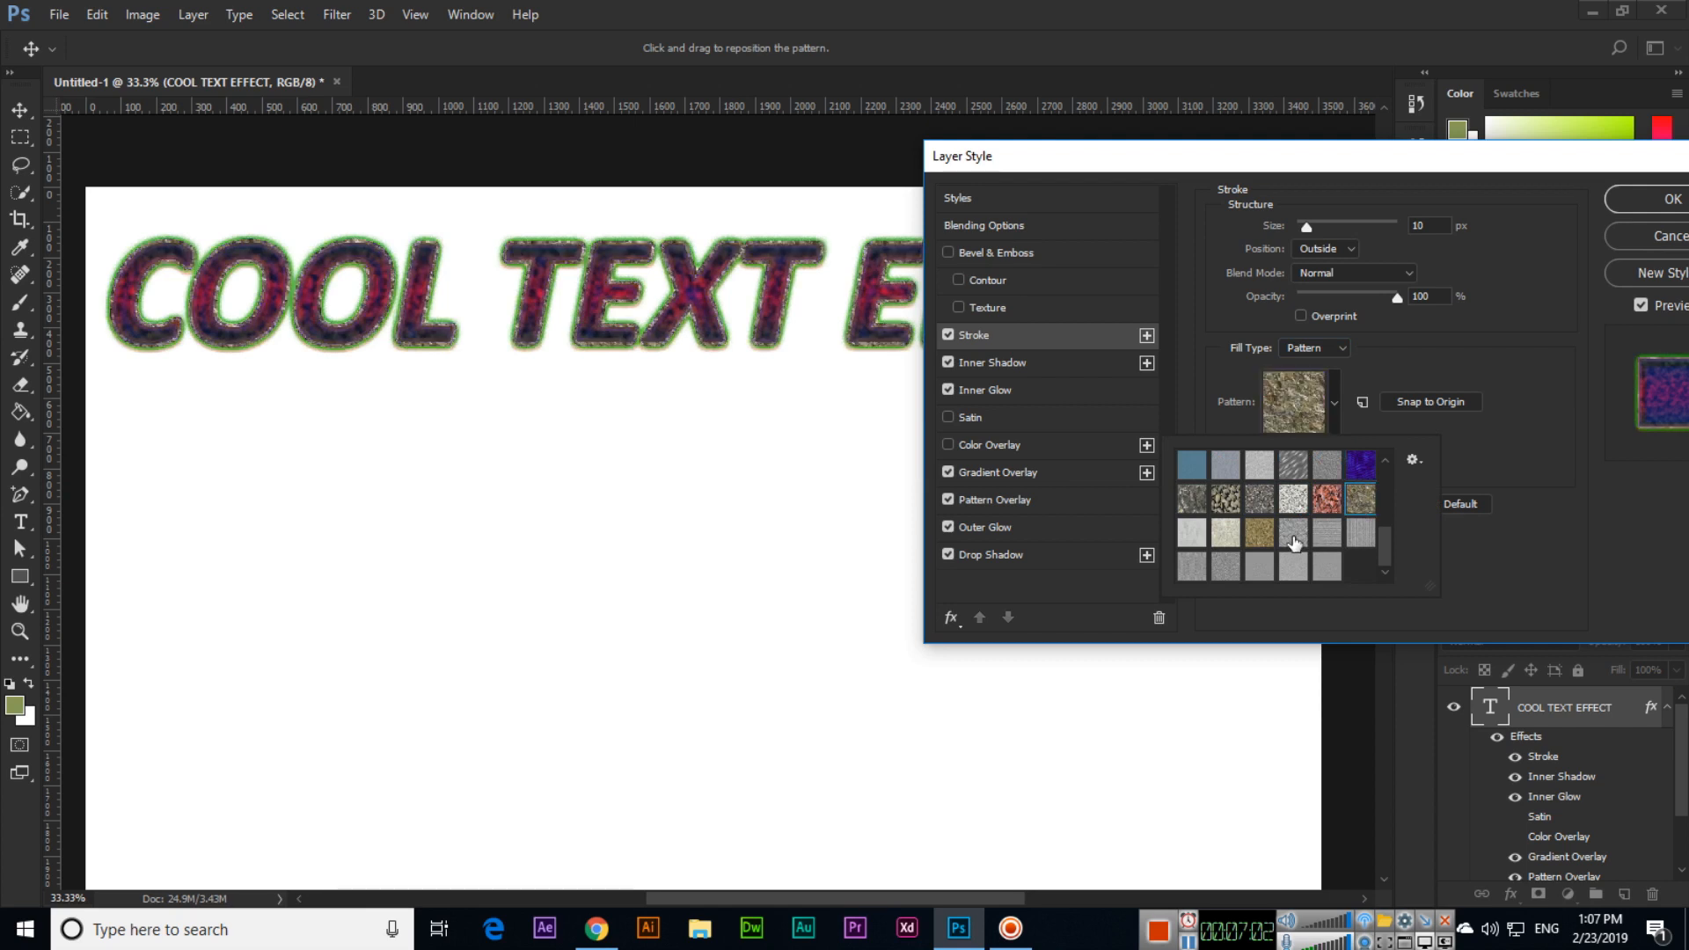
left_click(1519, 472)
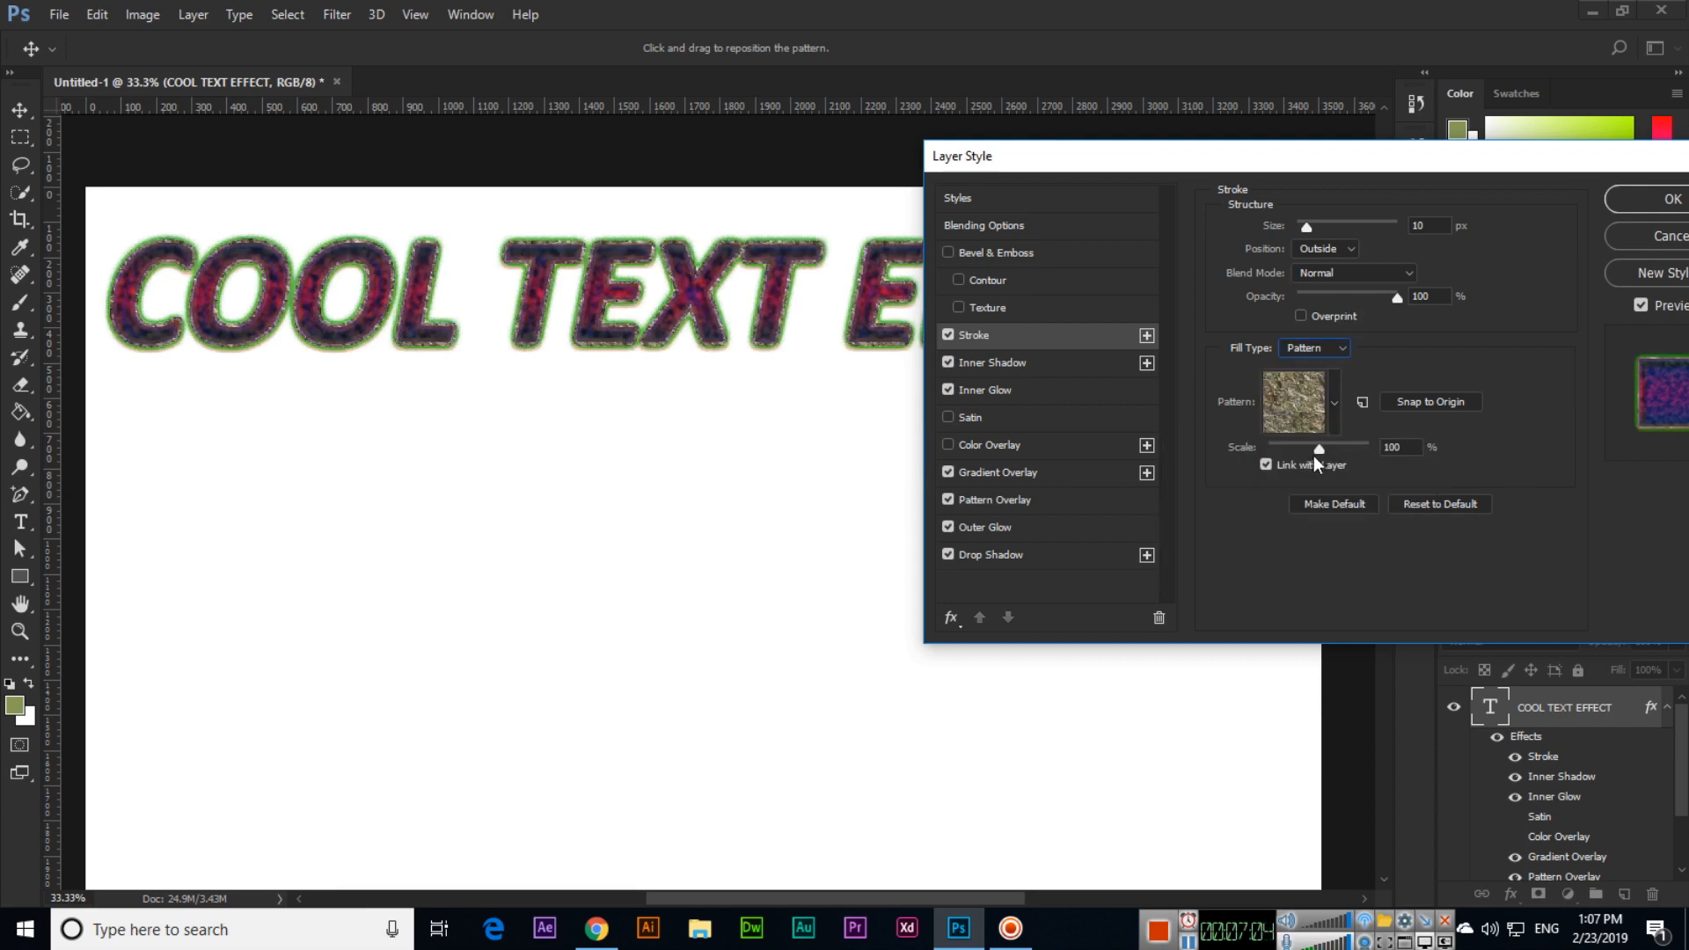
Set the stroke's pattern scale to 652% and its size to 15 px, with opacity at 100%
left_click_drag(1320, 448, 1353, 457)
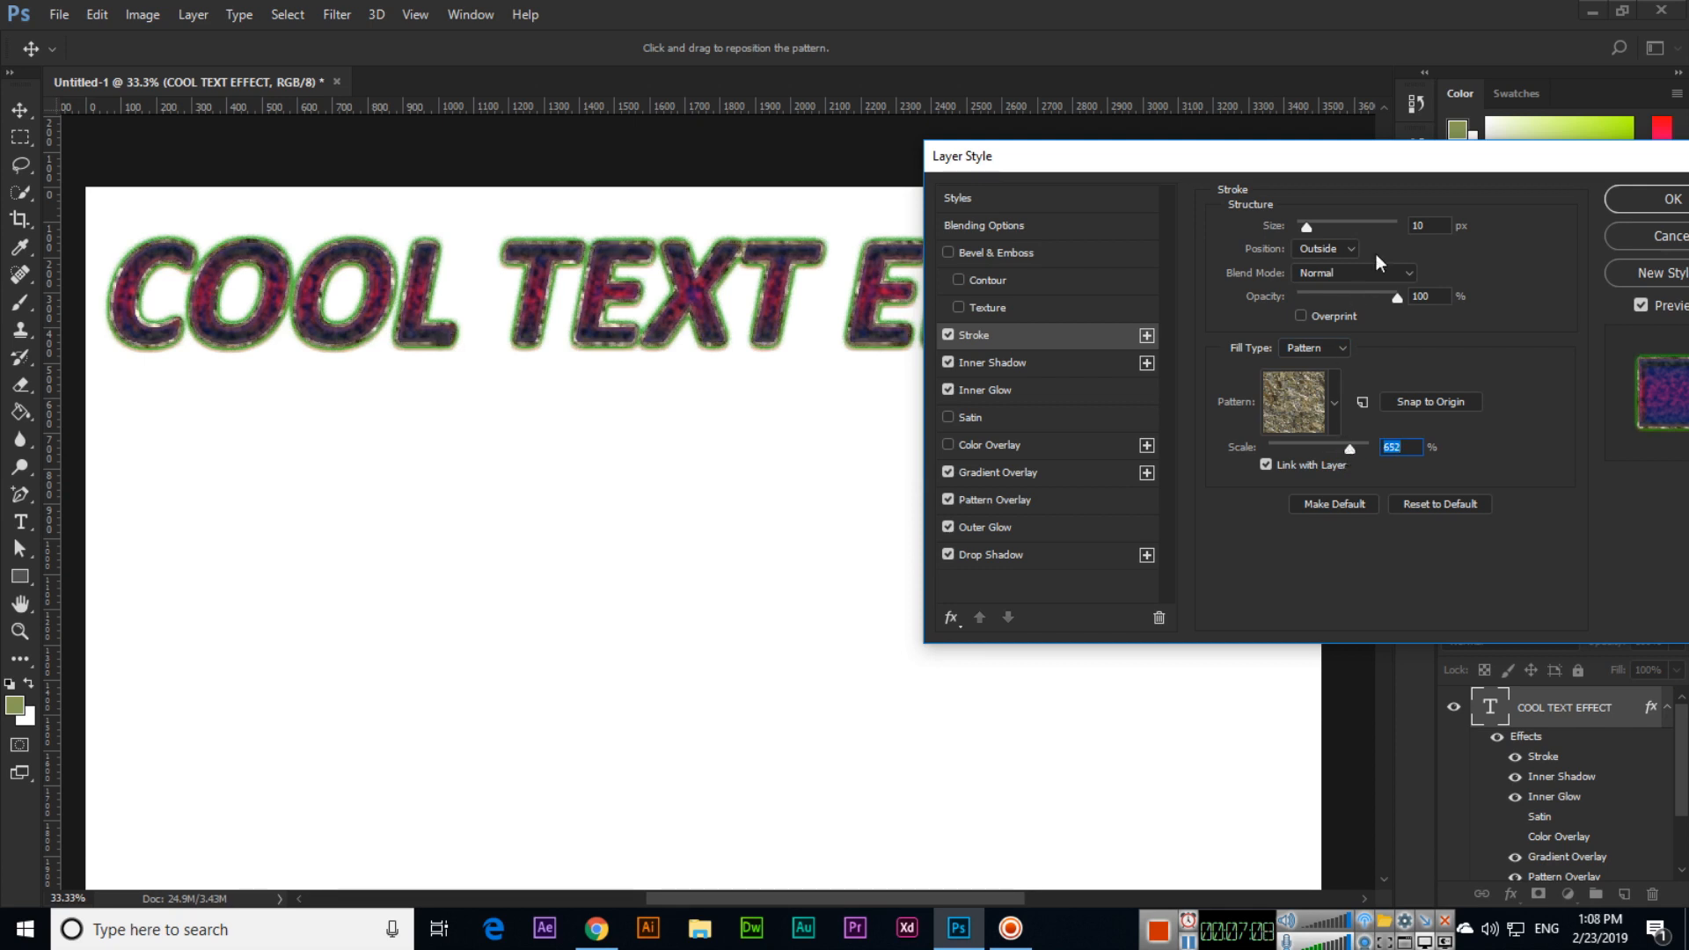
double_click(1419, 225)
type("15")
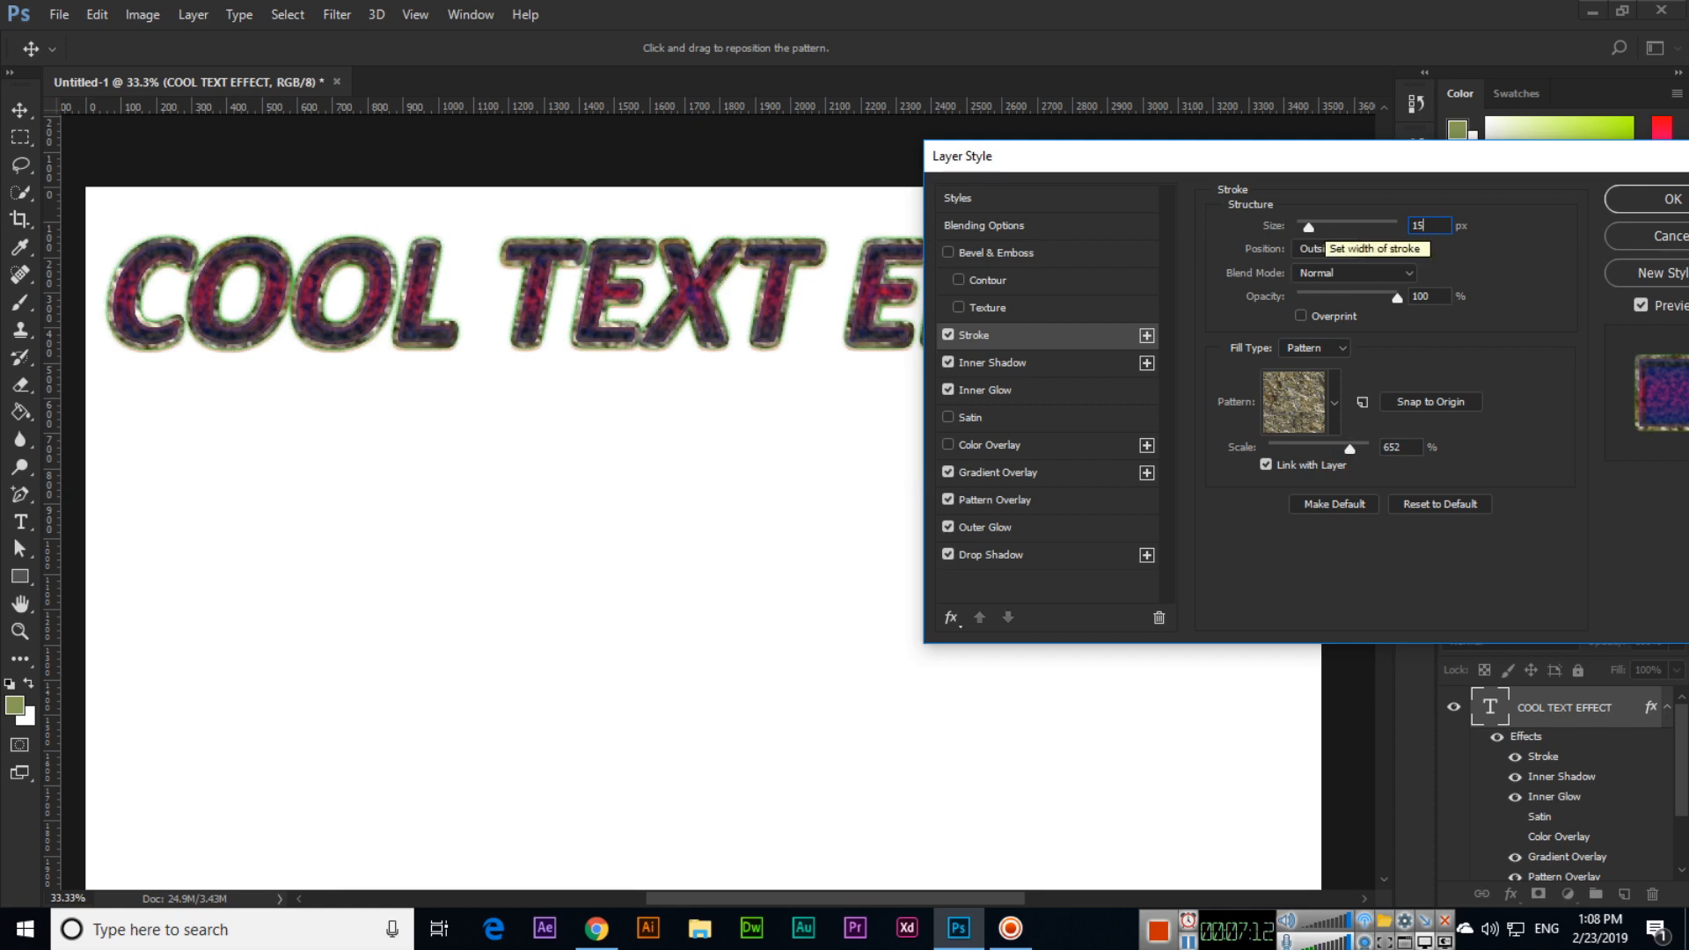
mouse_move(1397, 298)
left_mouse_down()
mouse_move(1359, 305)
mouse_move(1416, 306)
left_mouse_up()
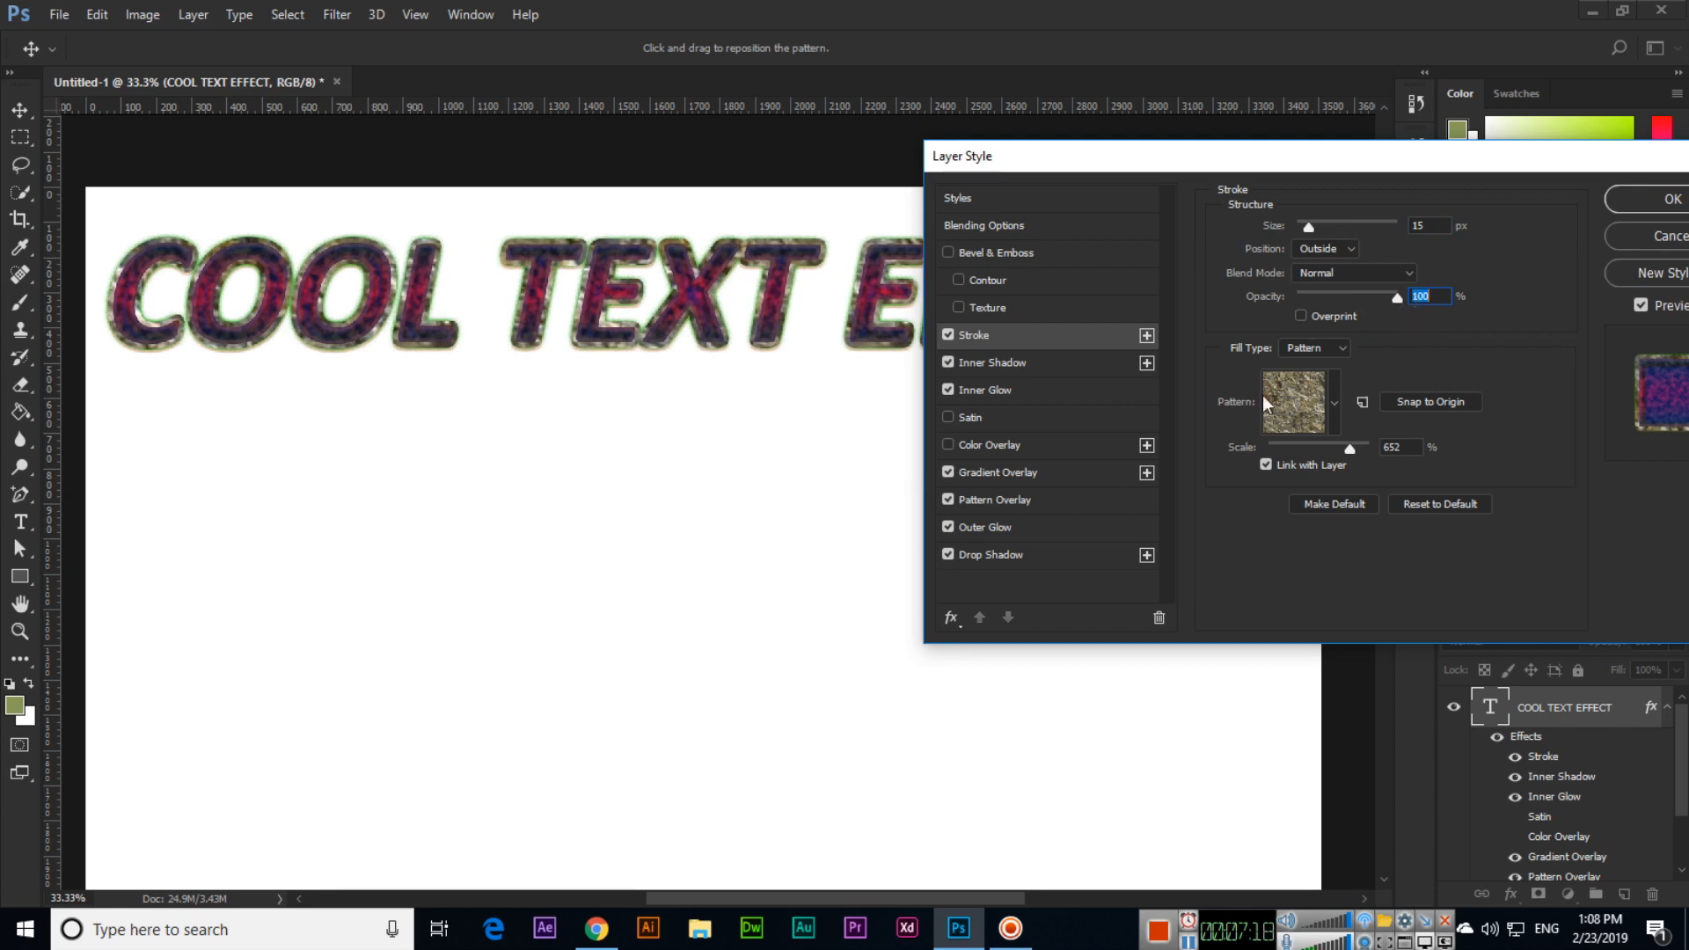
Add Bevel & Emboss to the text, try the Outer Bevel style and set the style to Emboss
left_click(1045, 257)
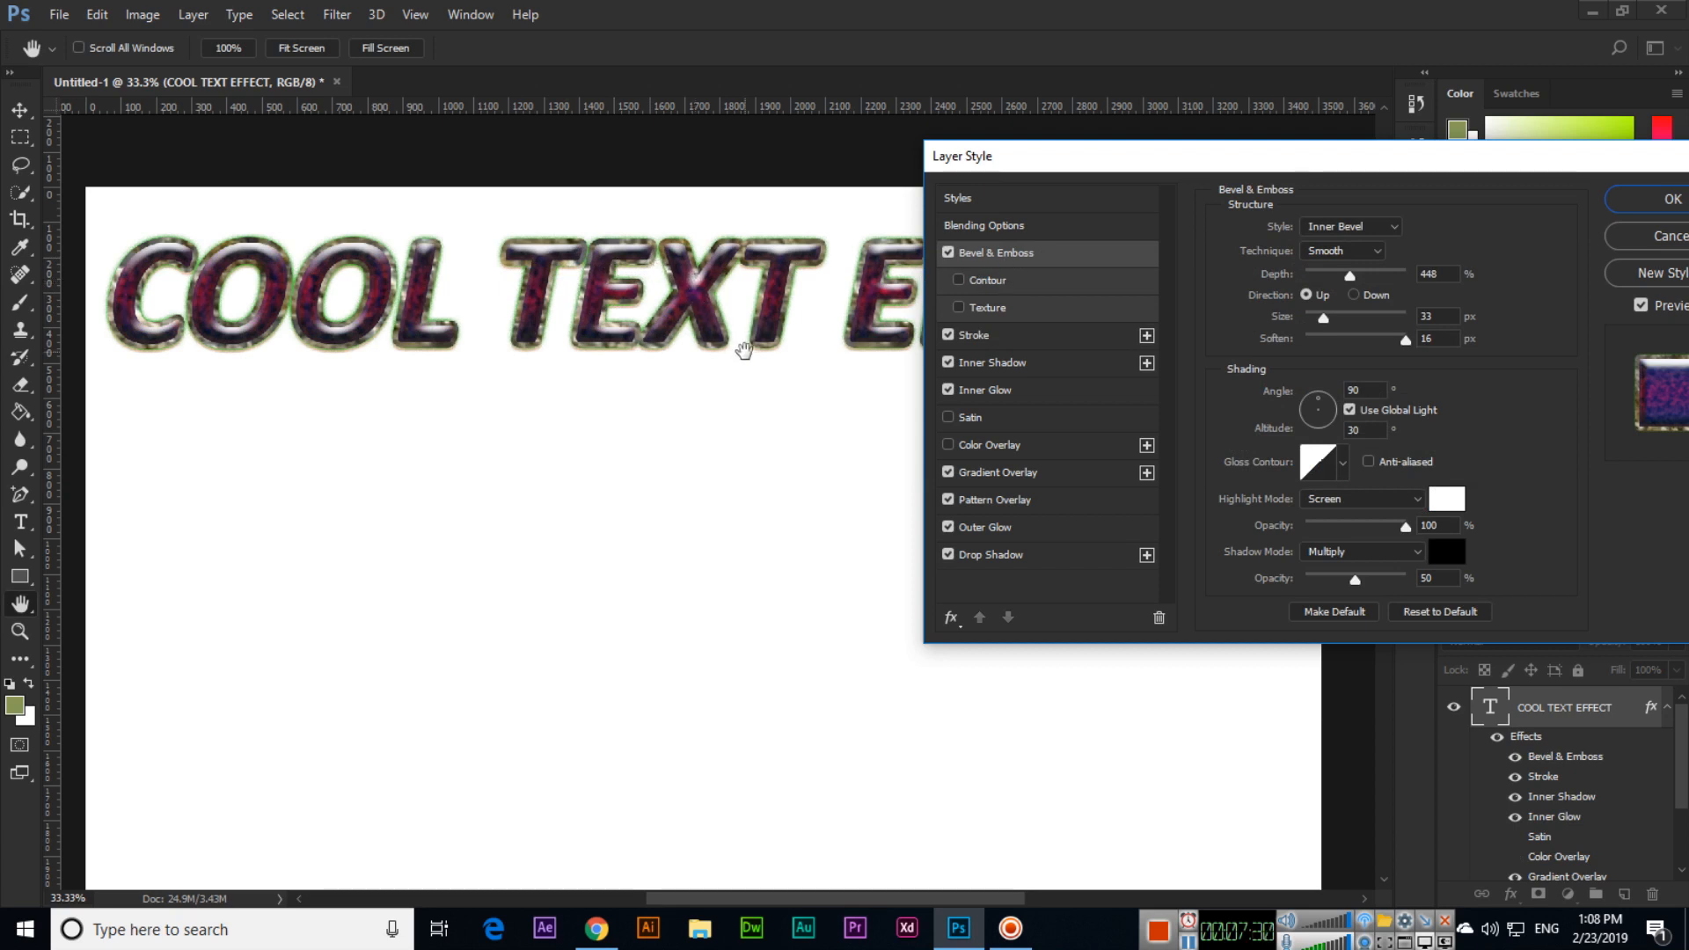
left_click(1374, 230)
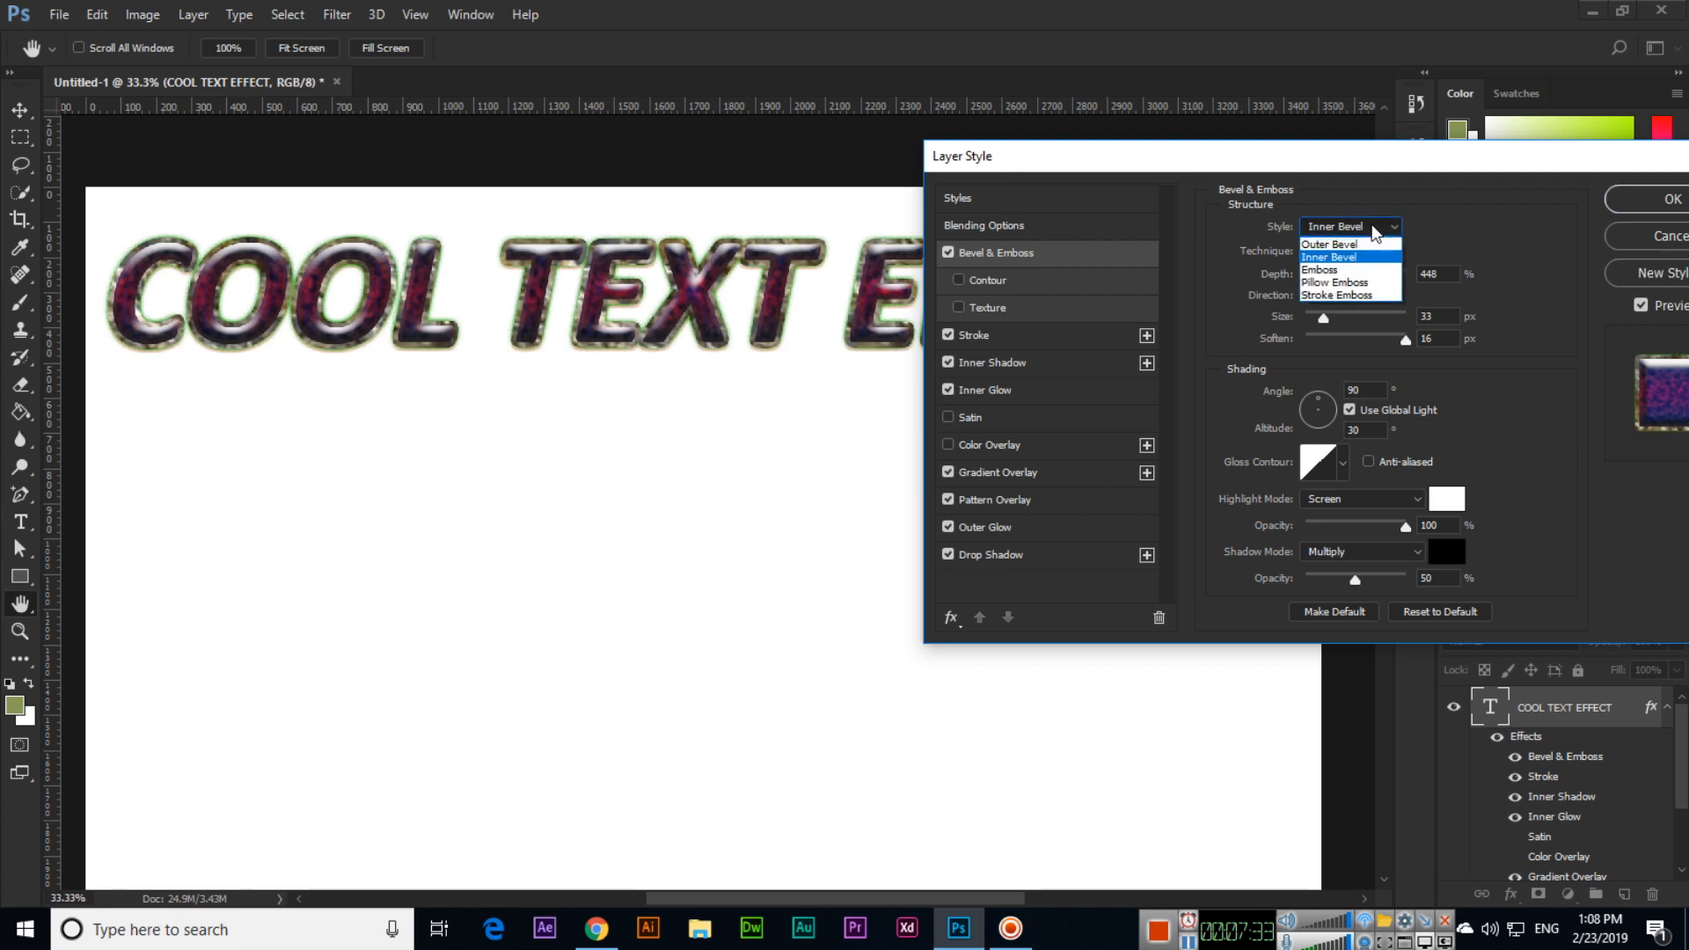
left_click(1352, 245)
left_click(1354, 227)
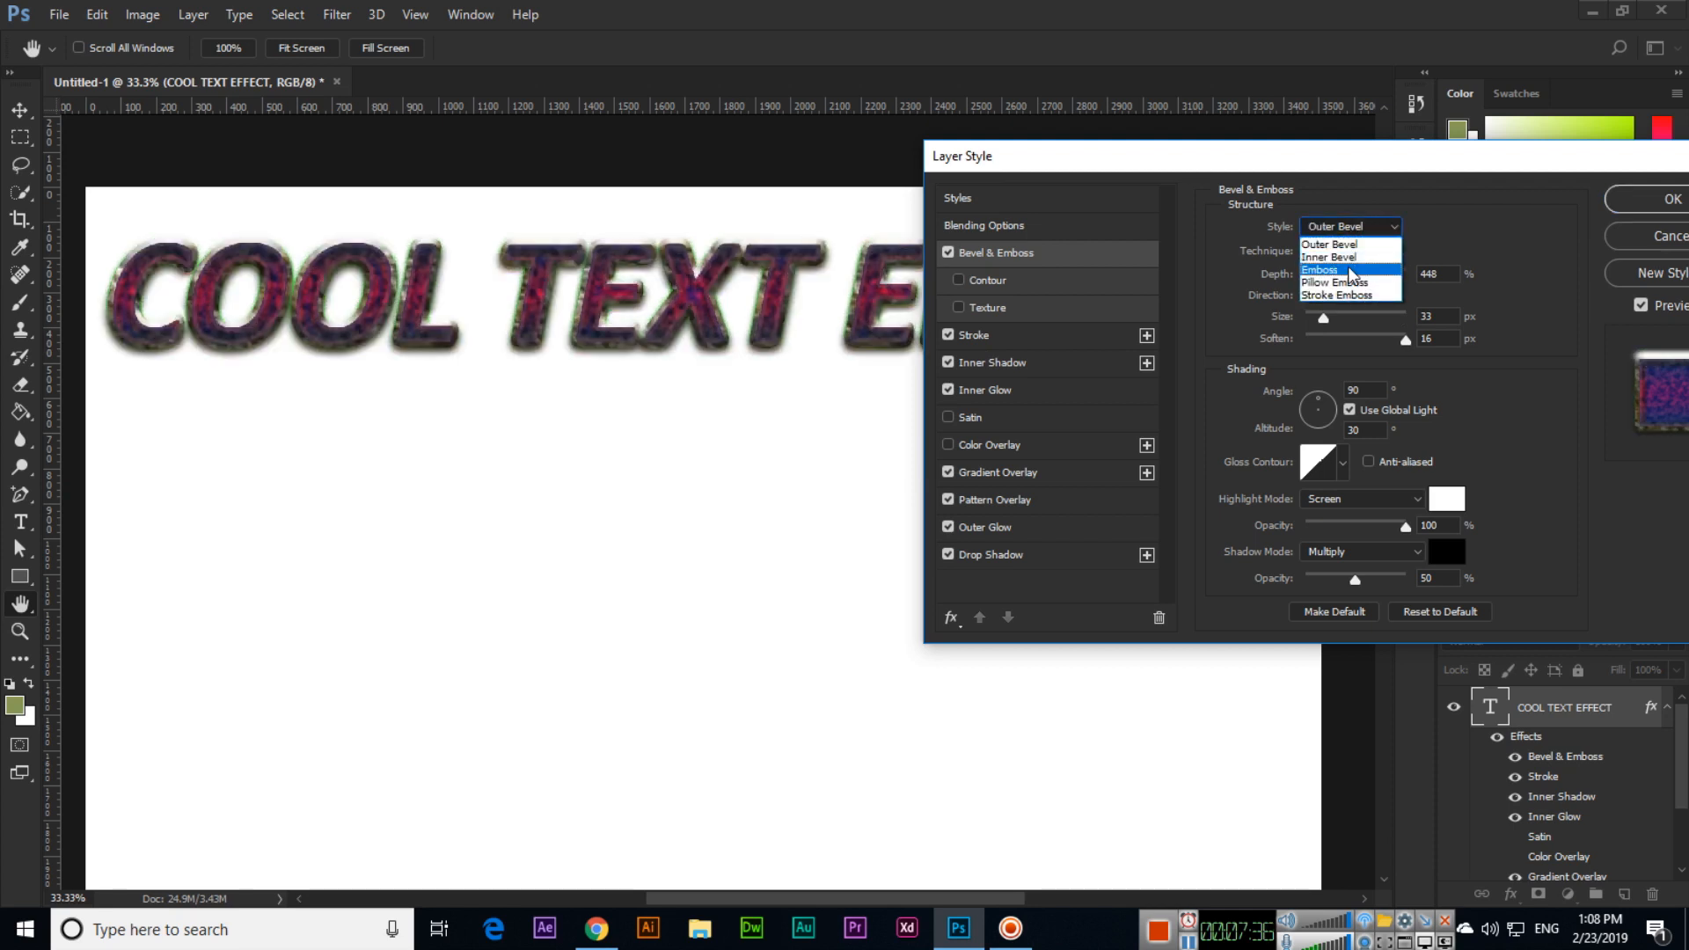
left_click(1356, 264)
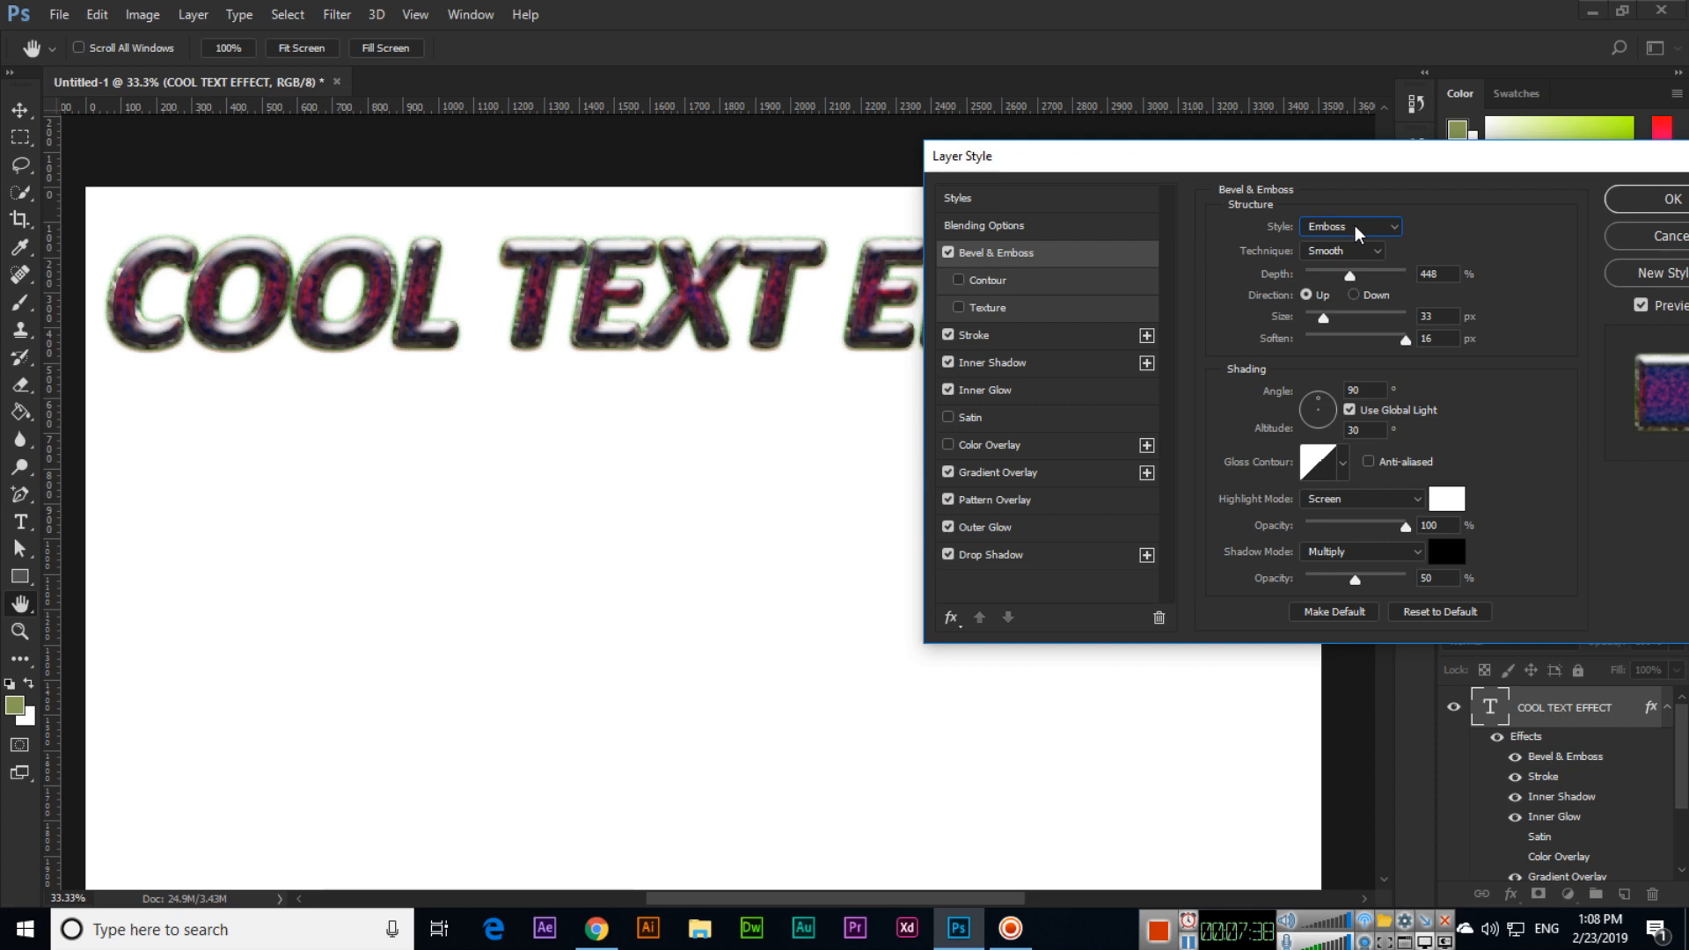
Try the Pillow Emboss and Stroke Emboss styles on the text and set the bevel style to Inner Bevel
left_click(1357, 229)
left_click(1355, 275)
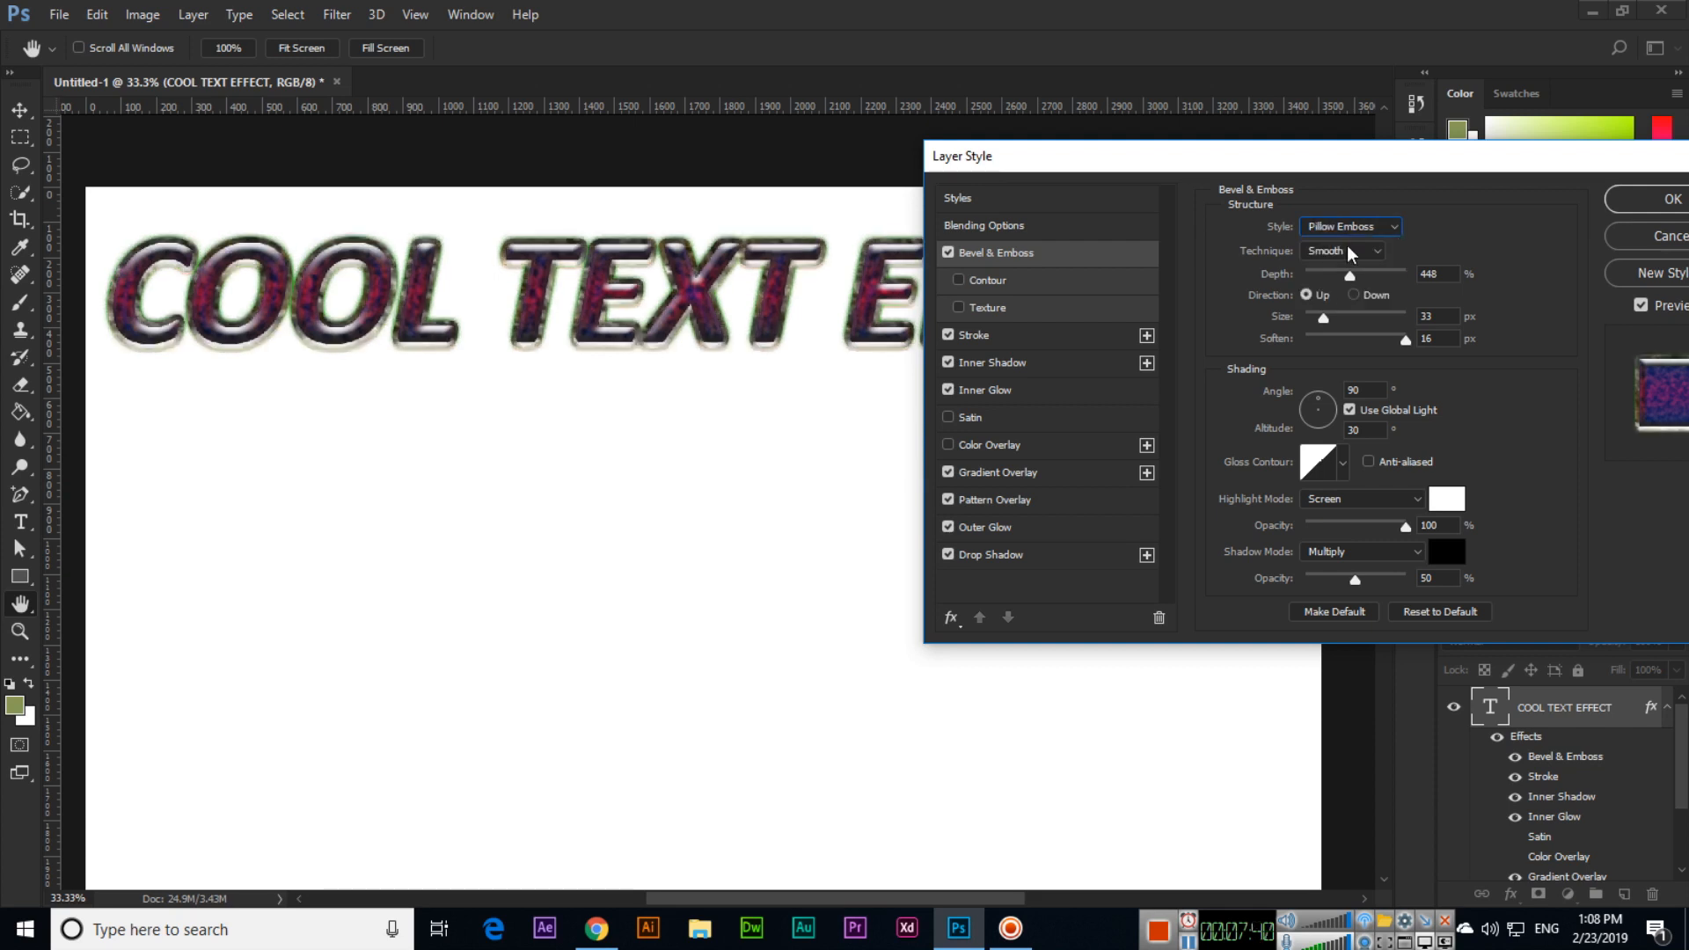
left_click(1355, 228)
left_click(1350, 296)
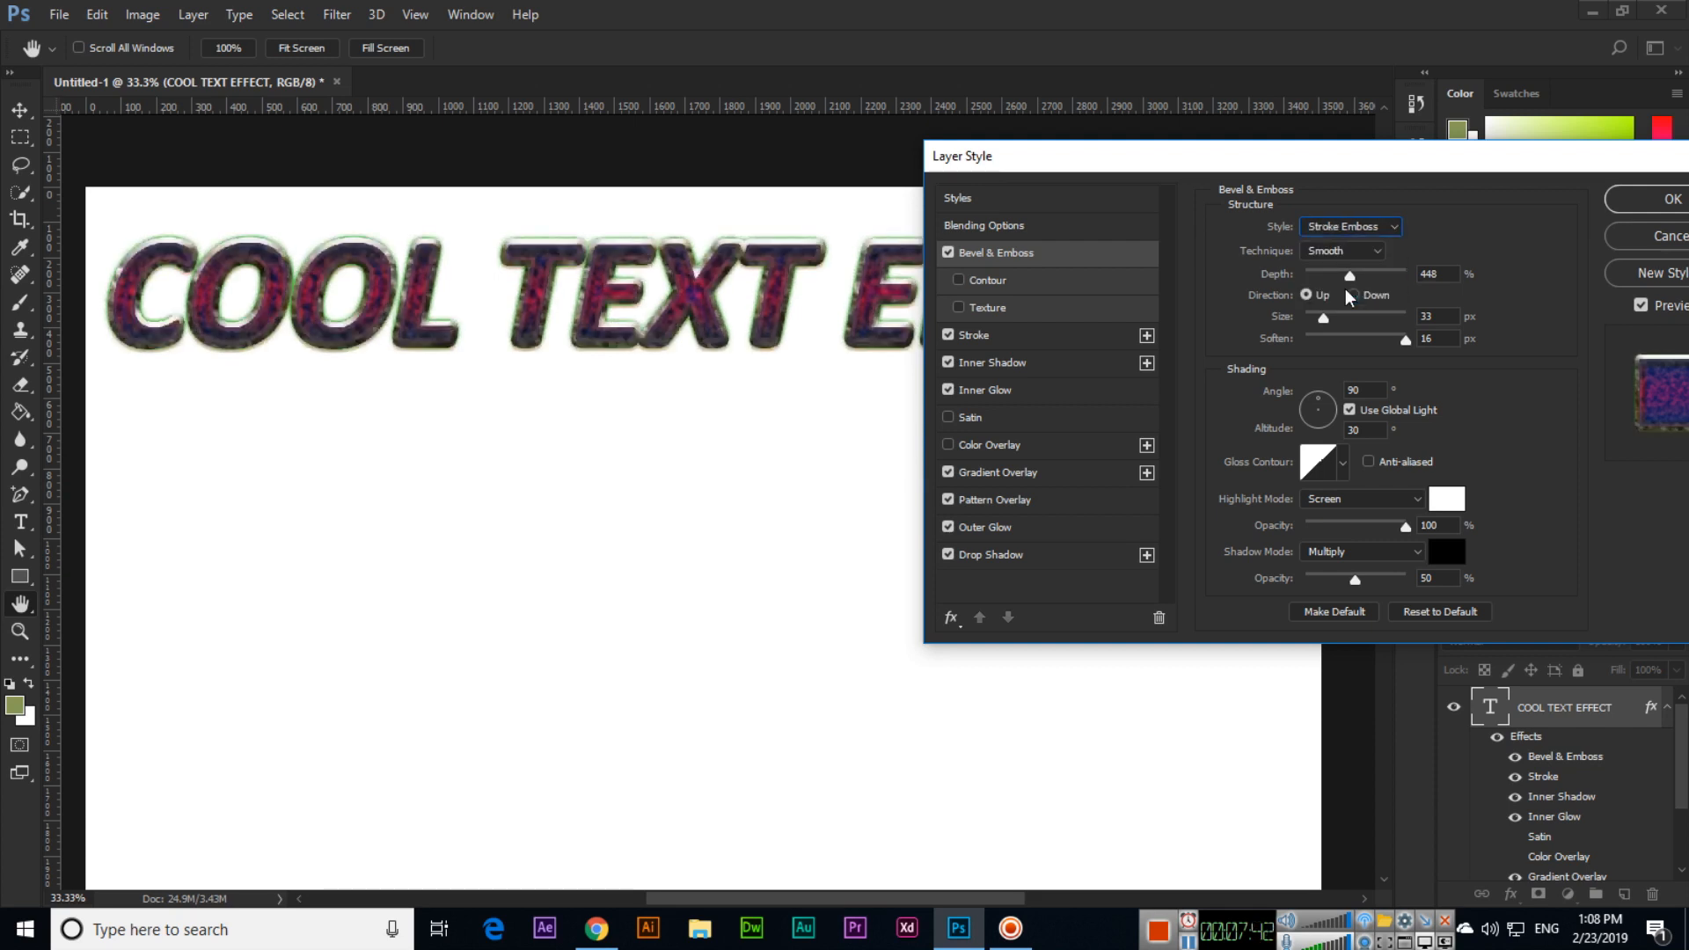
left_click(1346, 229)
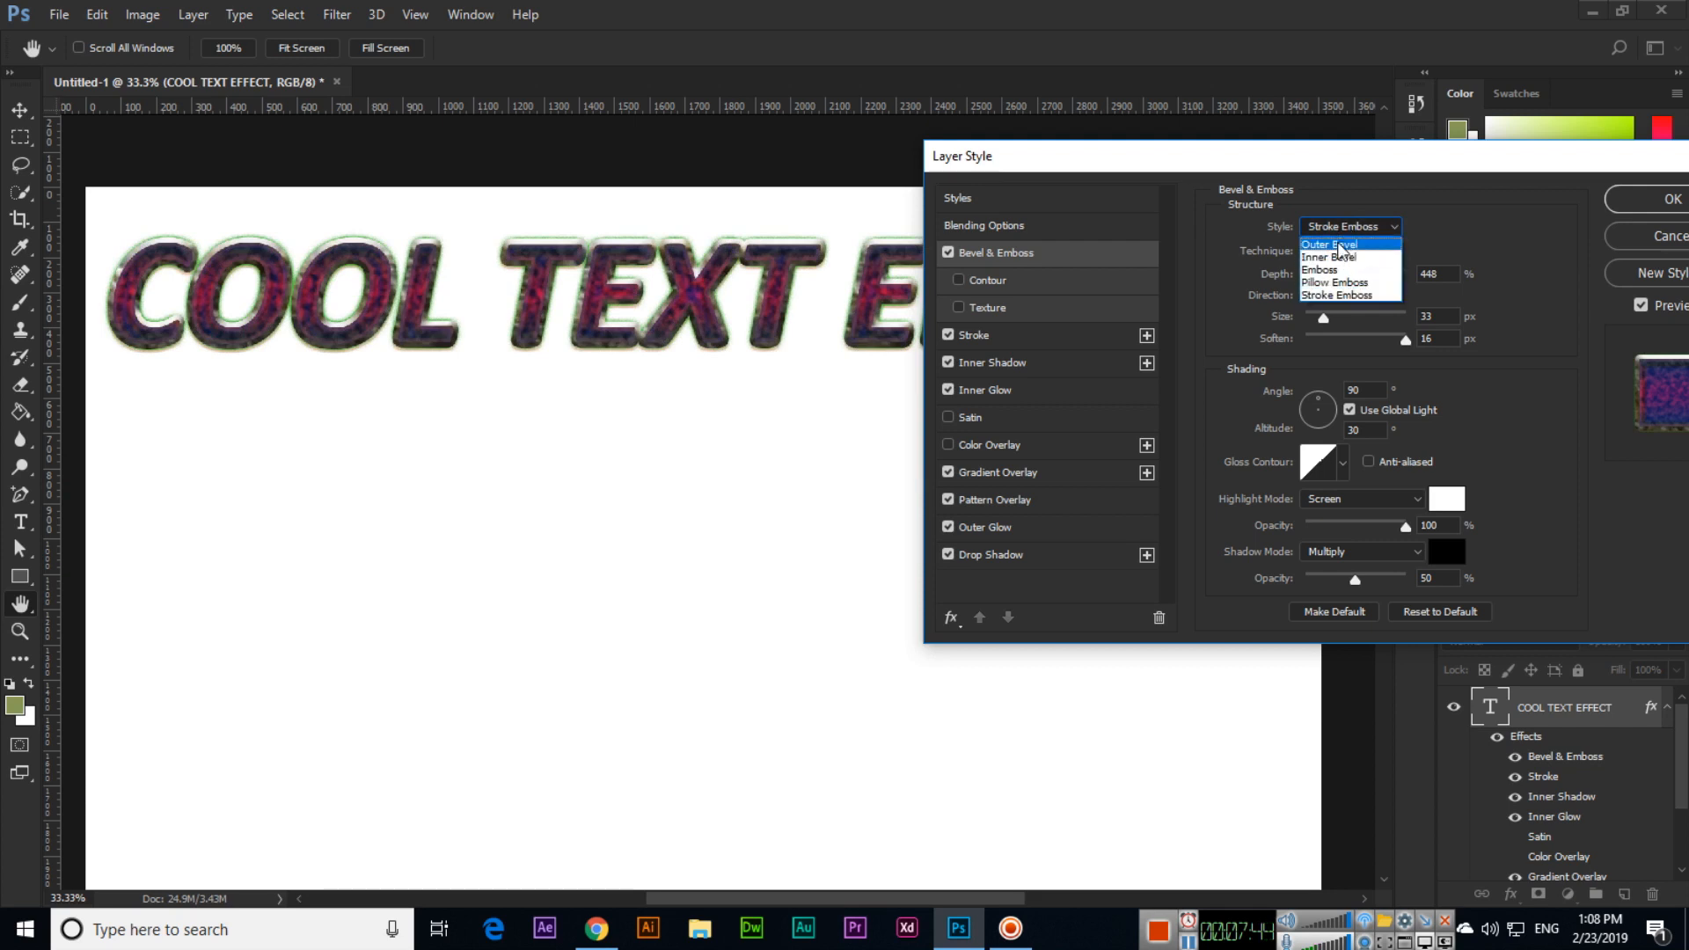
left_click(1339, 258)
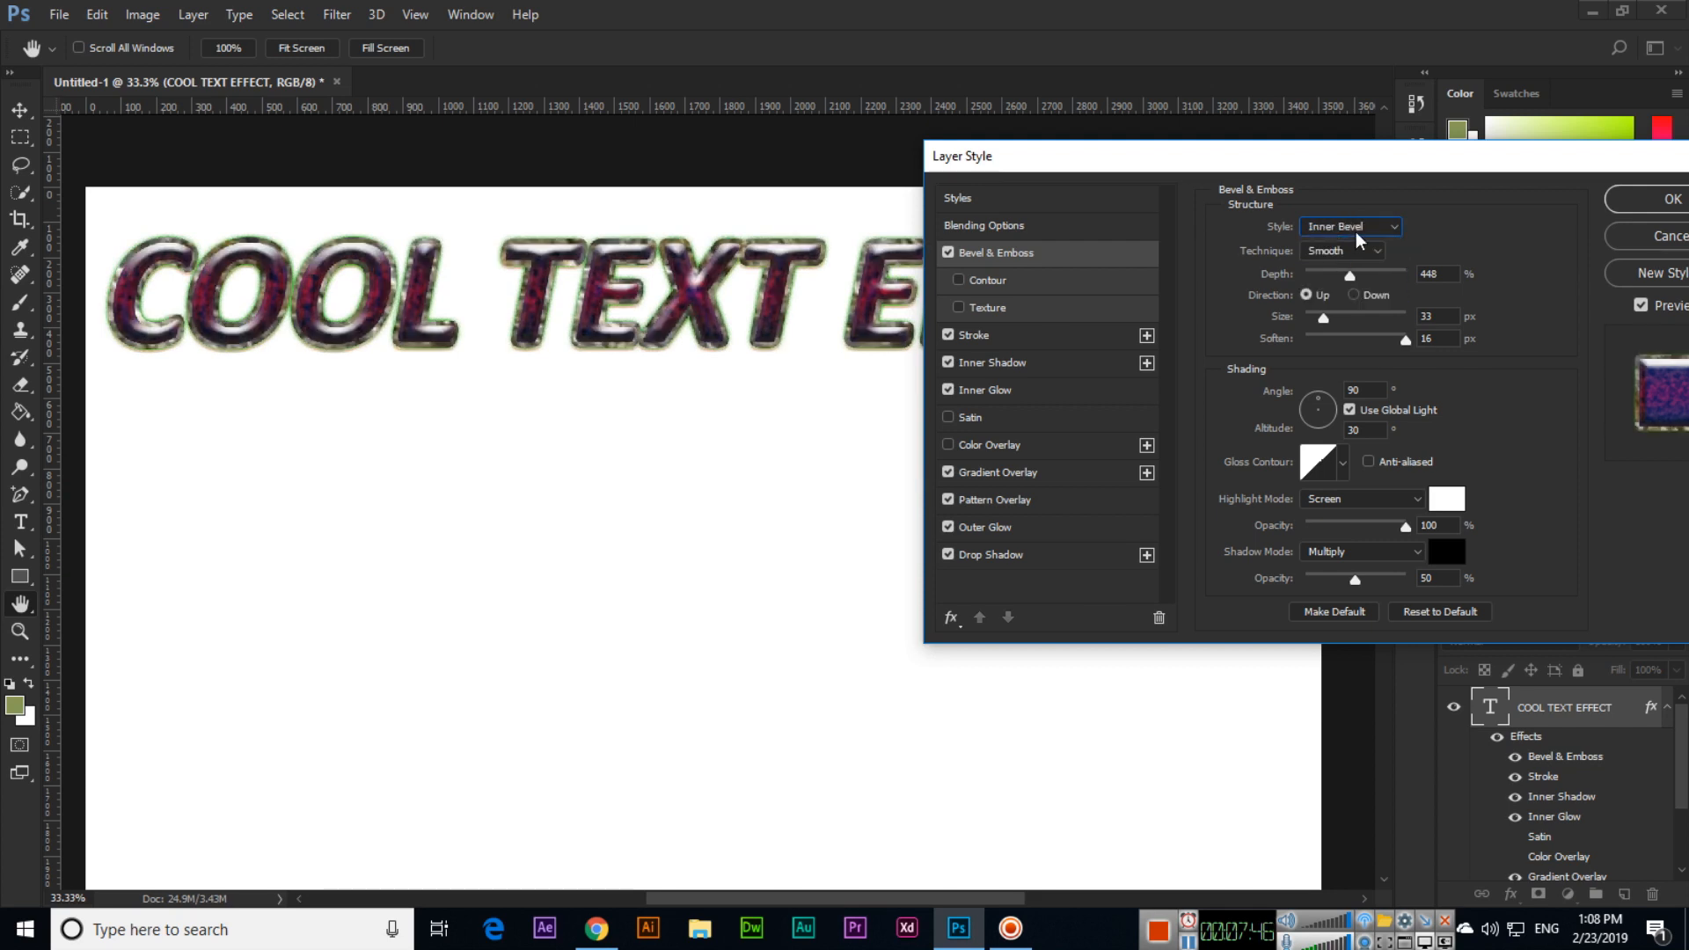
Set the bevel's depth to 886%, size to 38 px and soften to 11 px, with angle 90°, altitude 30° and global light off
left_click_drag(1350, 277, 1377, 344)
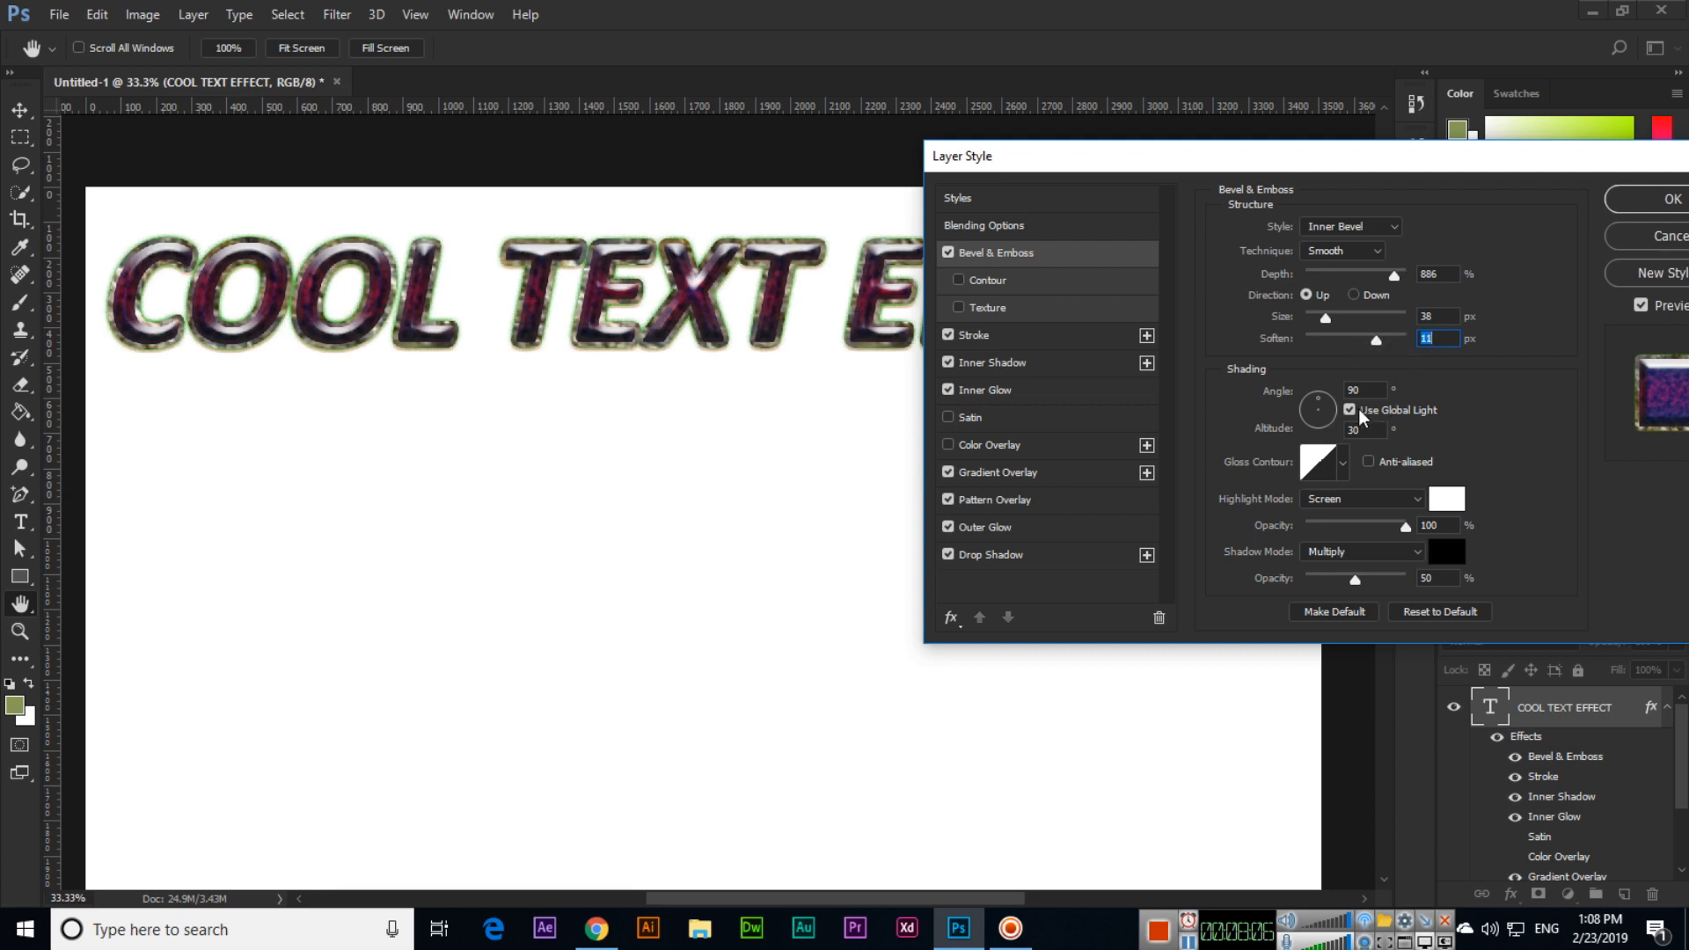
mouse_move(1328, 409)
left_mouse_down()
mouse_move(1308, 401)
mouse_move(1328, 403)
left_mouse_up()
type("90")
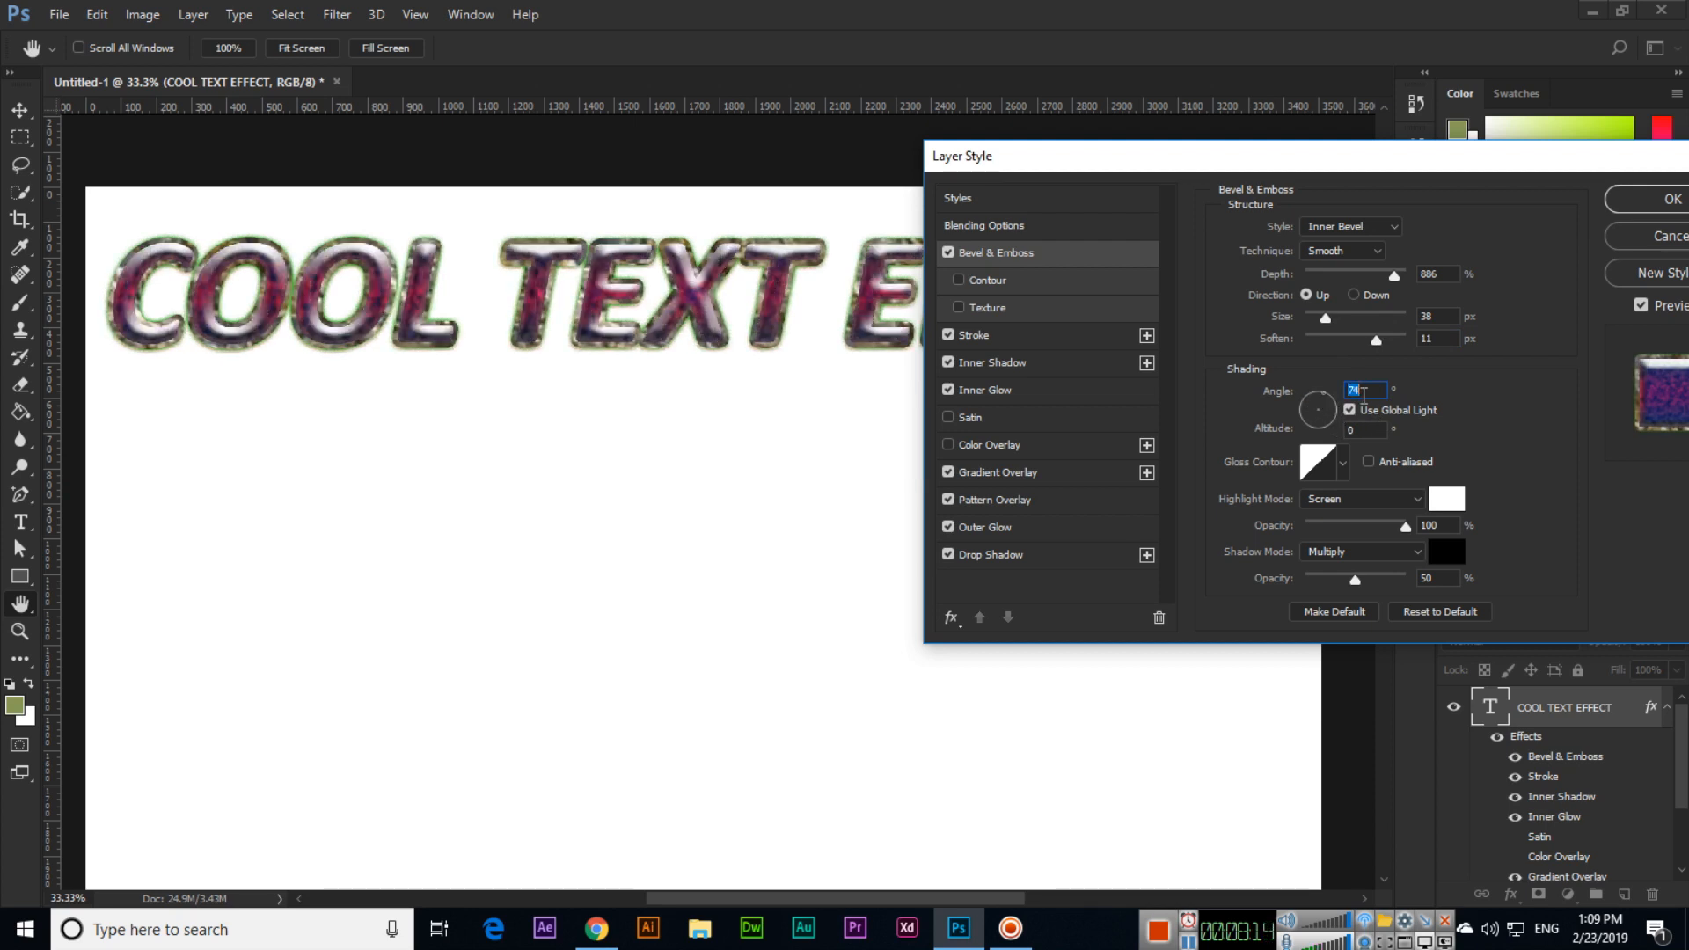
key("Tab")
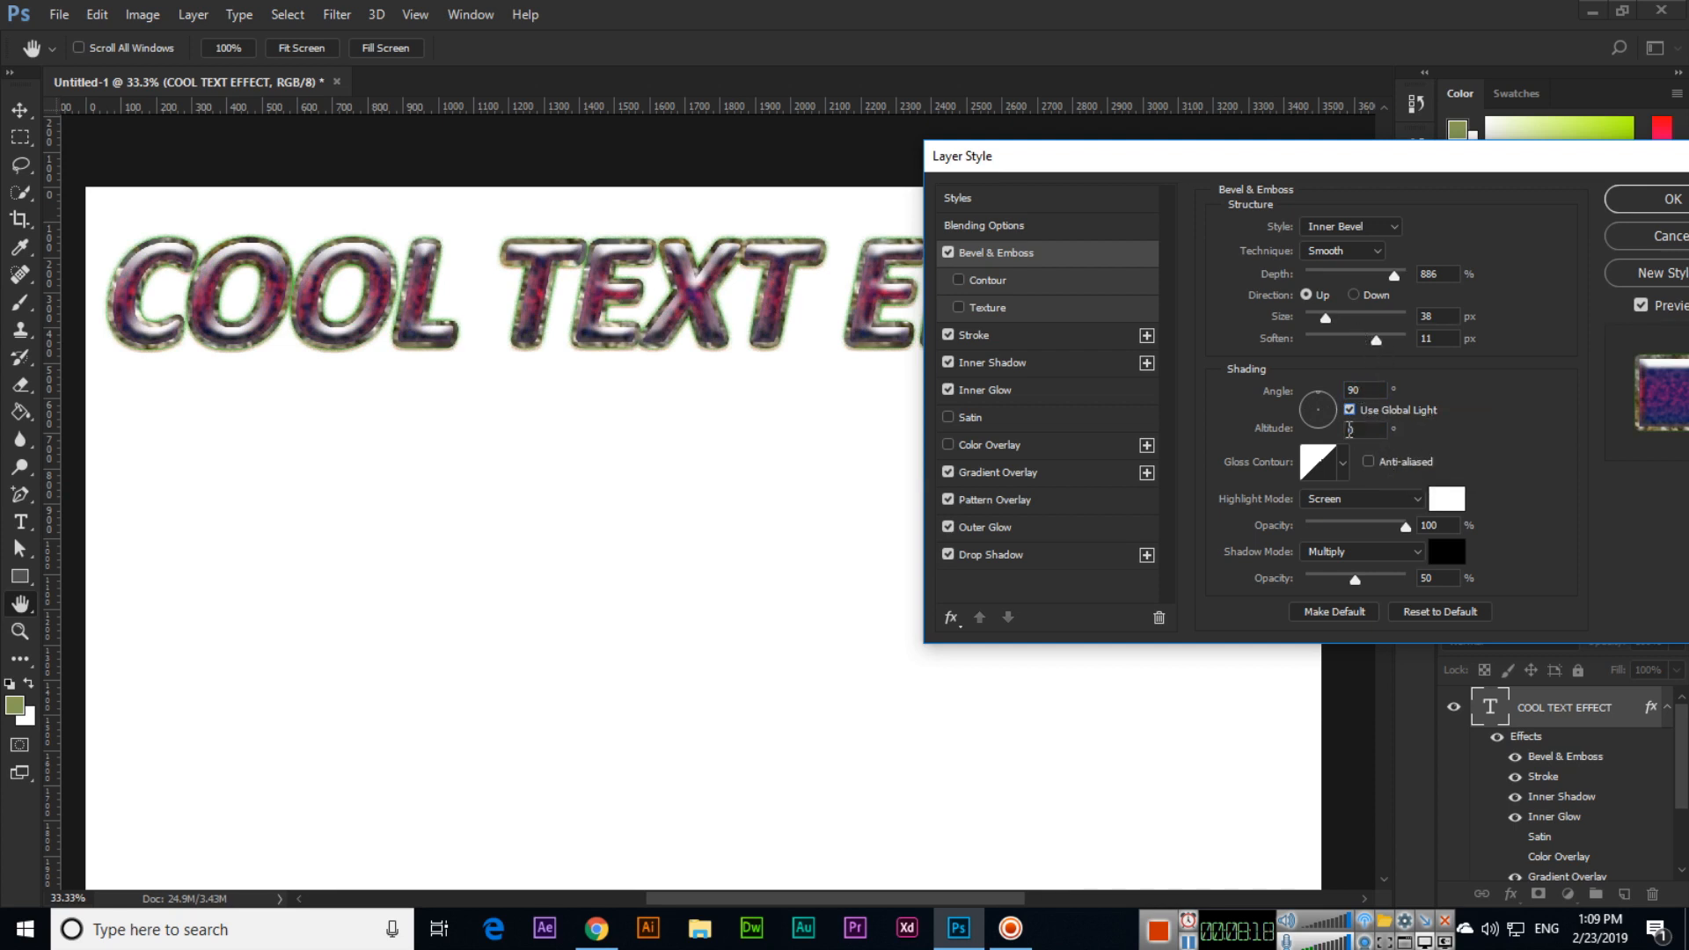
left_click(1350, 411)
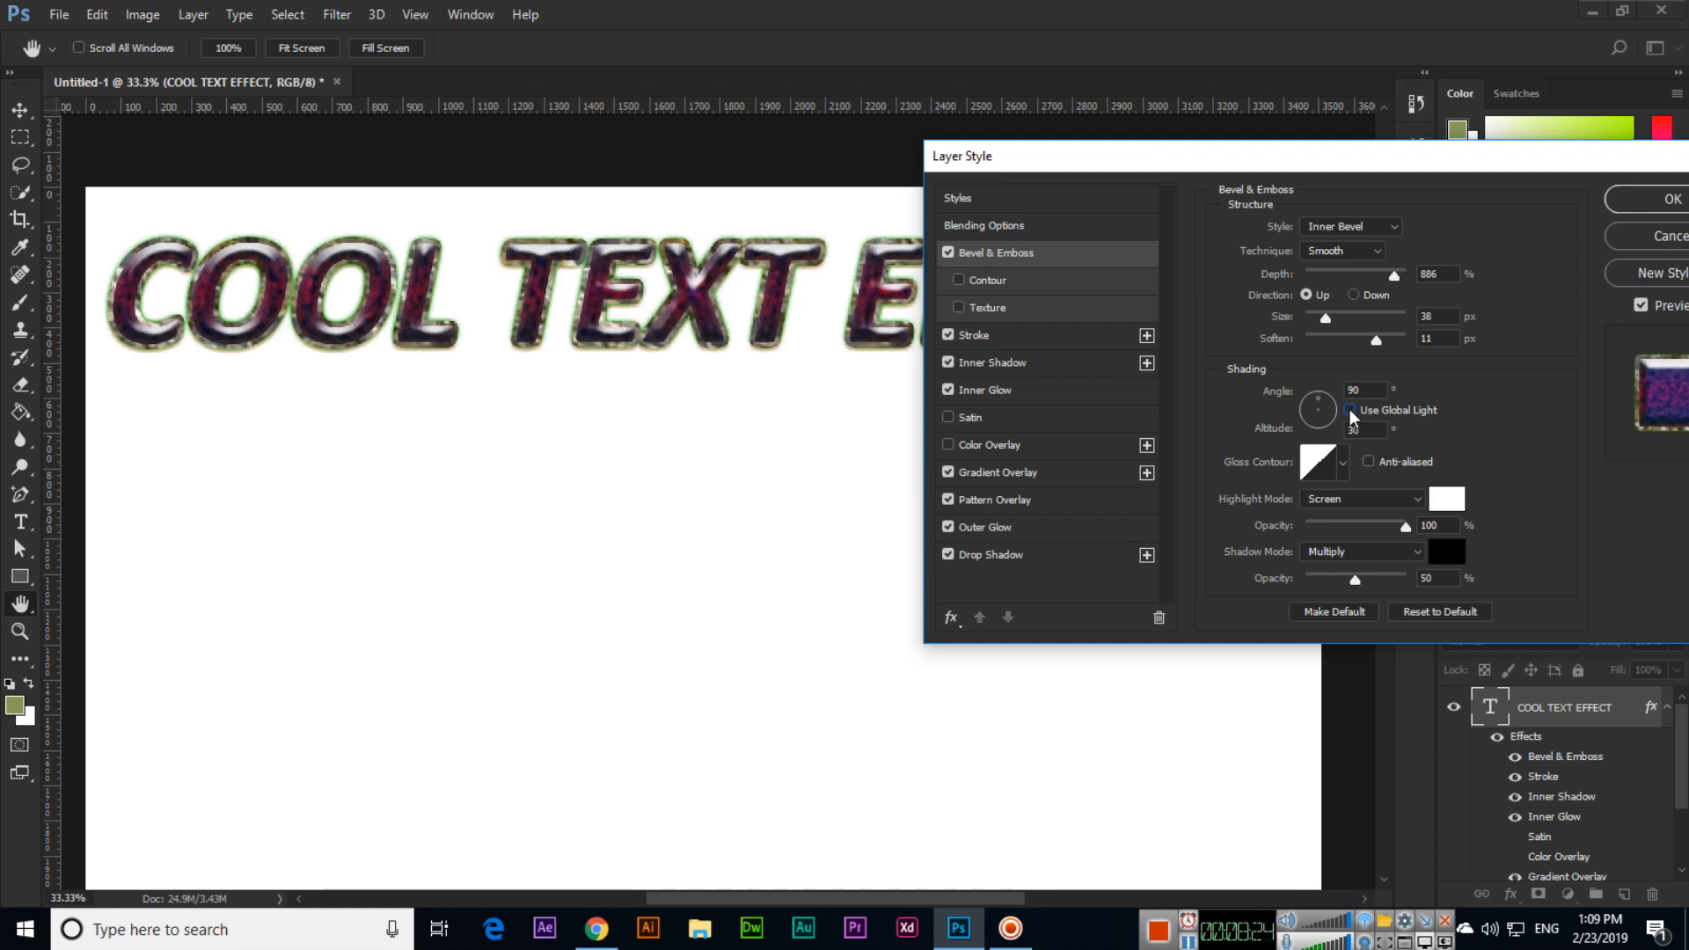
Compare several gloss contours for the bevel's shading and apply the single-peak, cone-shaped one
left_click(1348, 465)
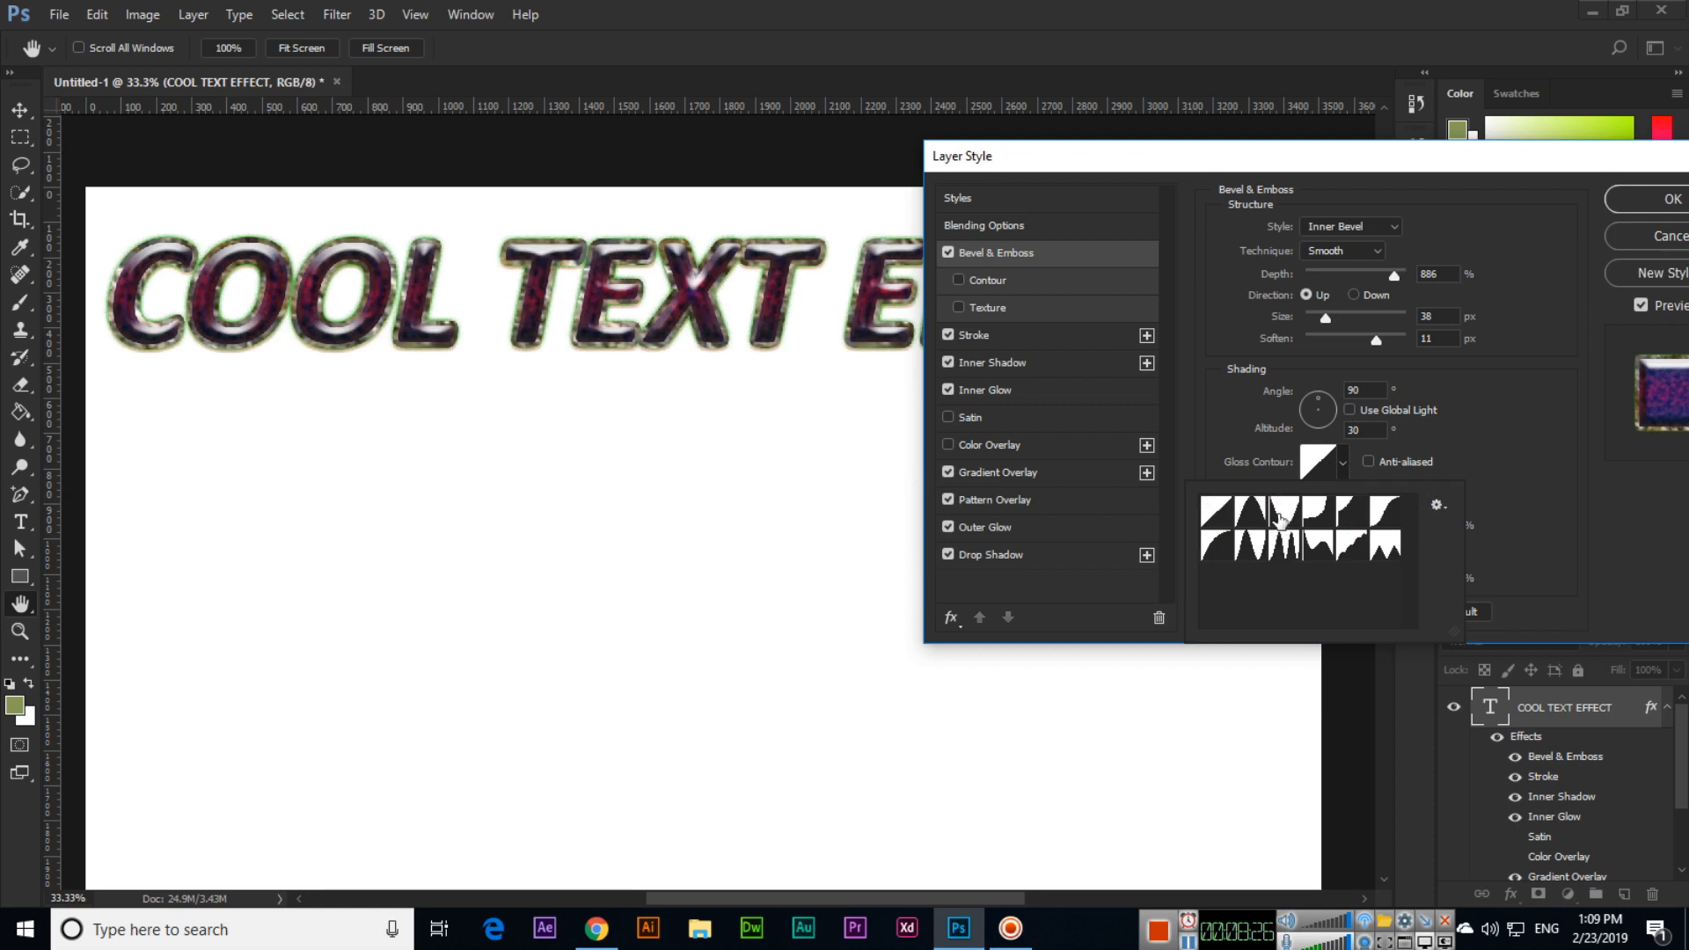
left_click(1280, 518)
left_click(1281, 544)
left_click(1251, 535)
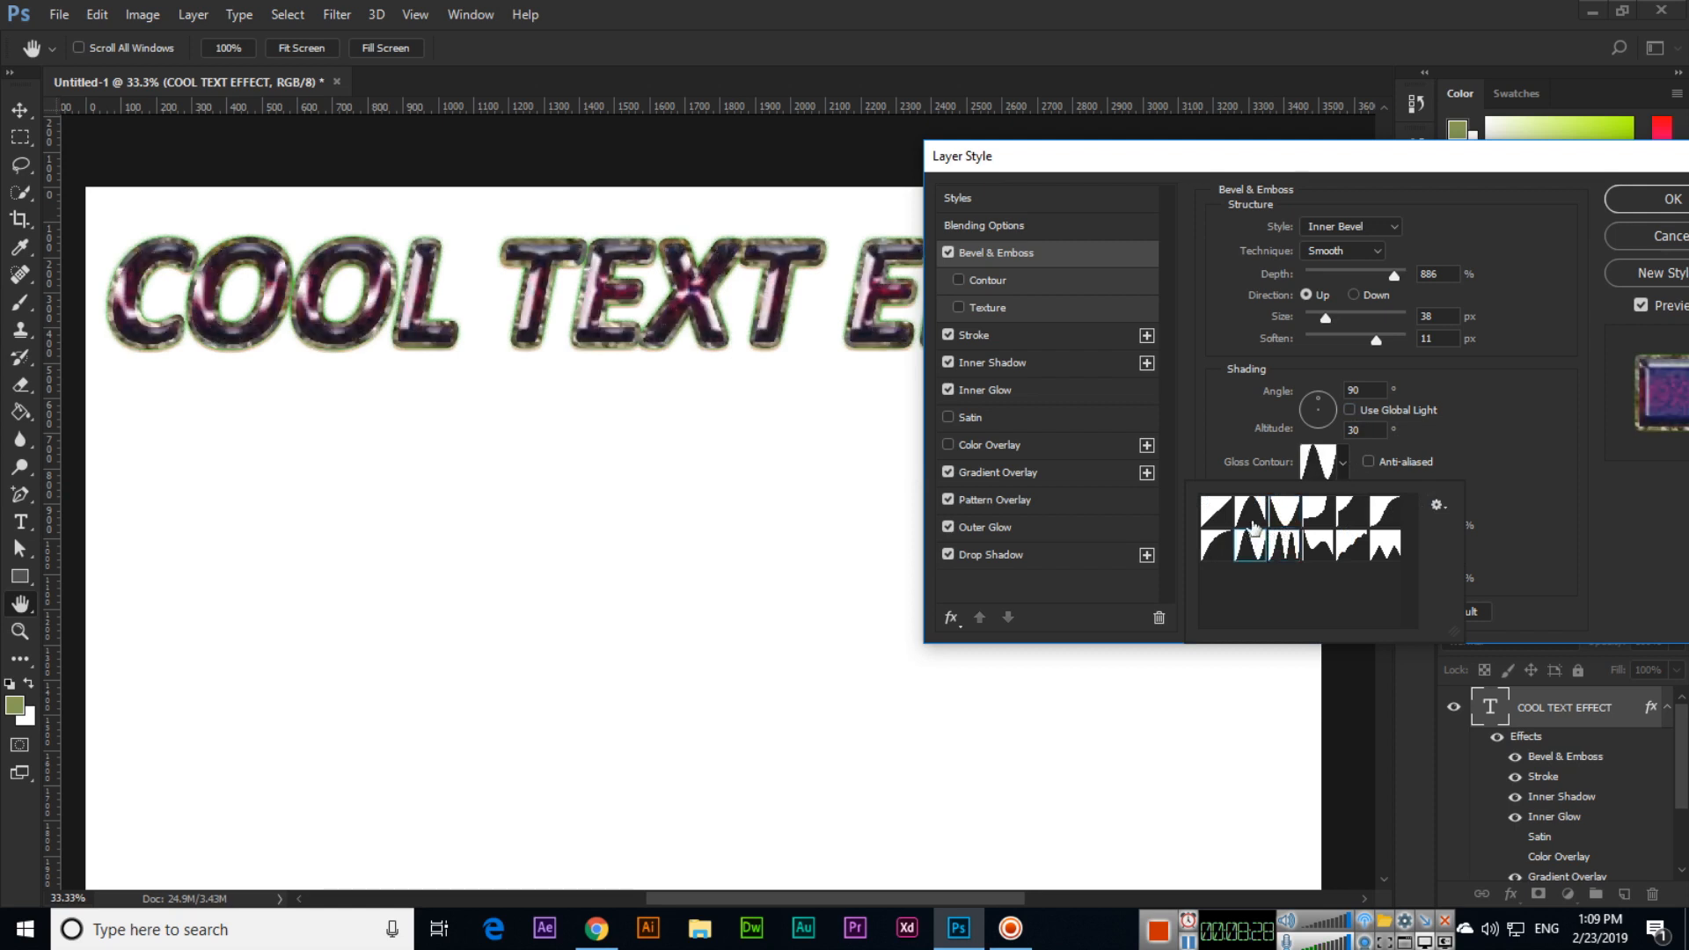
left_click(1251, 510)
left_click(1293, 545)
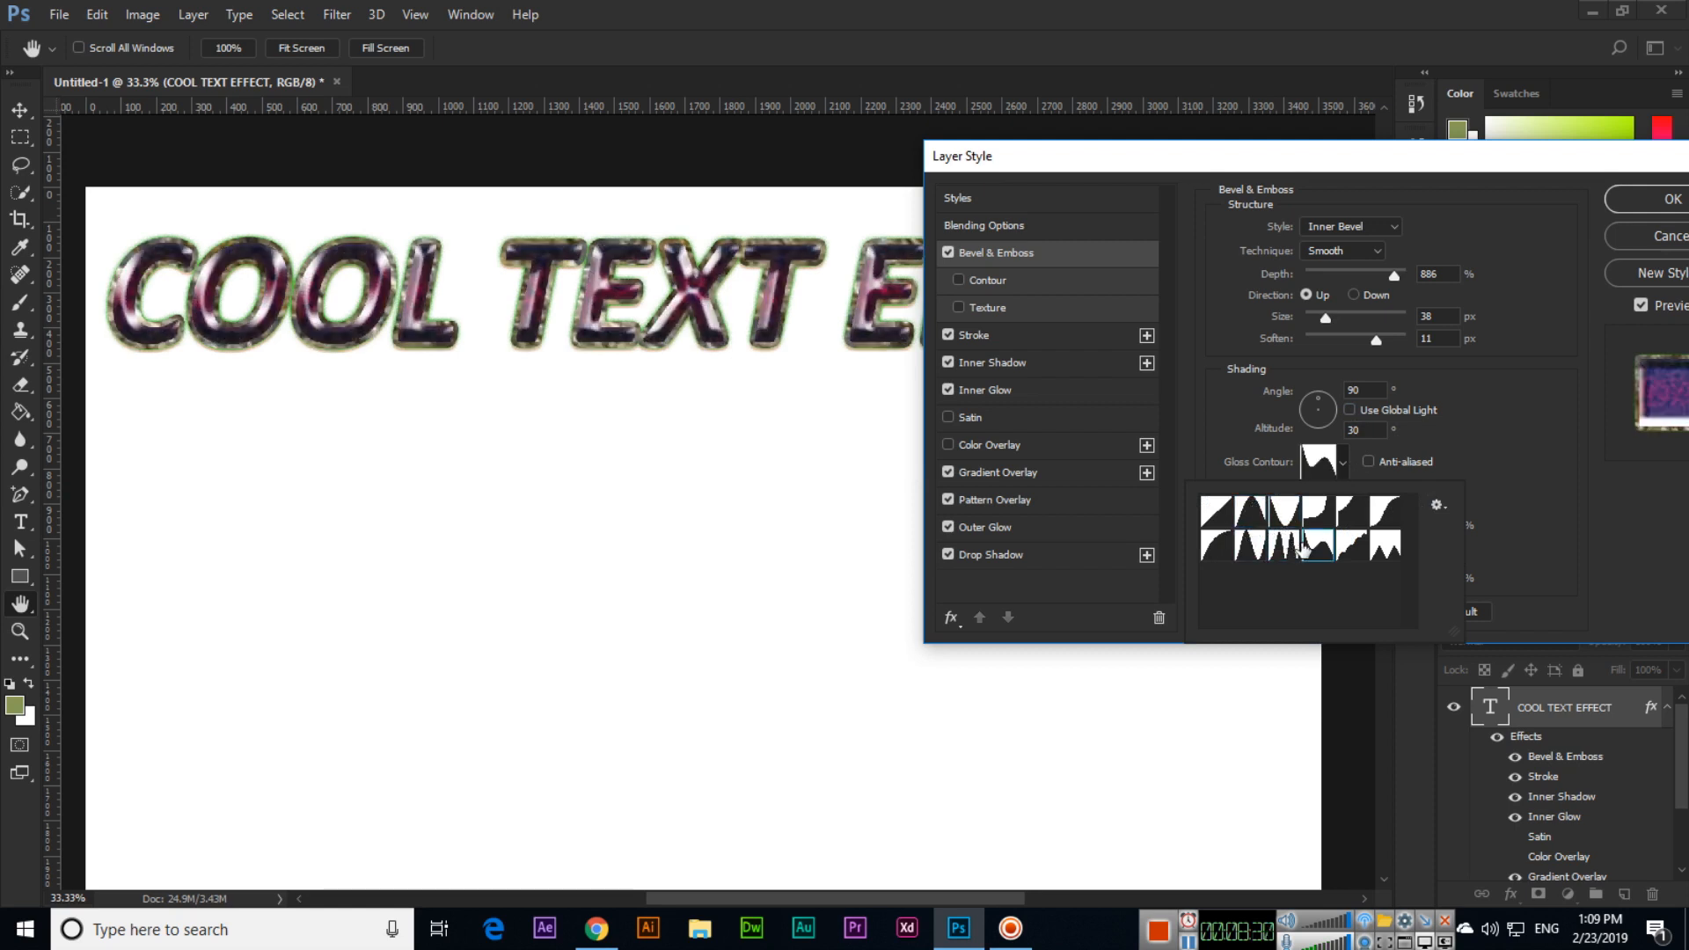
left_click(1296, 519)
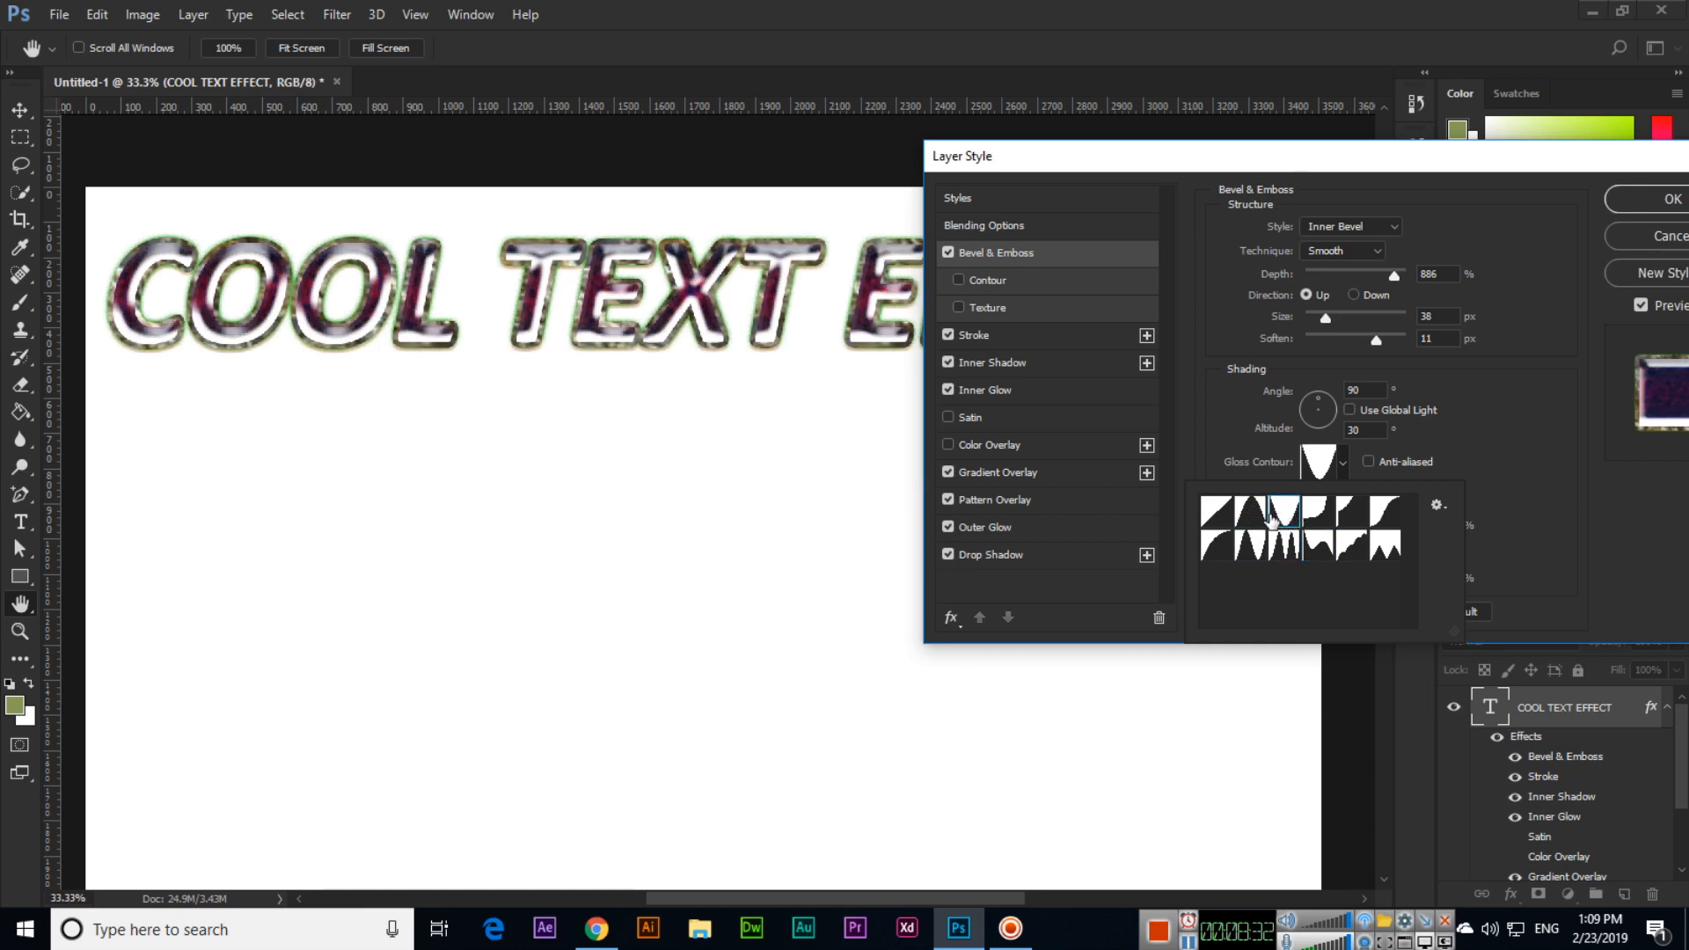
left_click(1255, 521)
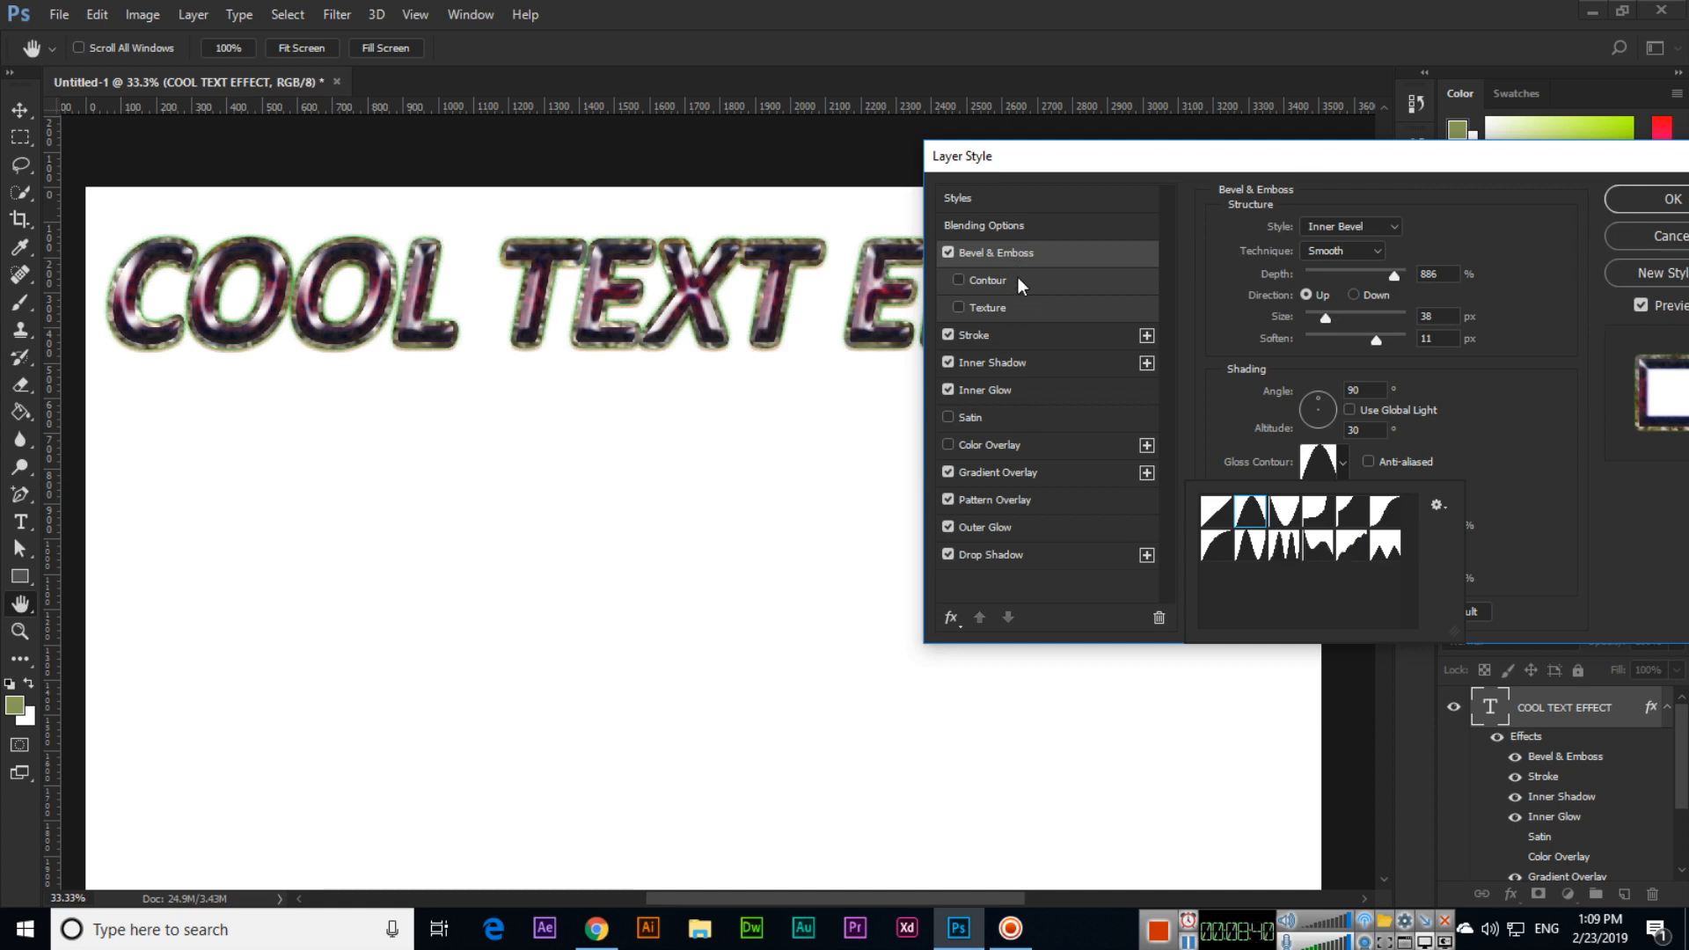
key("Escape")
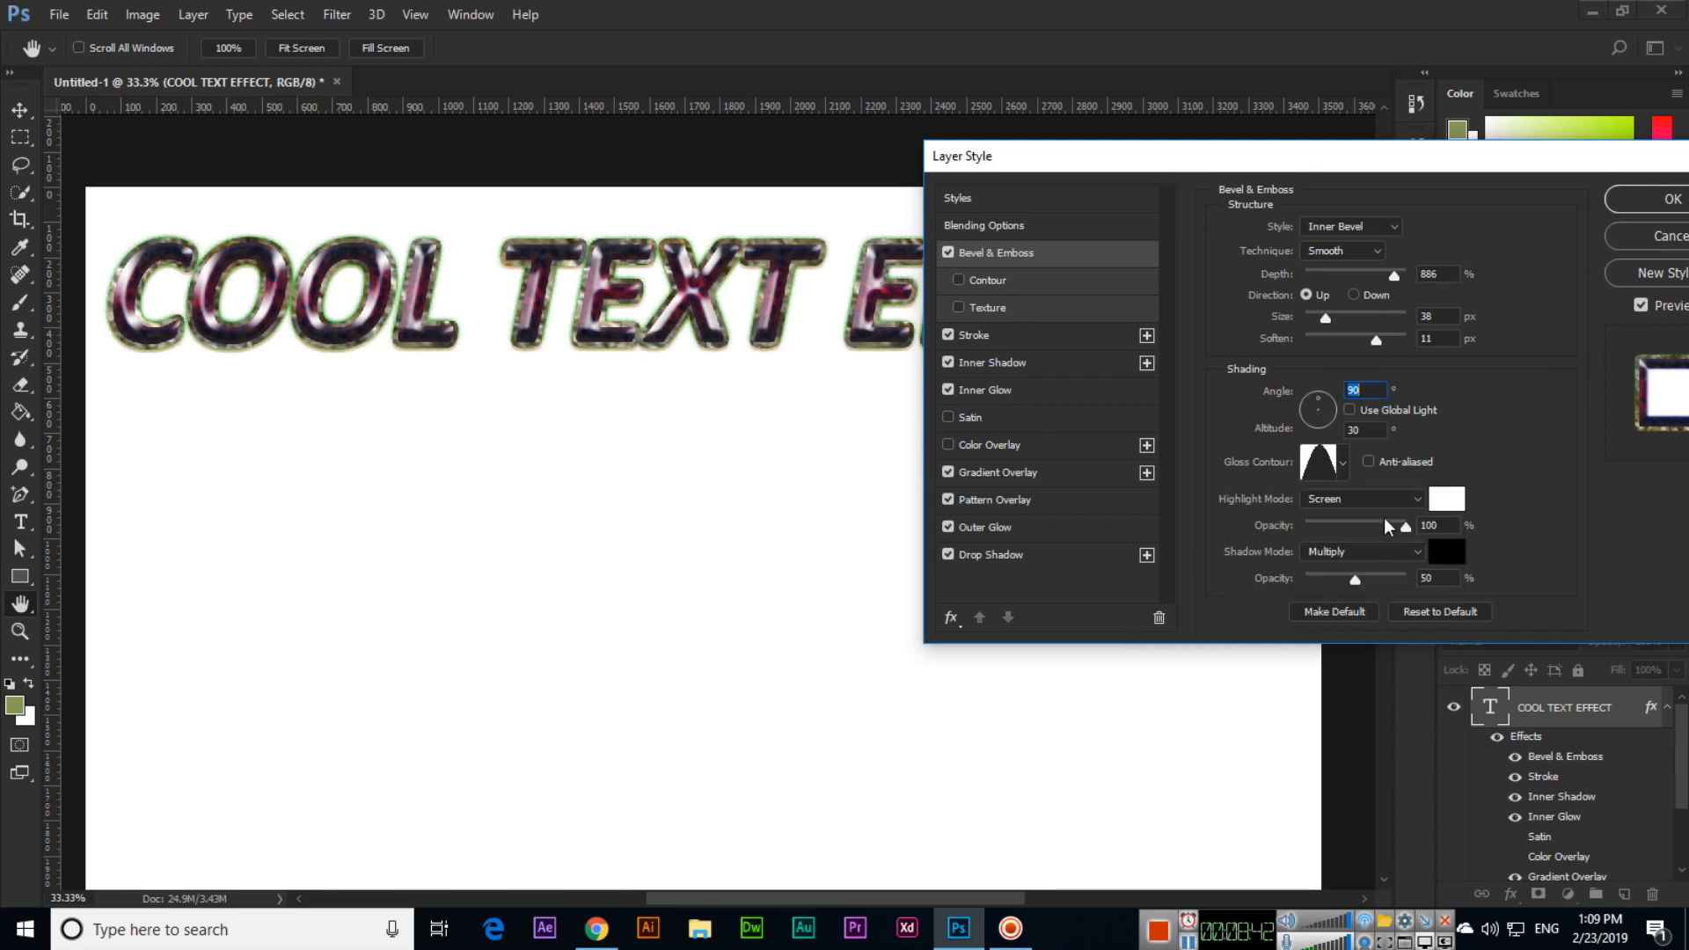
Set the bevel's highlight mode to Normal and its highlight opacity to 84%
left_click(1356, 505)
left_click(1357, 525)
mouse_move(1403, 531)
left_mouse_down()
mouse_move(1350, 533)
mouse_move(1391, 534)
left_mouse_up()
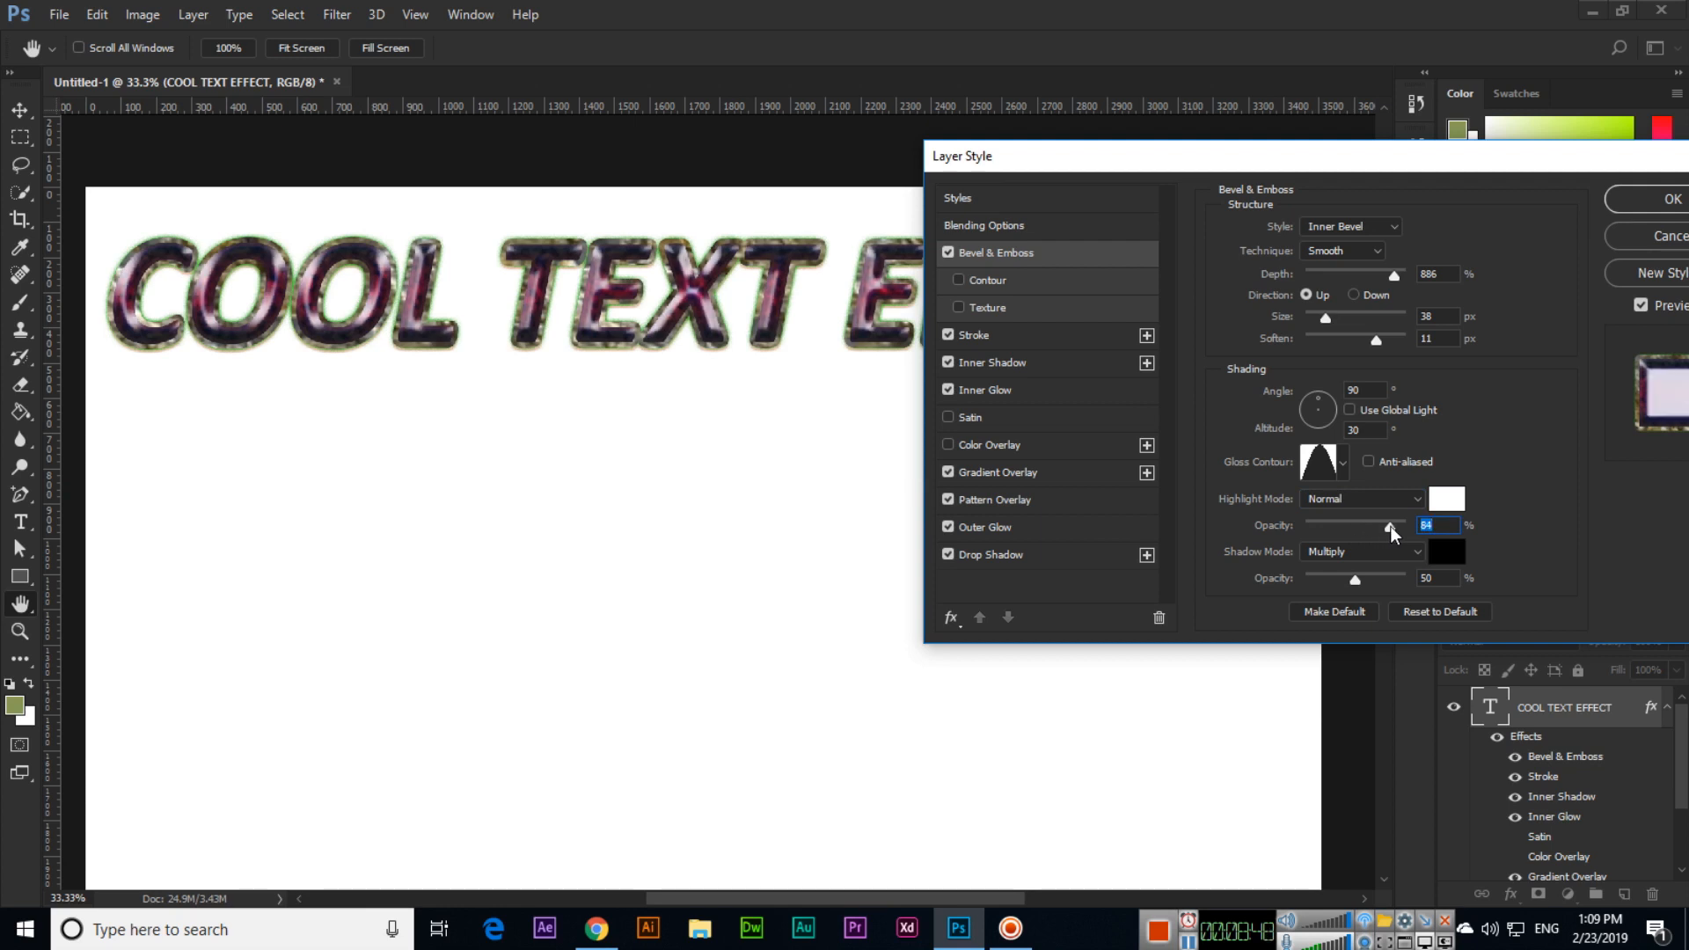
Enable the bevel's Contour option, apply the ring-type contour and set its range to 94%
left_click(1006, 279)
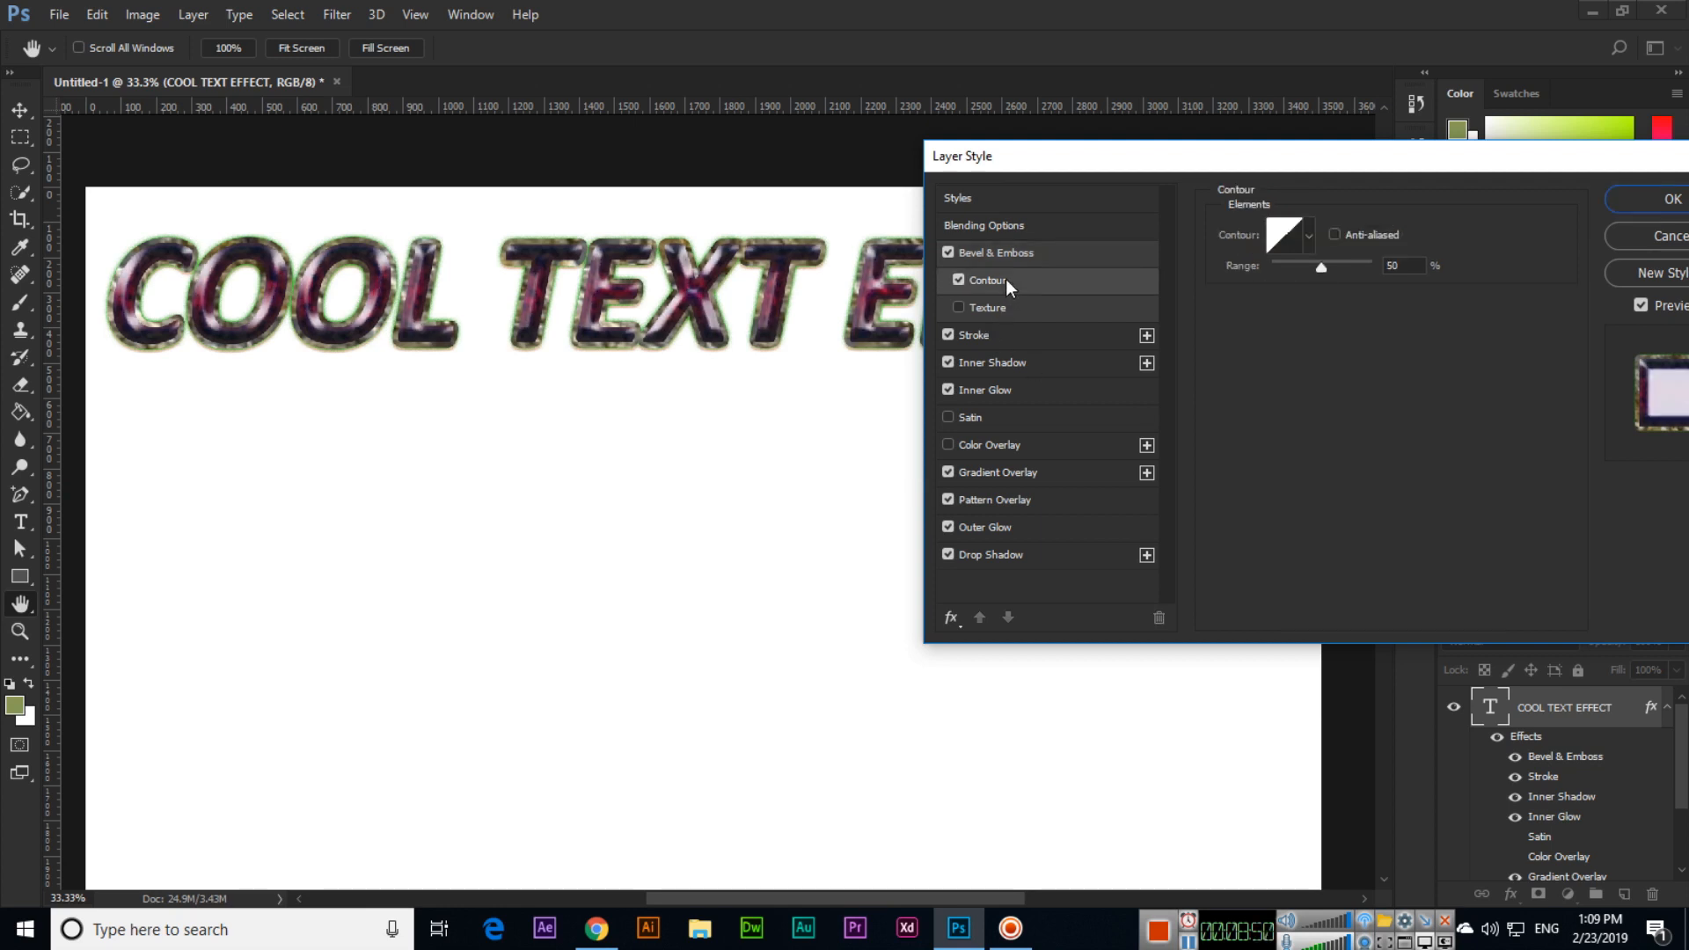
left_click(1307, 241)
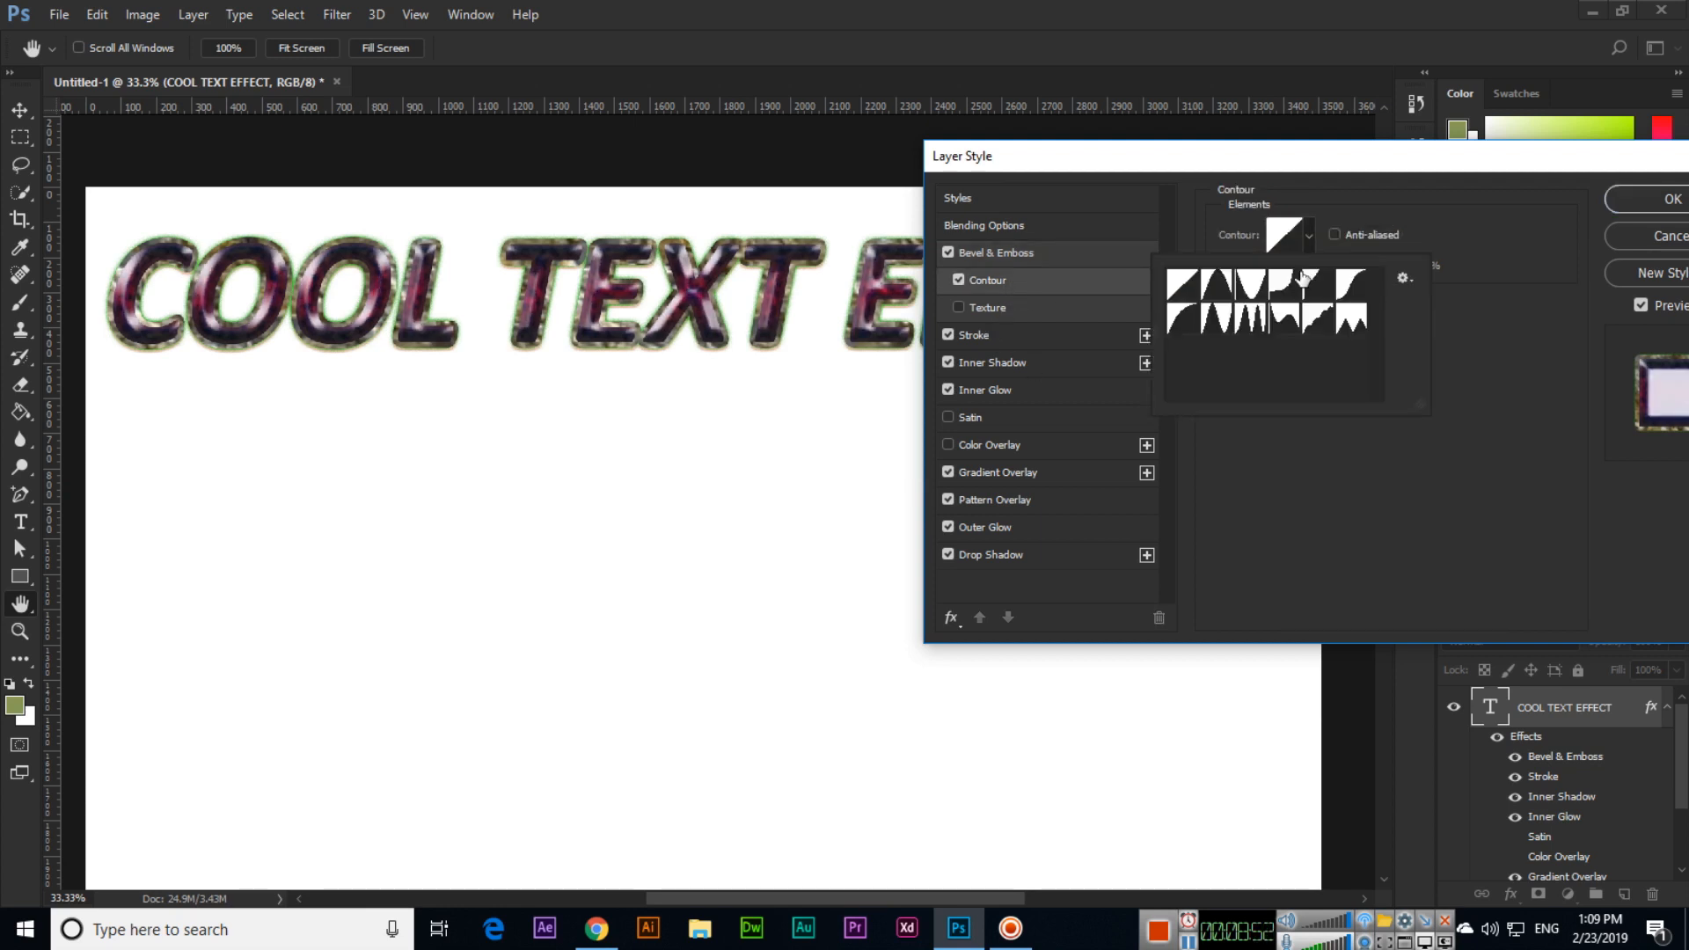
left_click(1261, 320)
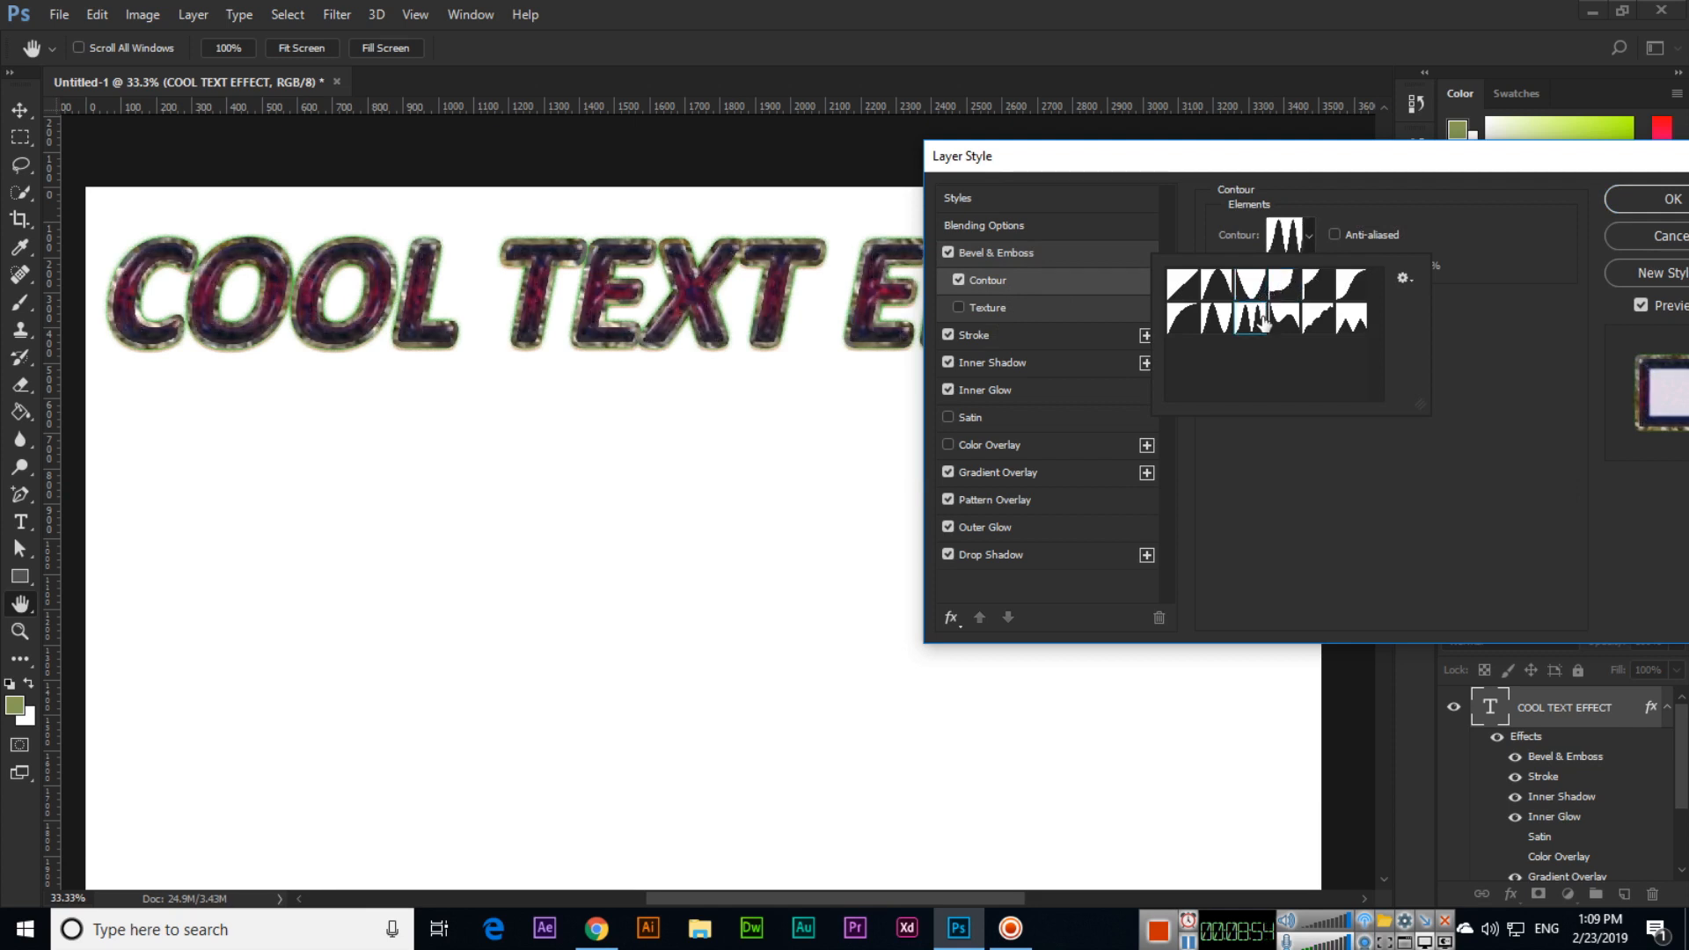
left_click(1216, 317)
left_click(1326, 447)
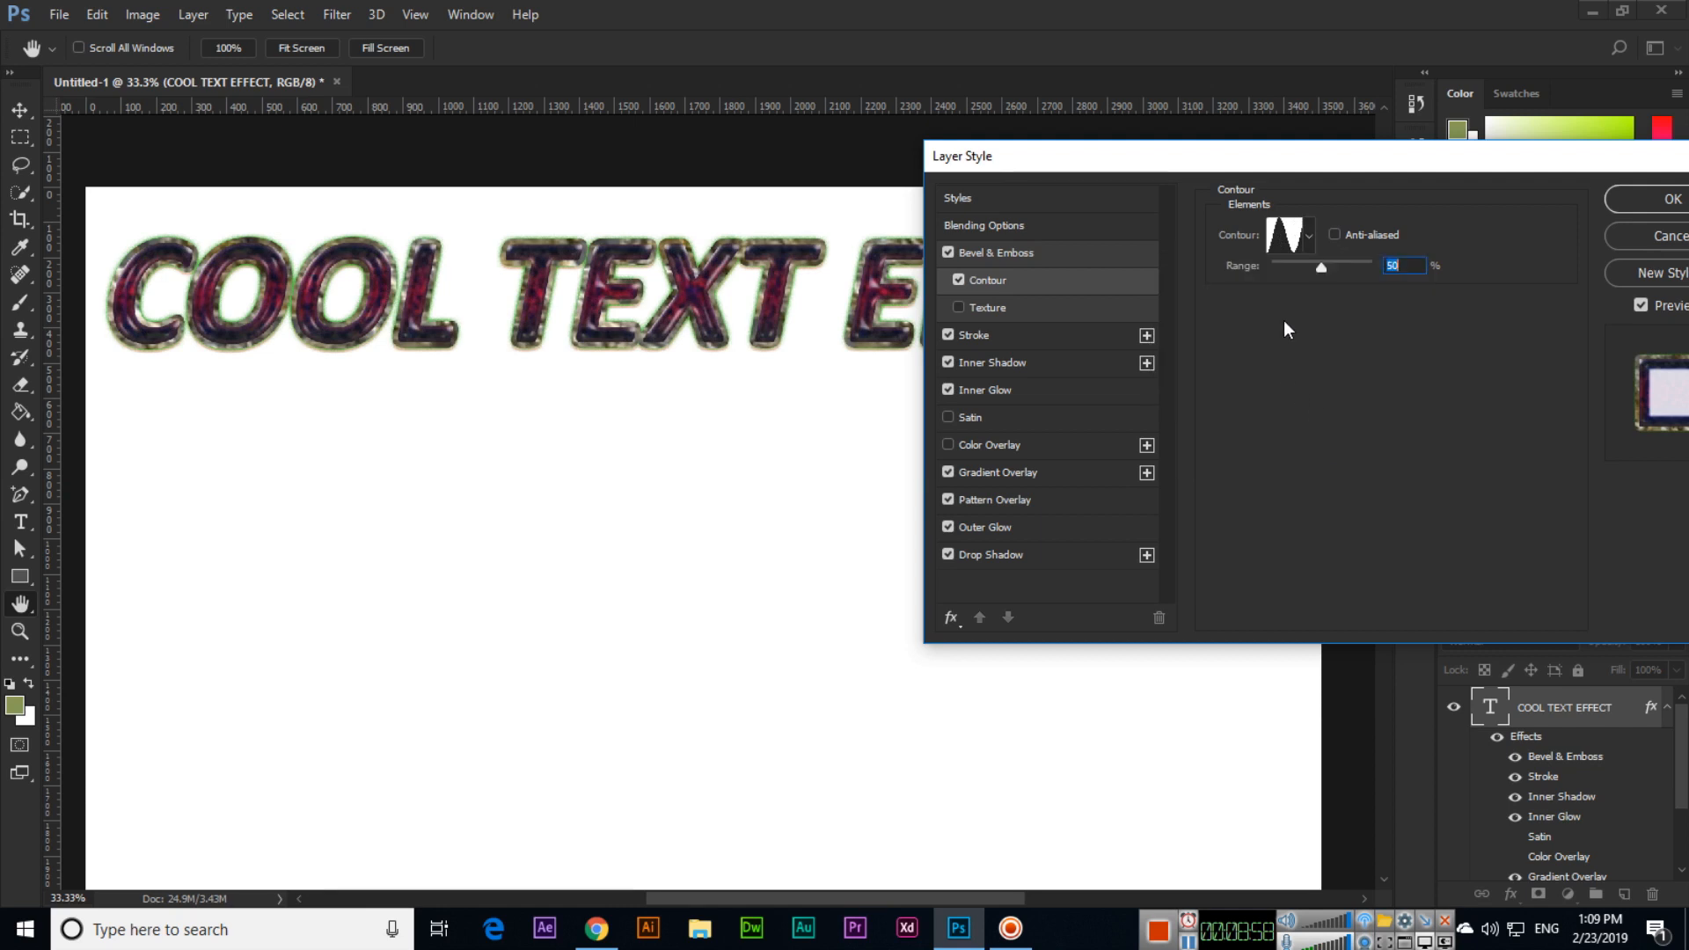
left_click_drag(1342, 268, 1354, 268)
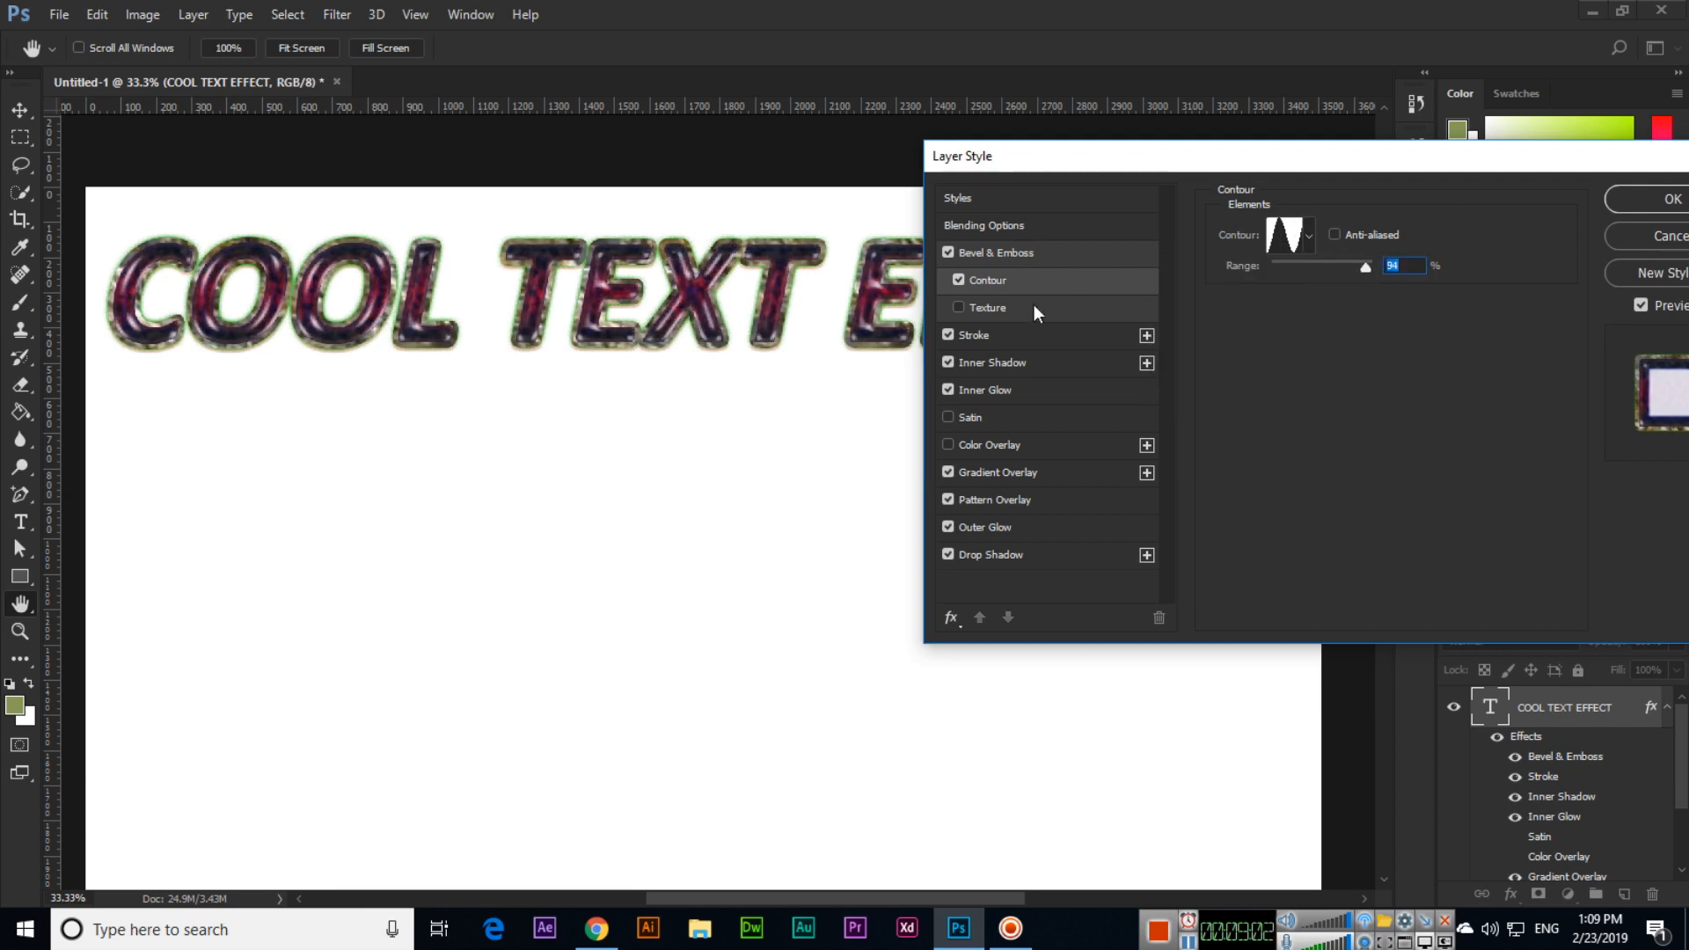
Try several stone-like and grainy texture patterns on the bevel and turn the Texture option off again
left_click(1020, 308)
left_click(1336, 260)
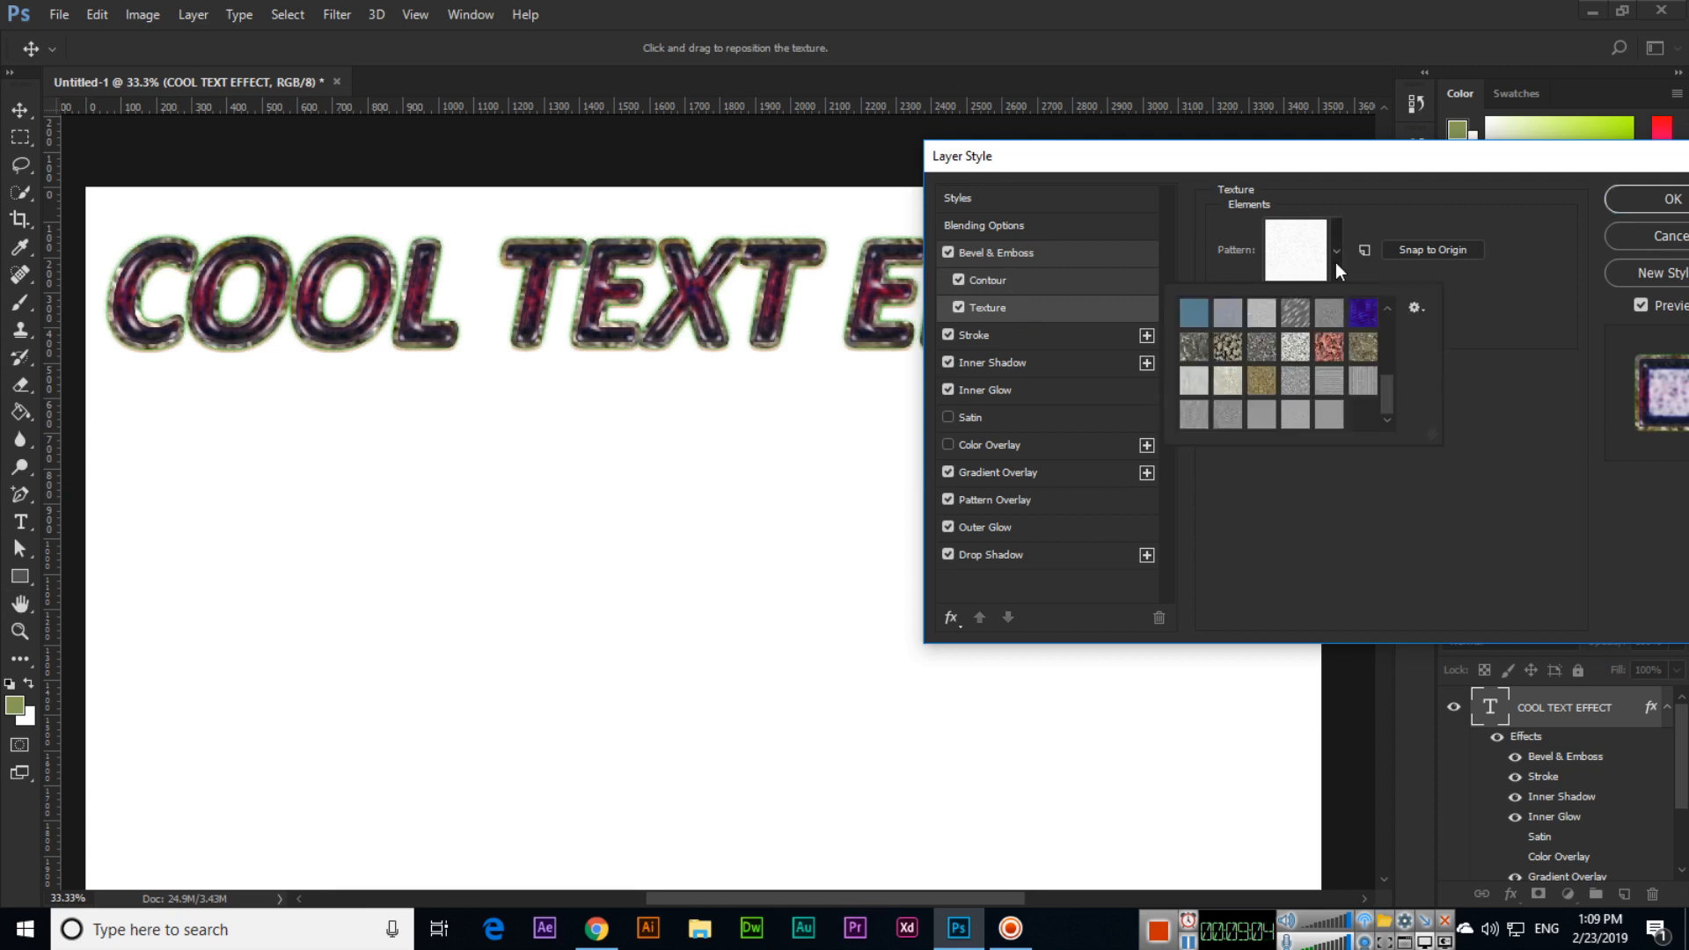
left_click(1326, 352)
left_click(1295, 350)
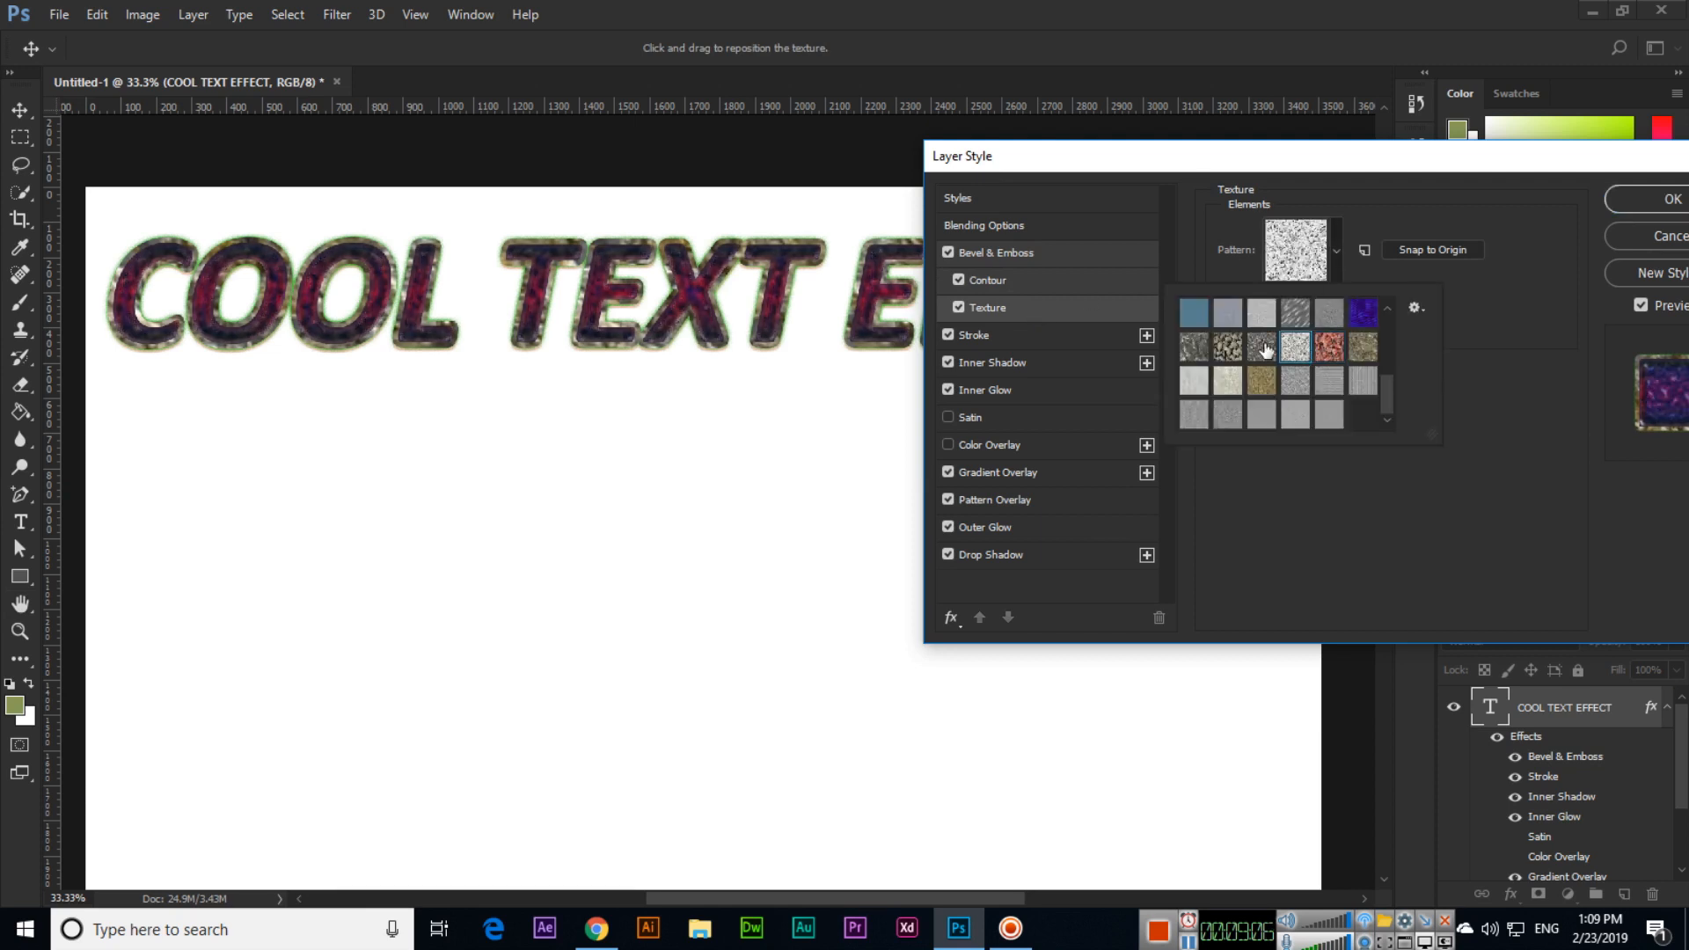
left_click(1263, 350)
left_click(1261, 382)
left_click(1294, 380)
left_click(1293, 414)
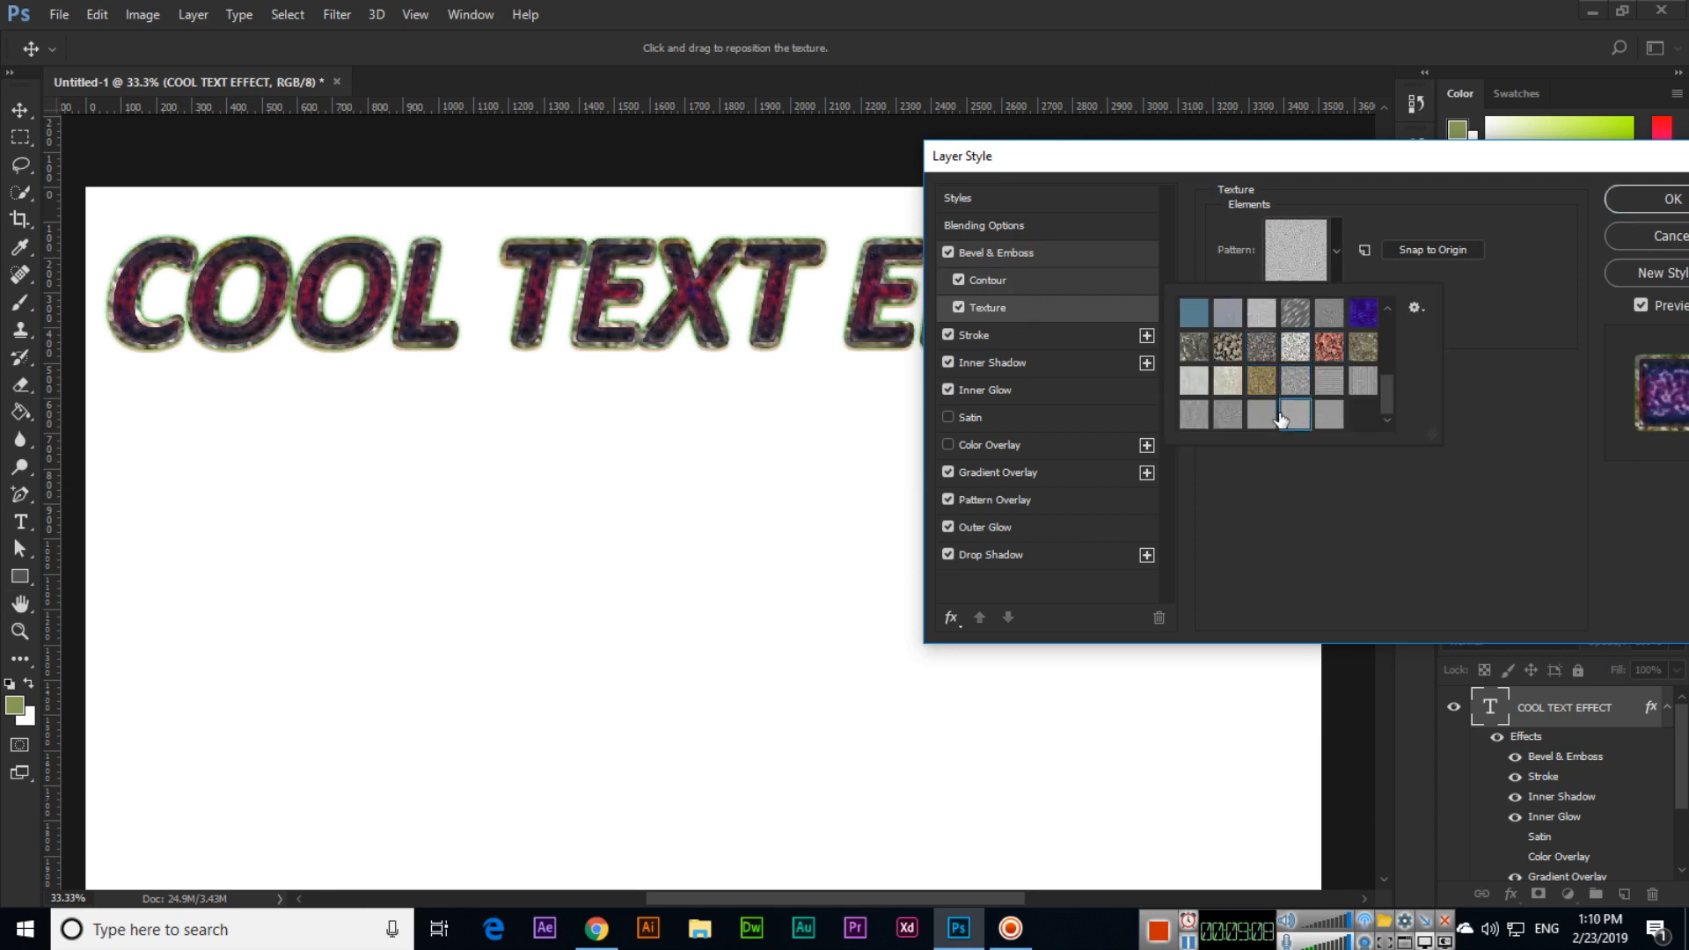
left_click(1196, 415)
left_click(1194, 348)
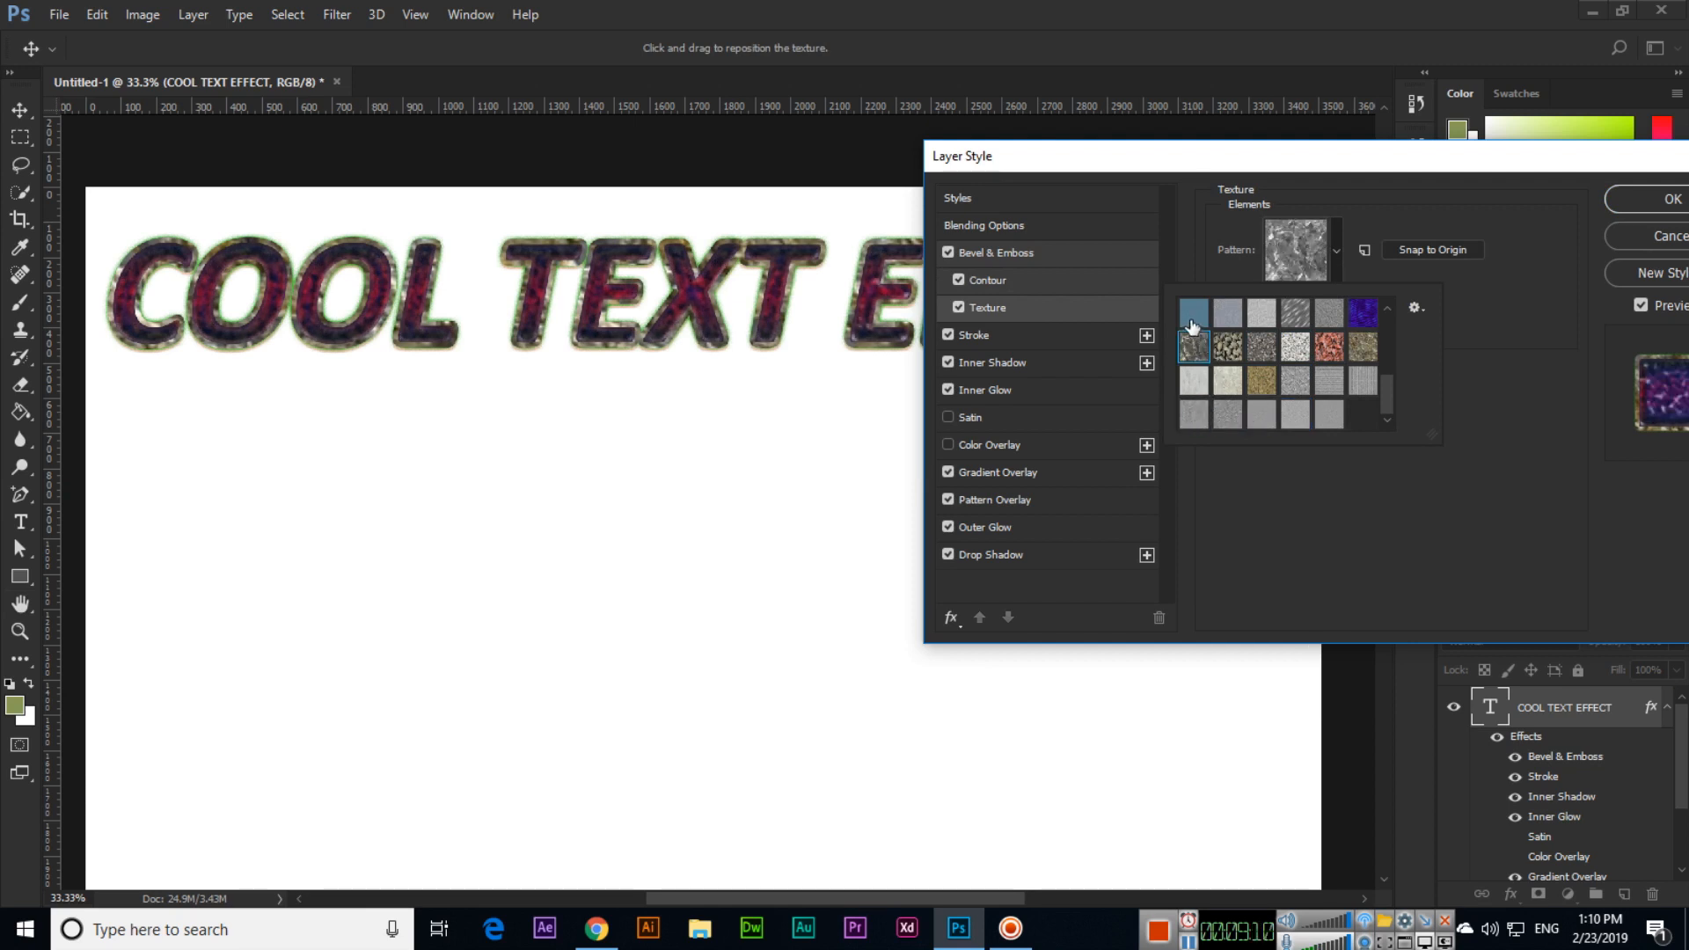
left_click(1195, 316)
left_click(1225, 319)
left_click(1265, 319)
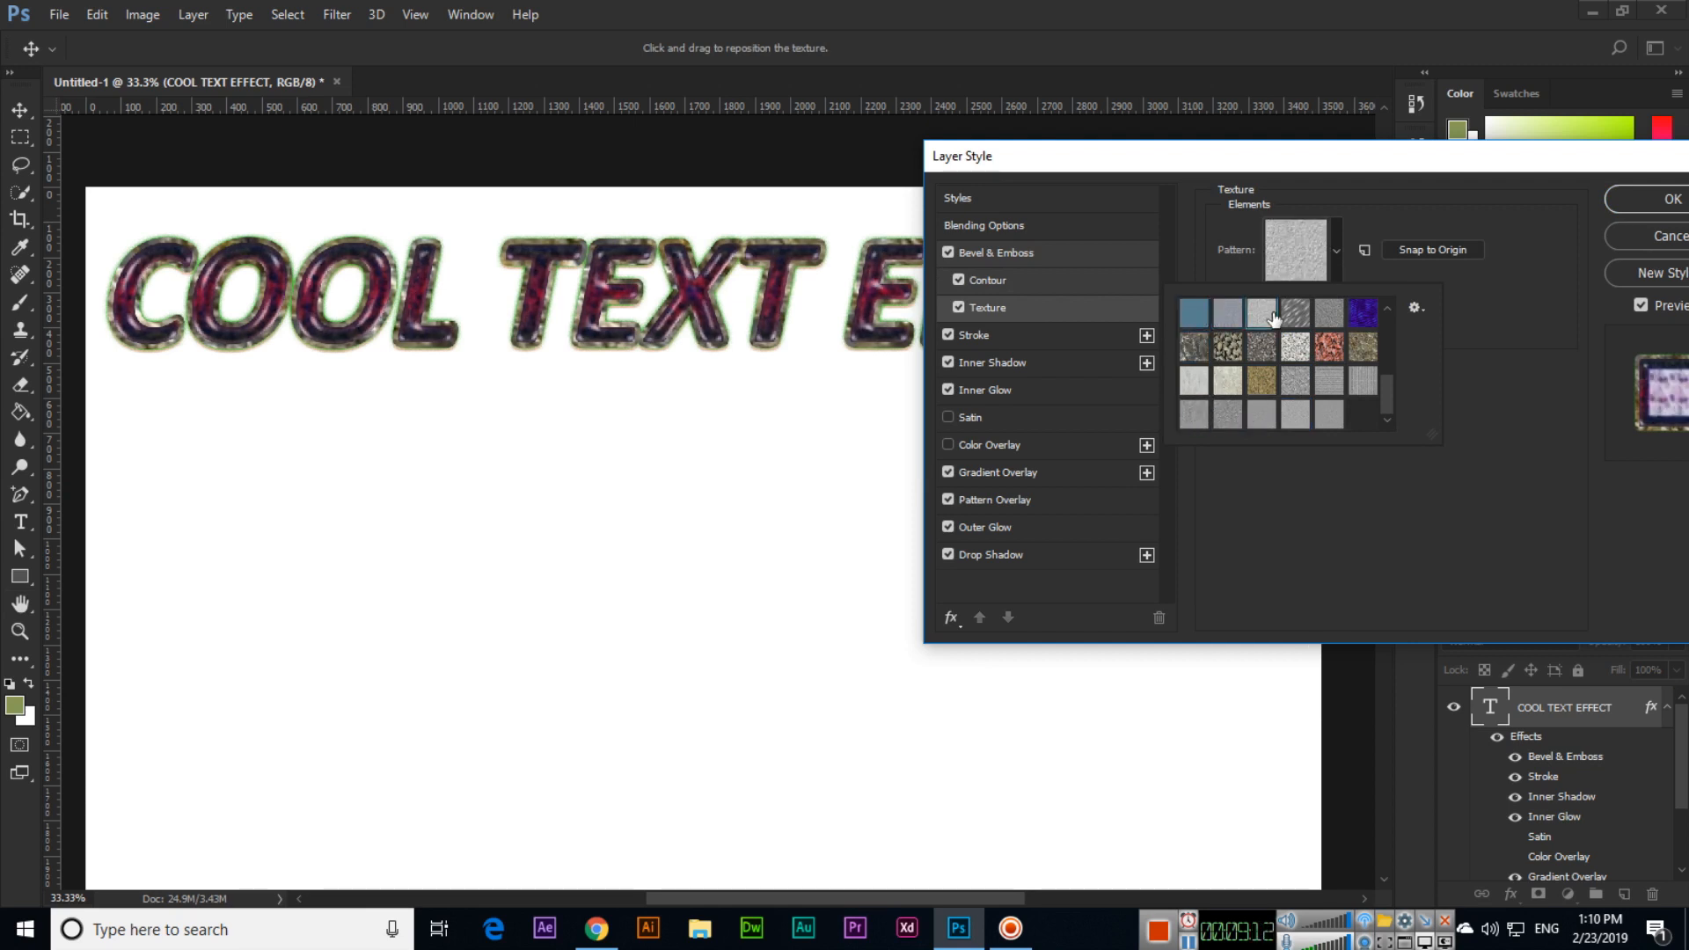
left_click(1324, 319)
left_click(1491, 378)
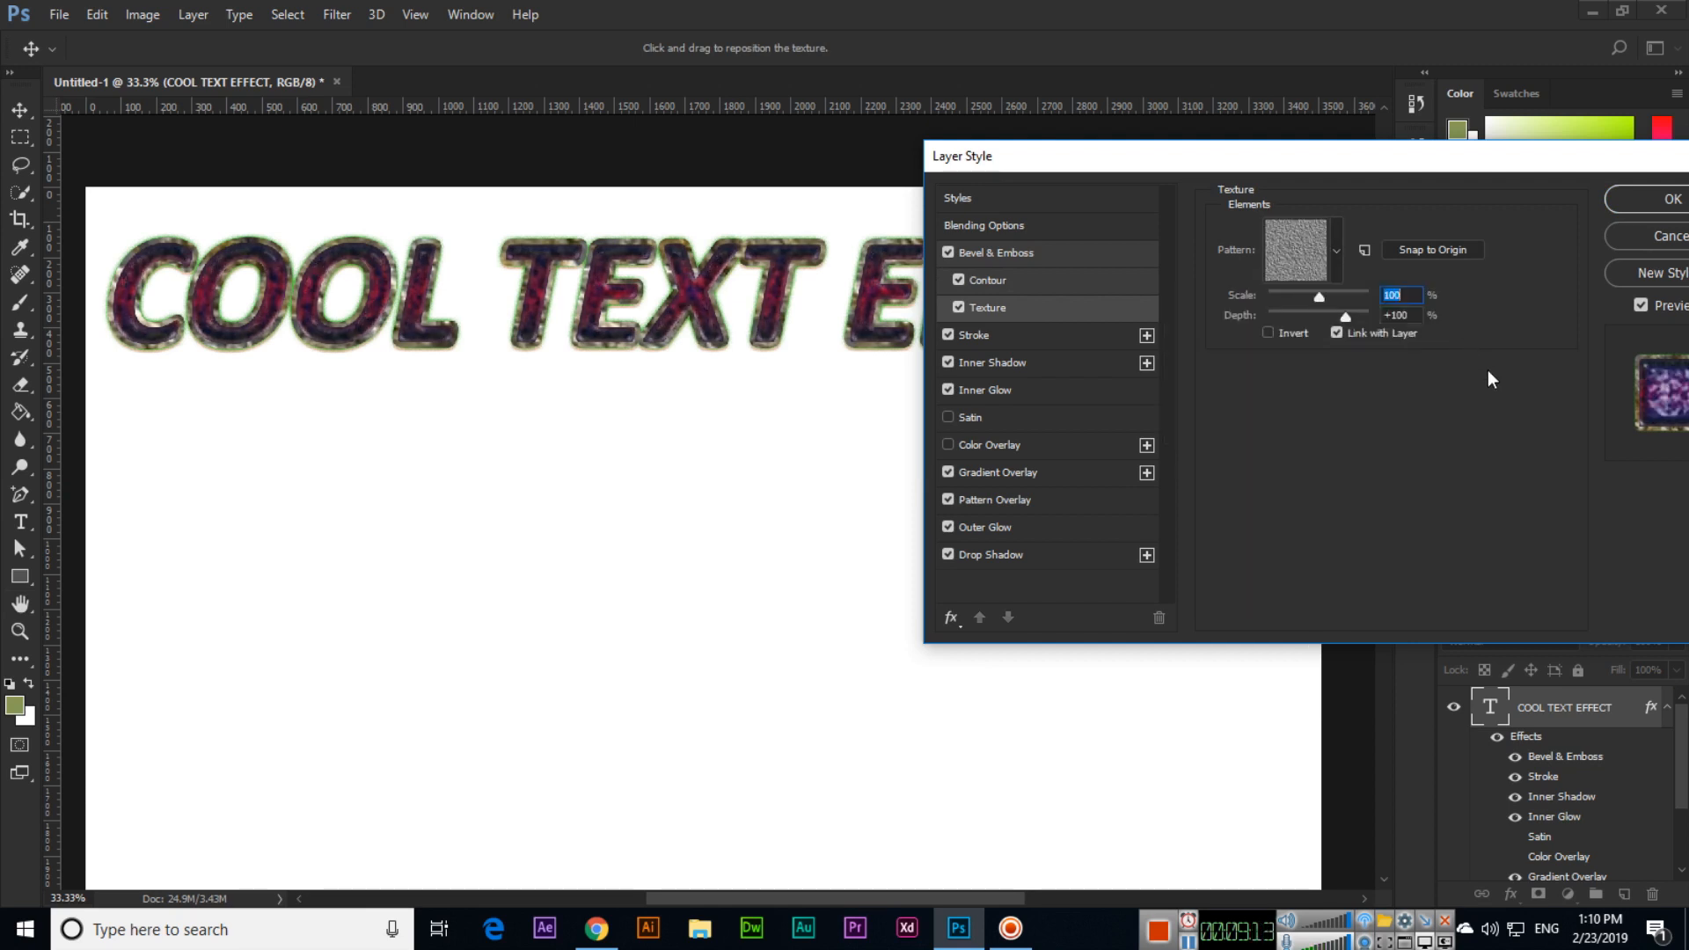
left_click(959, 308)
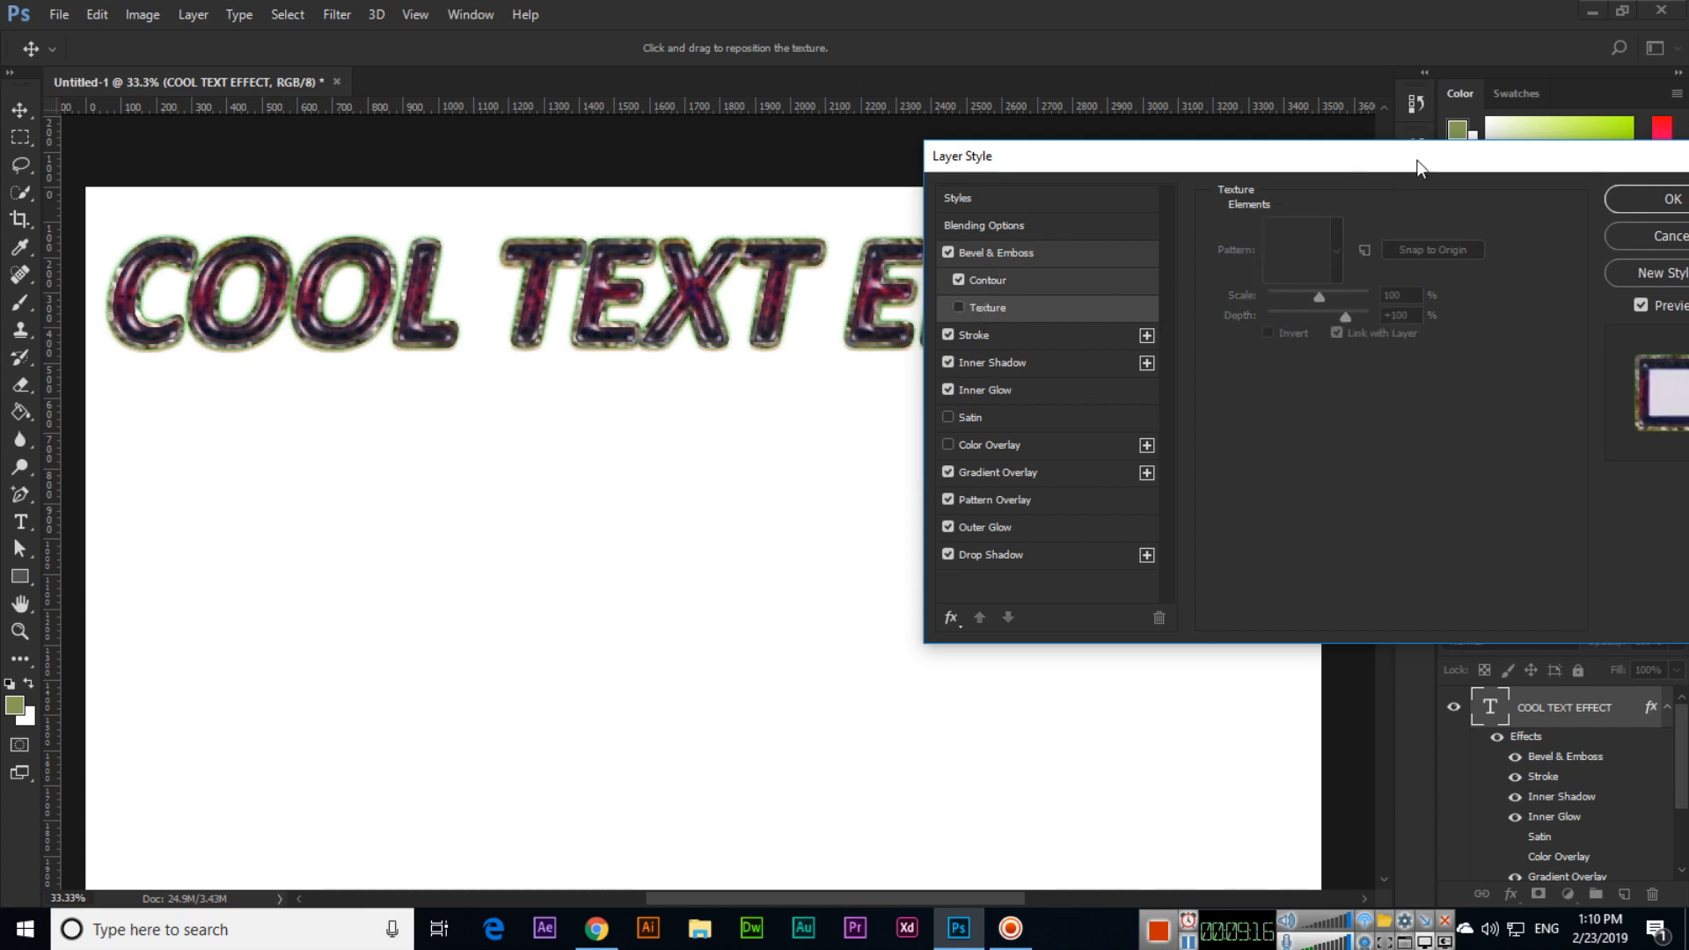
Confirm the layer style and place a duplicate of the "COOL TEXT EFFECT" text below the original
left_click_drag(1425, 163, 913, 385)
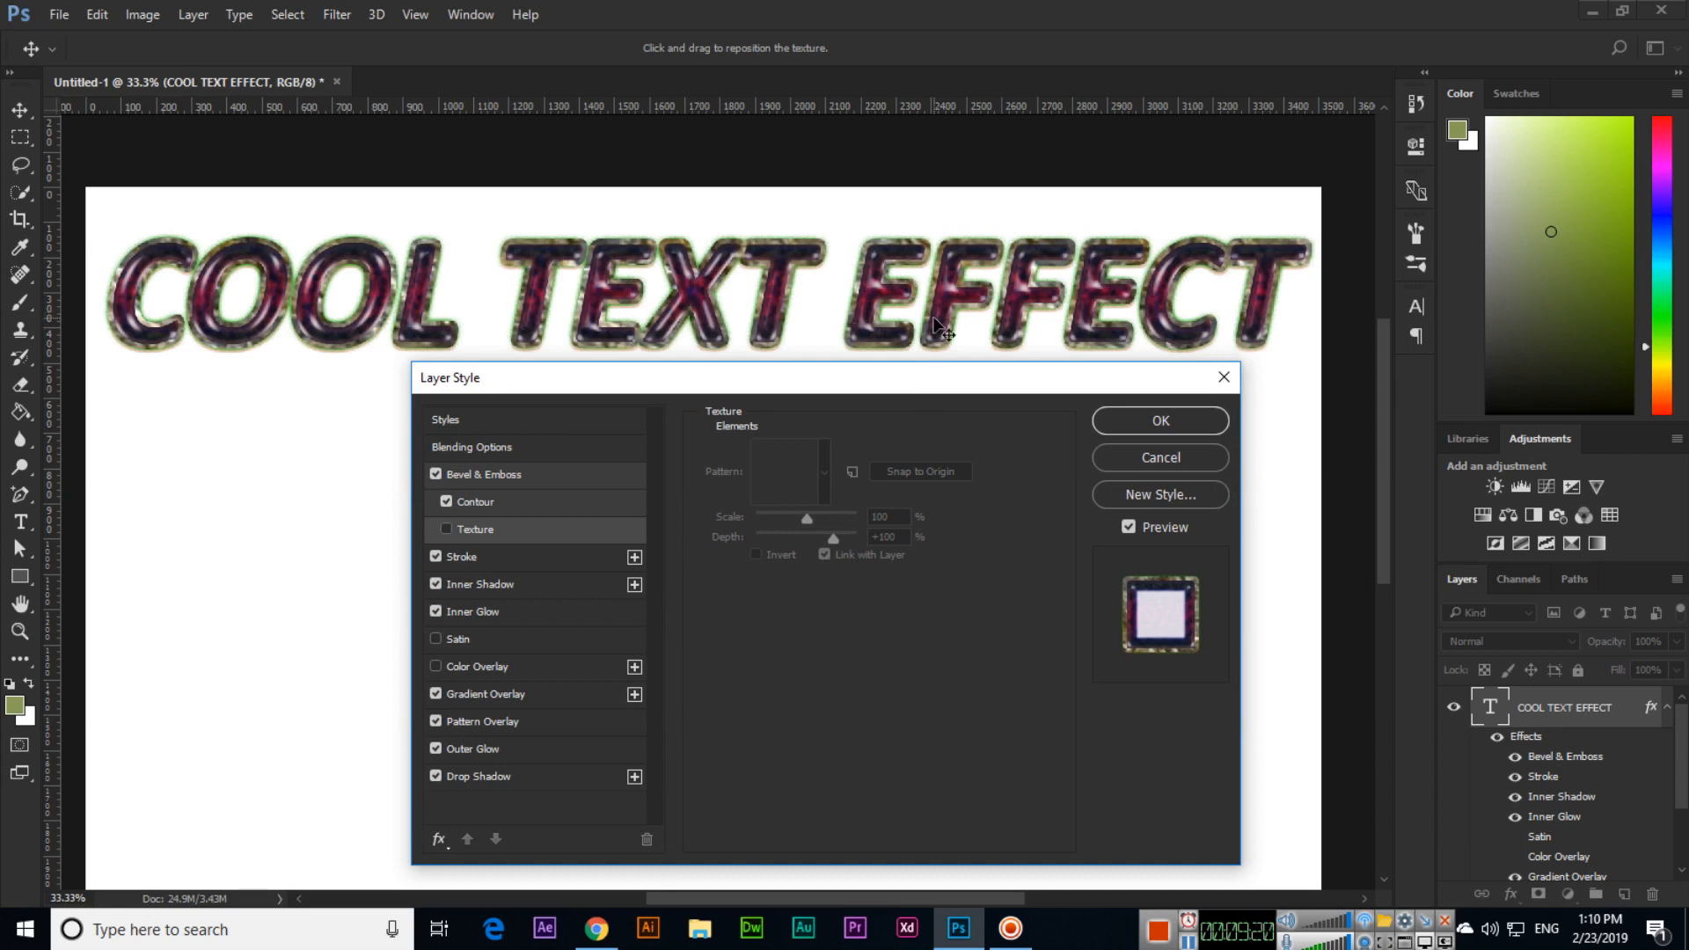
left_click(1189, 420)
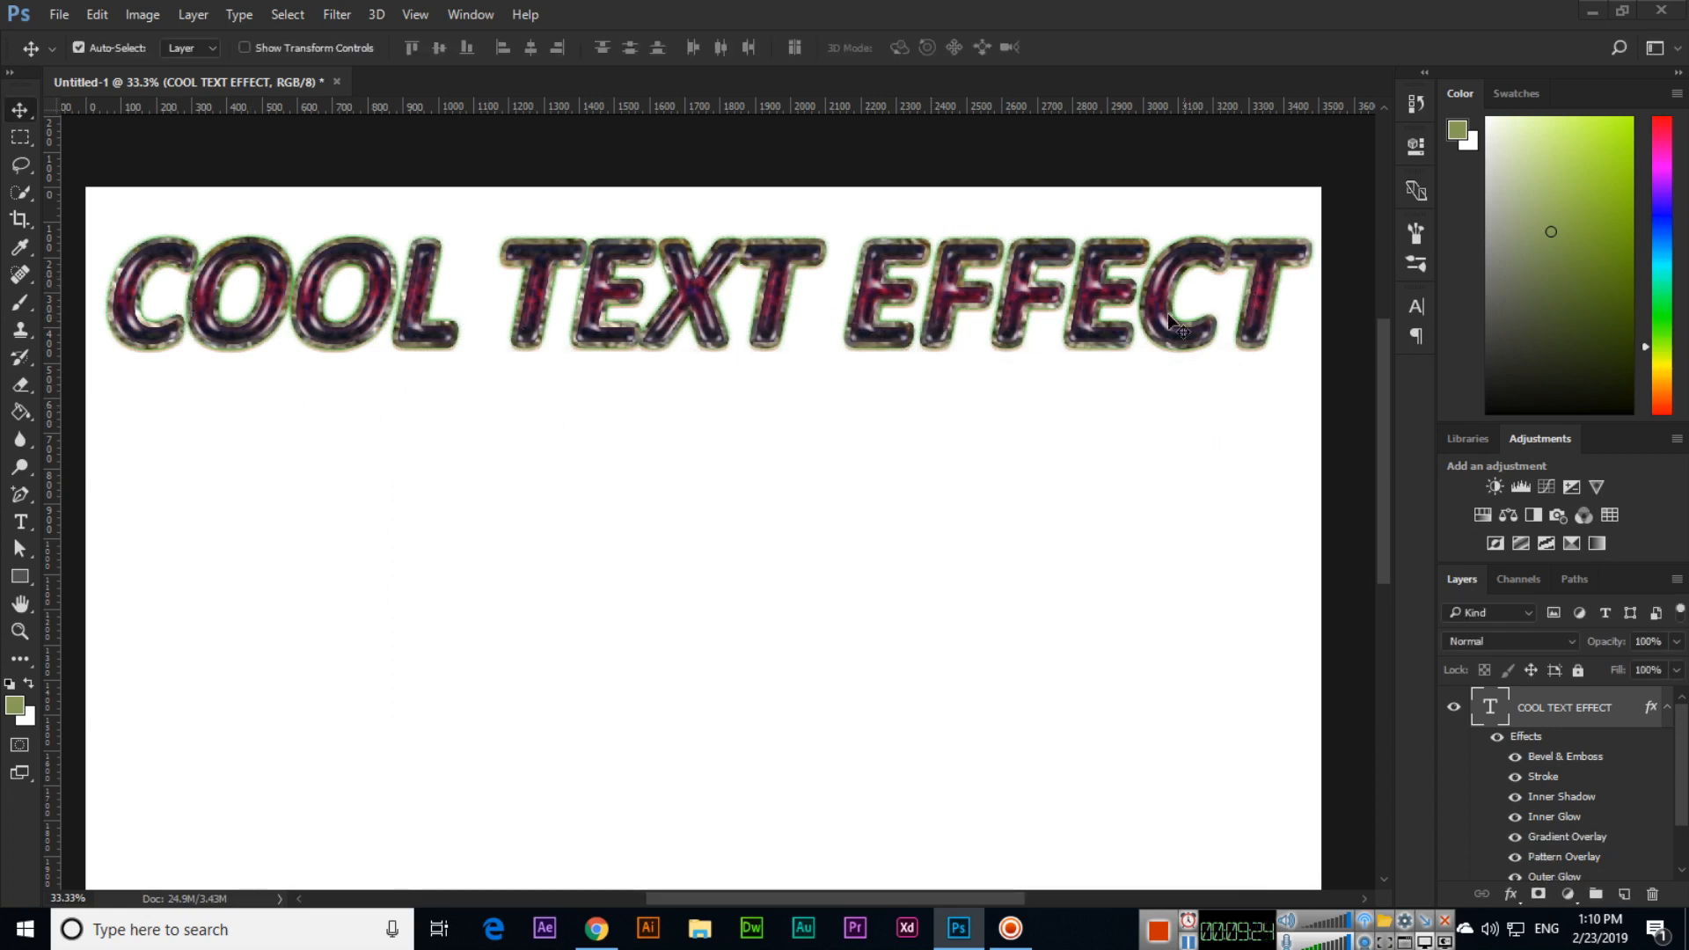
left_click_drag(727, 347, 715, 595)
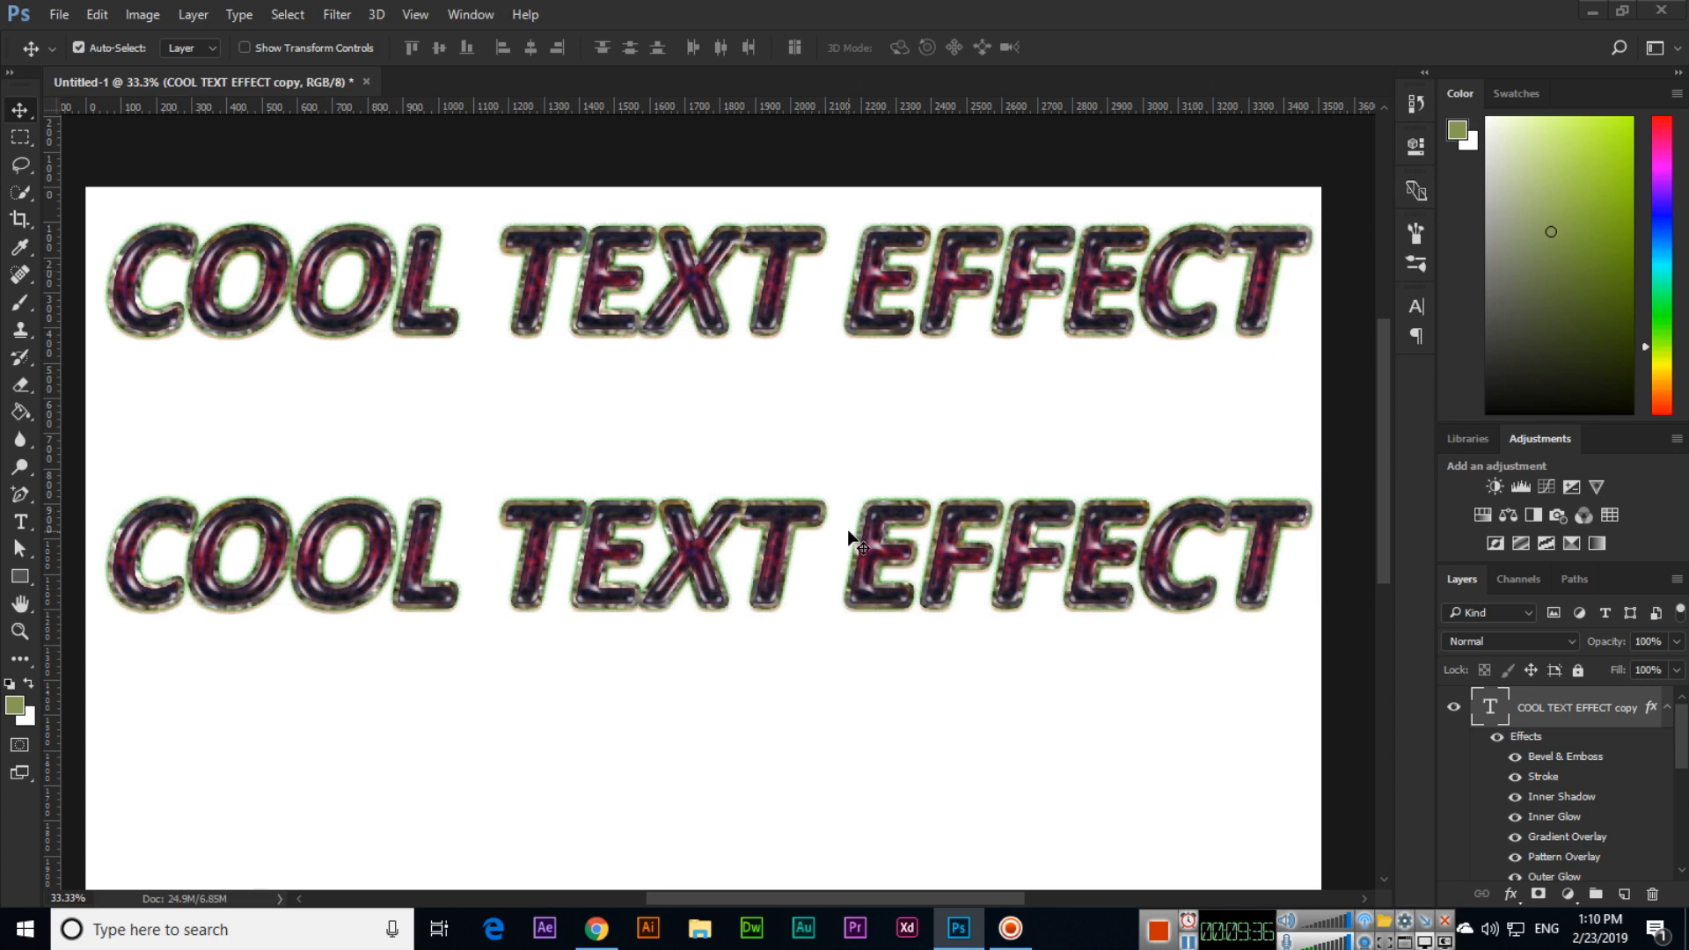
Replace the duplicated layer's text with "by"
key("t")
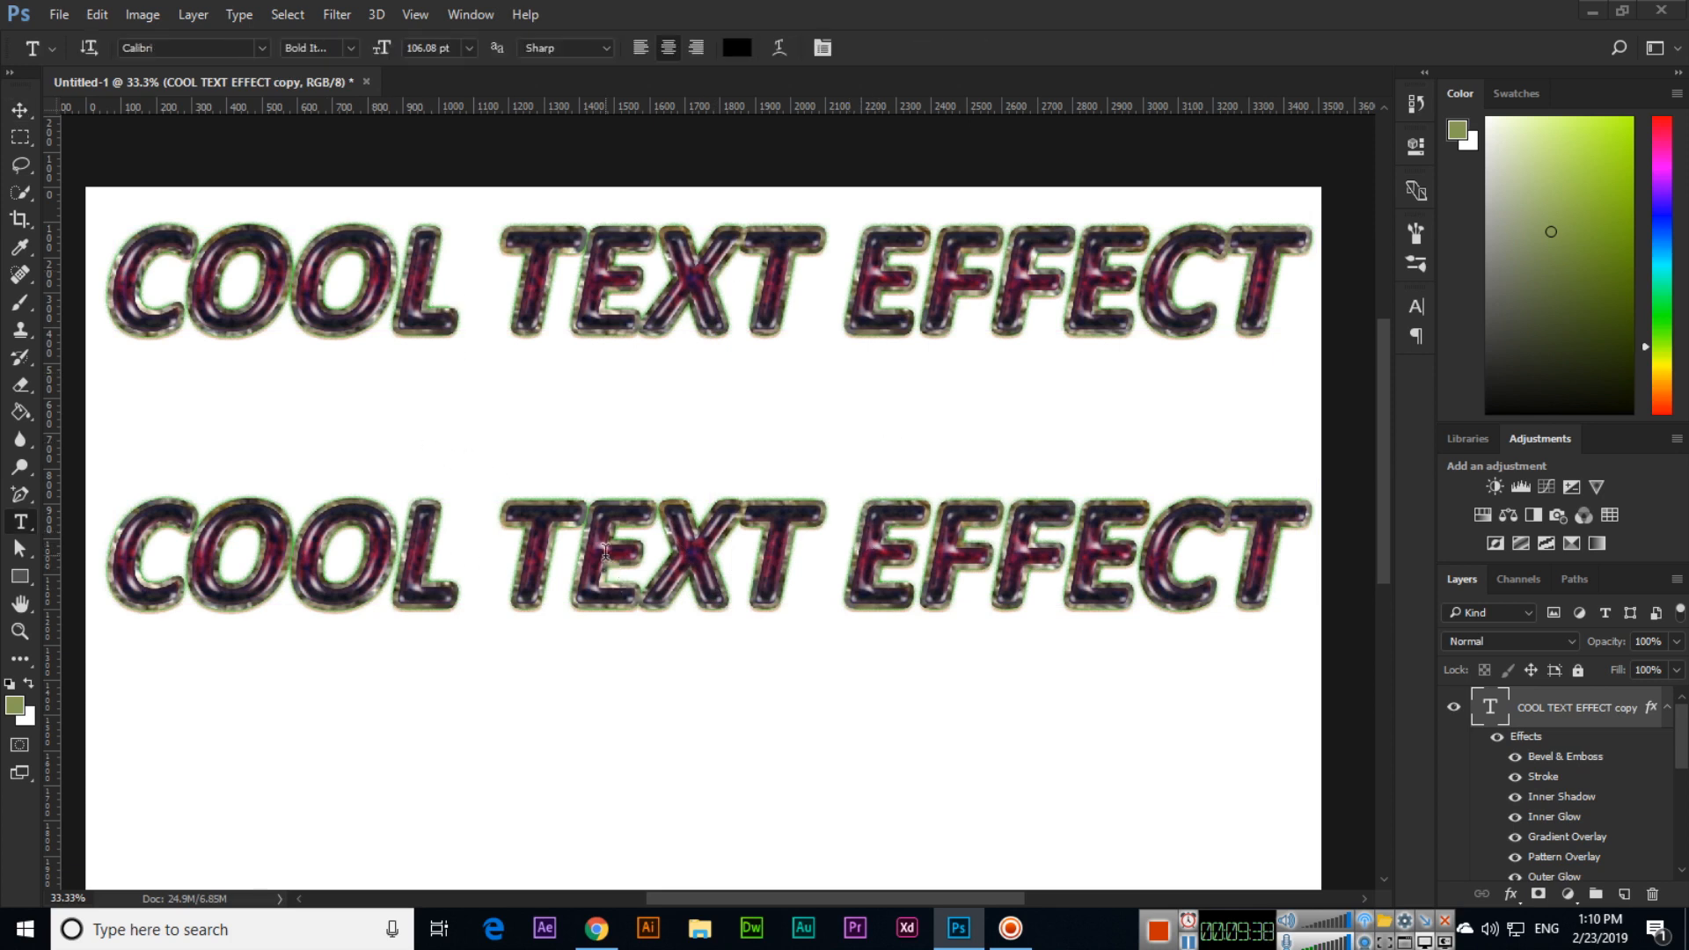
left_click(577, 563)
key("ctrl+a")
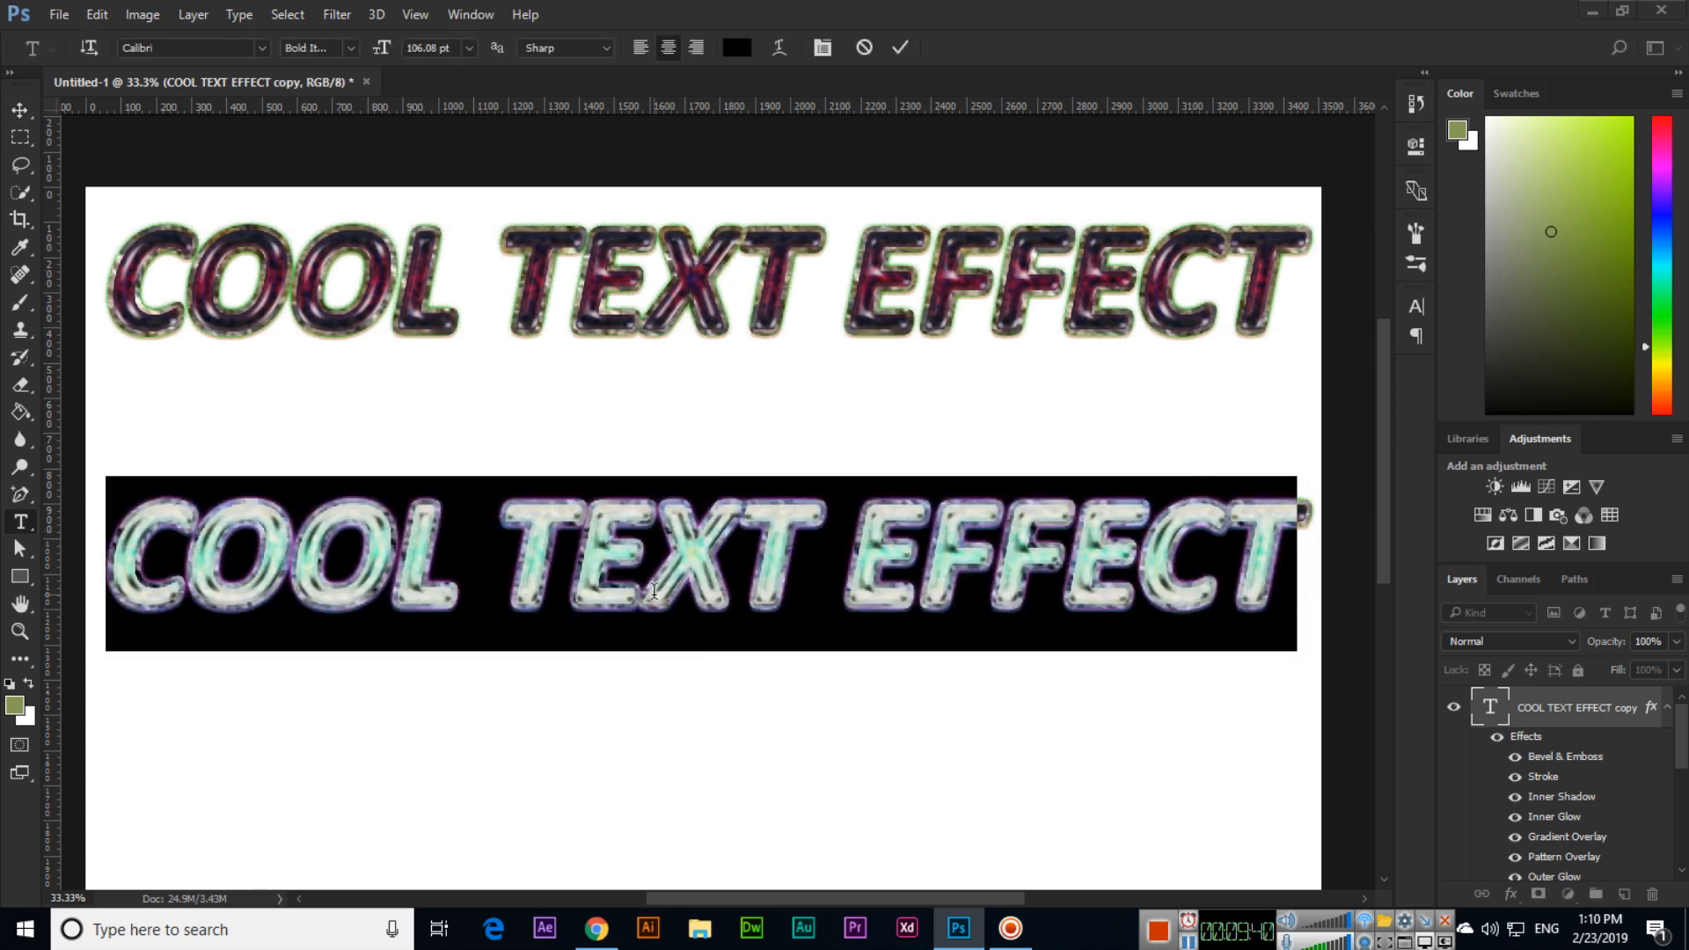
type("um")
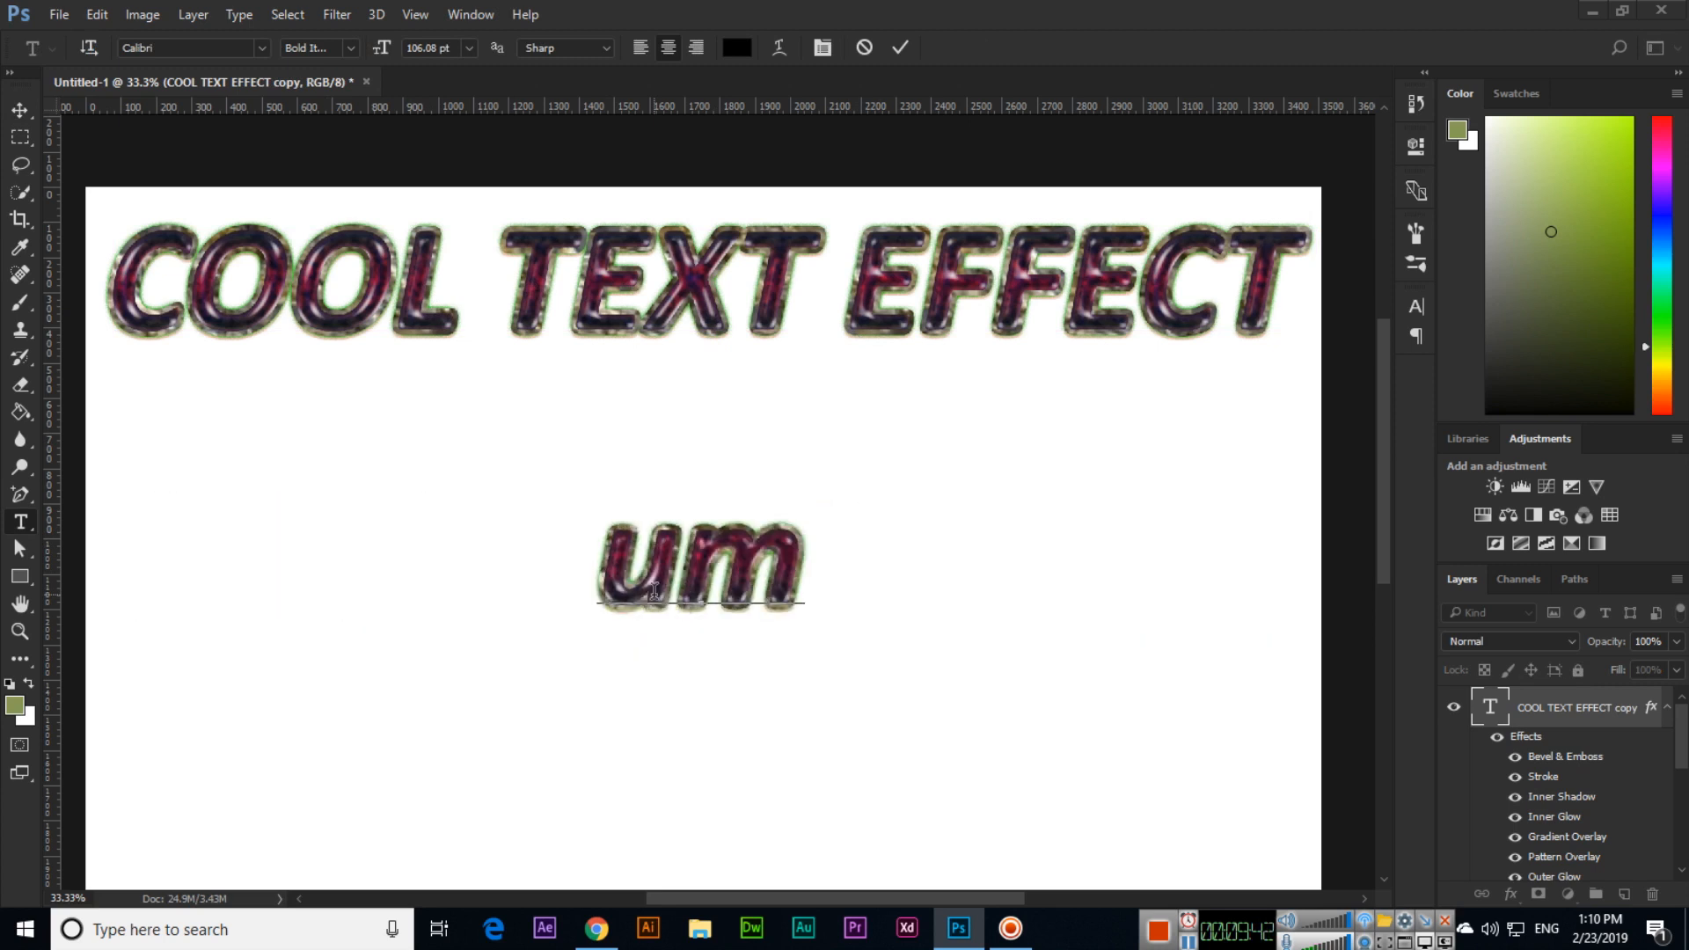
key("BackSpace")
key("BackSpace")
type("by")
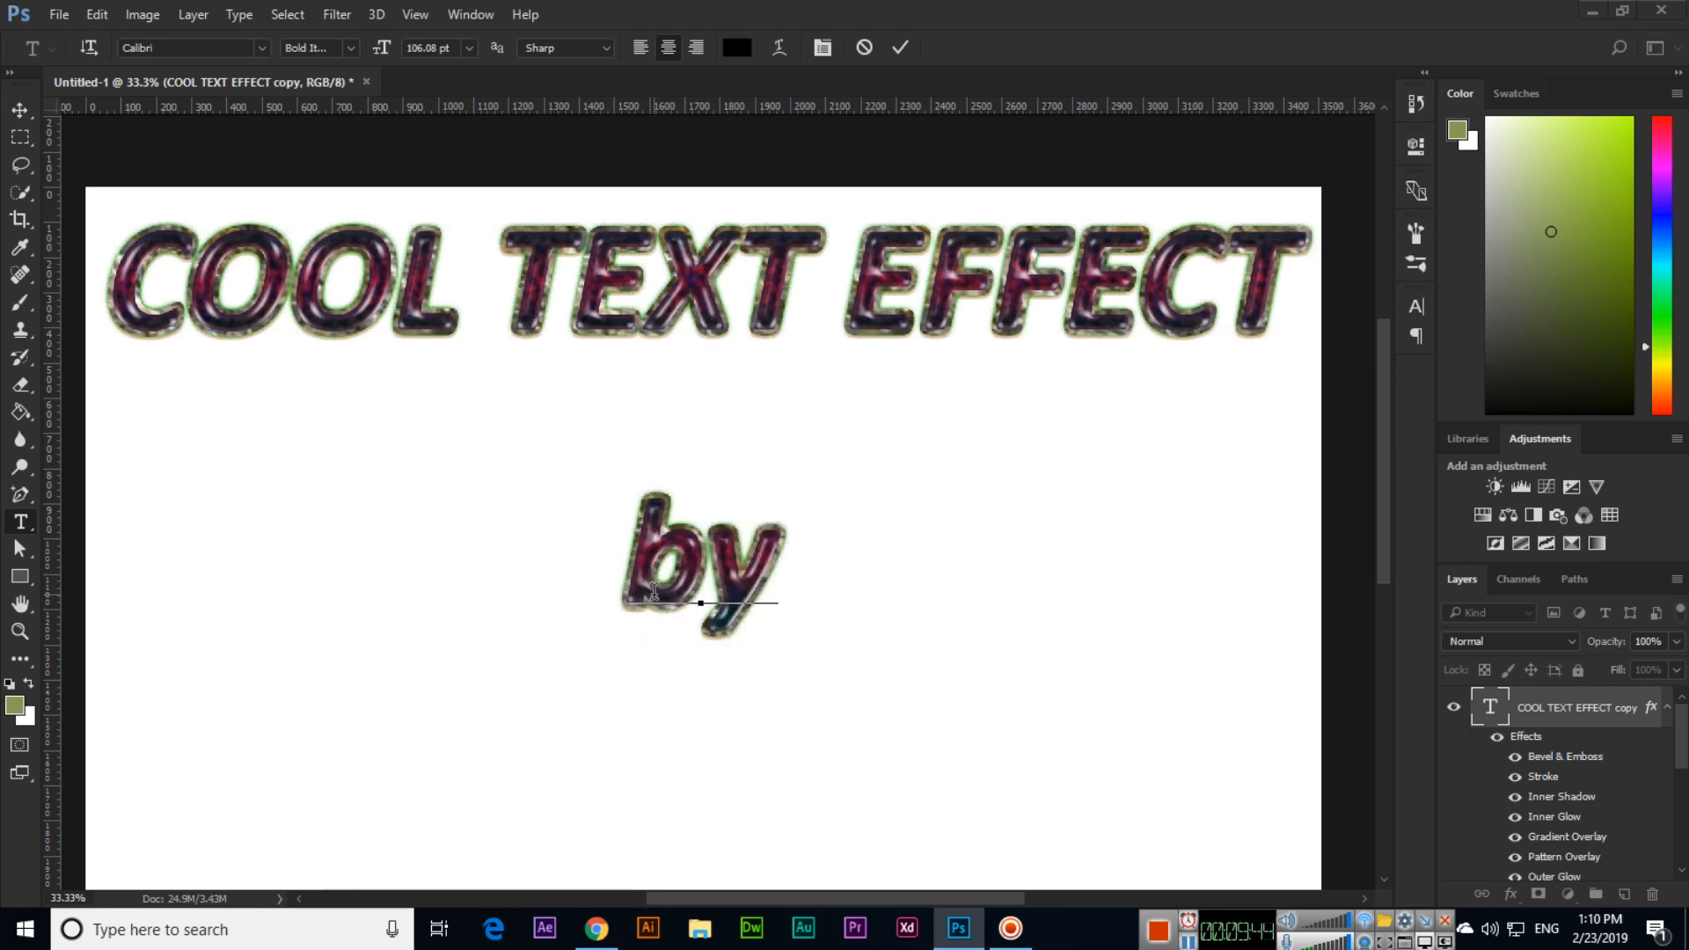
left_click(20, 110)
Place a duplicate of the "by" text below it and change the copy's text to the author's full name in capitals
left_click_drag(691, 552, 693, 743)
key("t")
double_click(761, 752)
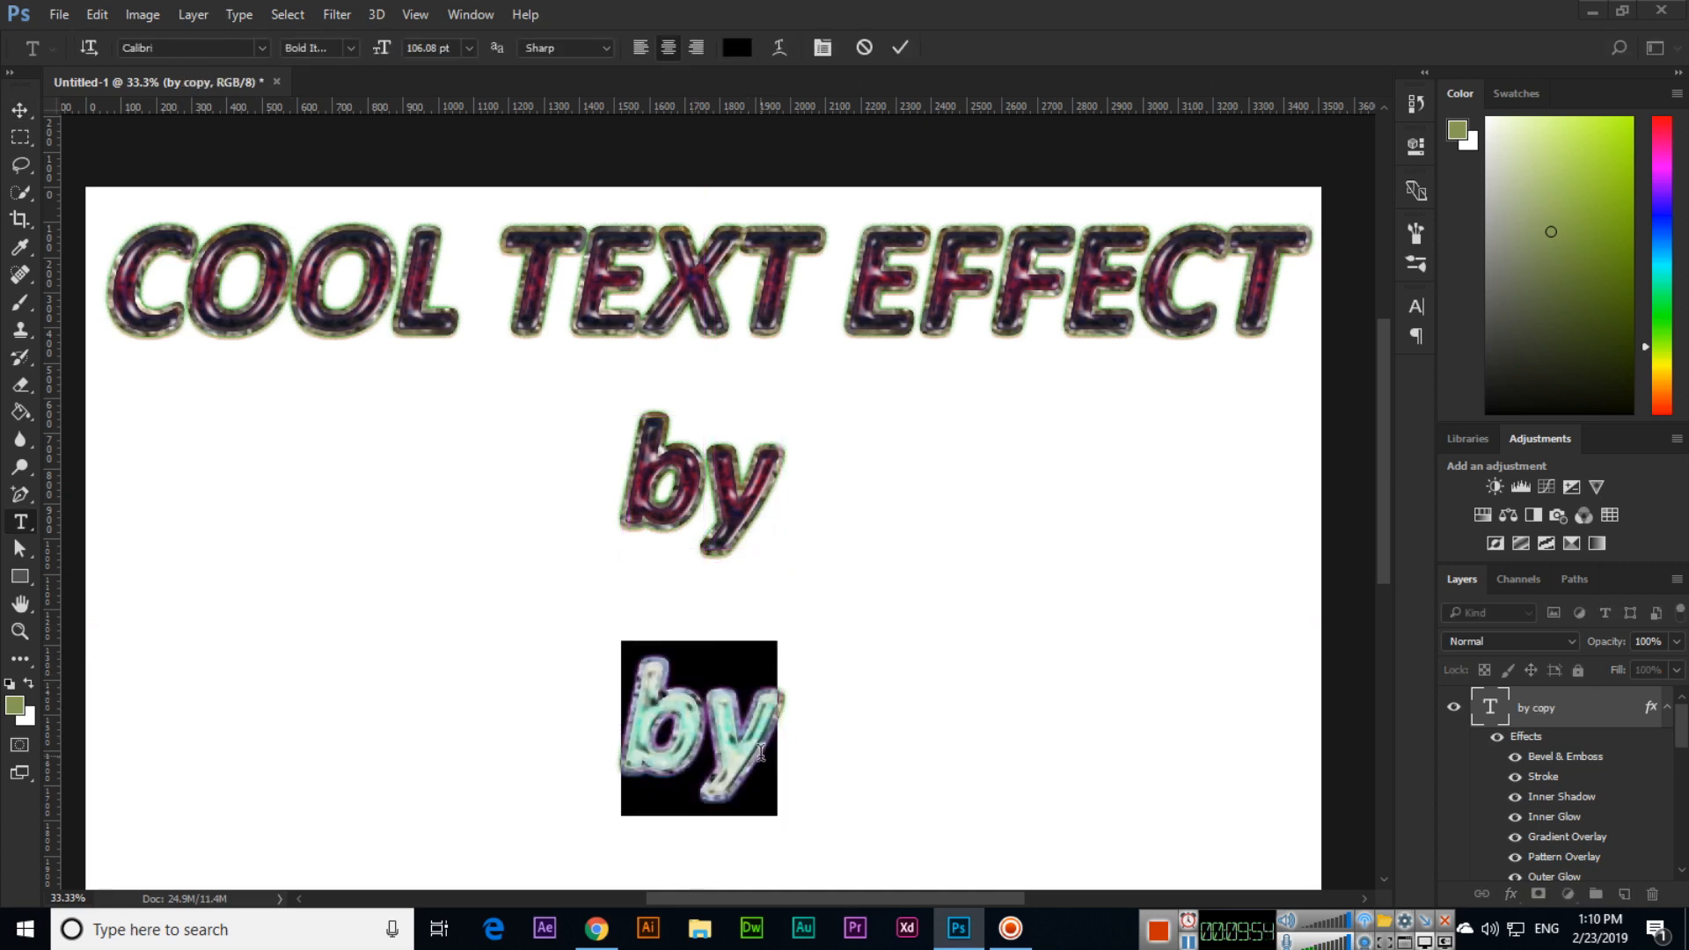
type("UMAIR BUT")
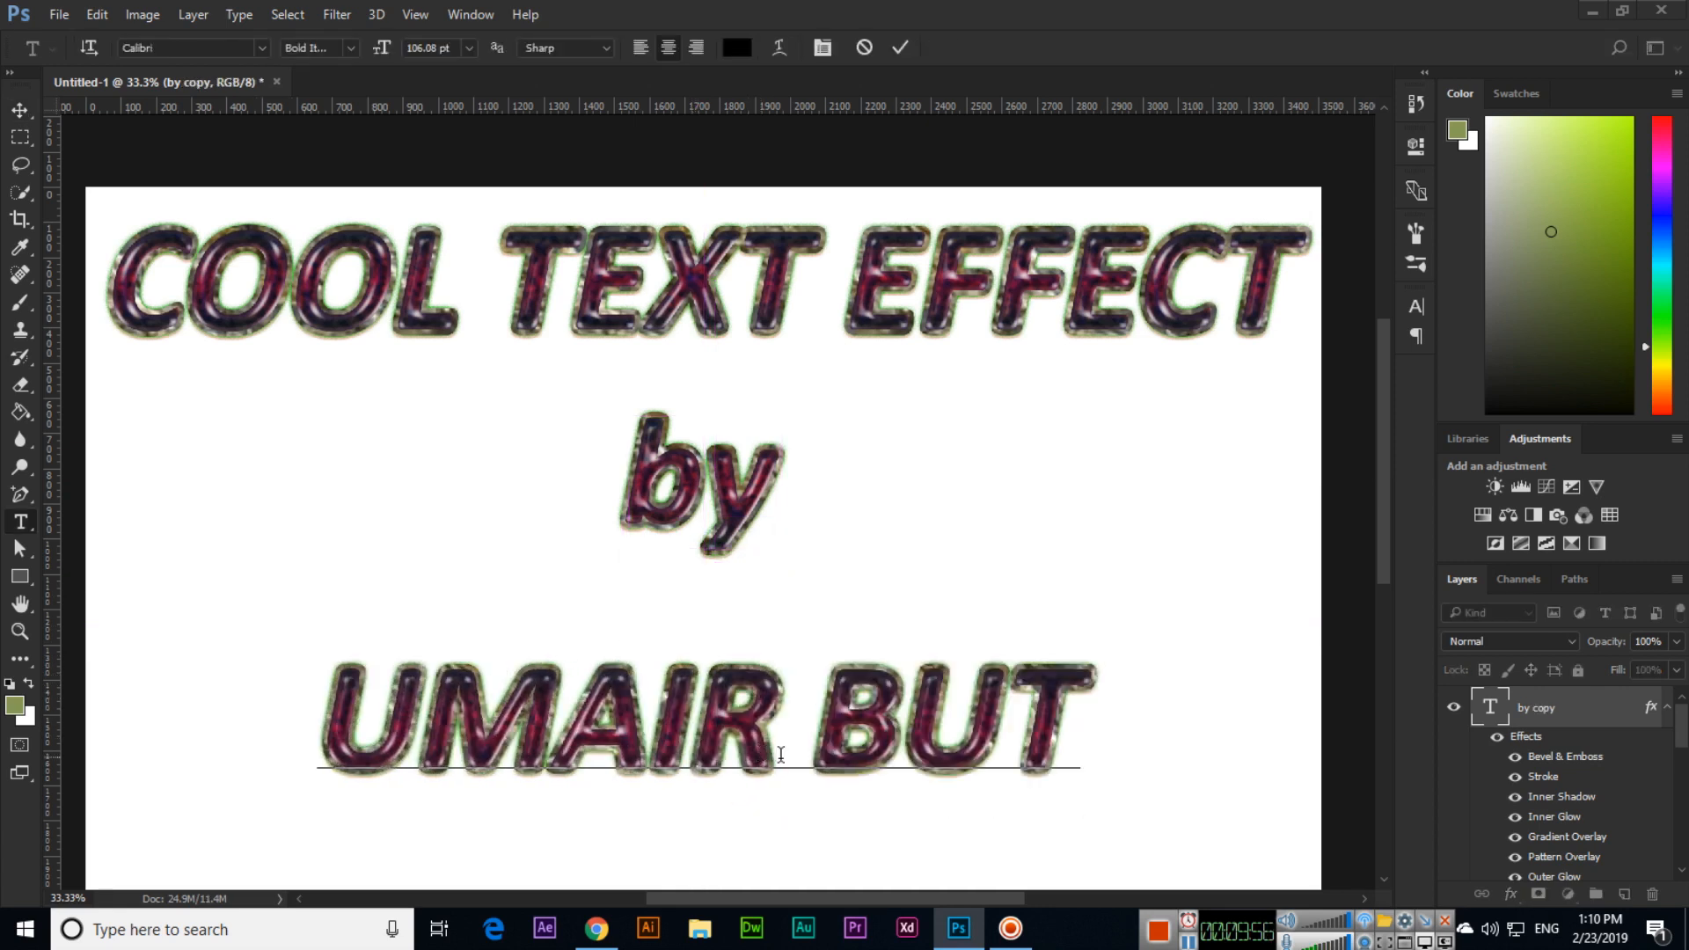
type("T")
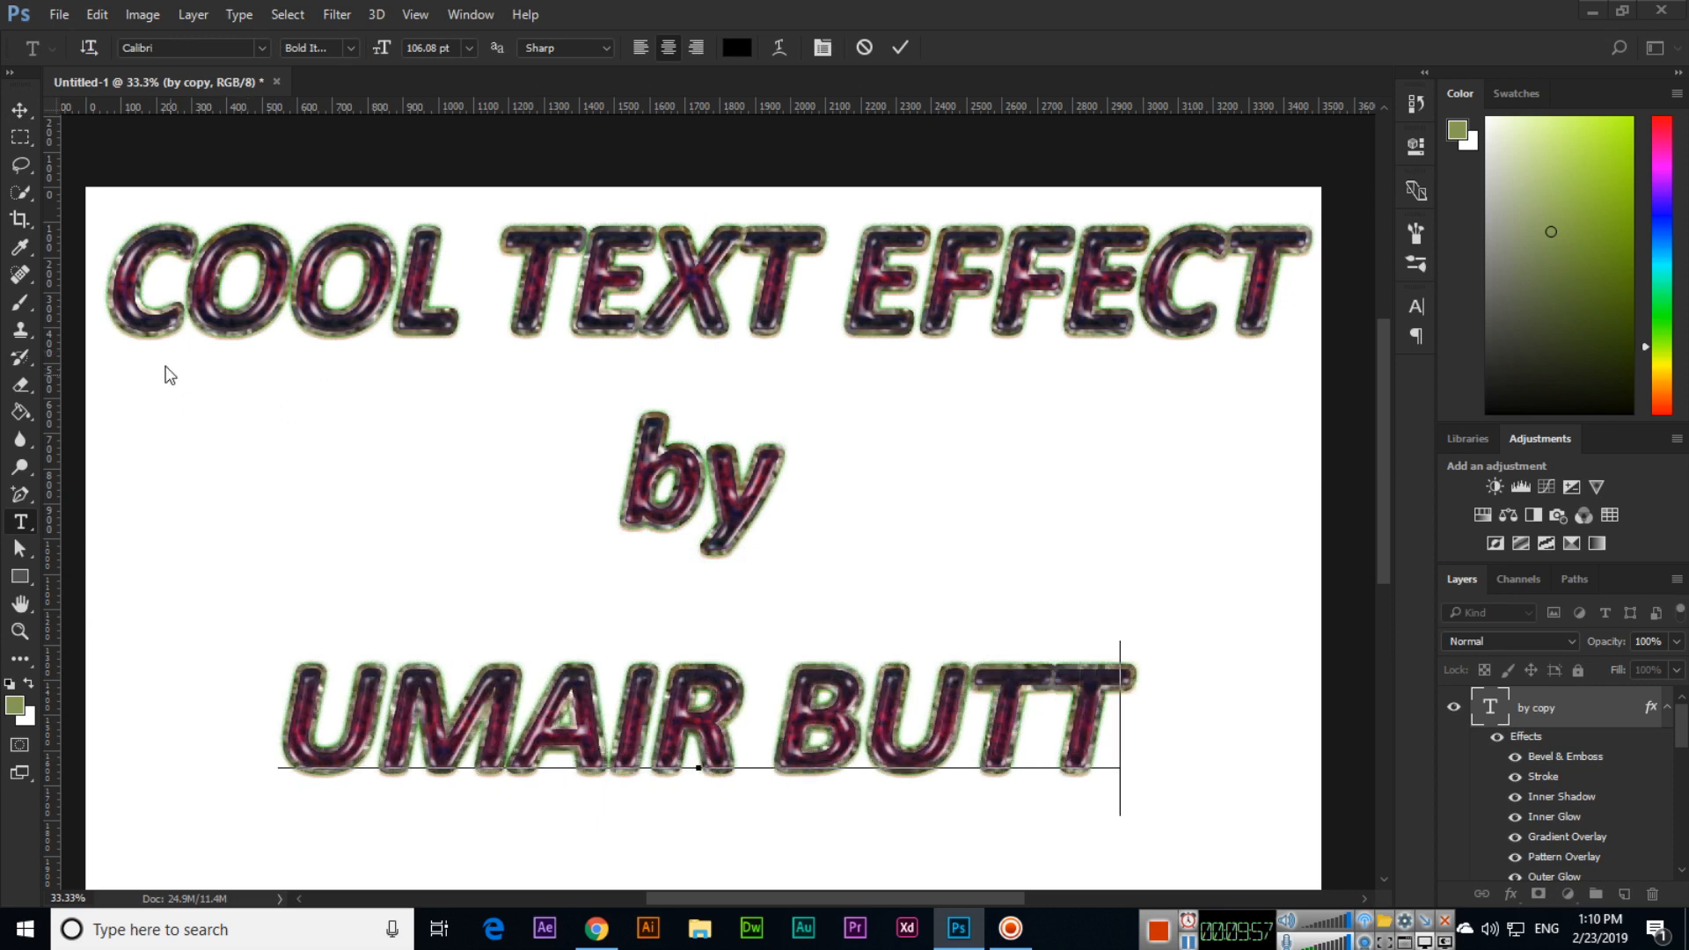
left_click(19, 110)
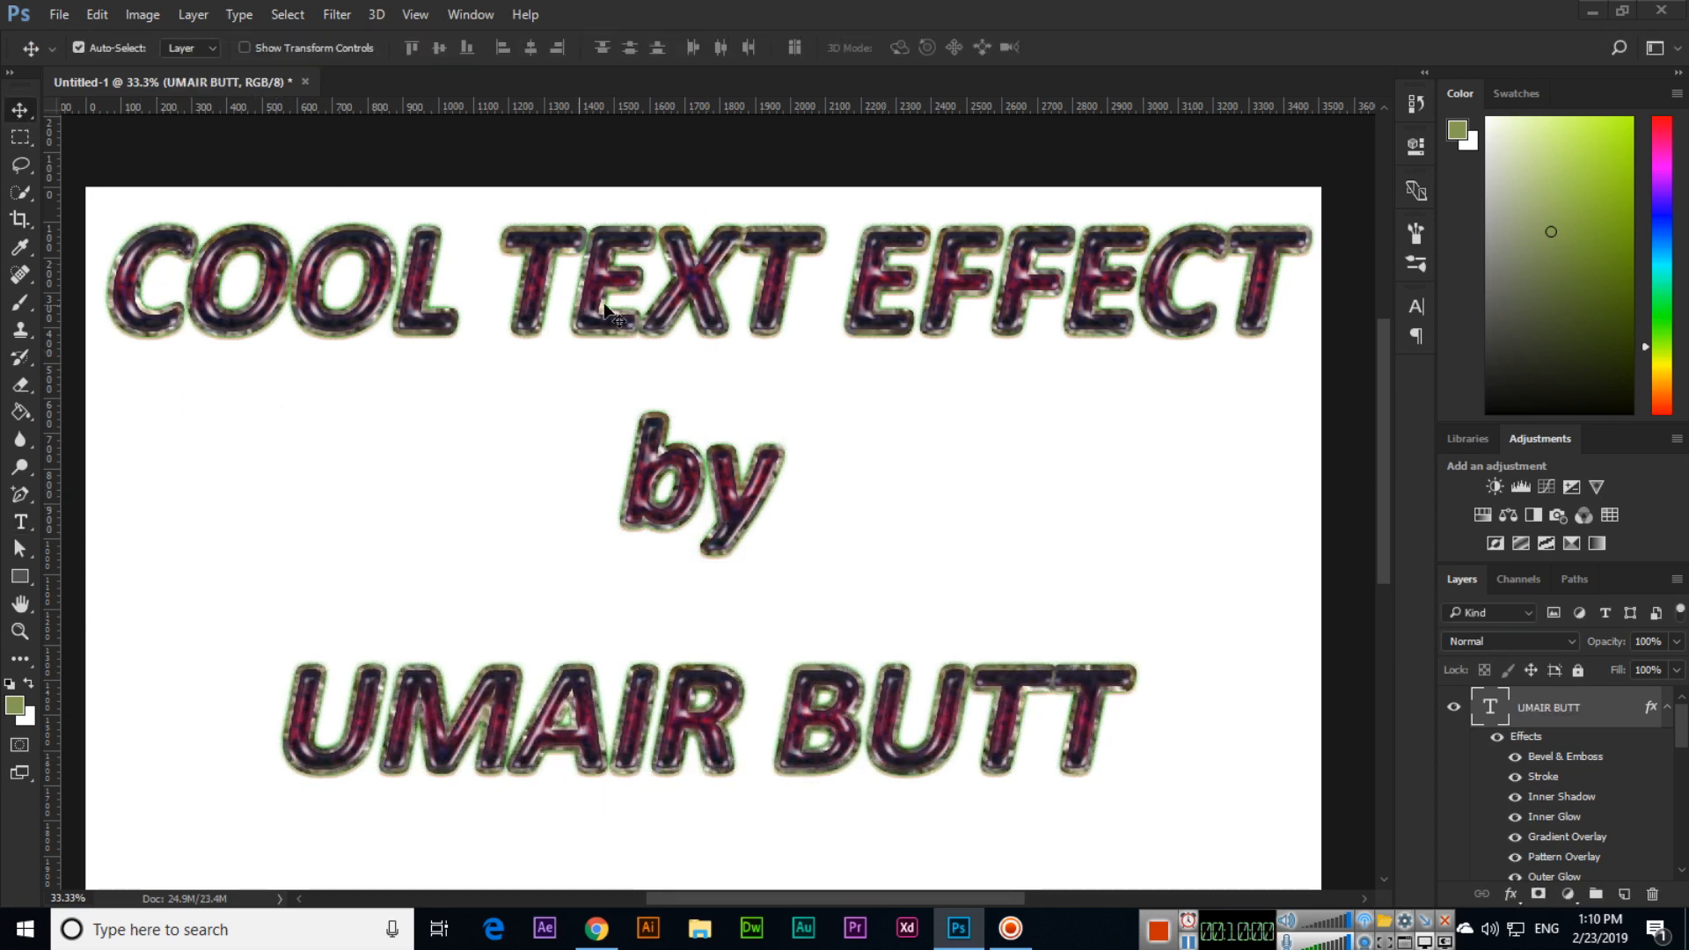